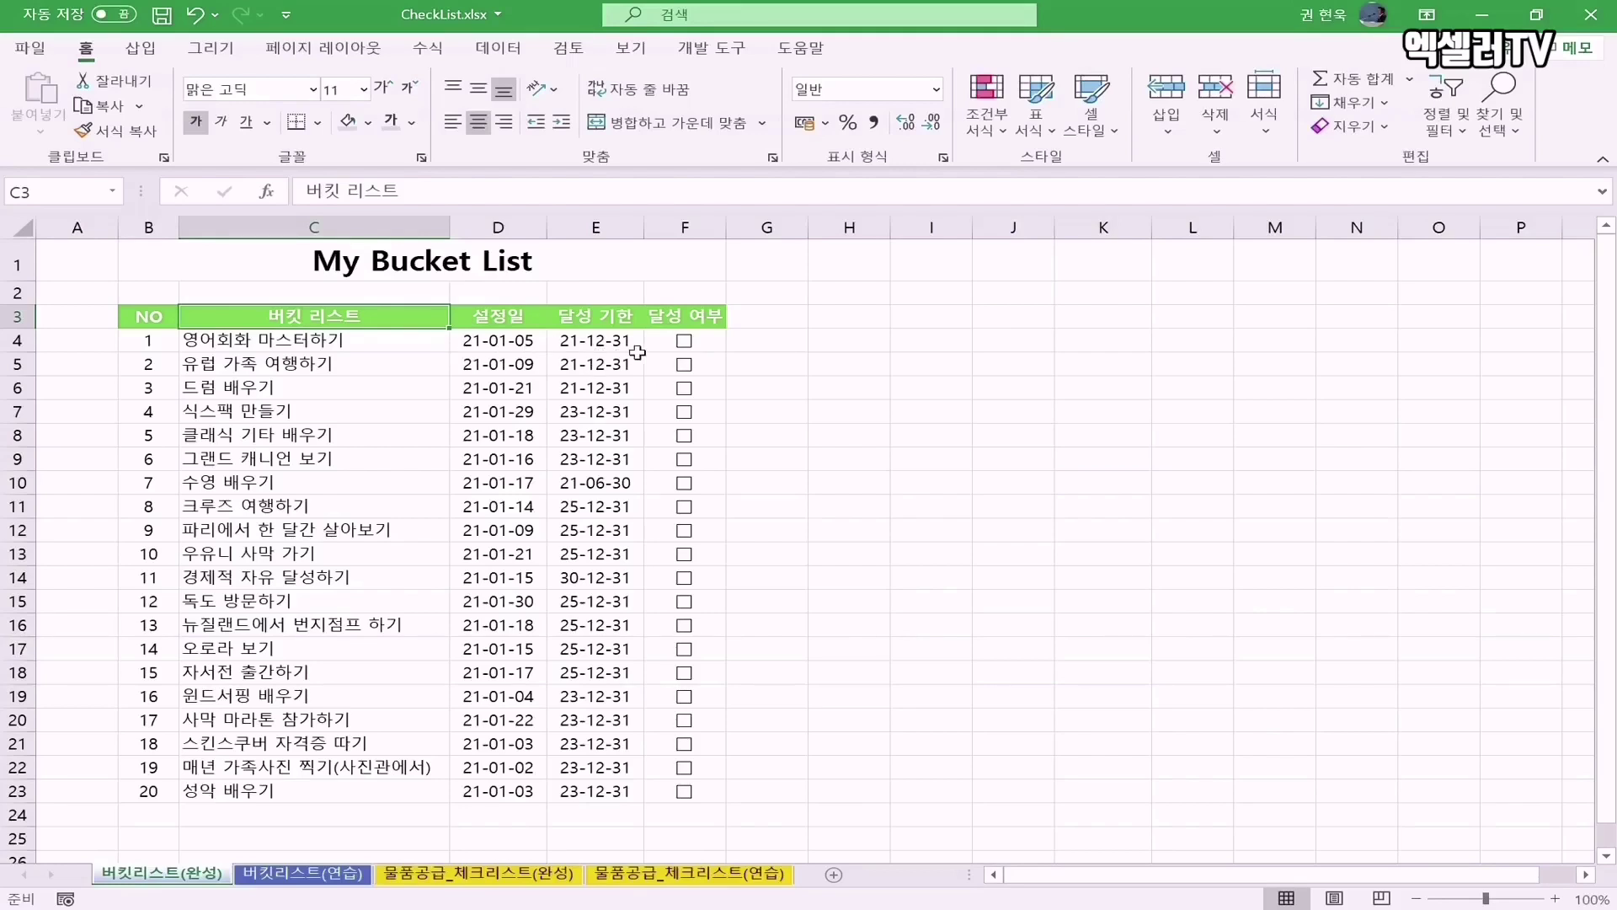
# - Tick the 달성 여부 check boxes for bucket list items 1, 2, 3, 5, 7 and 9
pyautogui.click(684, 343)
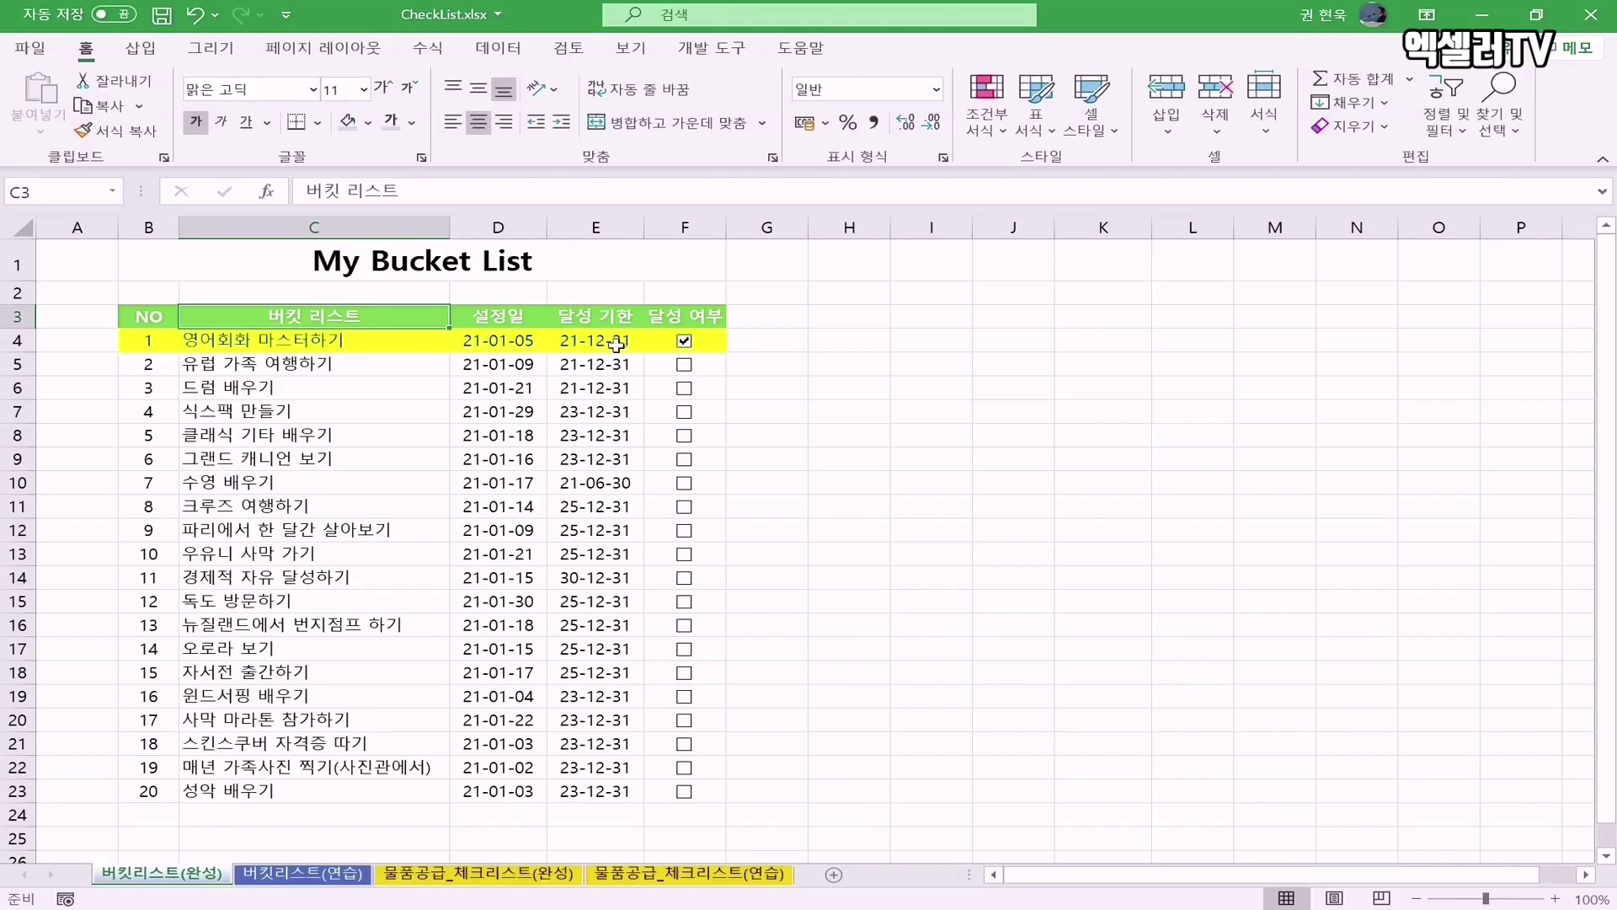
pyautogui.click(684, 367)
pyautogui.click(684, 390)
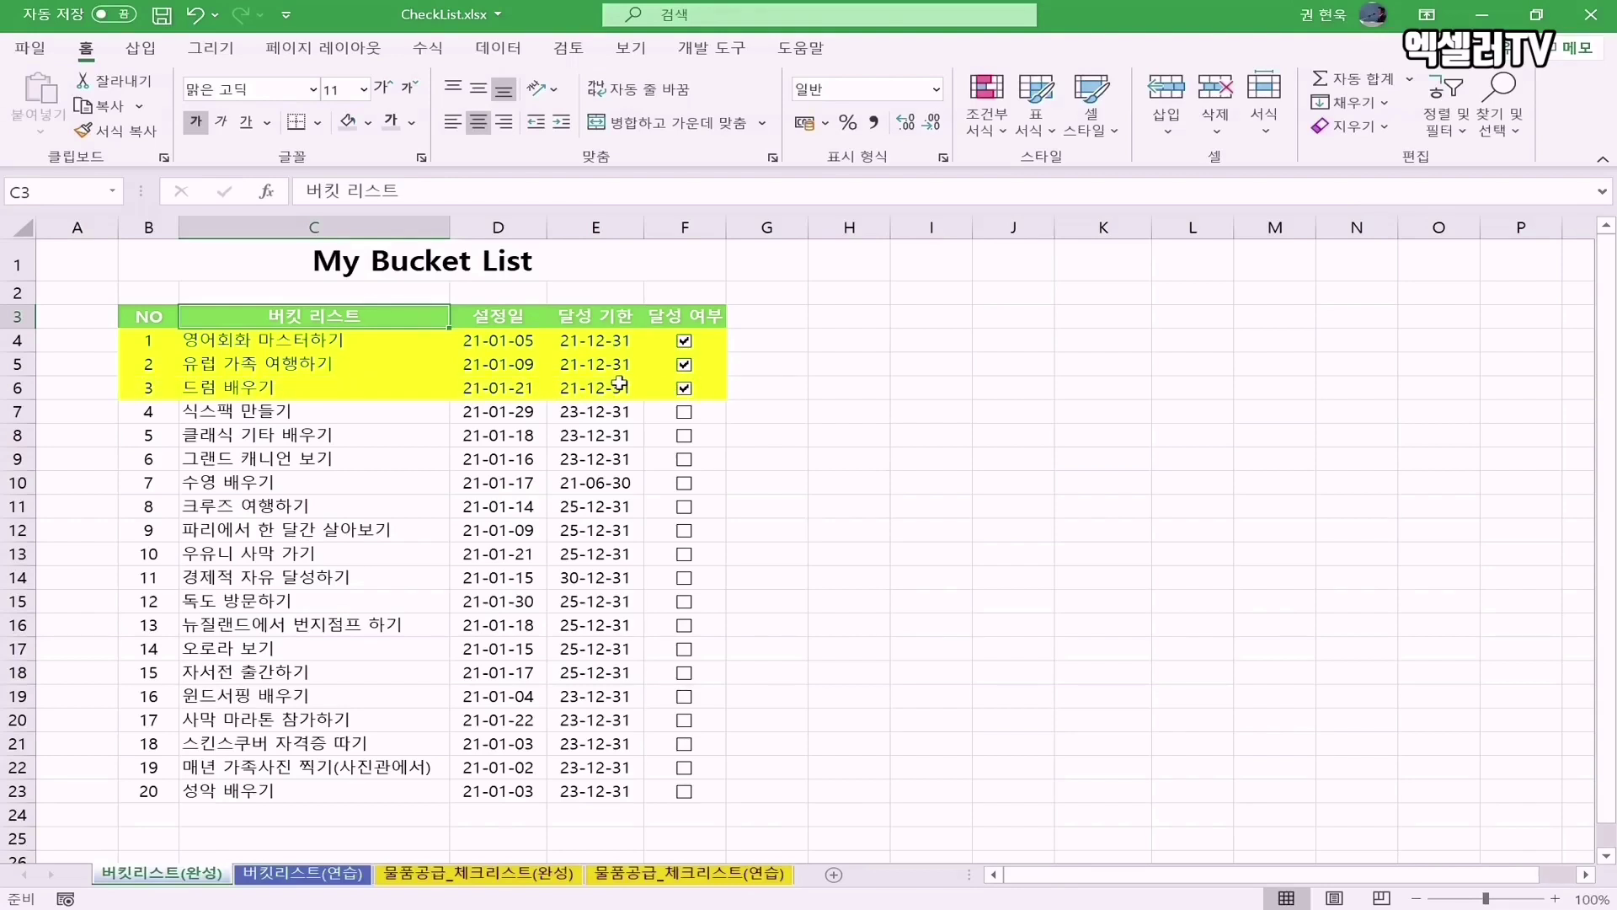
pyautogui.click(684, 436)
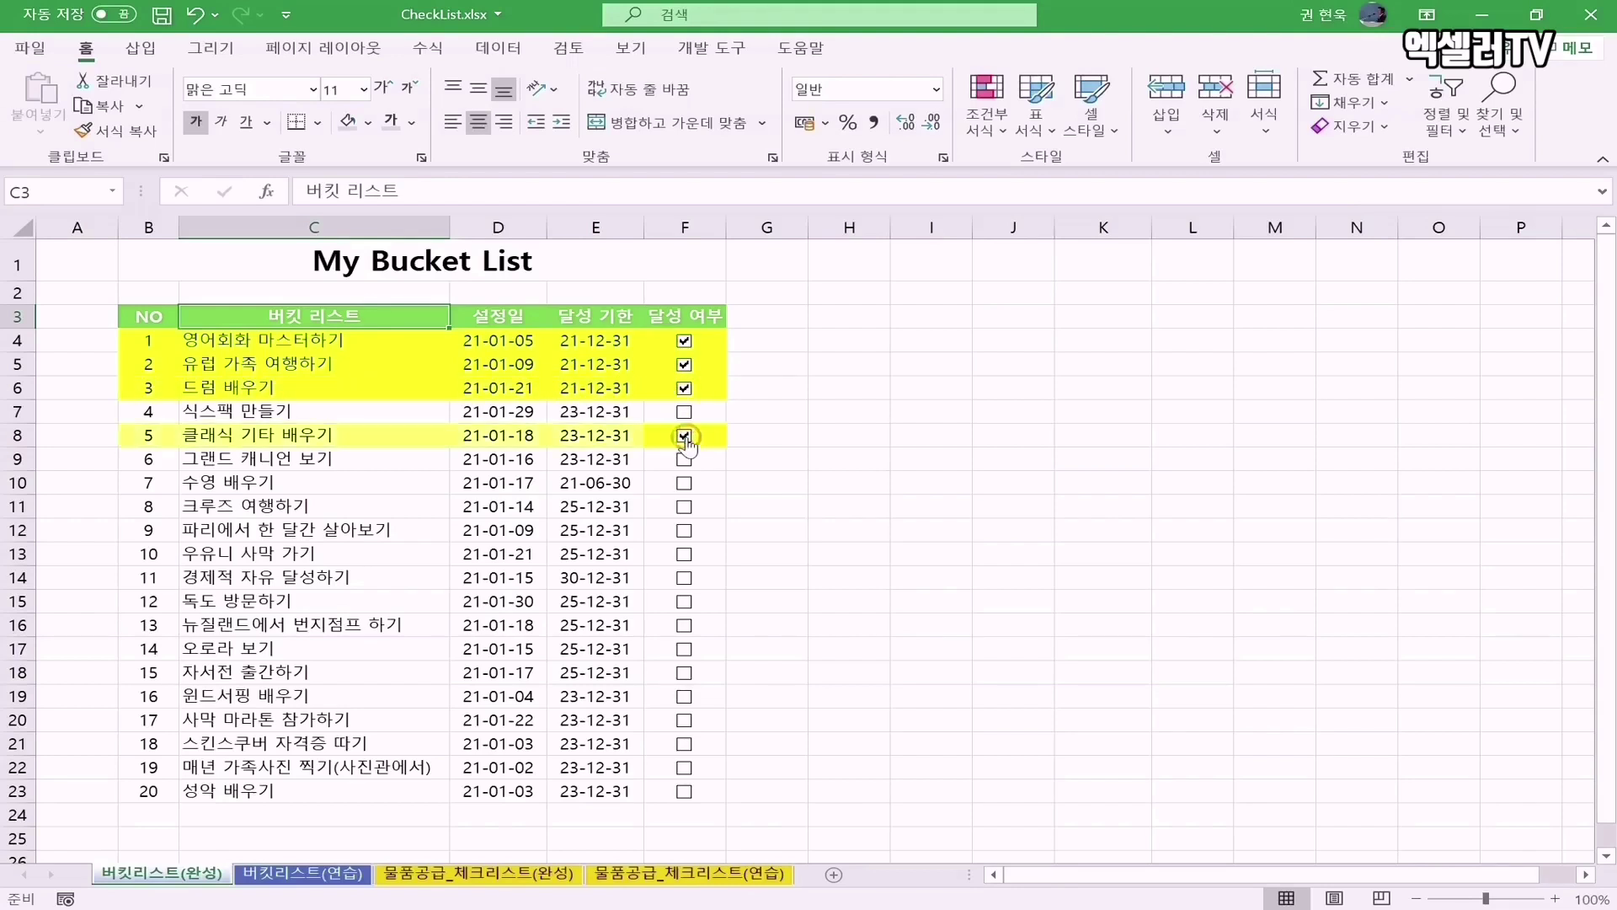
pyautogui.click(684, 485)
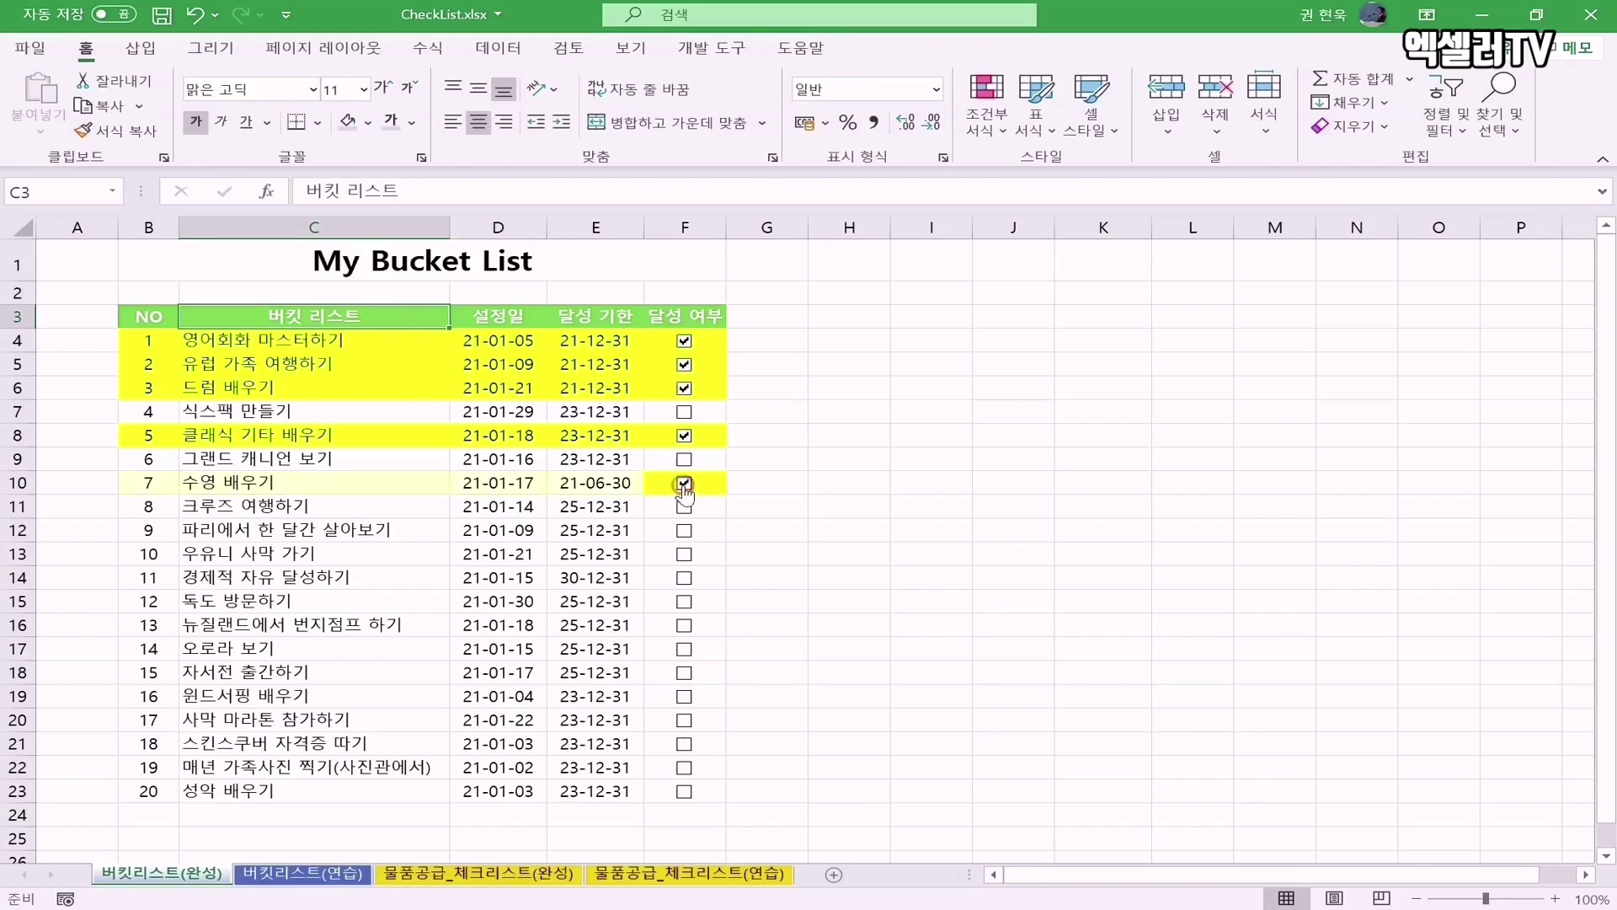
pyautogui.click(684, 530)
# - Clear the 달성 여부 check boxes of bucket list items 9, 7, 5, 3, 2 and 1
pyautogui.click(684, 530)
pyautogui.click(684, 484)
pyautogui.click(686, 435)
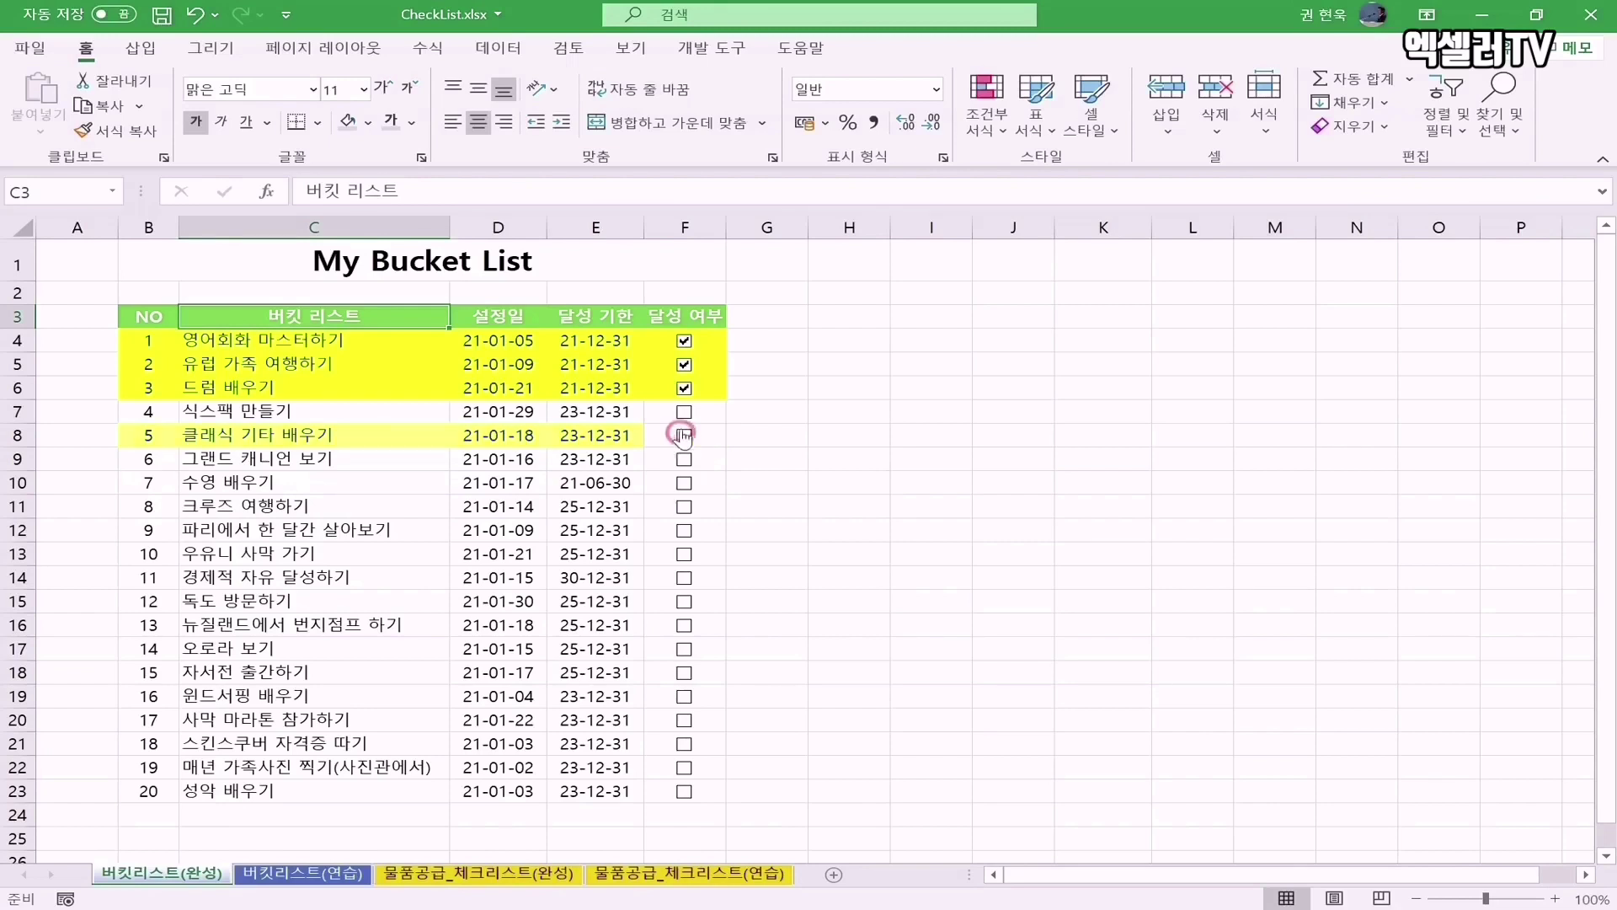
pyautogui.click(685, 390)
pyautogui.click(686, 365)
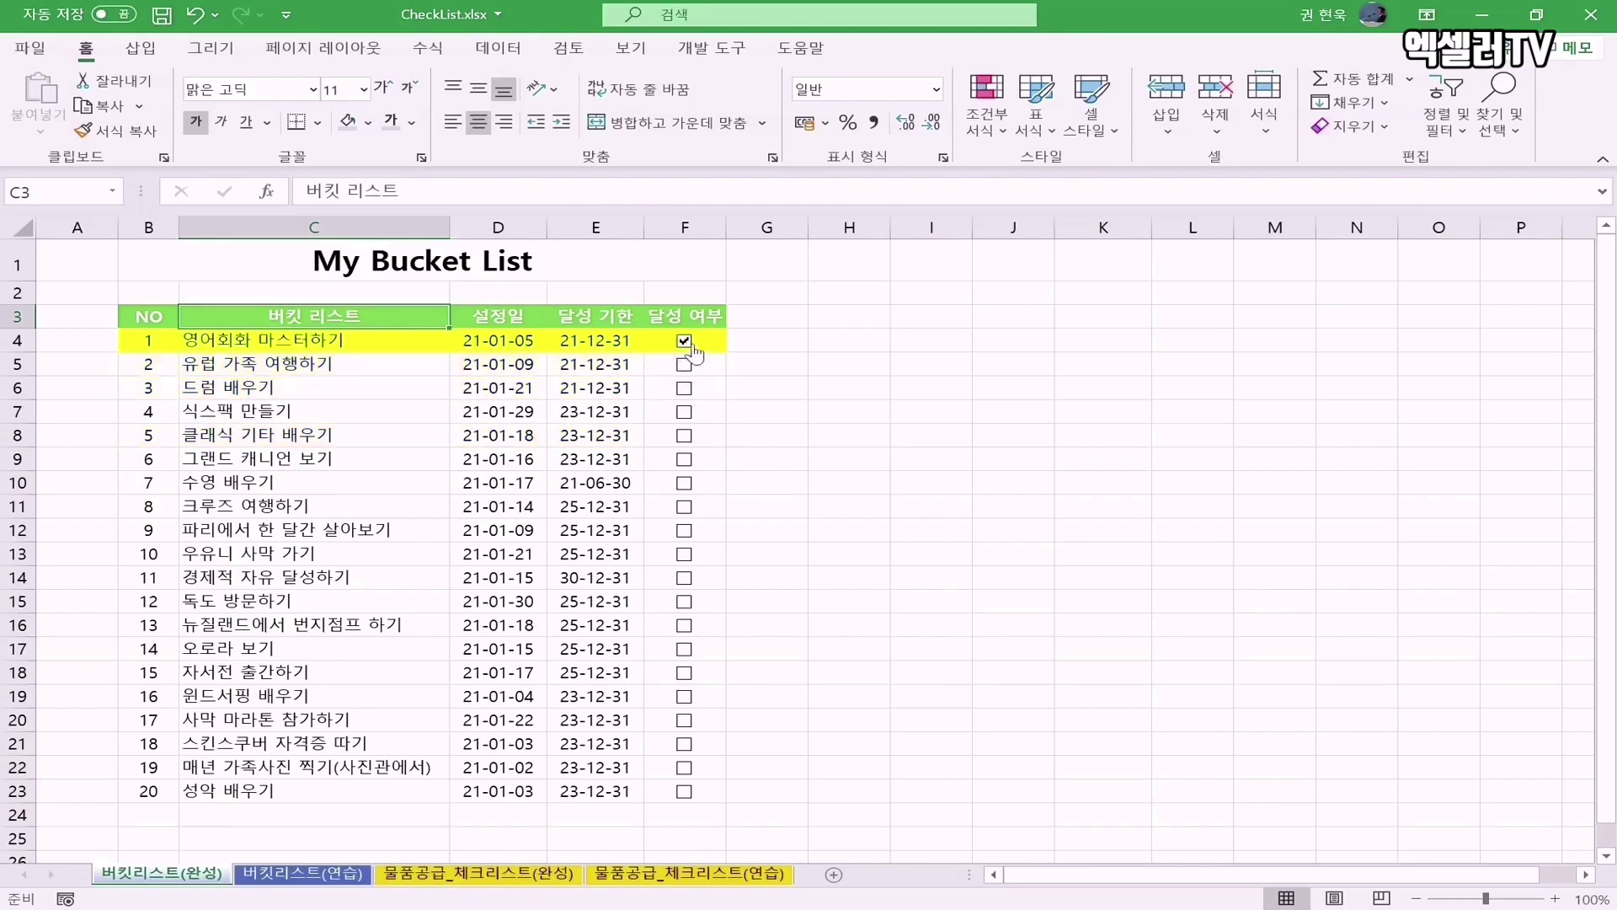
pyautogui.click(686, 344)
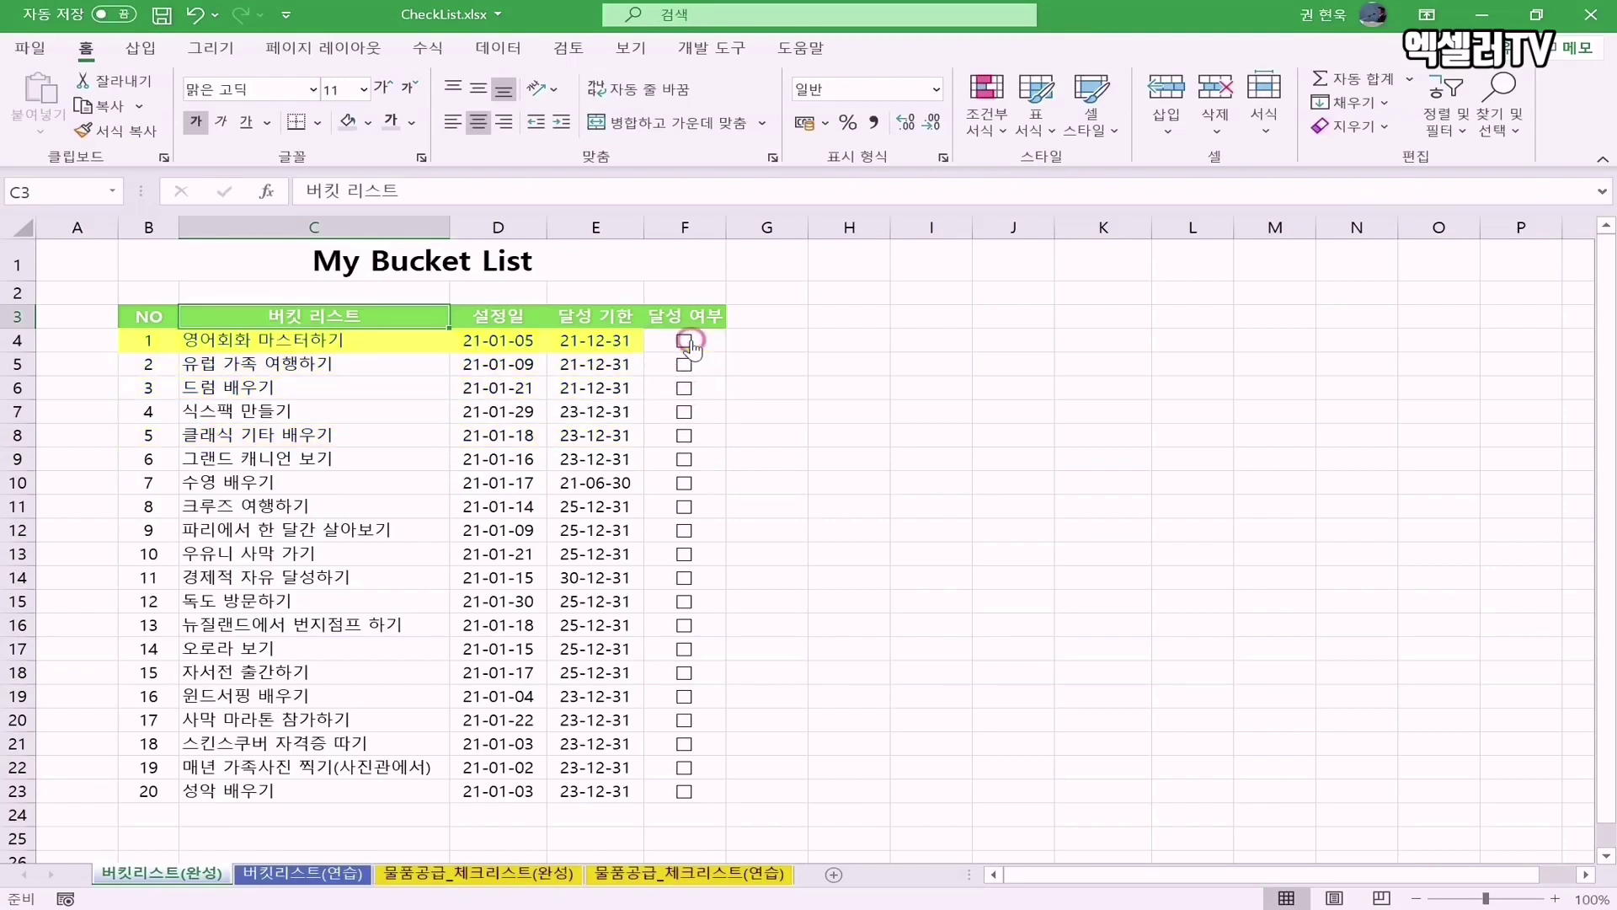
# - Tick the 달성 여부 check boxes for bucket list items 9, 11 and 13
pyautogui.click(686, 532)
pyautogui.click(685, 580)
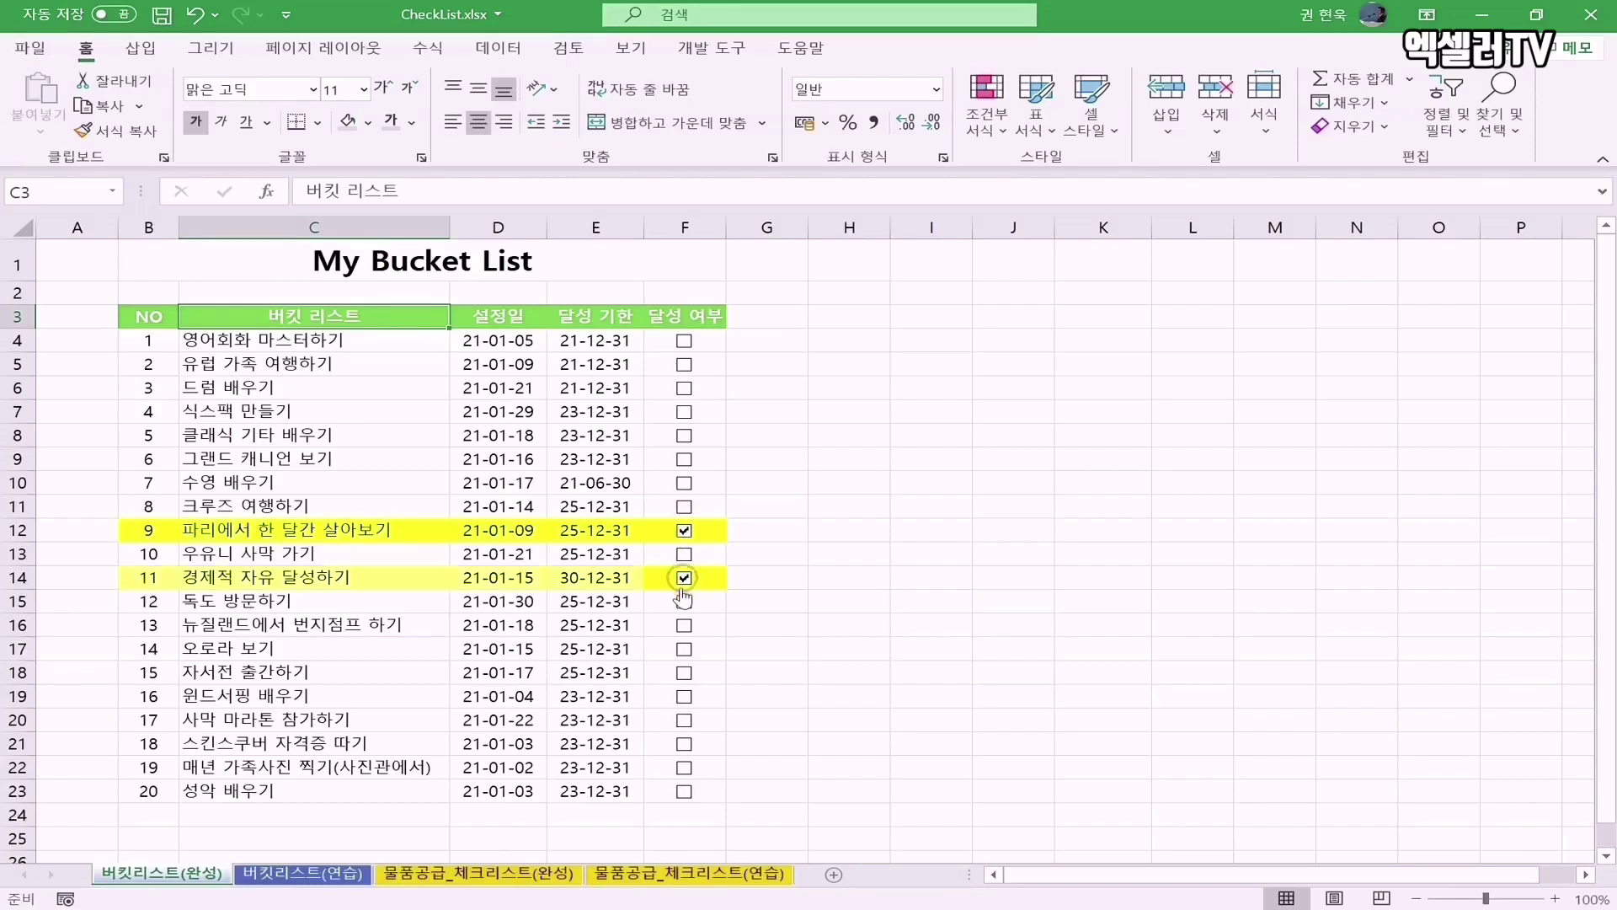
pyautogui.click(685, 626)
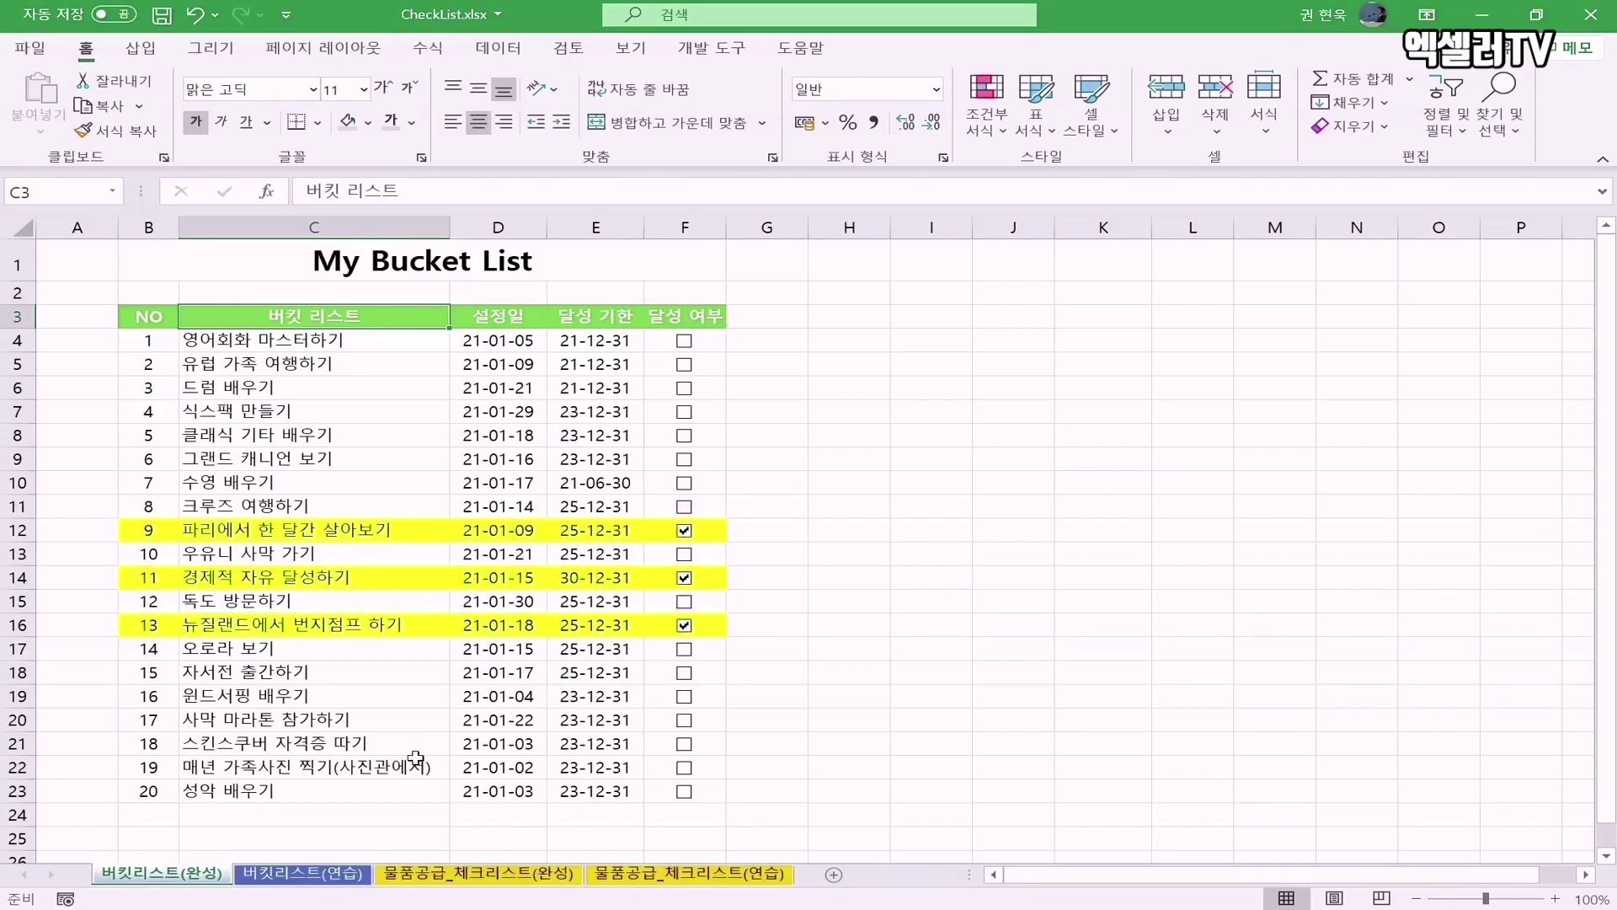
# - On the 물품공급_체크리스트(완성) sheet, tick 선반, 보조테이블 and 건조대, toggling 건조대 off and on again to test the totals
pyautogui.click(479, 876)
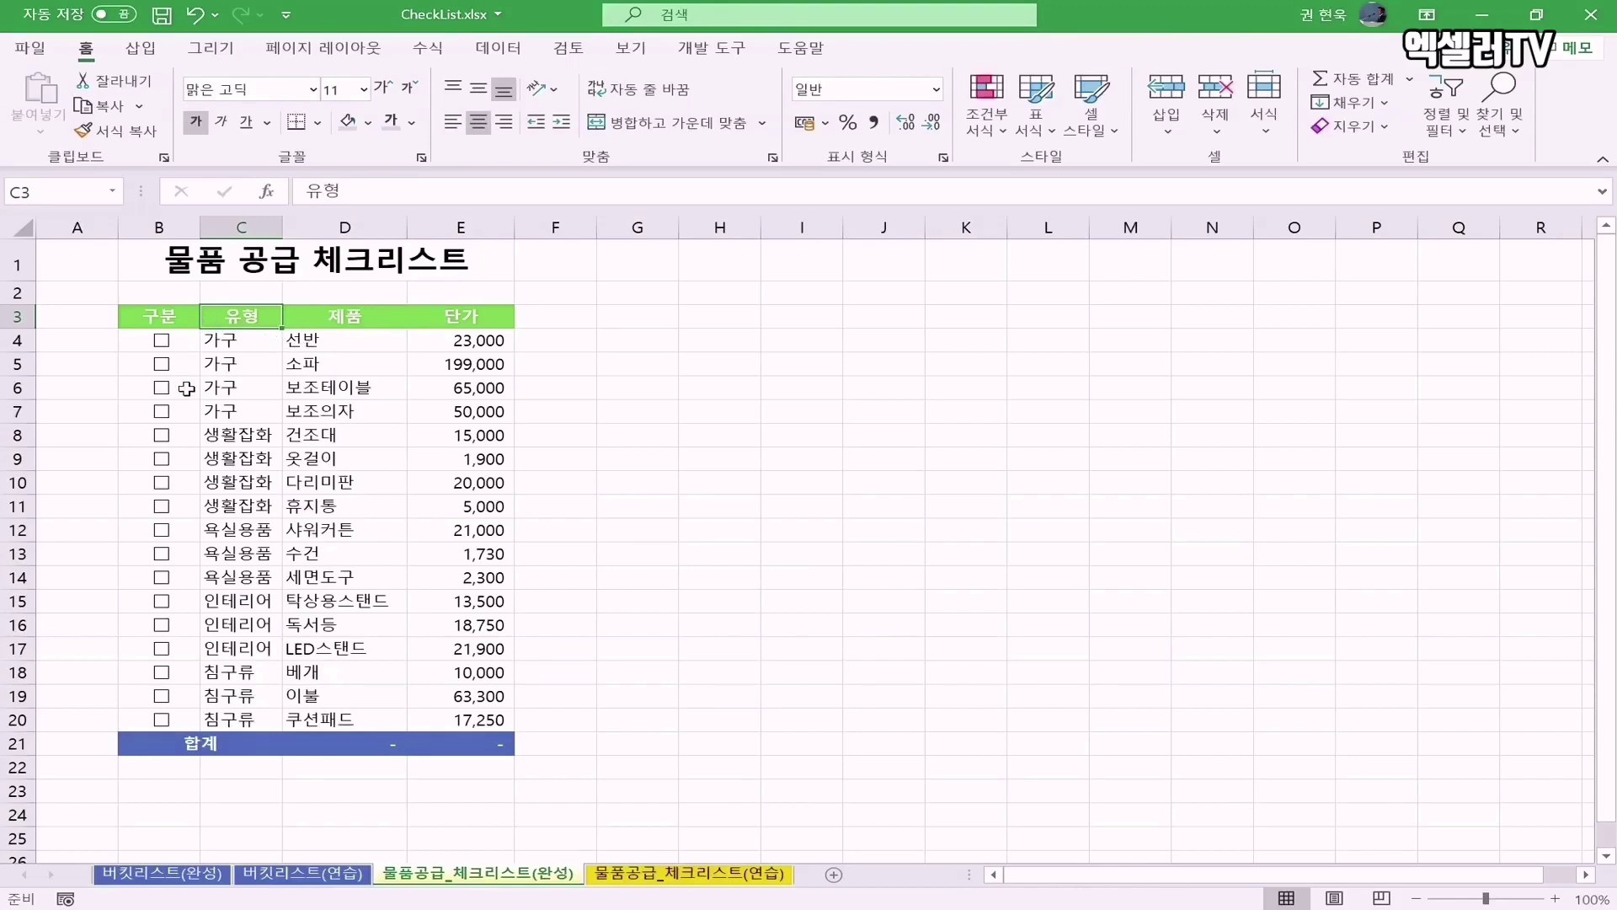
pyautogui.click(161, 342)
pyautogui.click(163, 389)
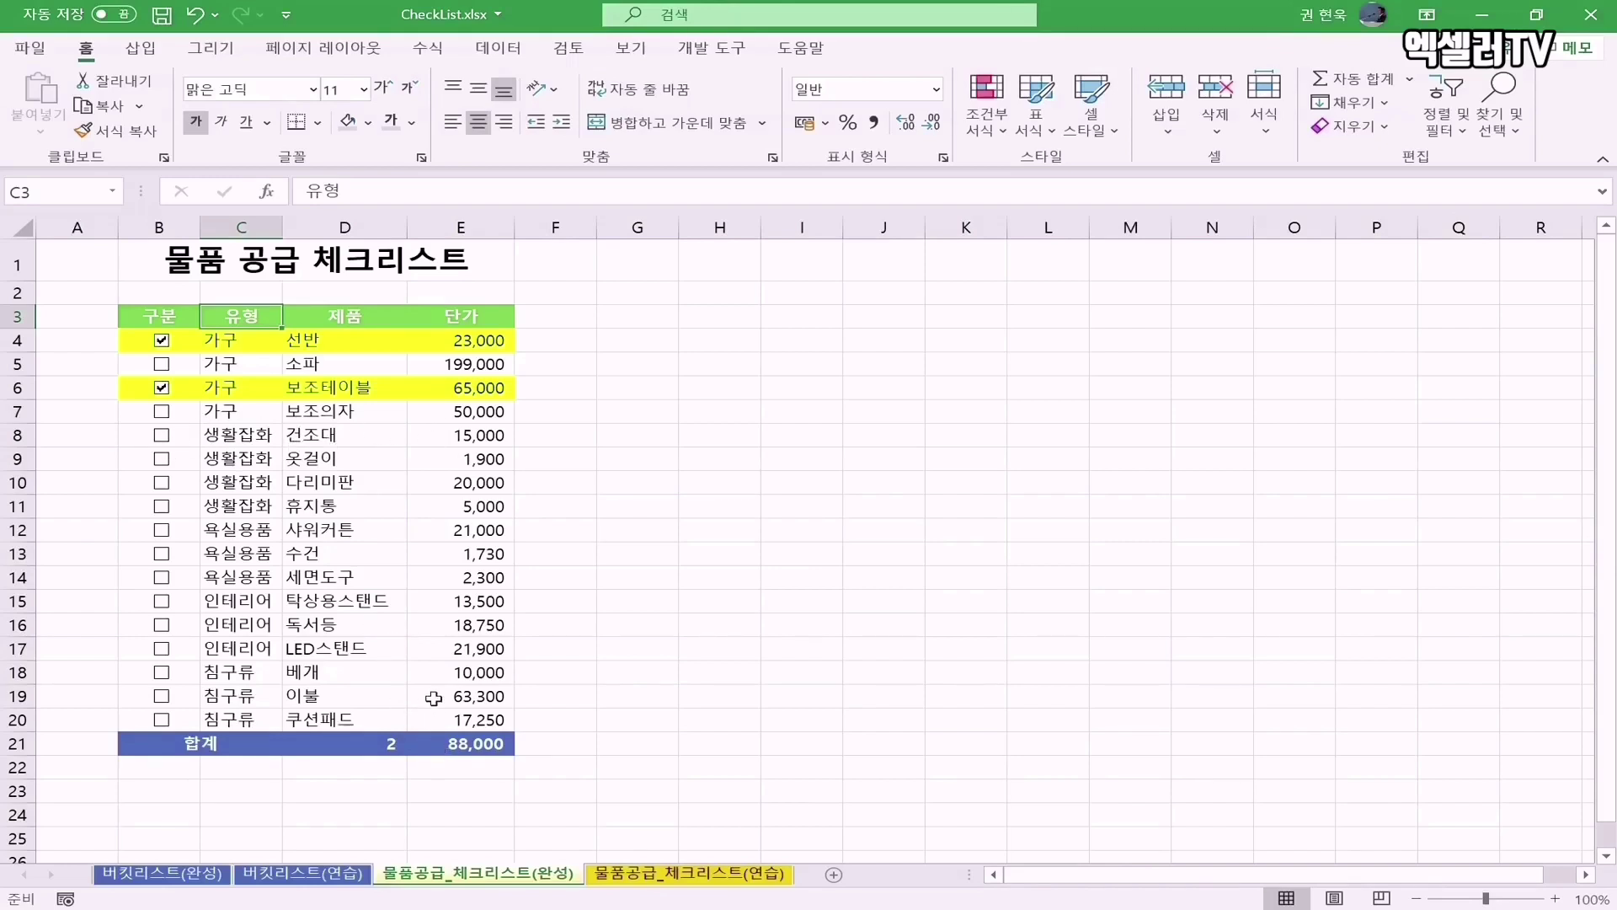
pyautogui.click(161, 436)
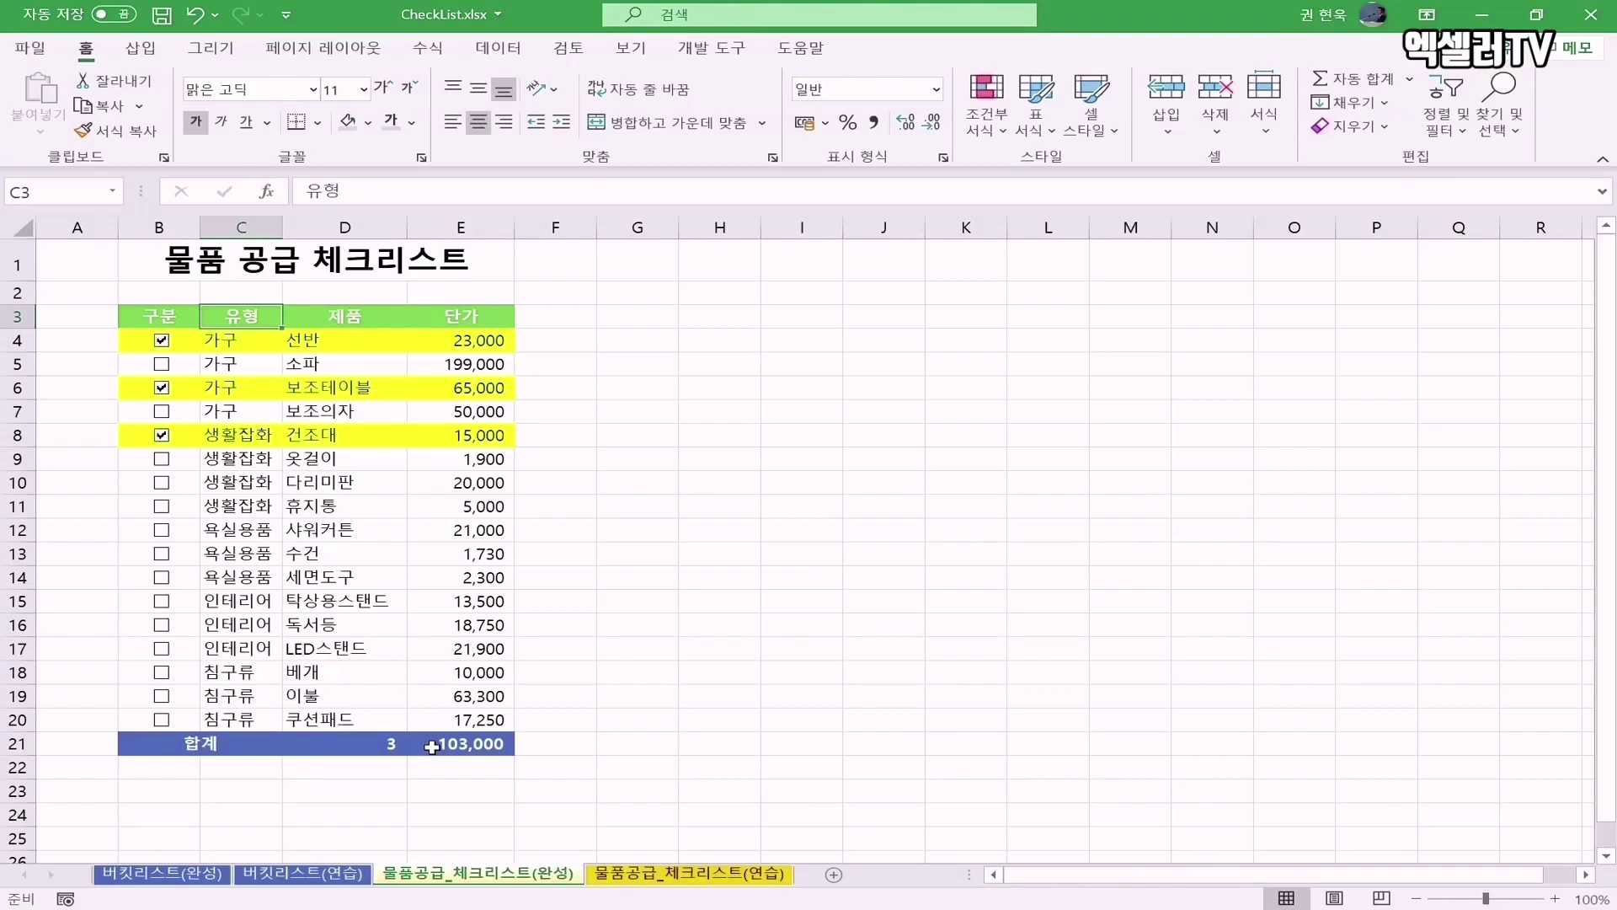
pyautogui.click(161, 437)
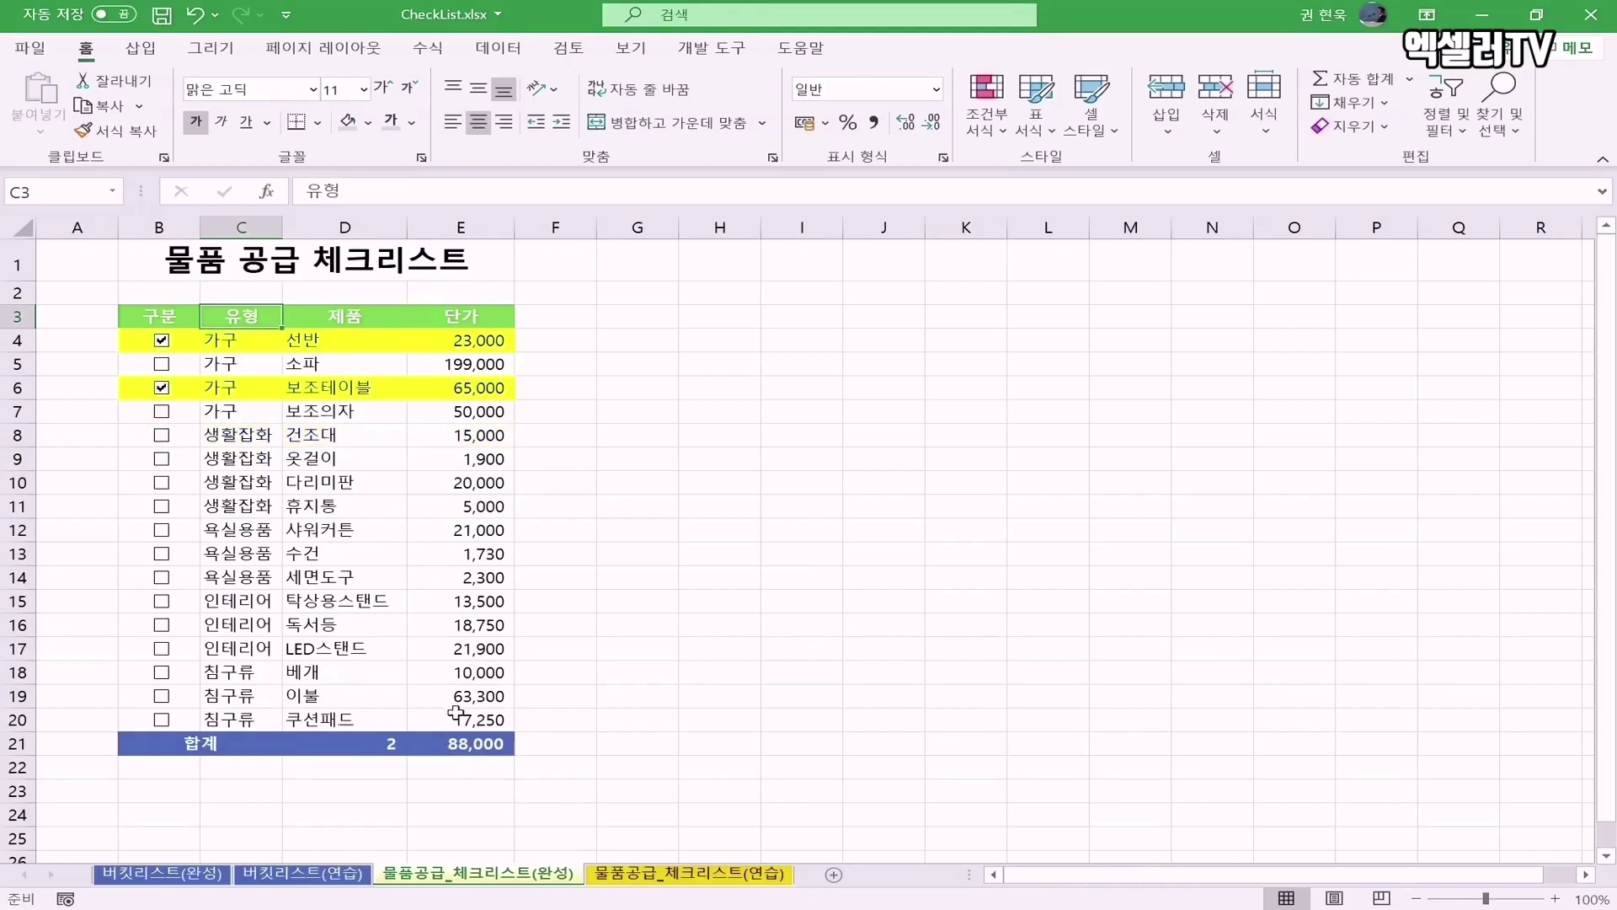
pyautogui.click(162, 434)
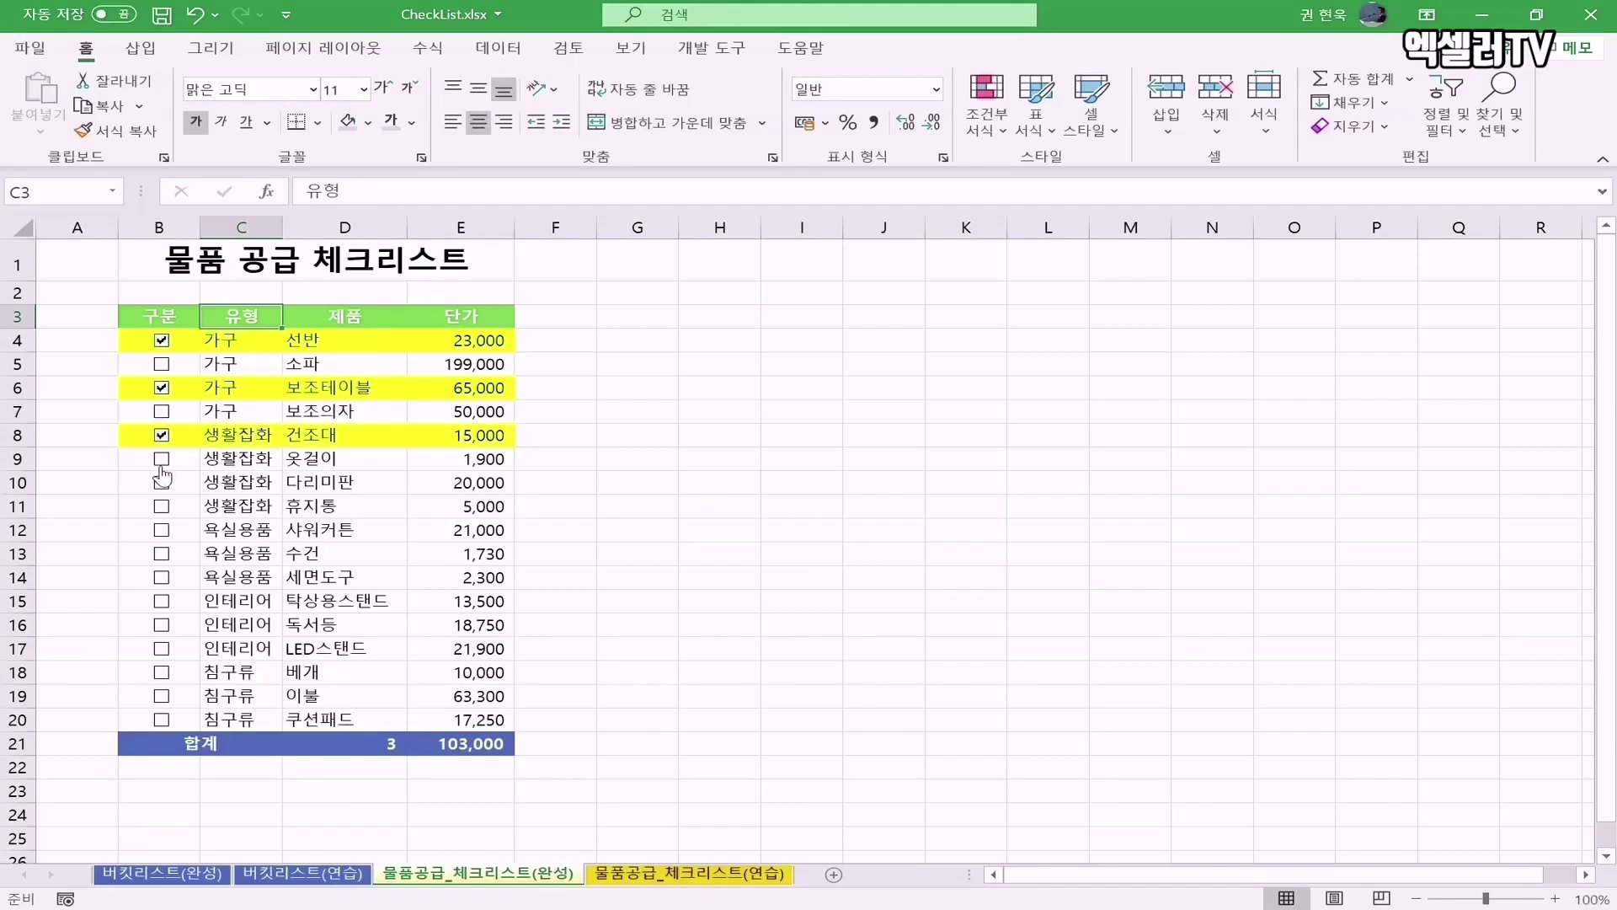
# - Tick 옷걸이, 다리미판, 베개, 이불 and 쿠션패드 in the supply checklist
pyautogui.click(162, 459)
pyautogui.click(162, 483)
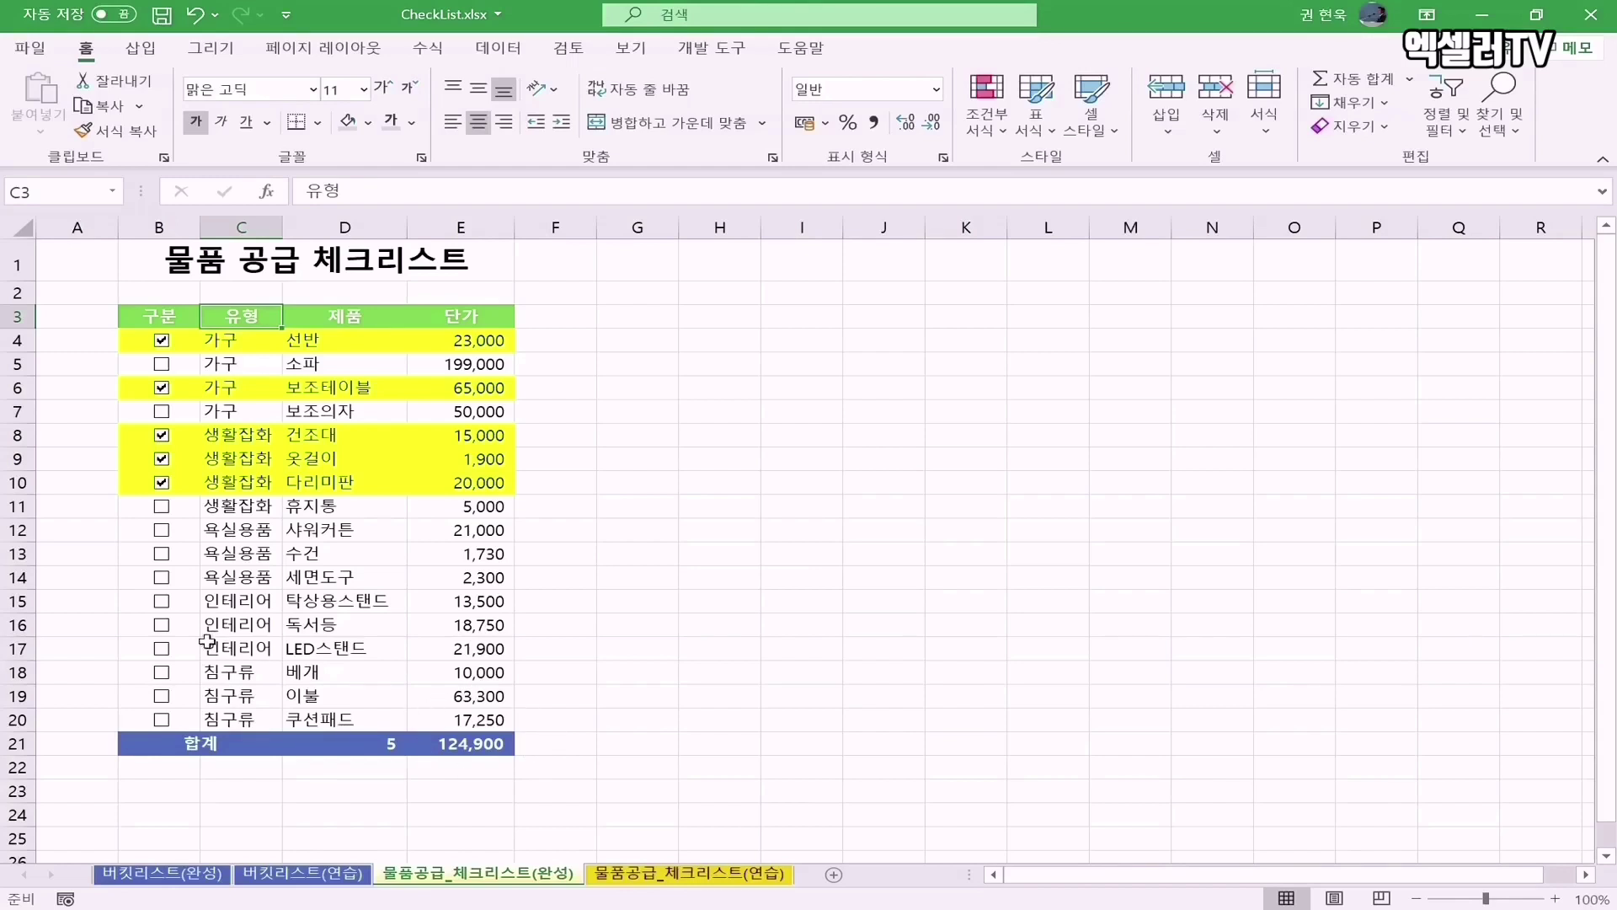
pyautogui.click(161, 673)
pyautogui.click(165, 698)
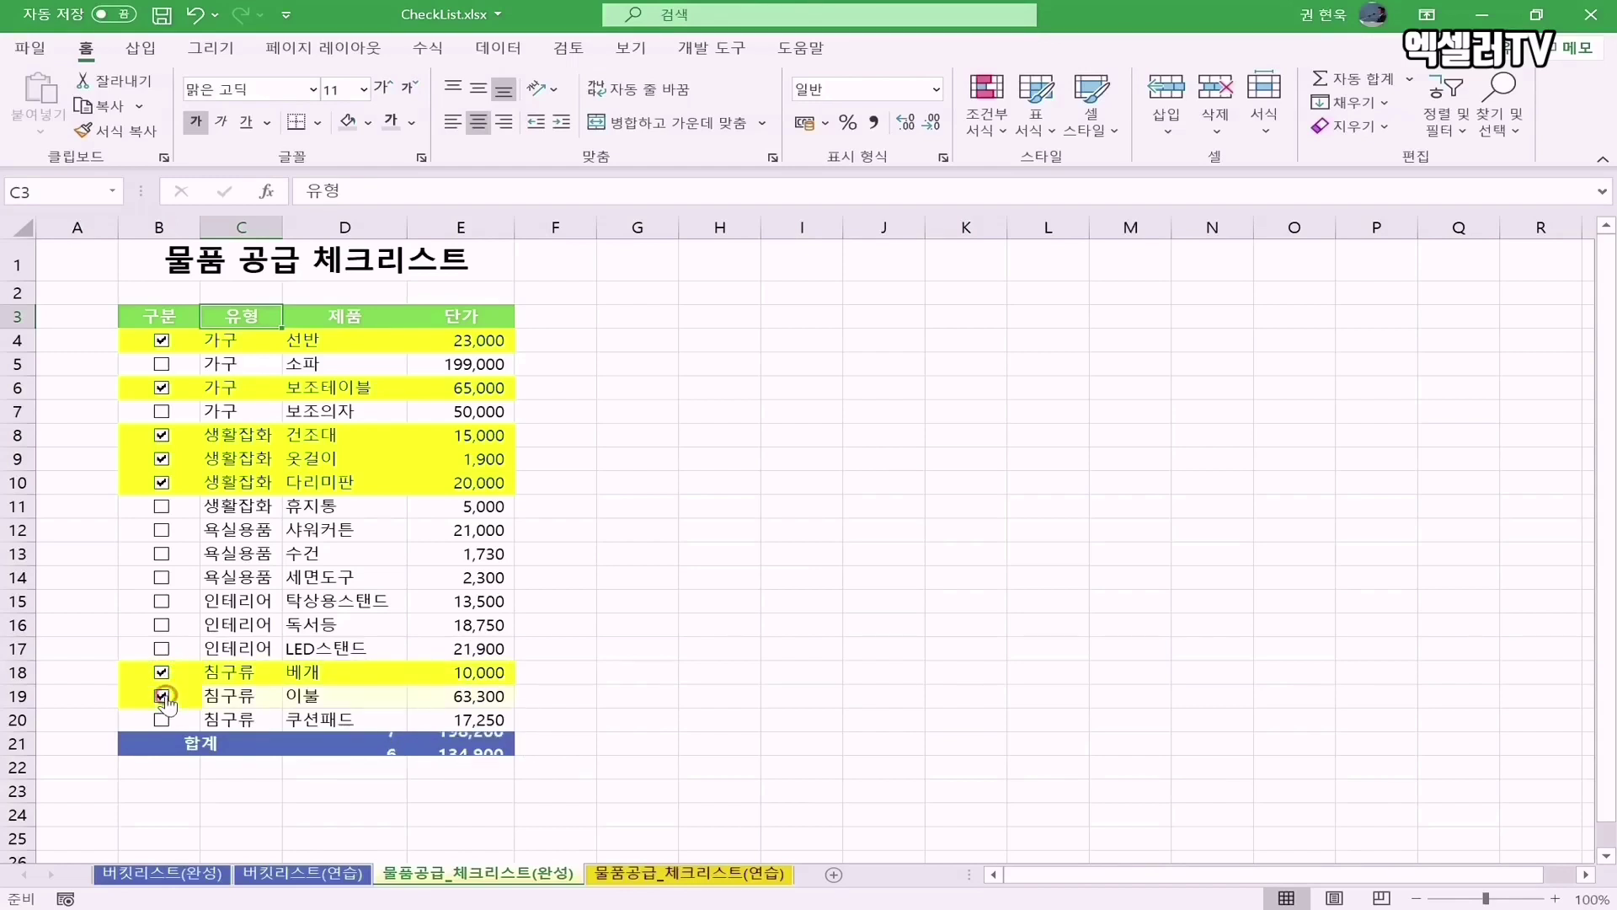
pyautogui.click(163, 721)
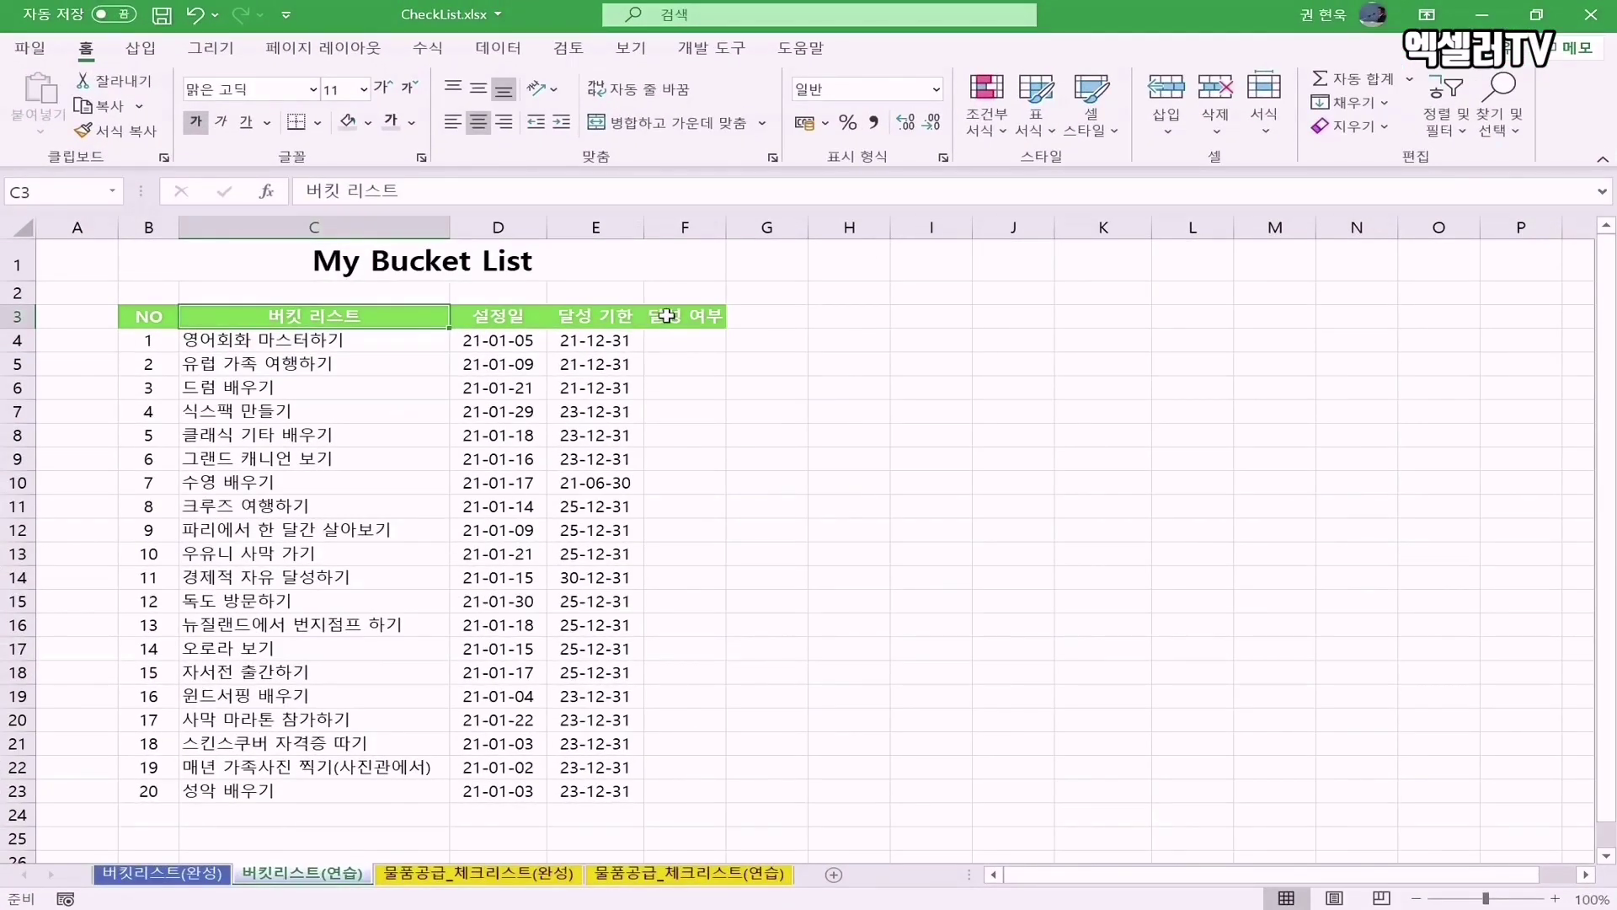
# - Revisit the 버킷리스트(완성) sheet, return to 버킷리스트(연습), and verify that 개발 도구 is enabled in the ribbon customization options
pyautogui.click(142, 876)
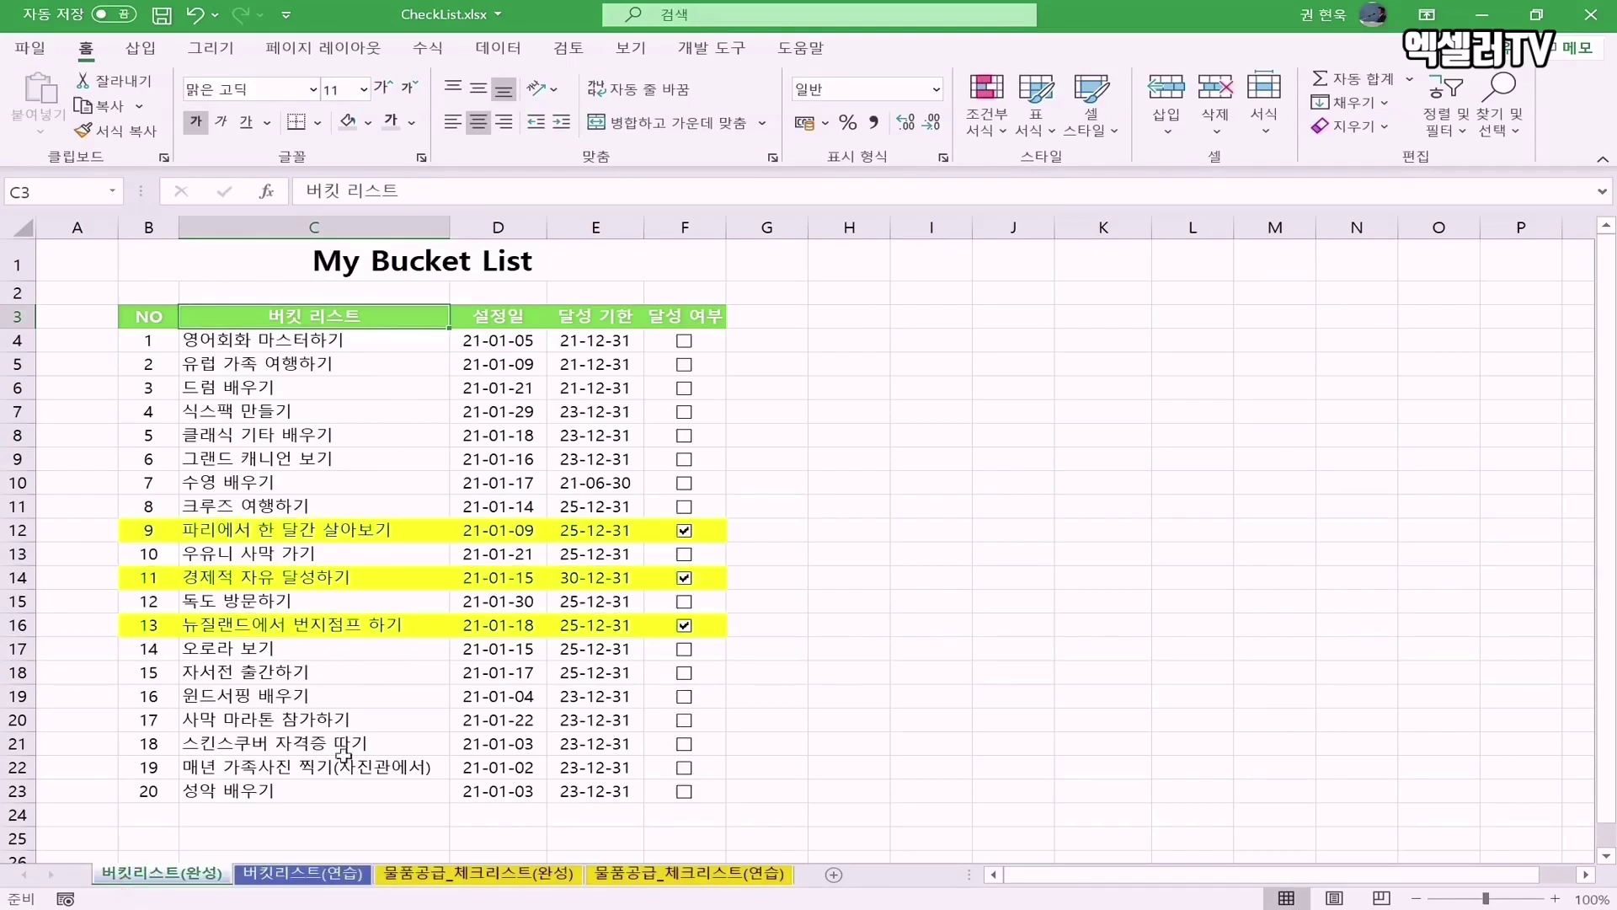
pyautogui.click(325, 876)
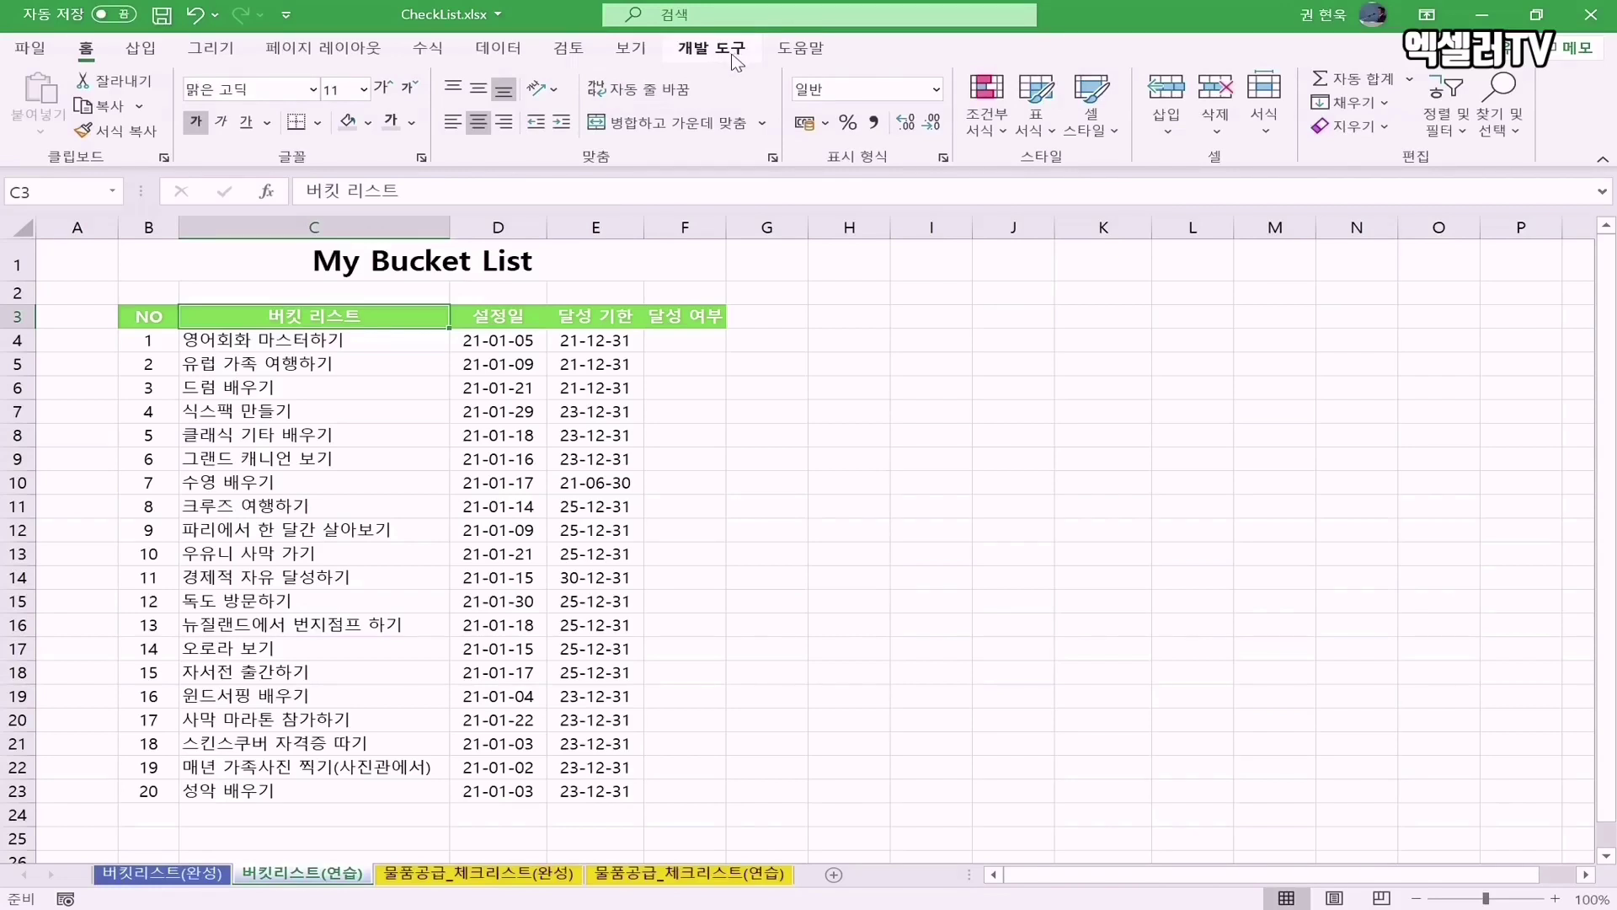
pyautogui.rightClick(203, 21)
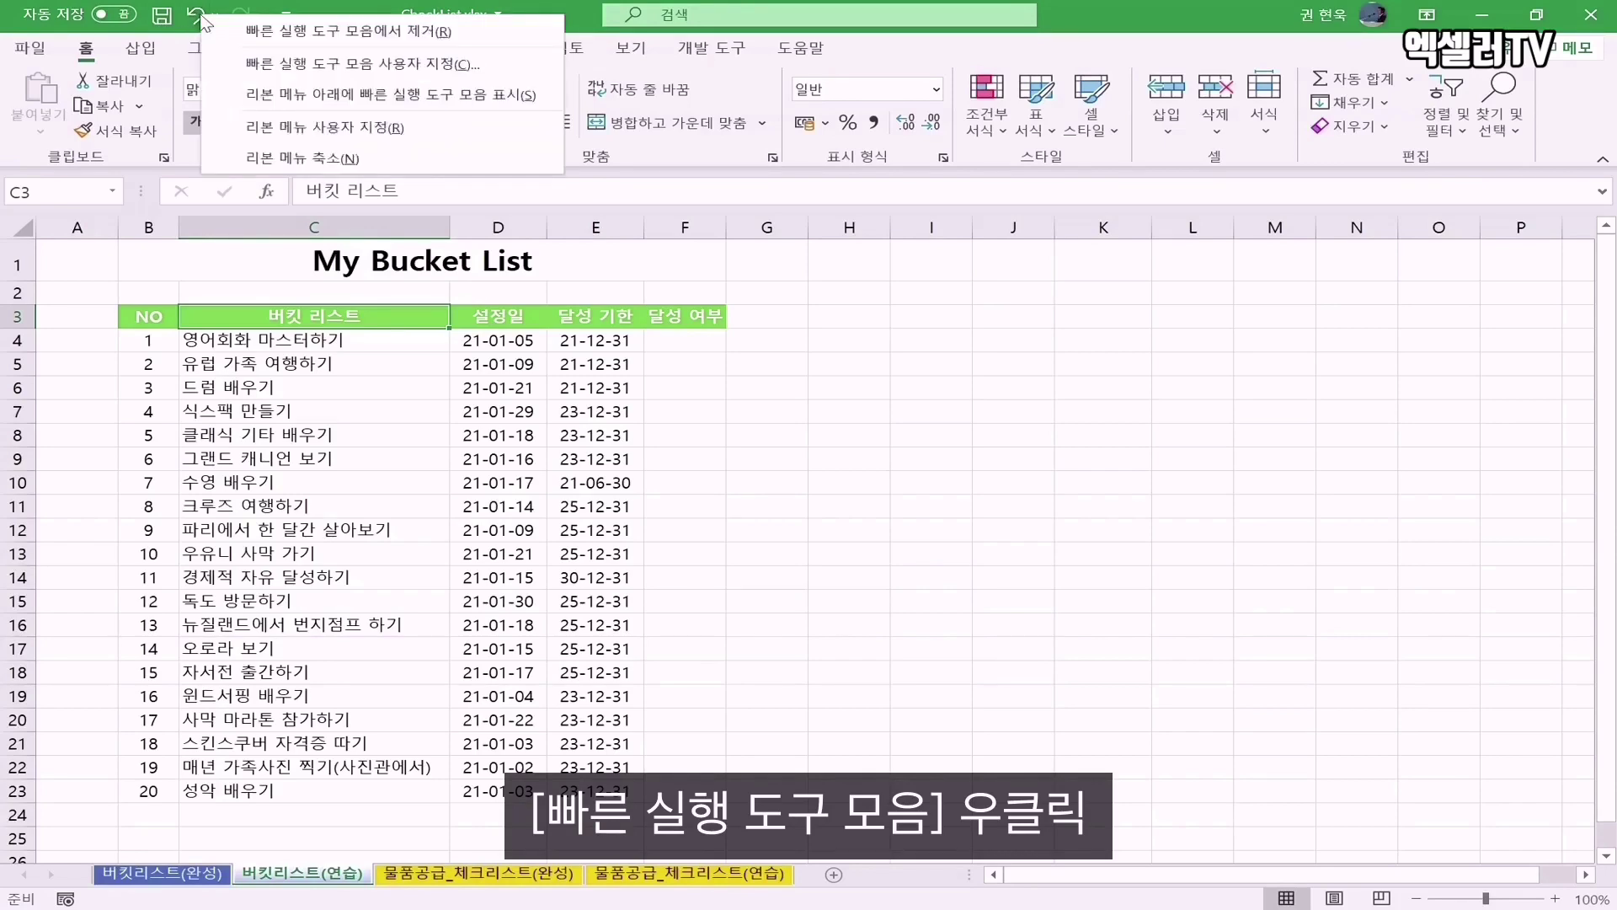
pyautogui.click(456, 130)
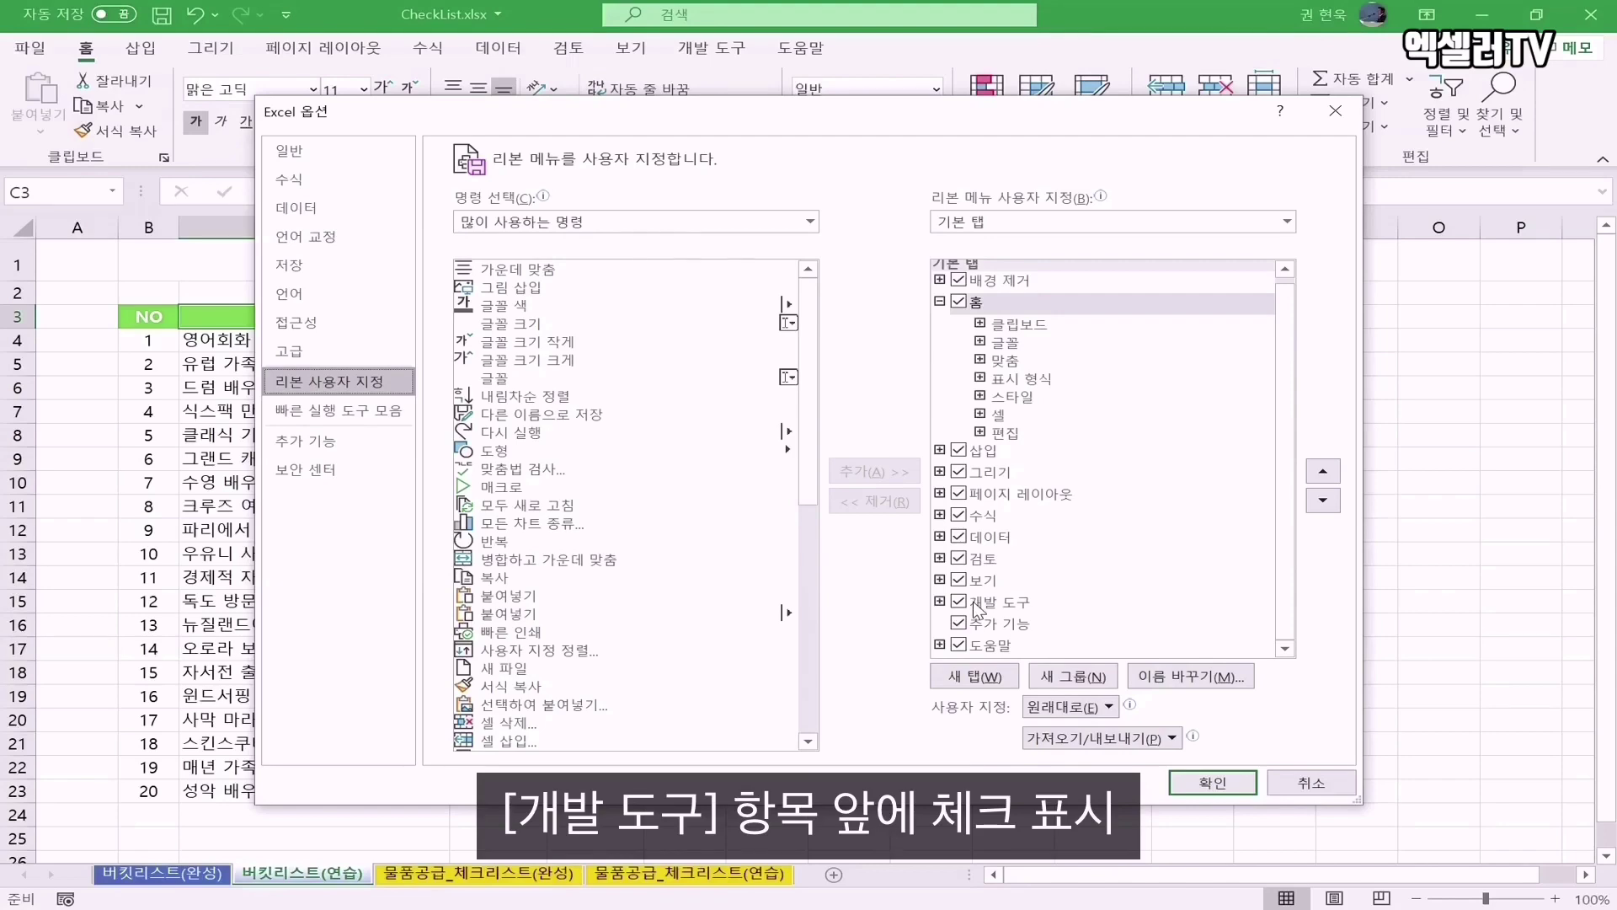
pyautogui.click(1213, 784)
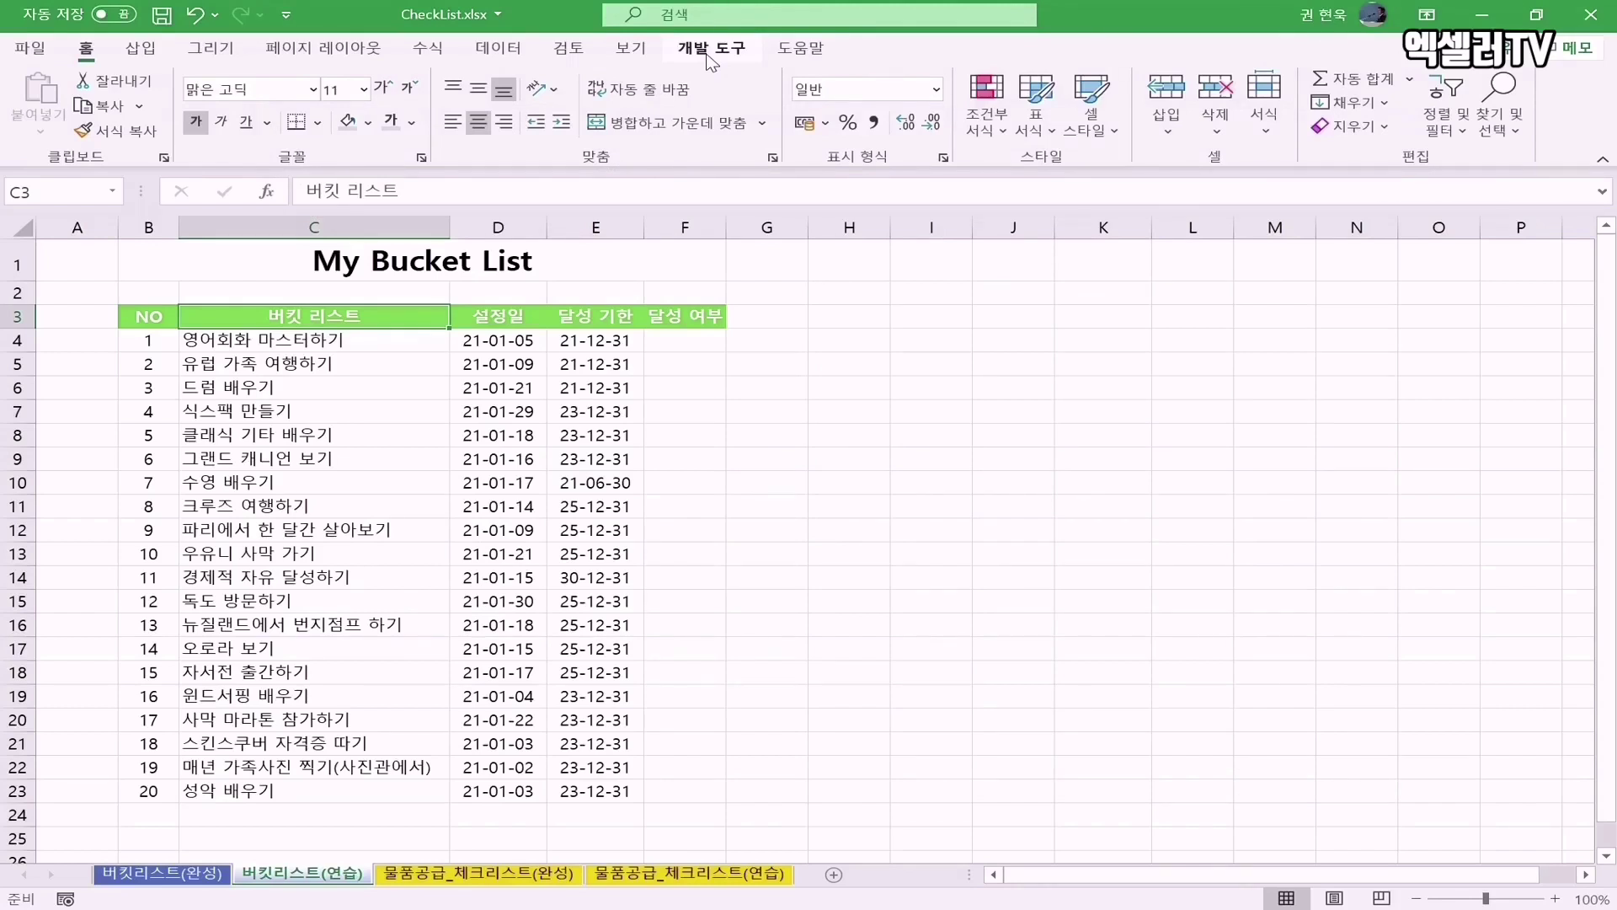
# - Insert a form-control check box over cell F4 in the 달성 여부 column
pyautogui.click(738, 61)
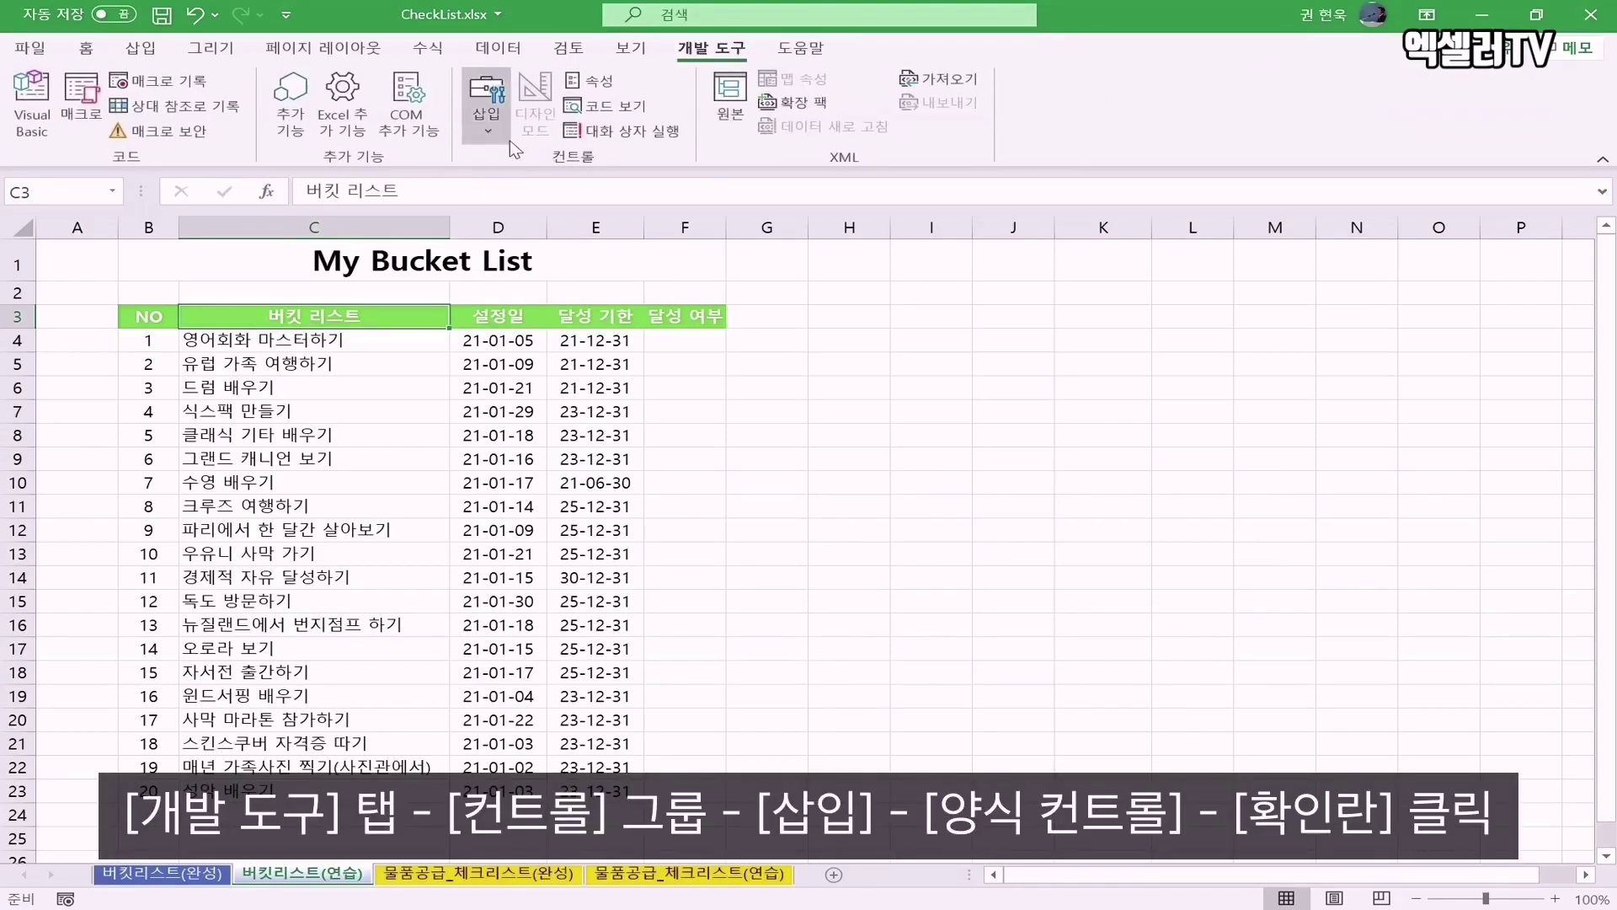
pyautogui.click(488, 135)
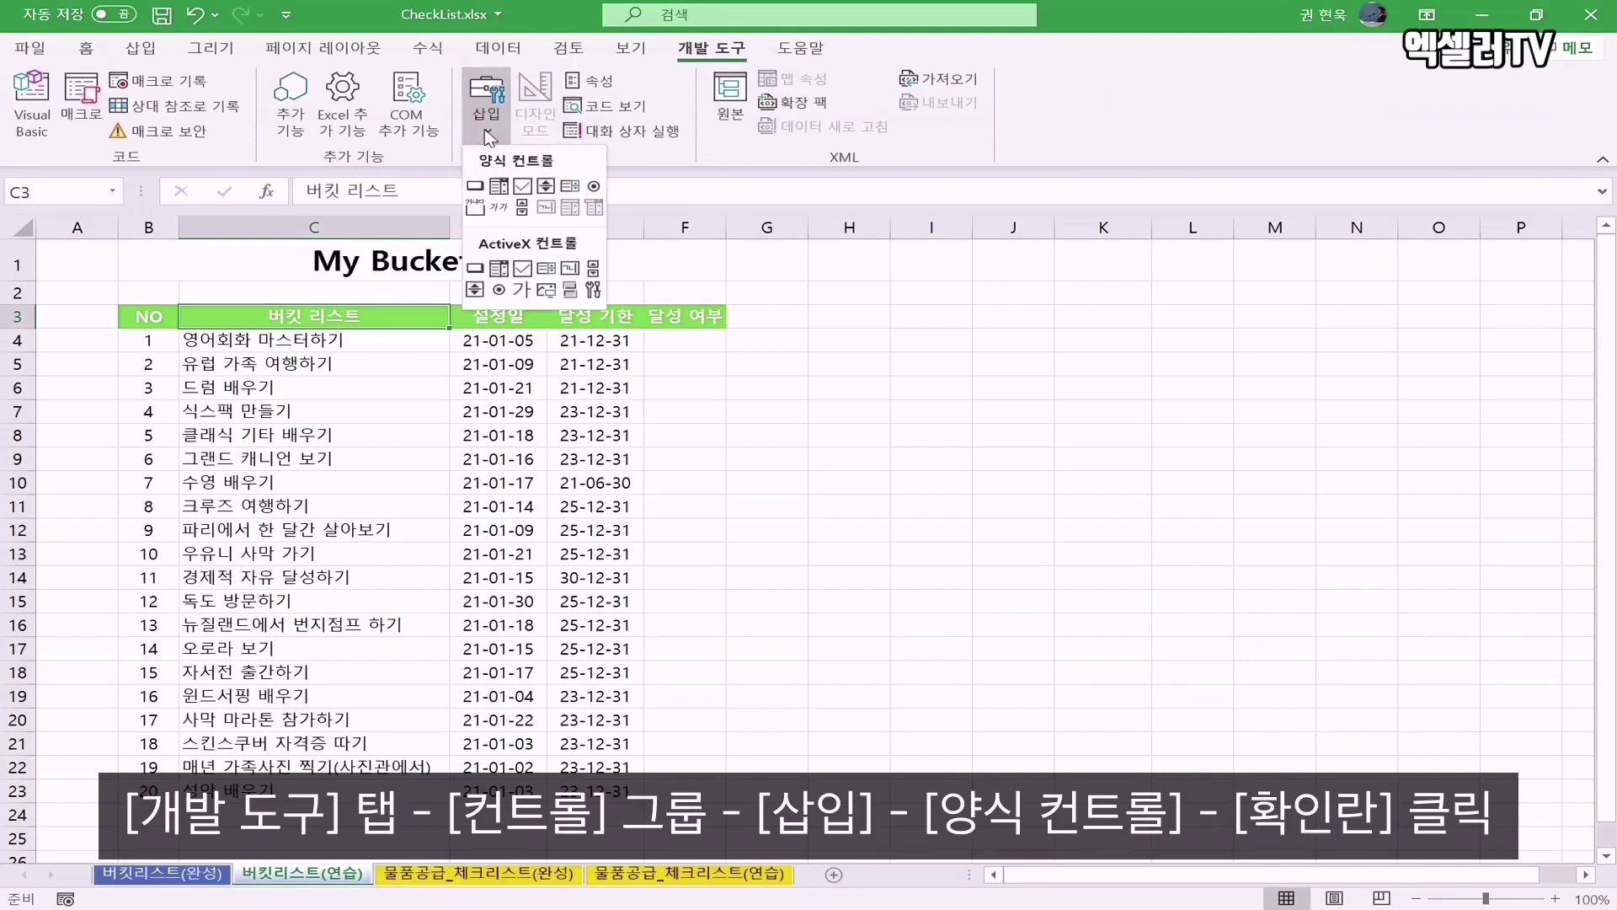
pyautogui.click(523, 186)
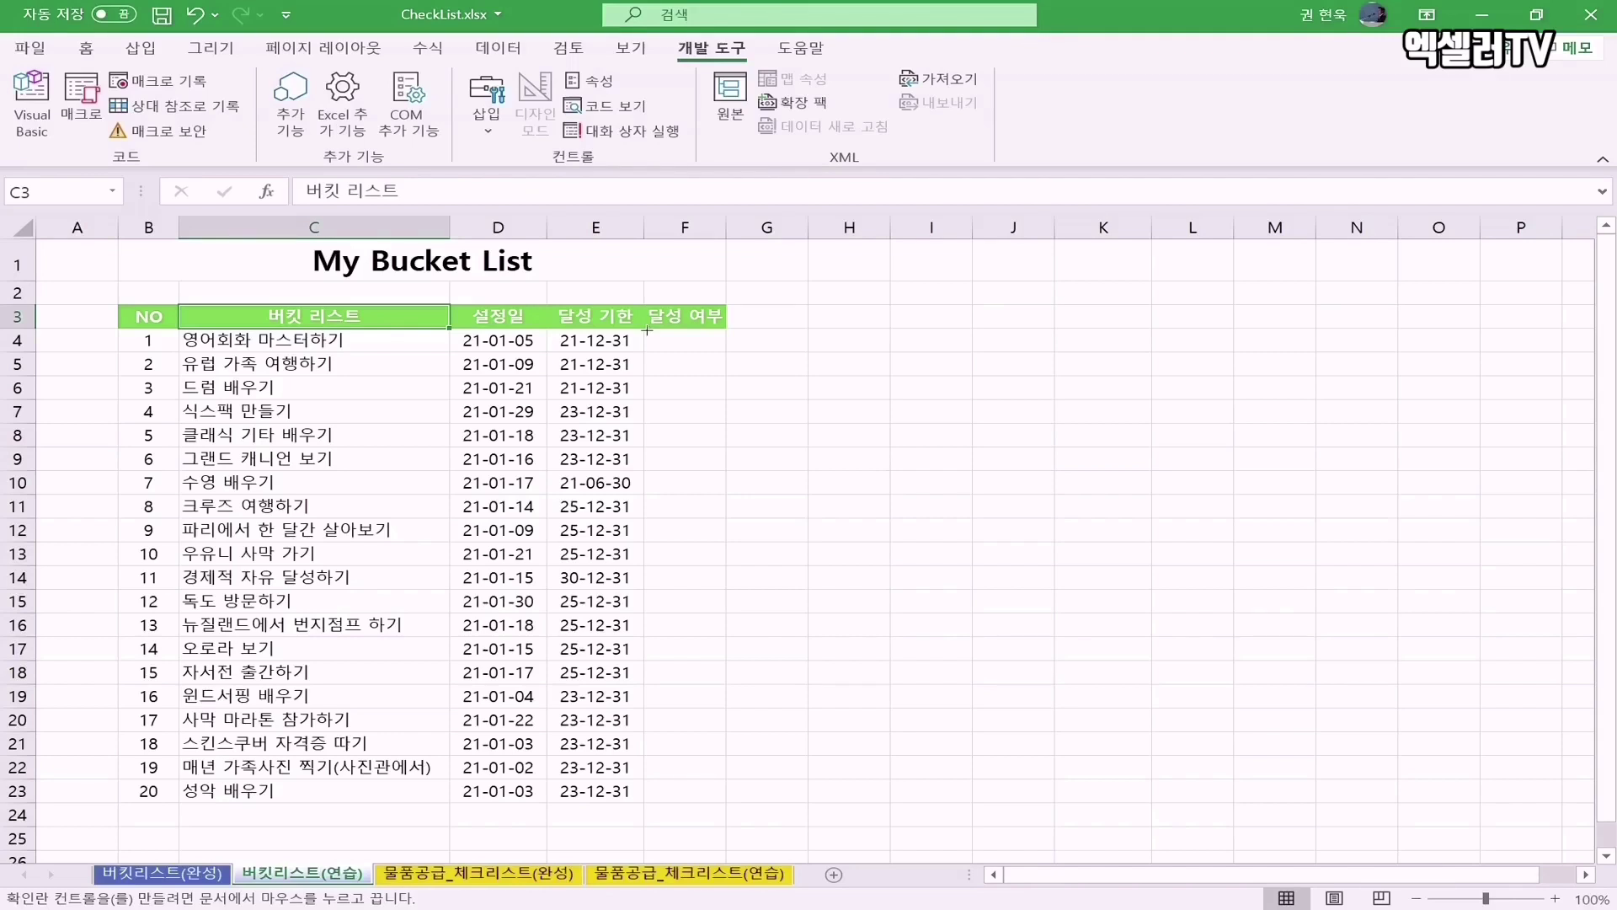
pyautogui.moveTo(647, 331); pyautogui.dragTo(755, 340)
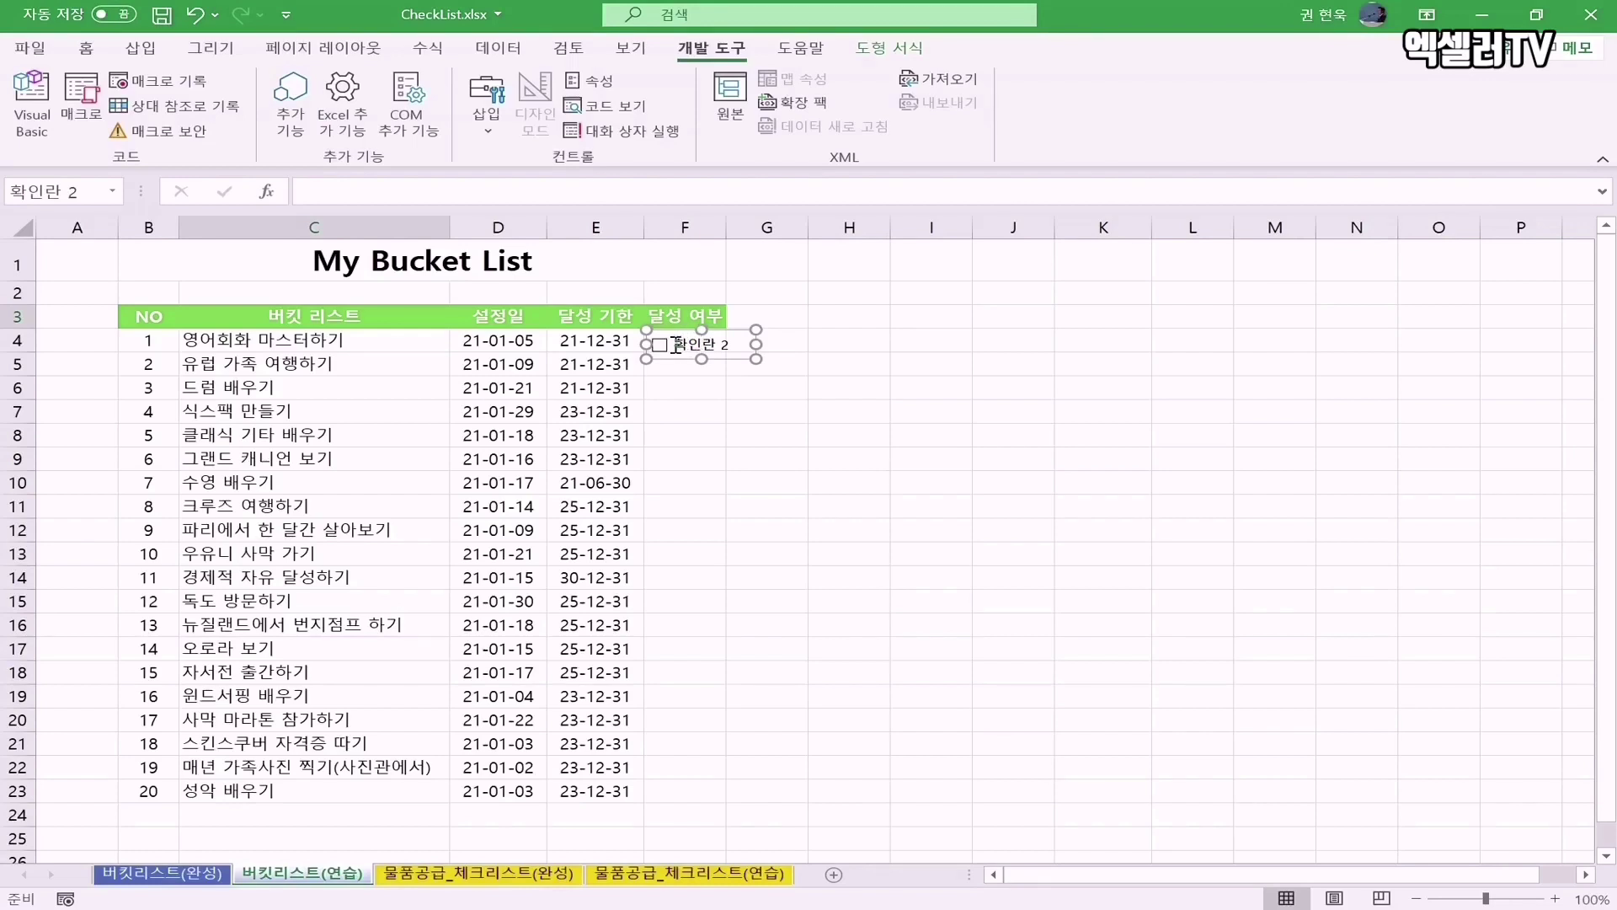
# - Delete the check box's label text, then shrink the control and center it in cell F4
pyautogui.click(699, 341)
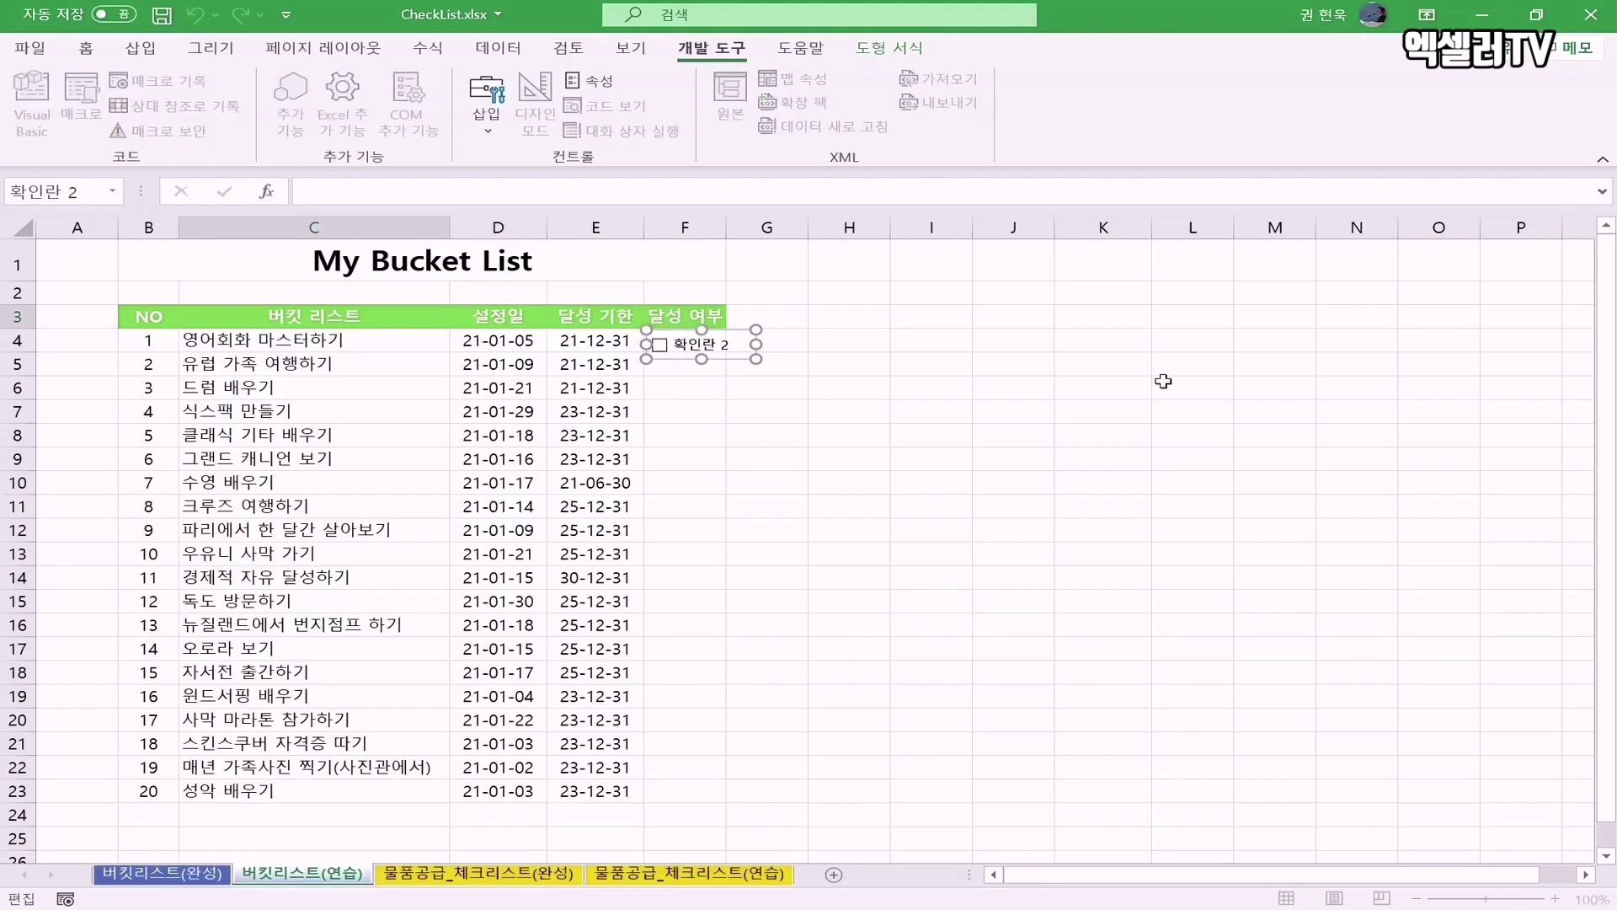
pyautogui.press('Delete')
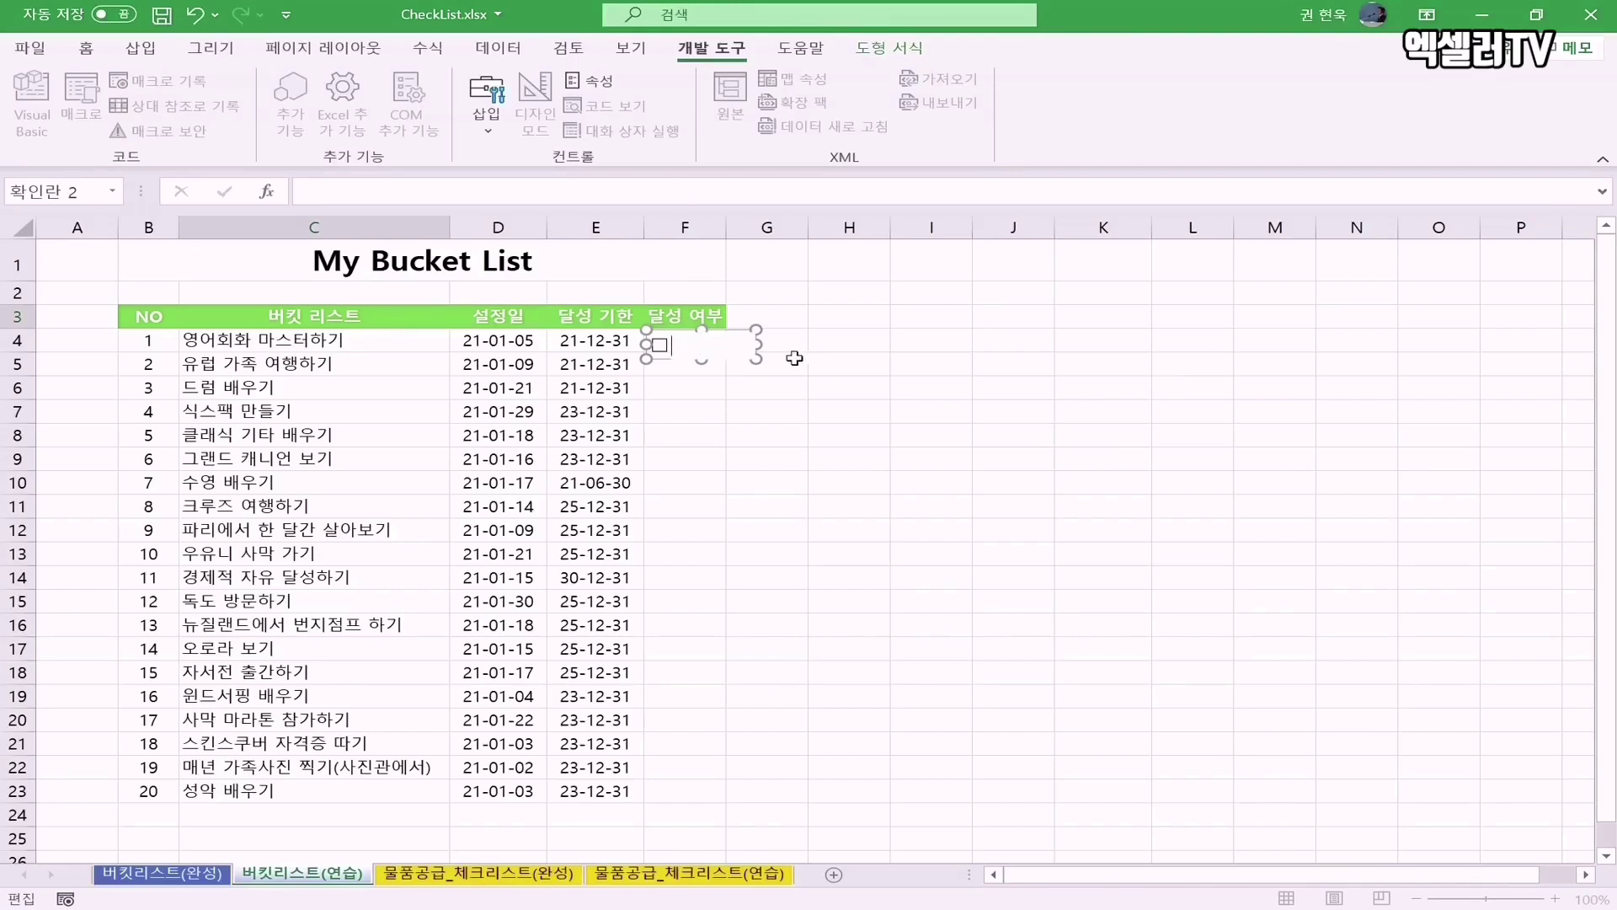
pyautogui.moveTo(761, 344); pyautogui.dragTo(706, 325)
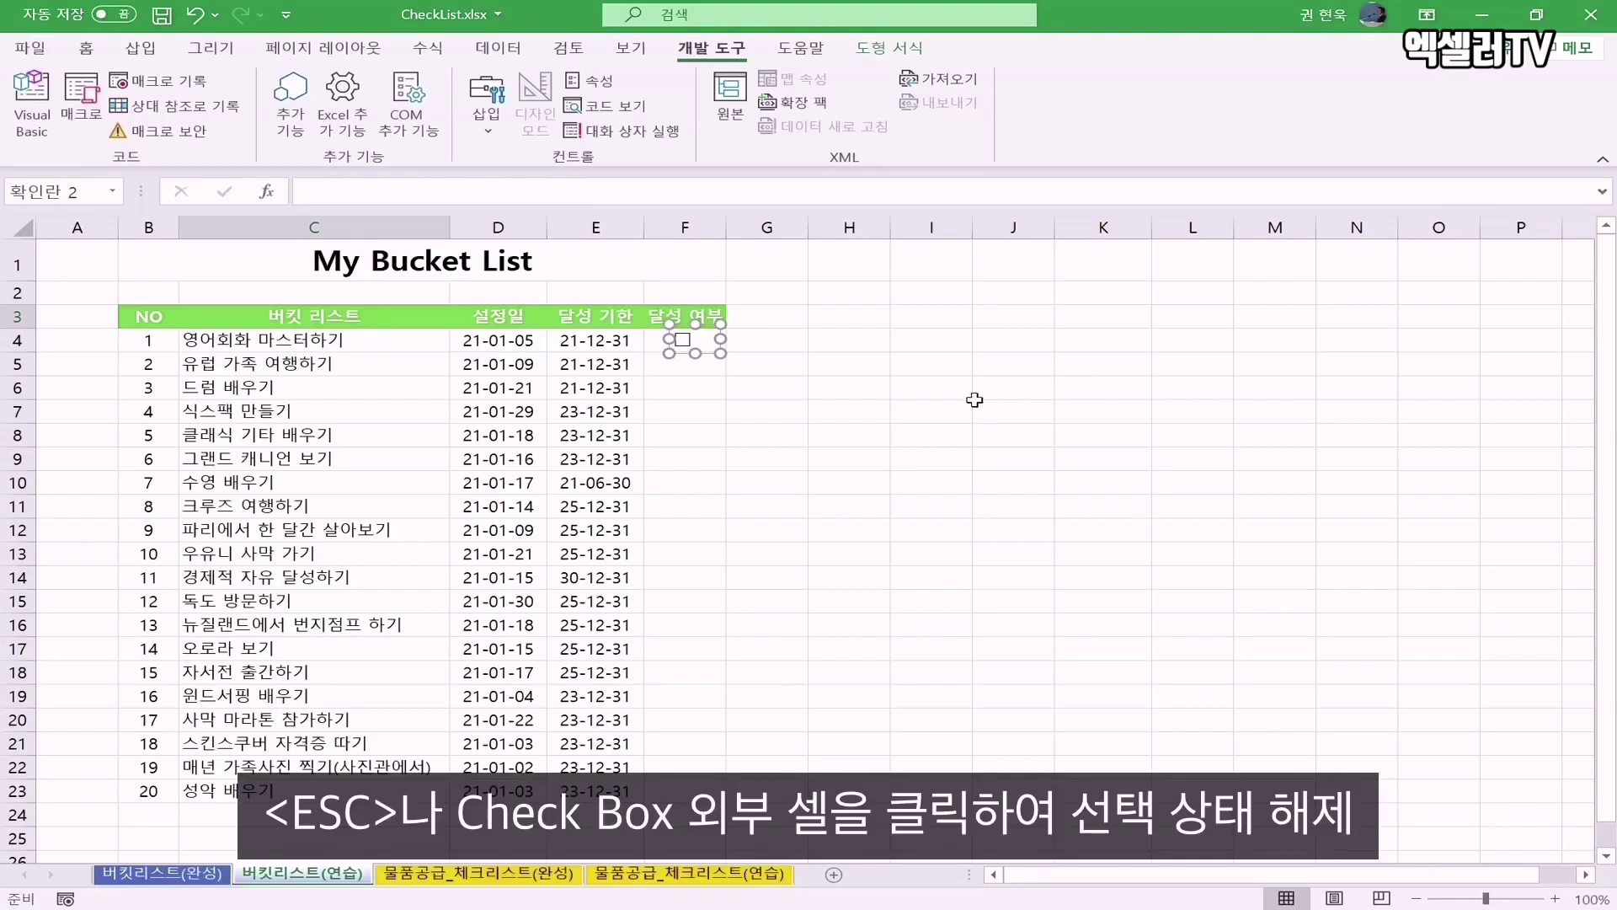
pyautogui.click(863, 341)
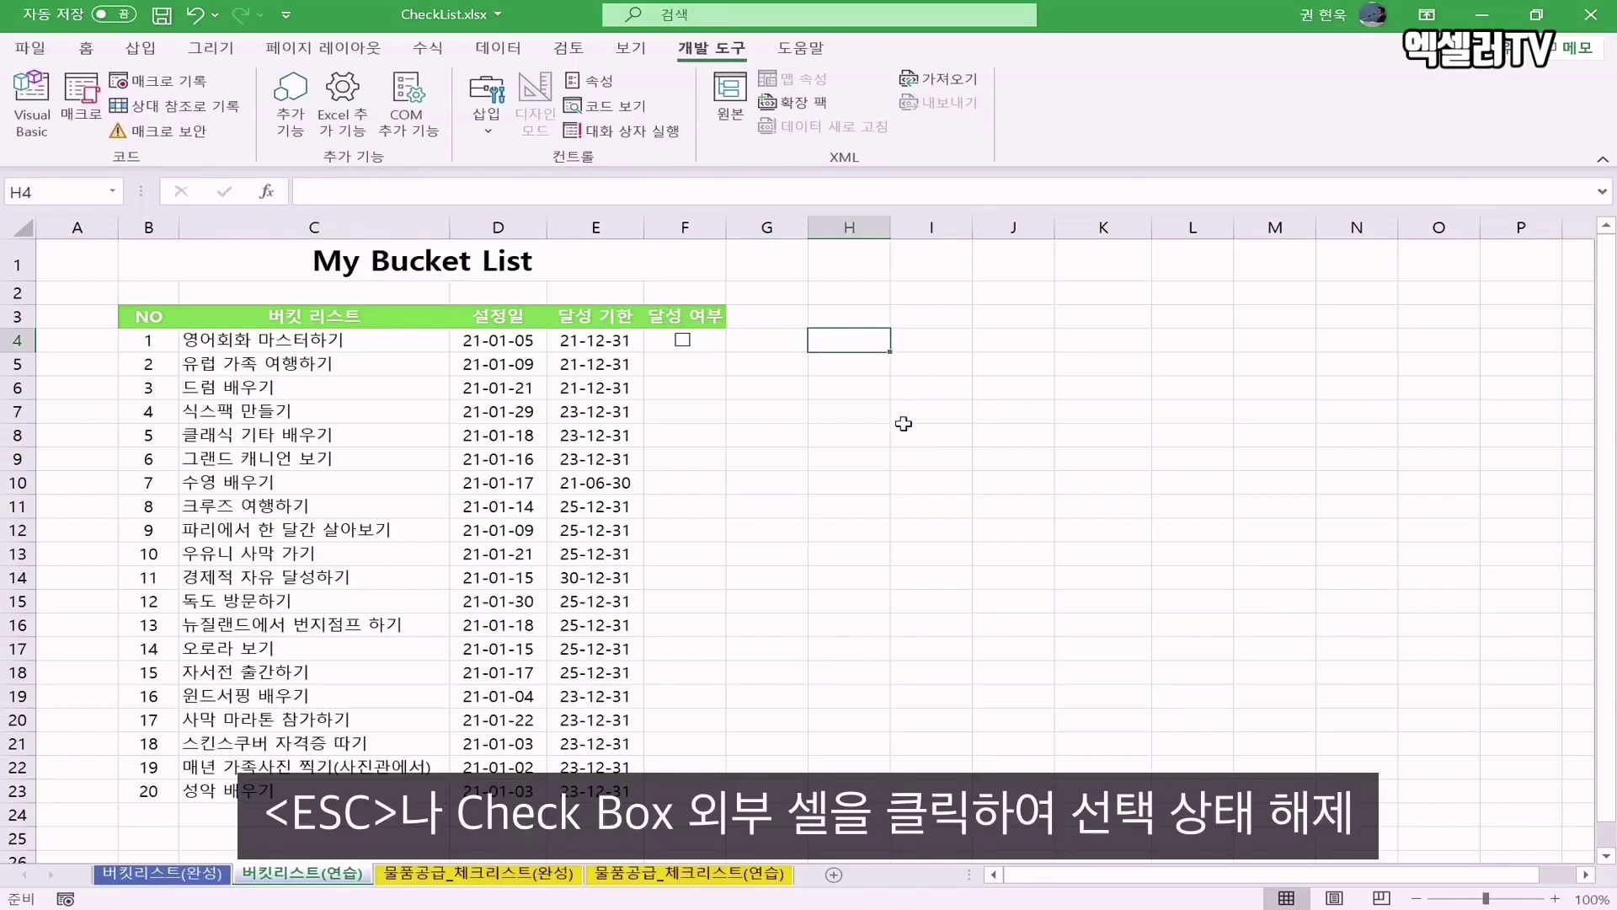
# - Fill the check box in F4 down the 달성 여부 column through F23
pyautogui.click(653, 335)
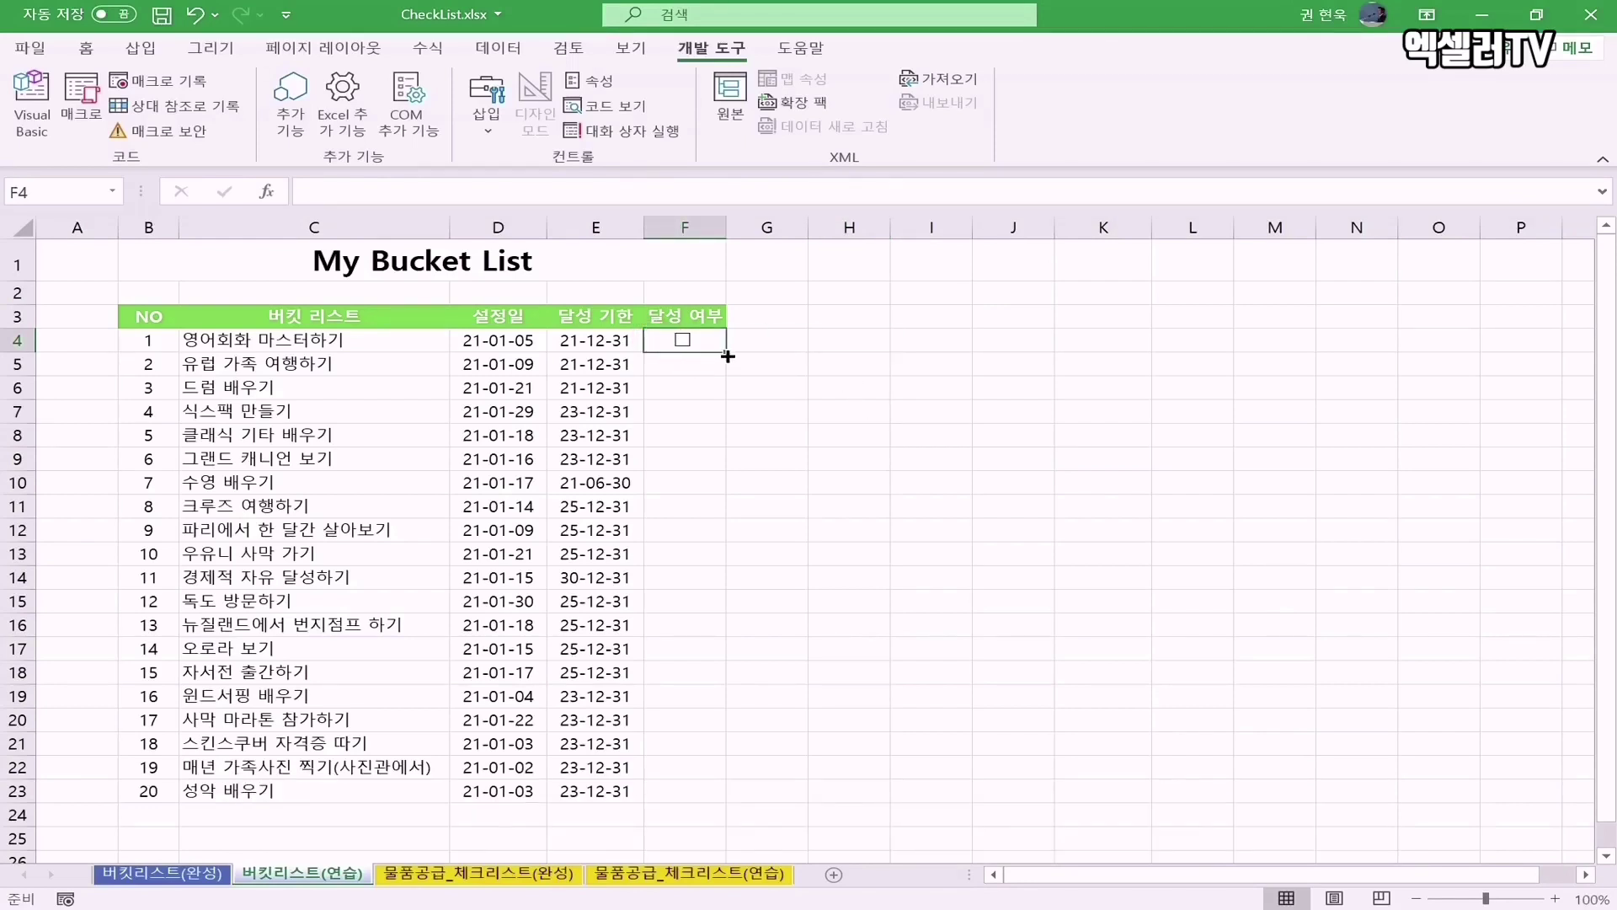
pyautogui.moveTo(728, 356); pyautogui.dragTo(690, 801)
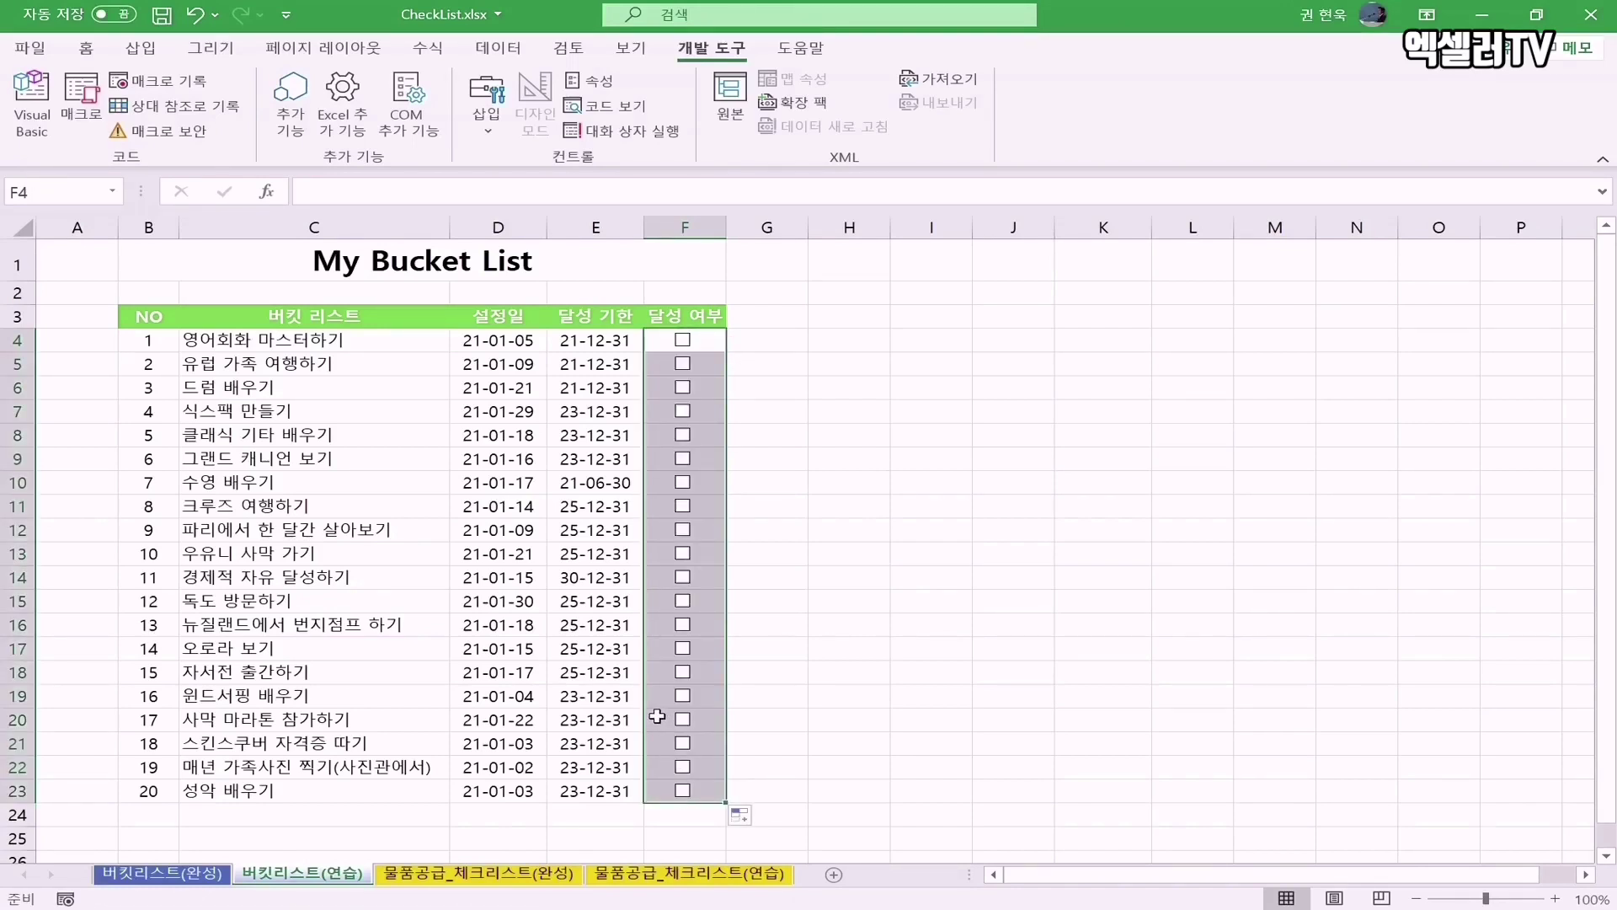
pyautogui.click(834, 340)
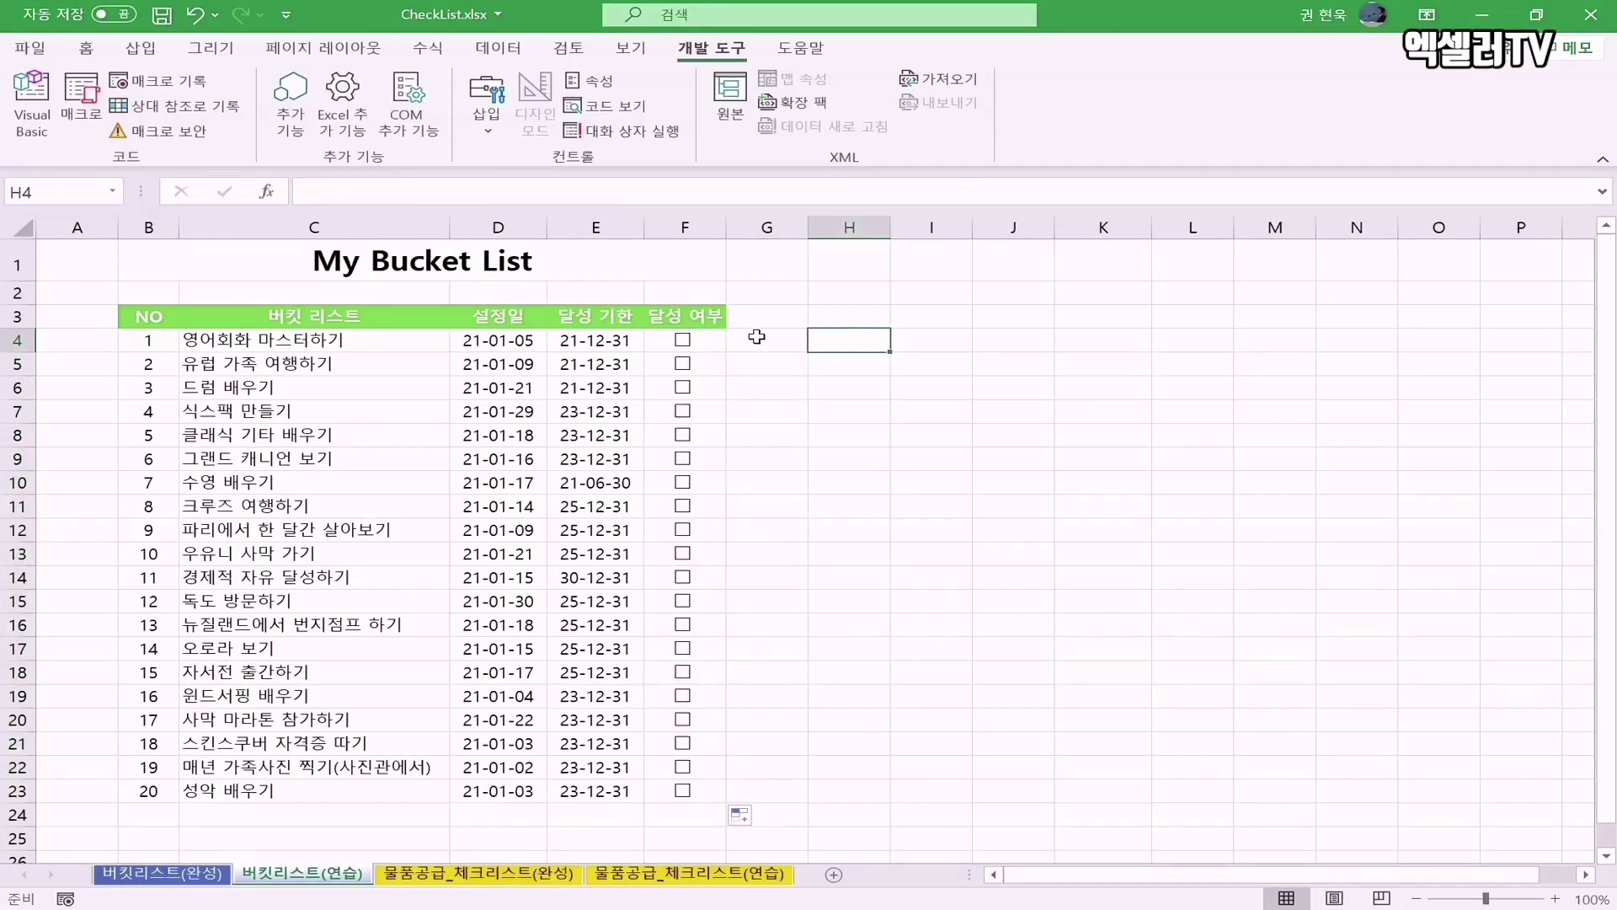
# - Link the check box in the first bucket list row to cell $F$4 through its control format settings
pyautogui.rightClick(684, 342)
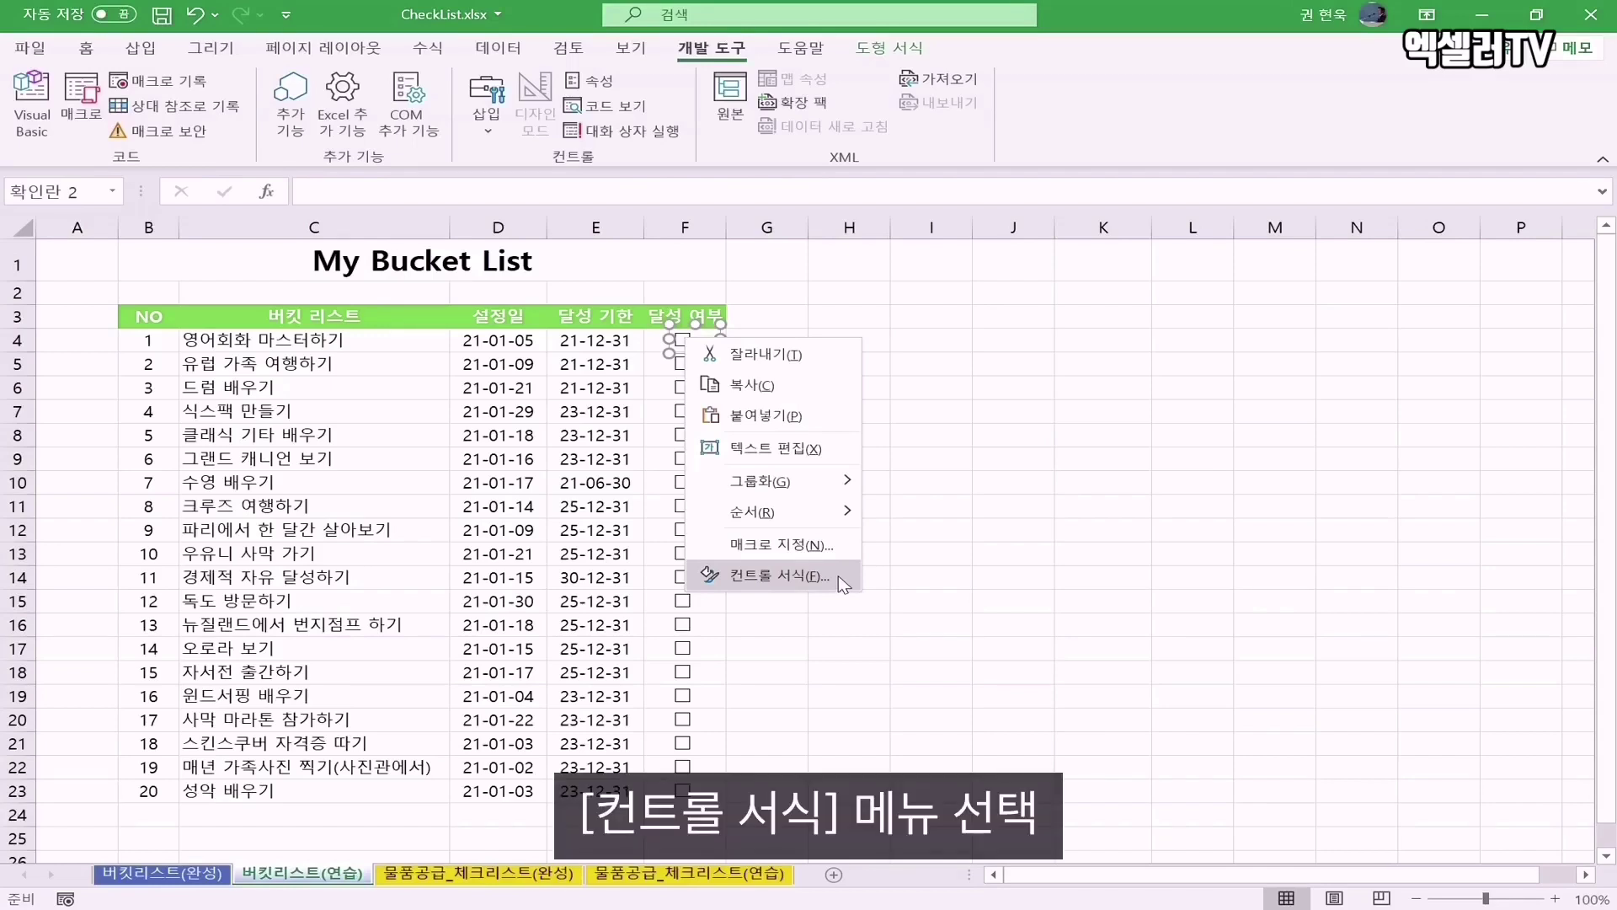
pyautogui.click(779, 576)
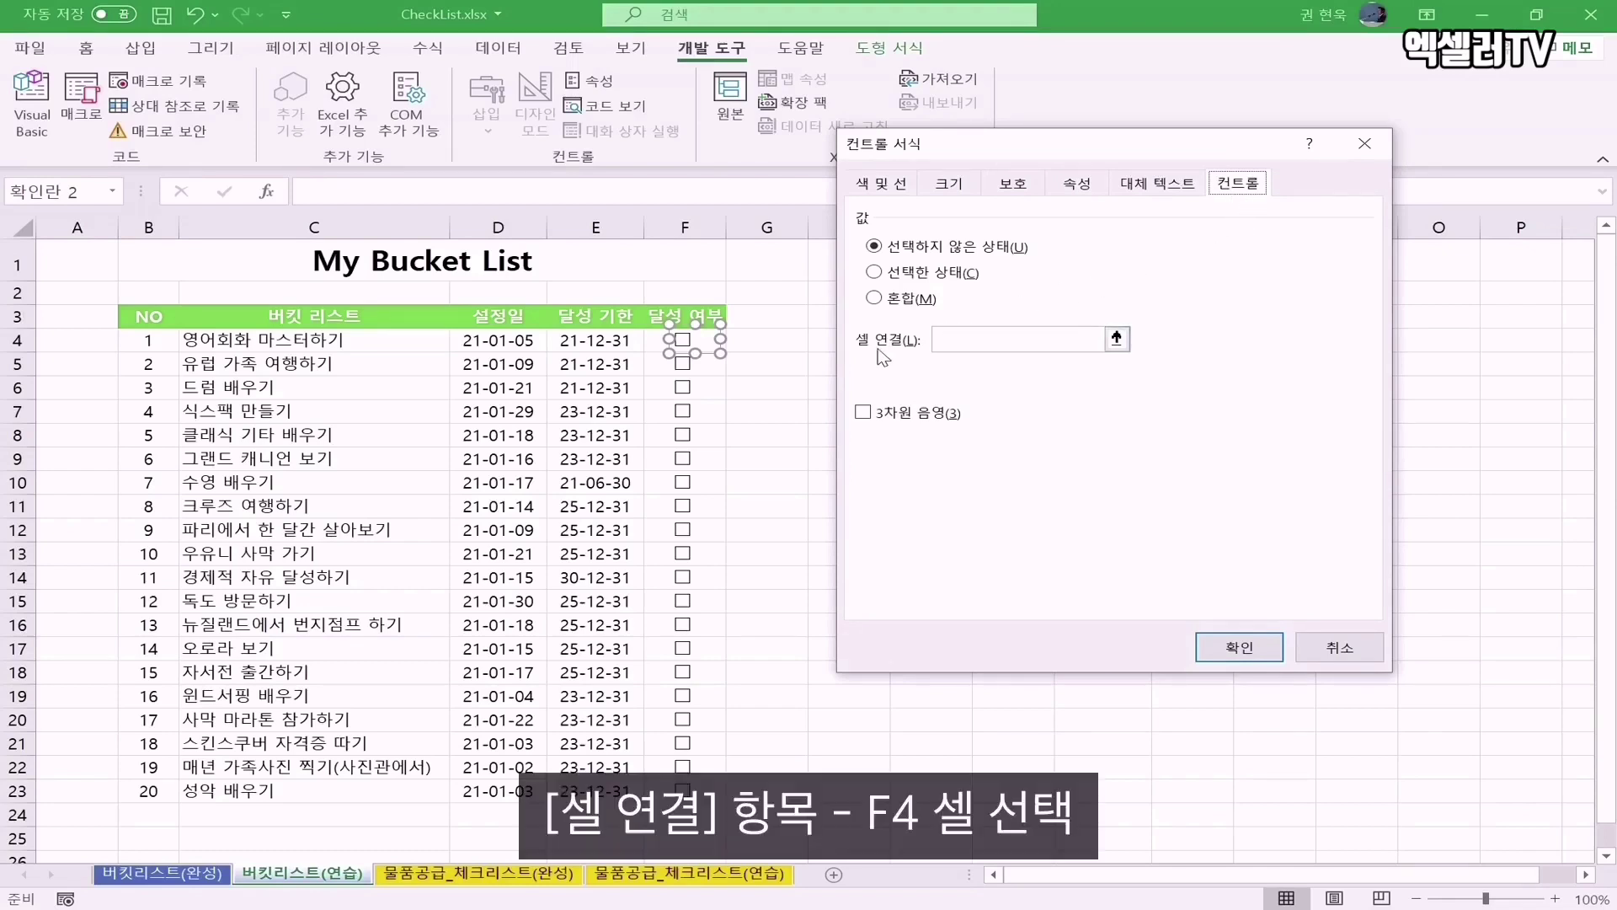
pyautogui.click(949, 336)
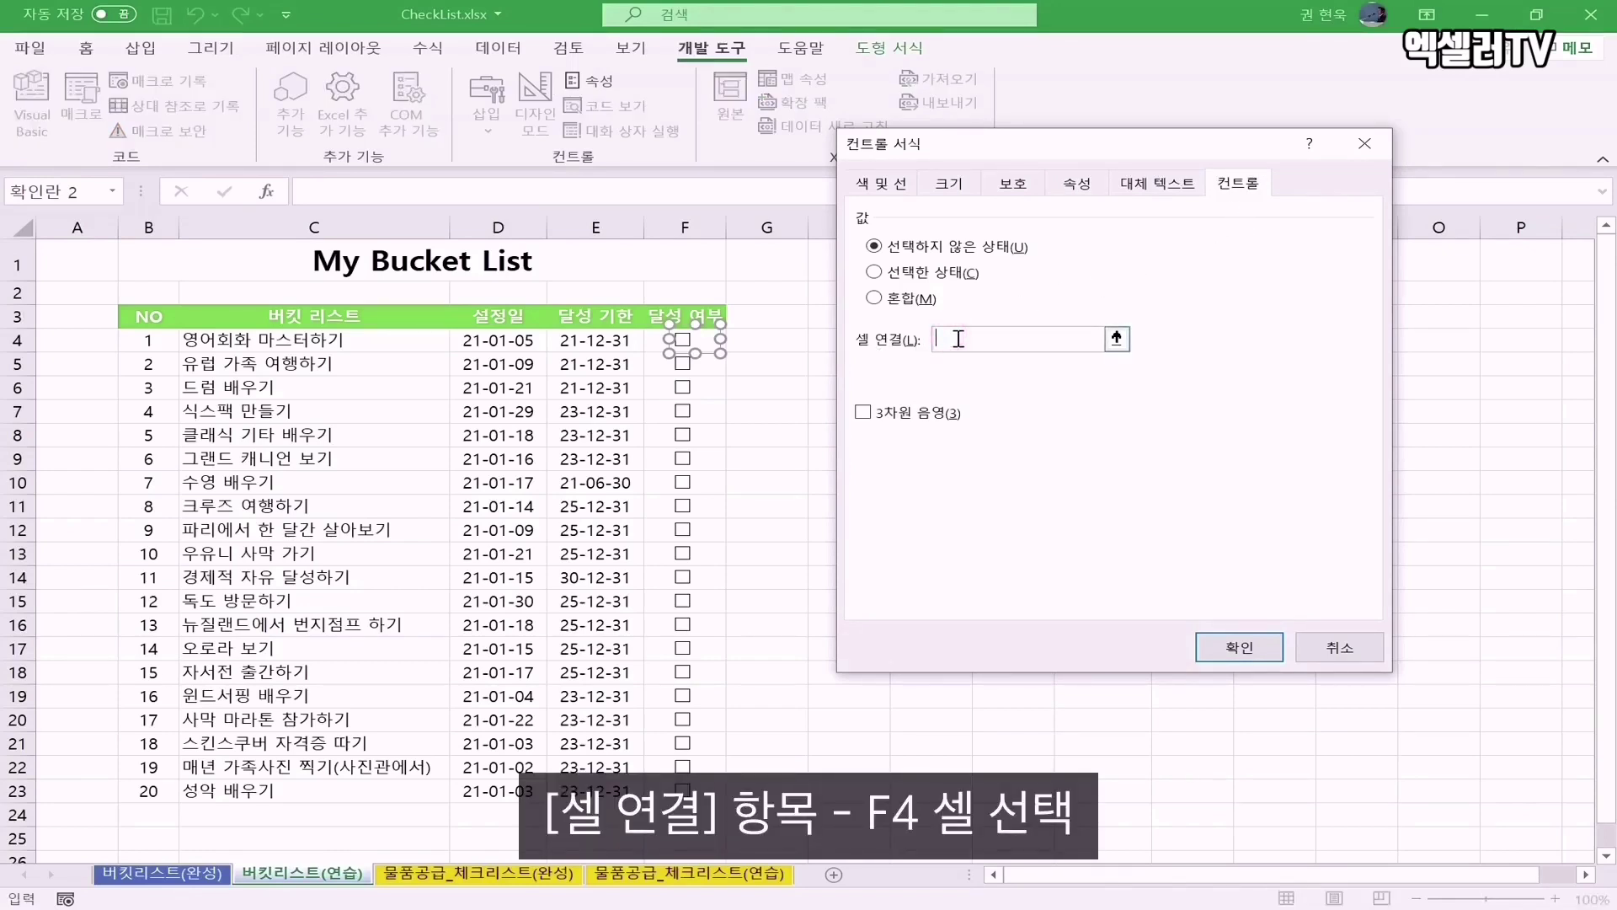
pyautogui.click(656, 340)
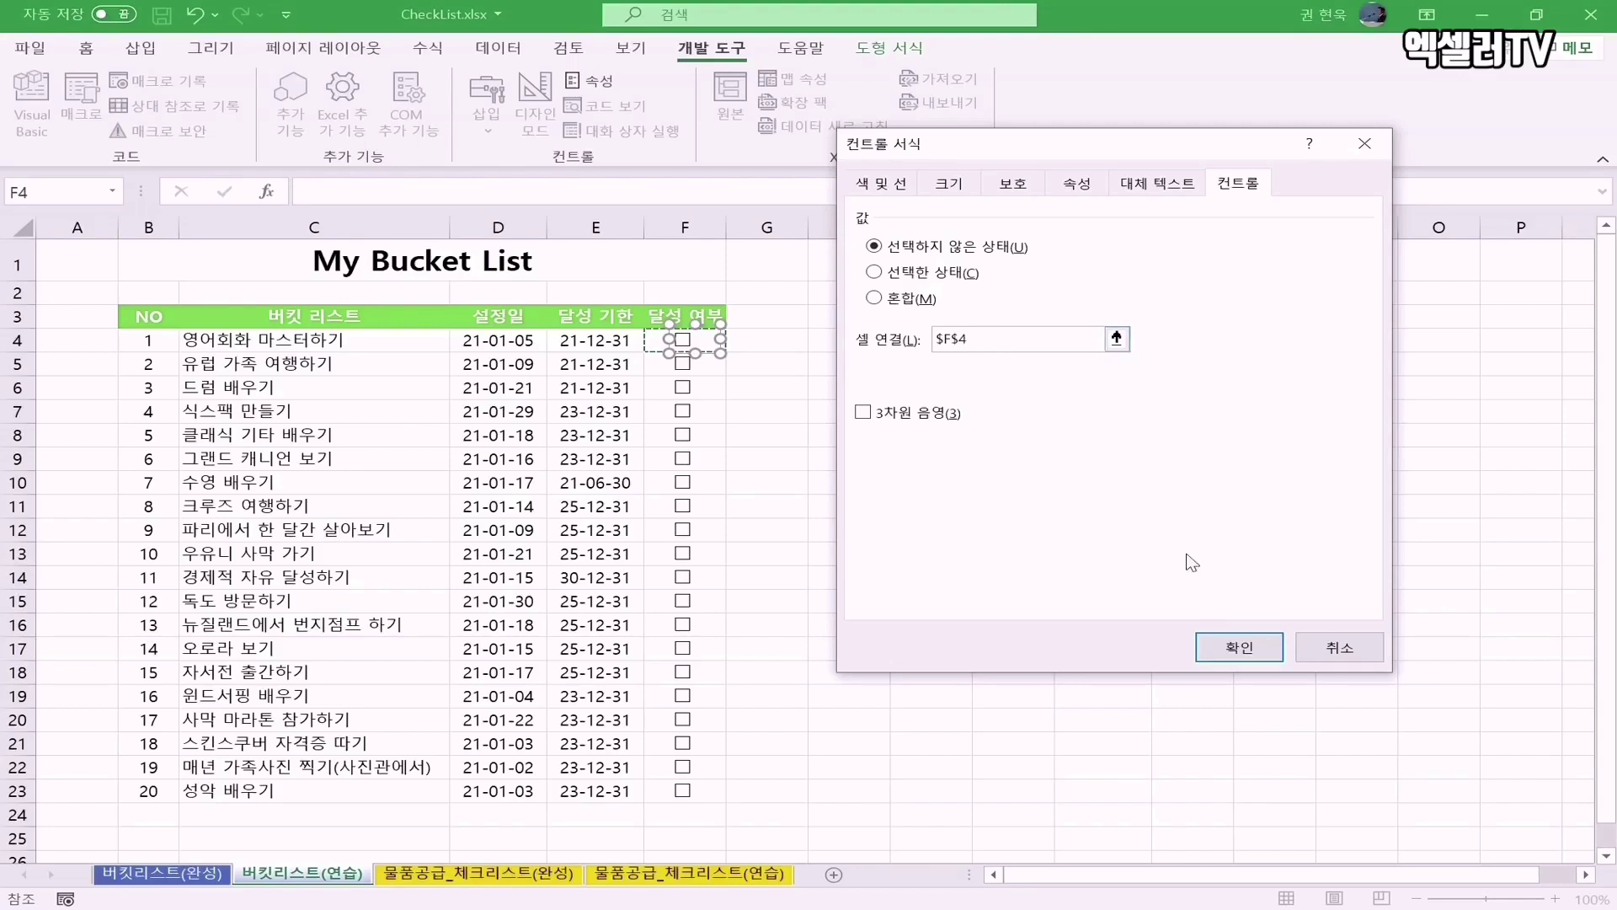
pyautogui.click(1239, 647)
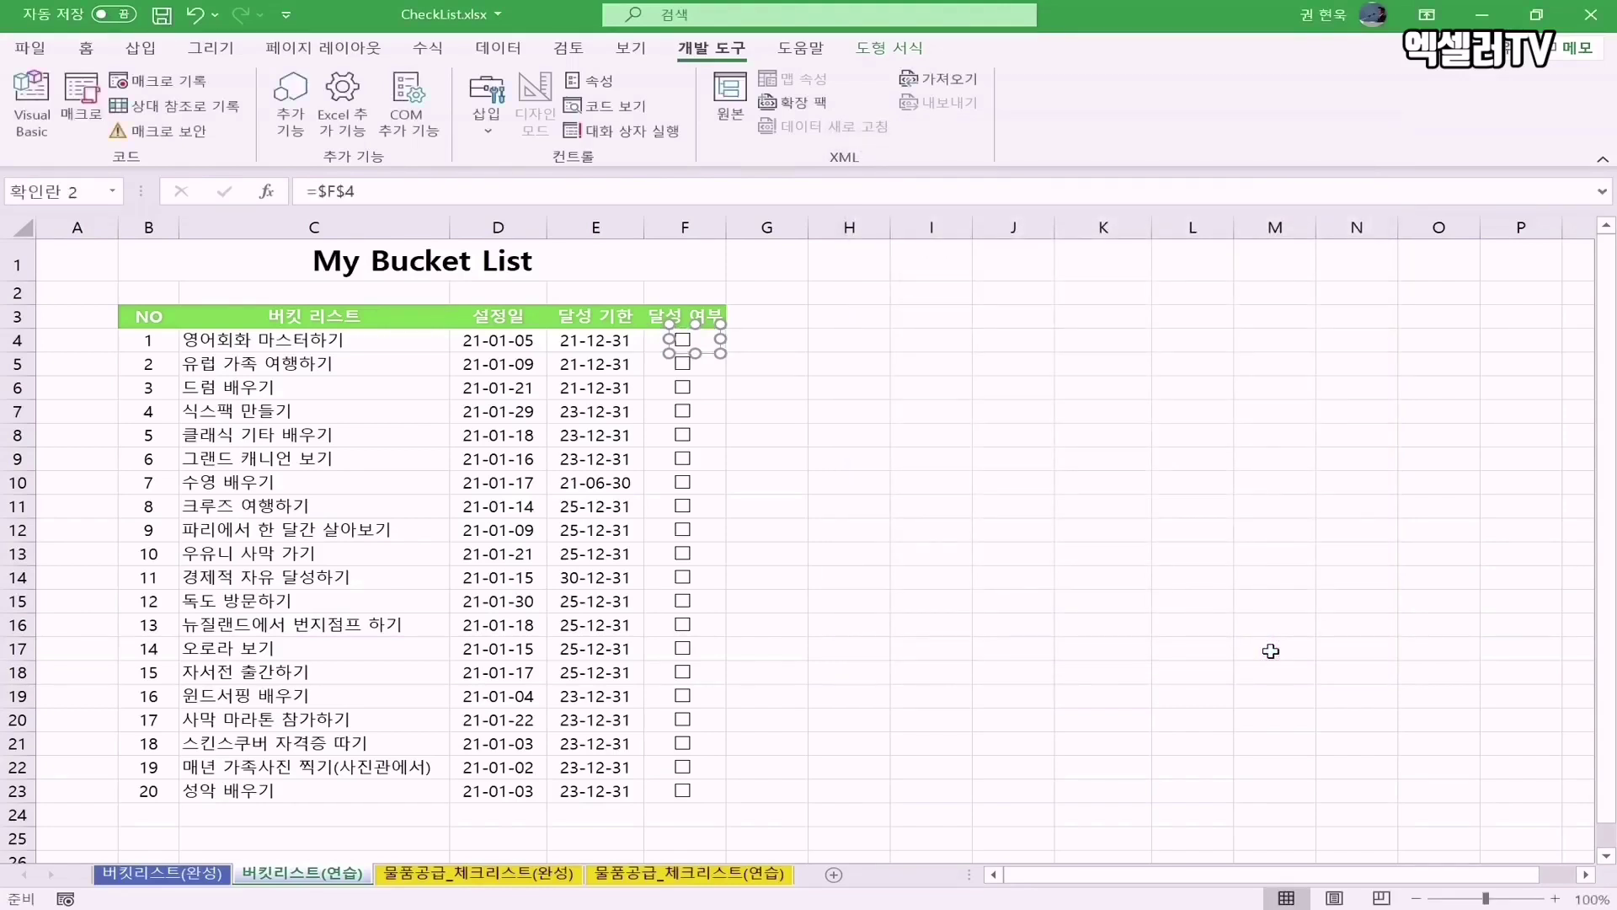
# - Link the second row's check box to its own cell, $F$5
pyautogui.rightClick(683, 367)
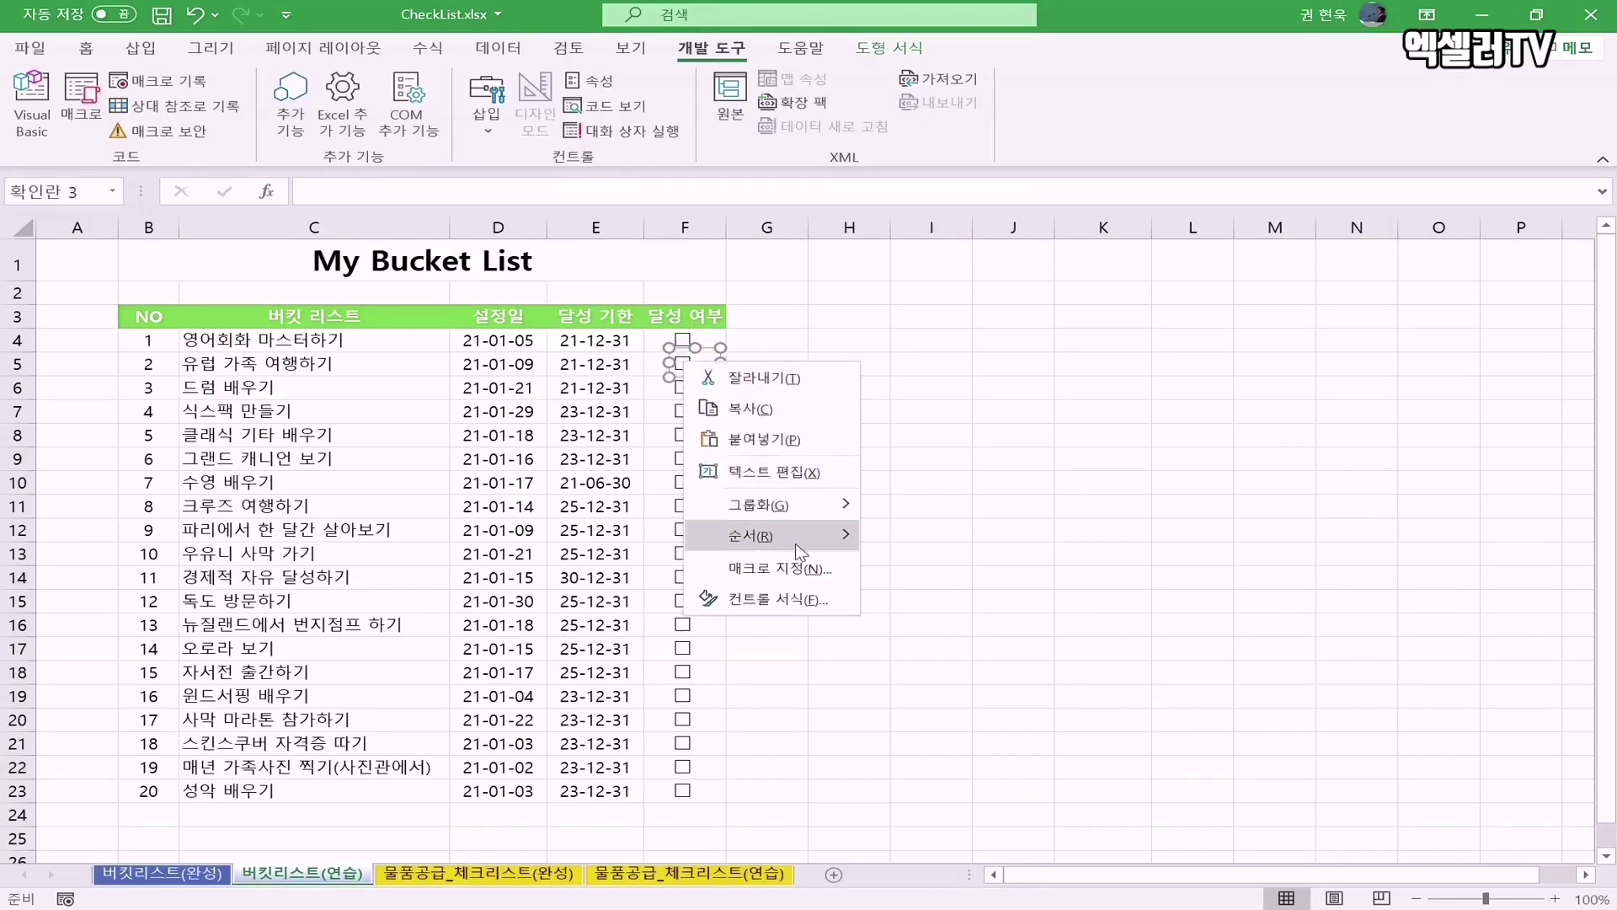
pyautogui.click(768, 599)
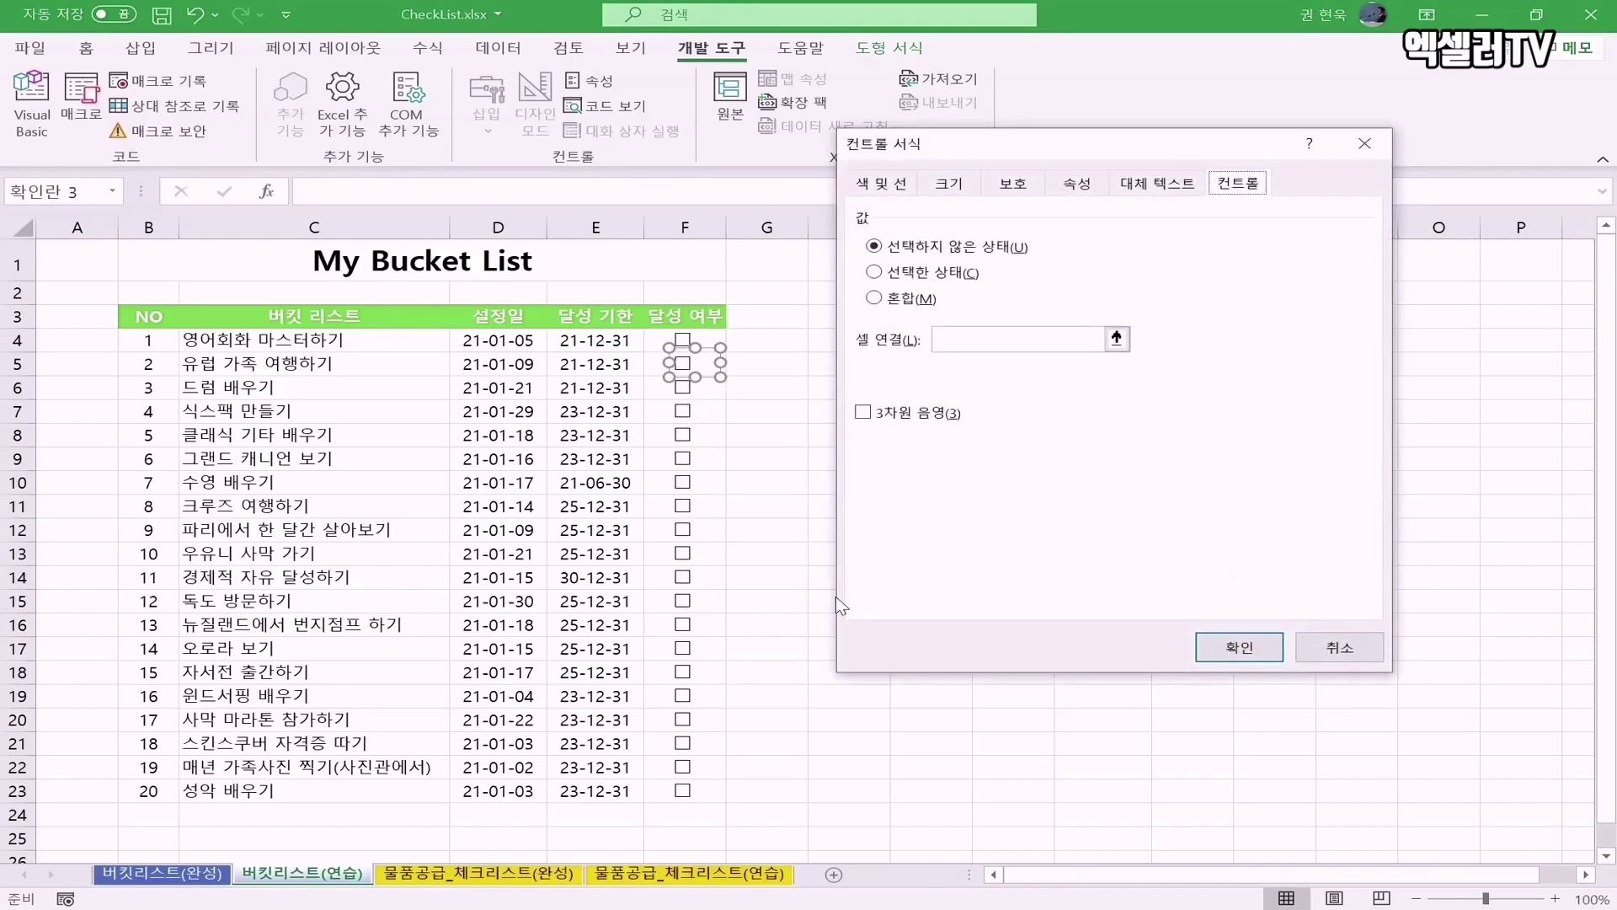
pyautogui.click(952, 339)
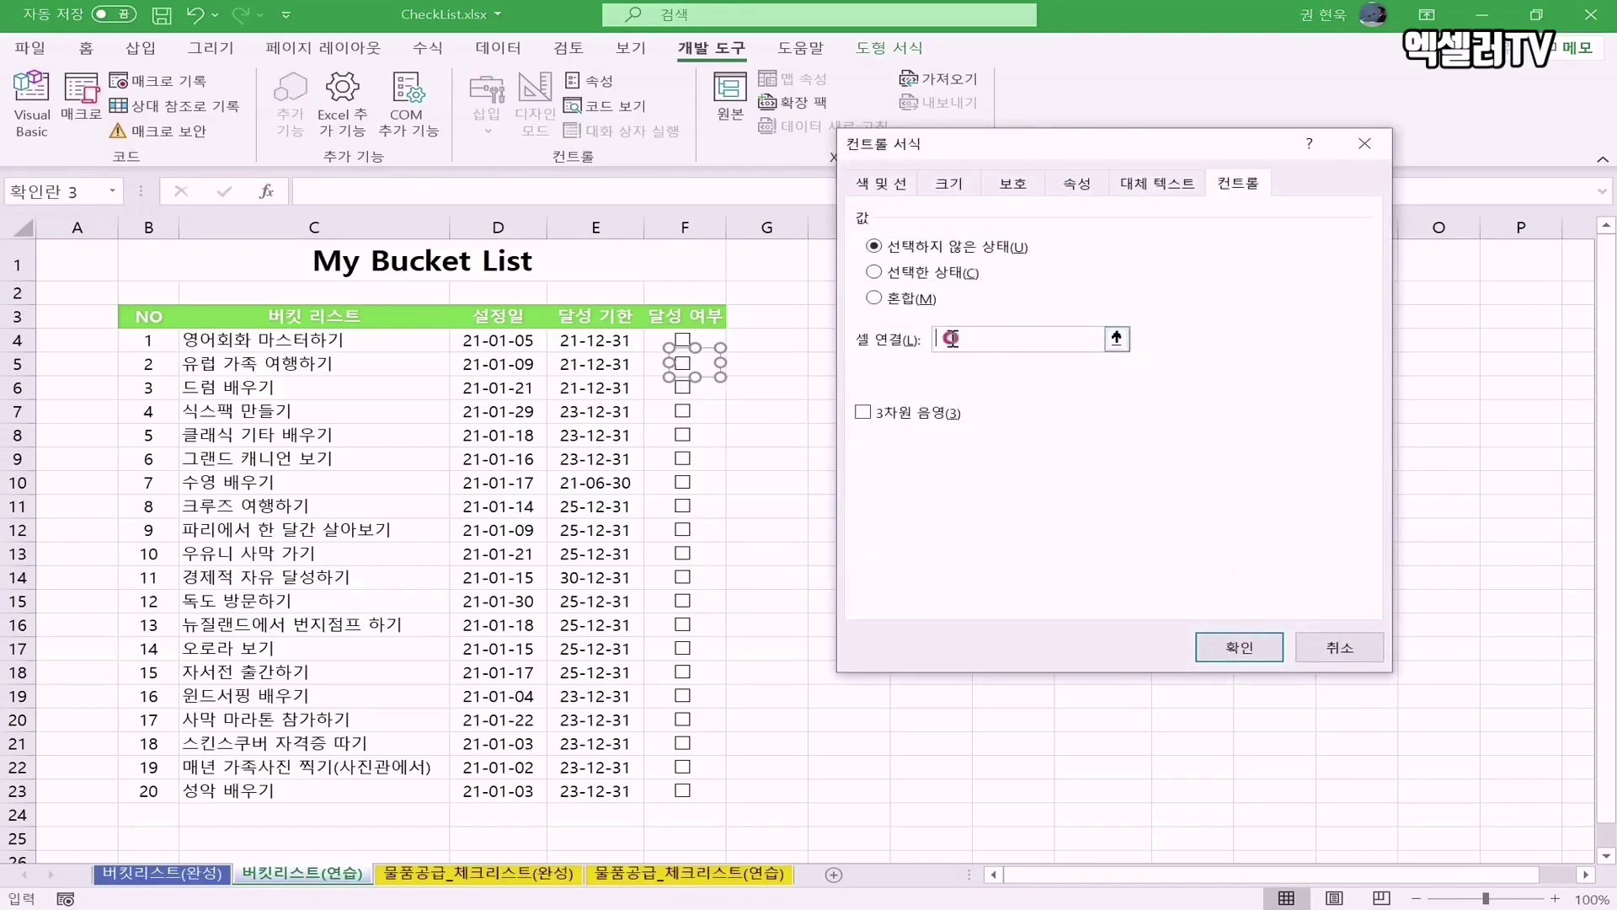
pyautogui.click(658, 363)
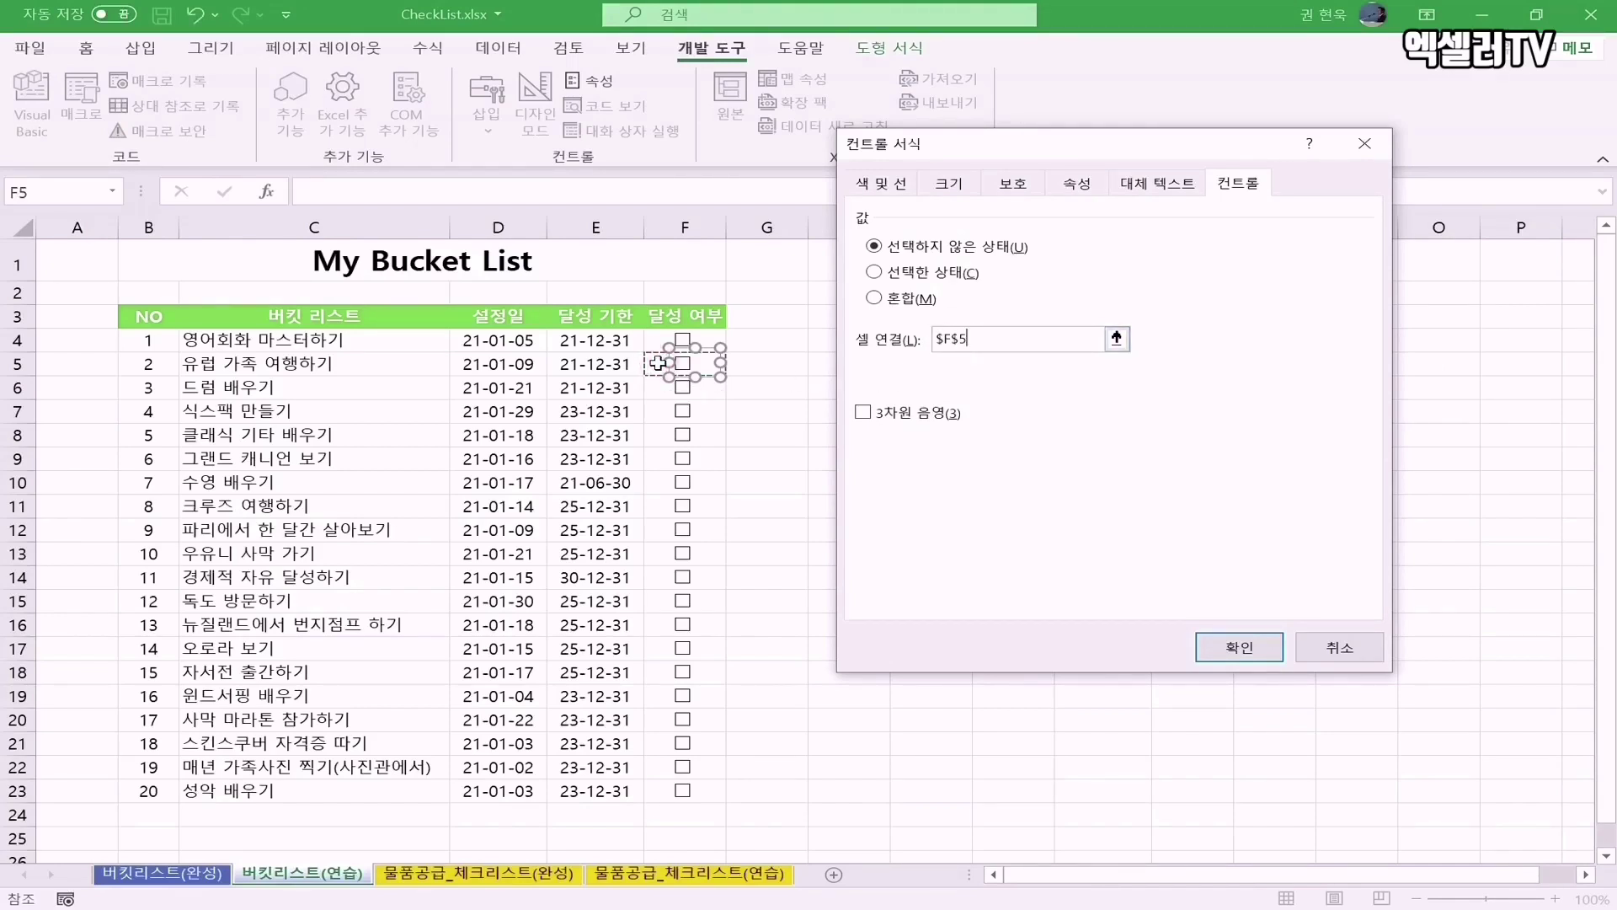
pyautogui.click(1239, 647)
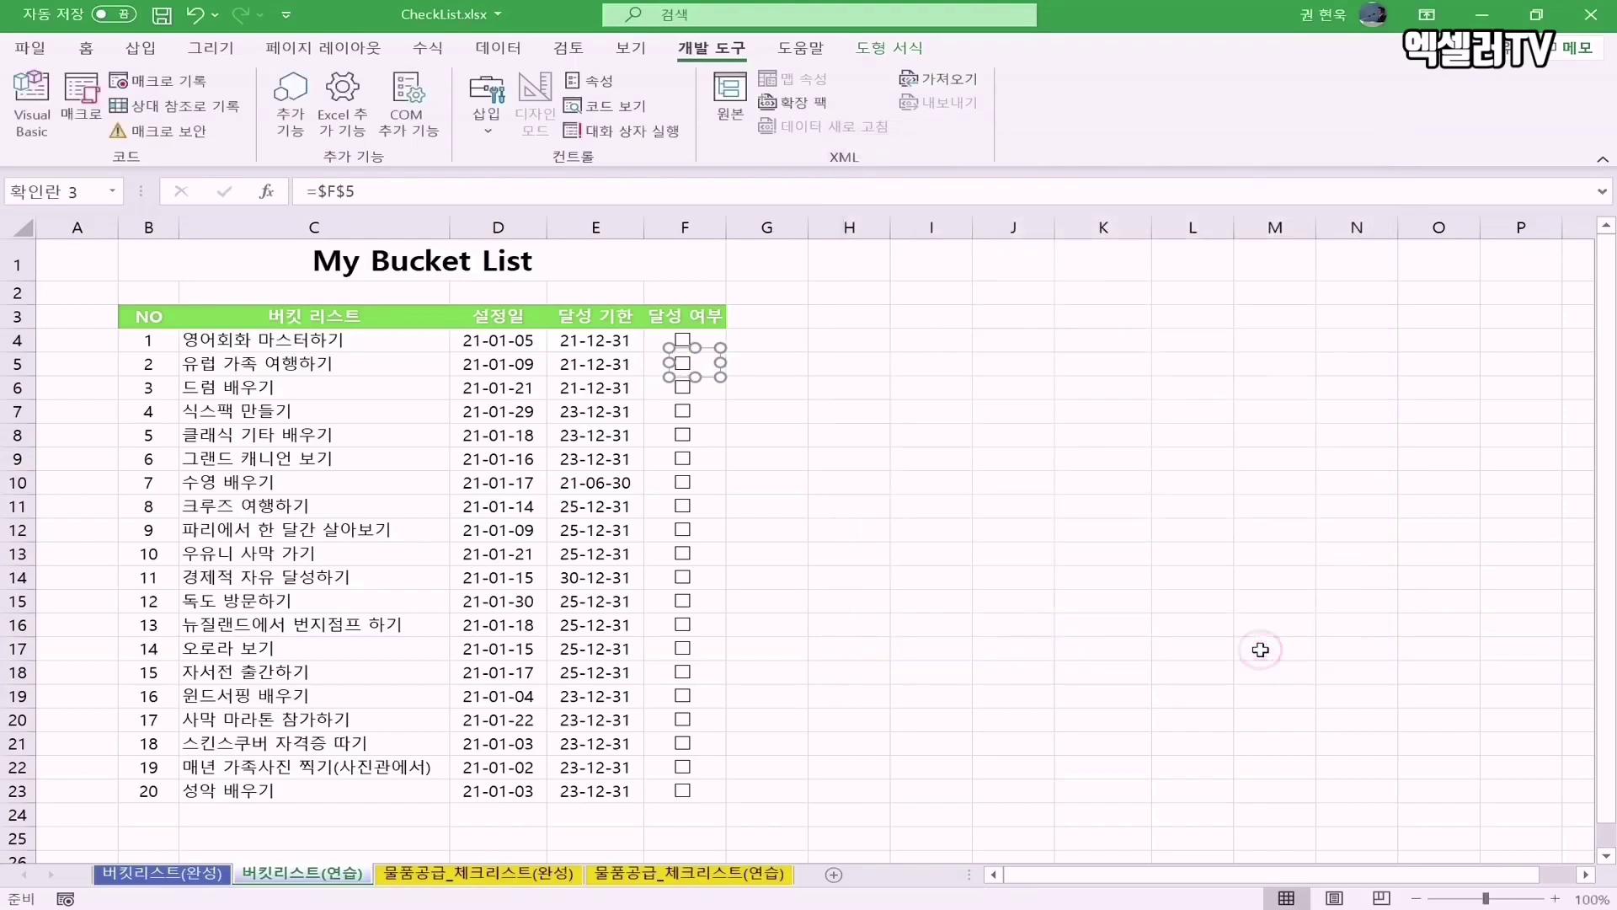
# - Link the check boxes for items 3 and 4 to cells F6 and F7 respectively
pyautogui.rightClick(684, 390)
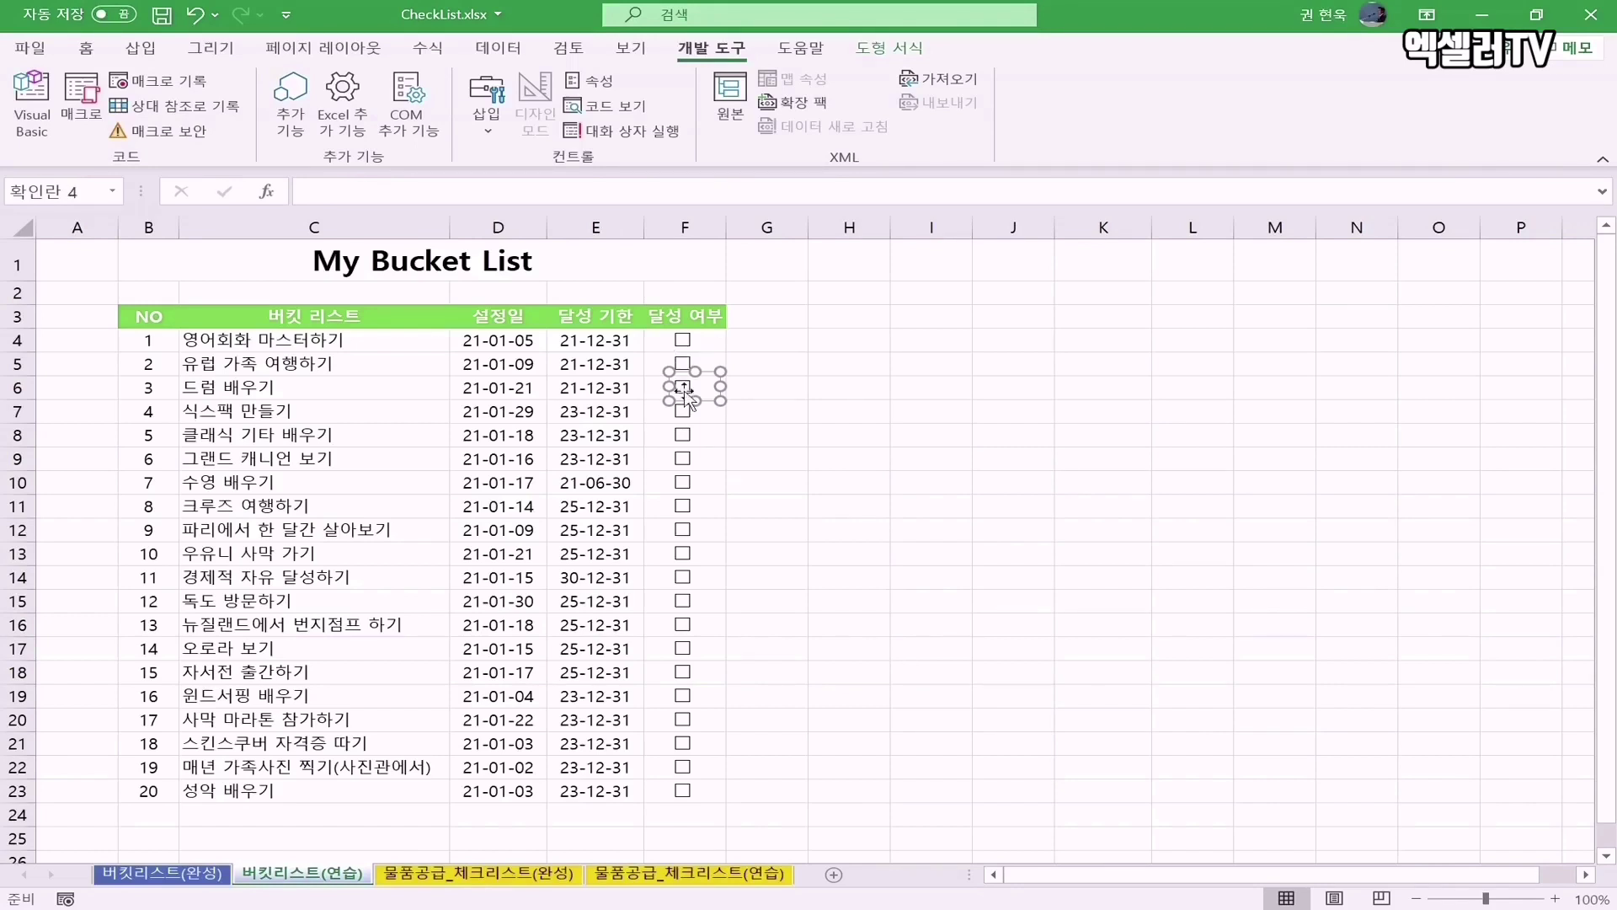
pyautogui.click(776, 630)
pyautogui.click(975, 341)
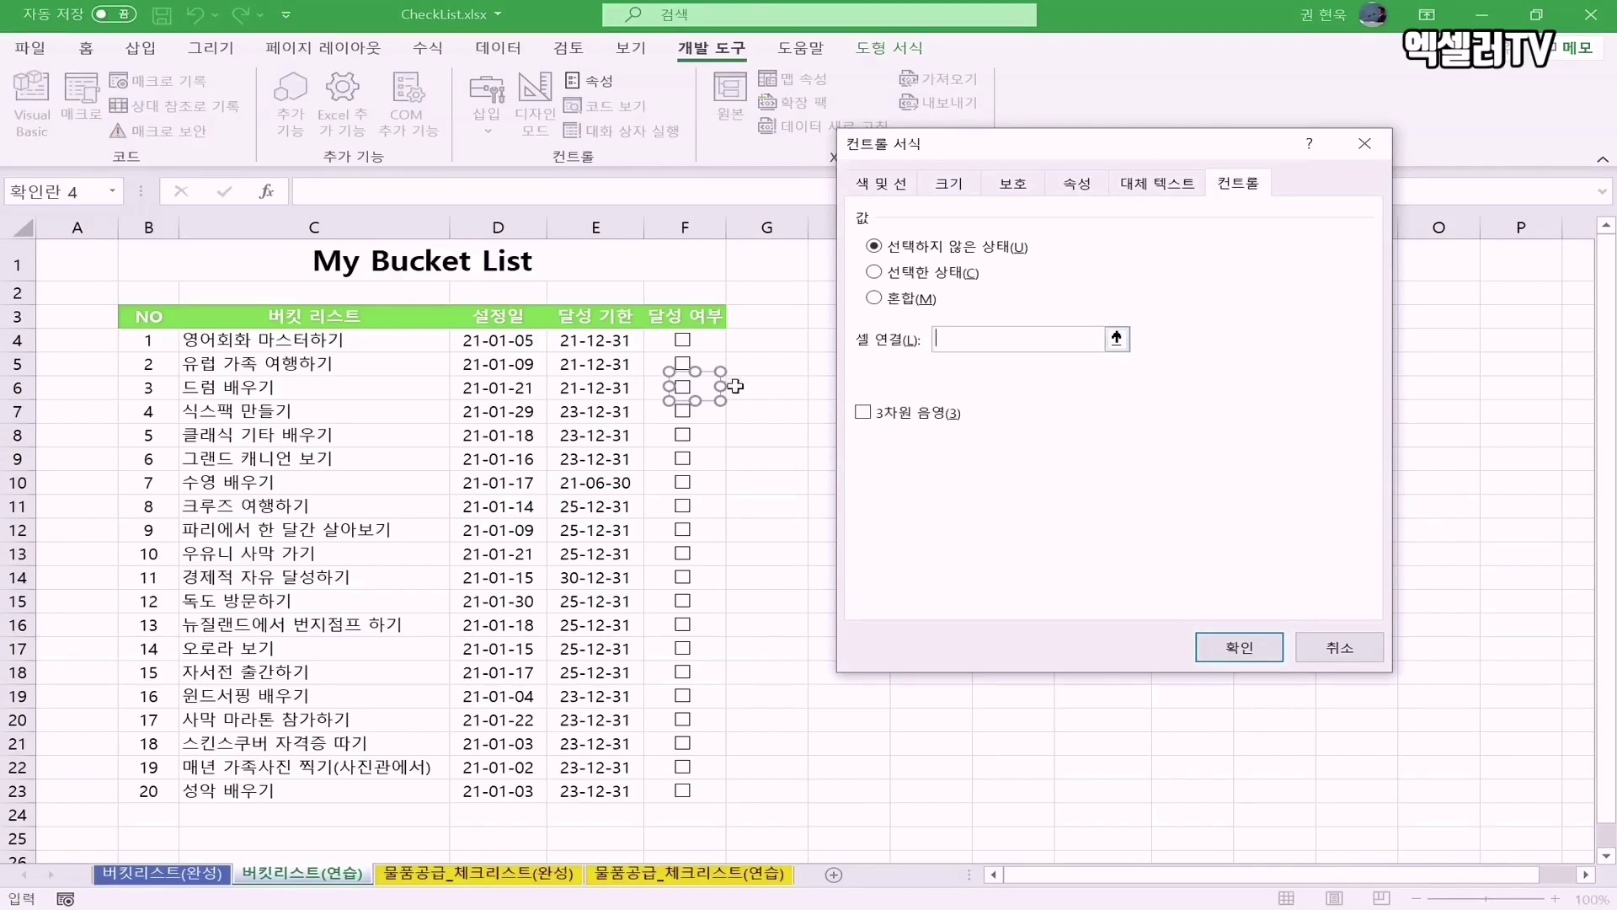
pyautogui.click(656, 388)
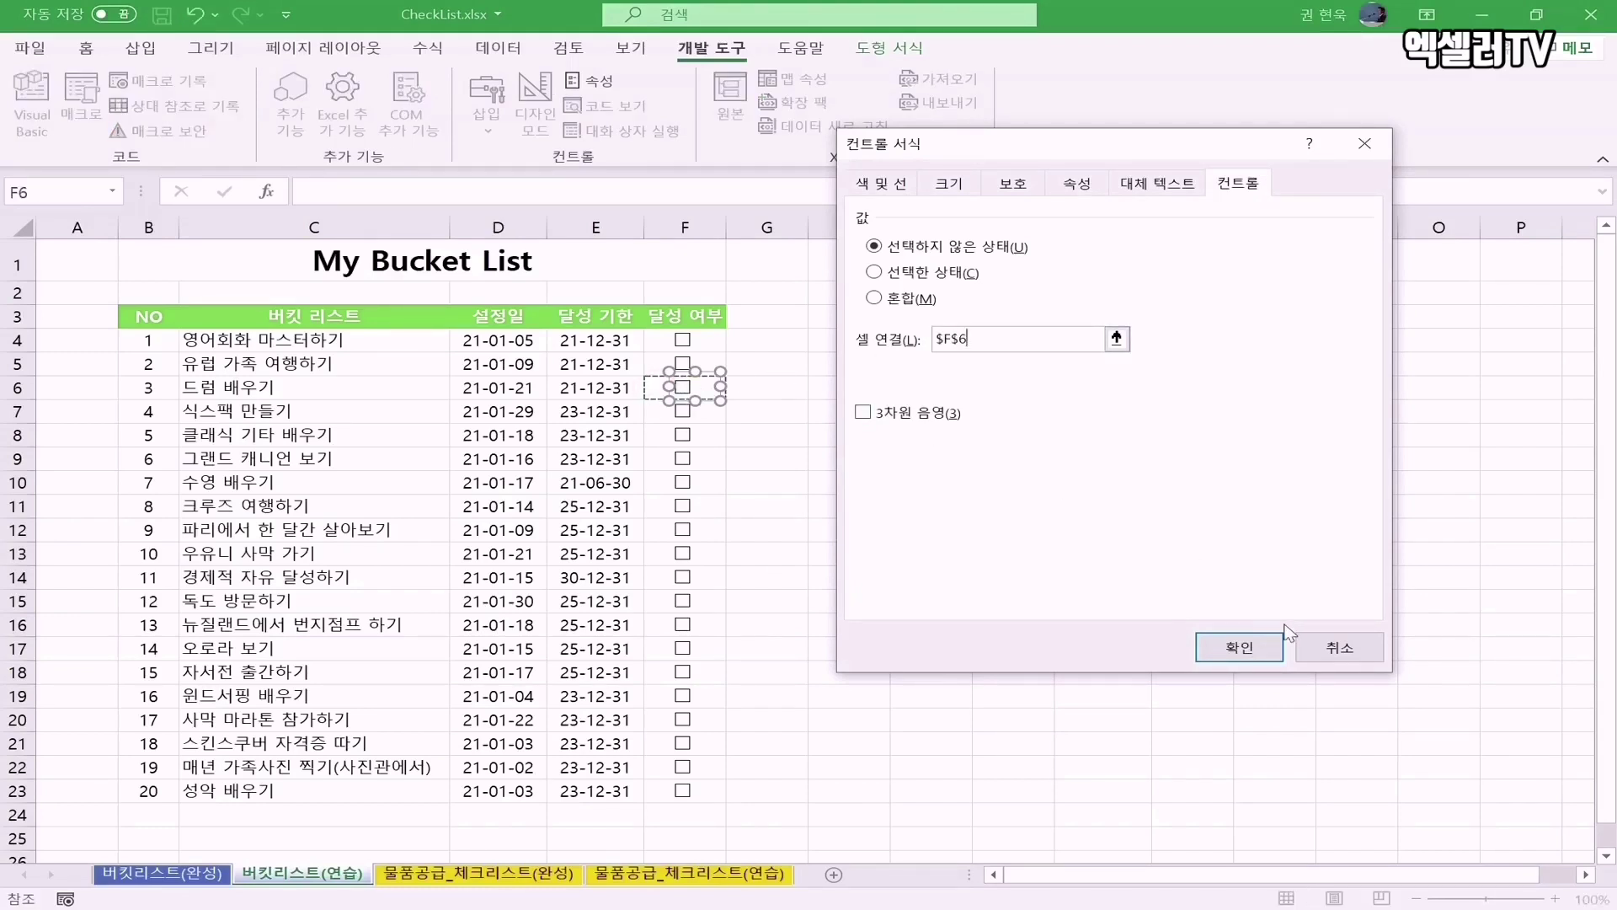
pyautogui.click(1239, 647)
pyautogui.rightClick(684, 411)
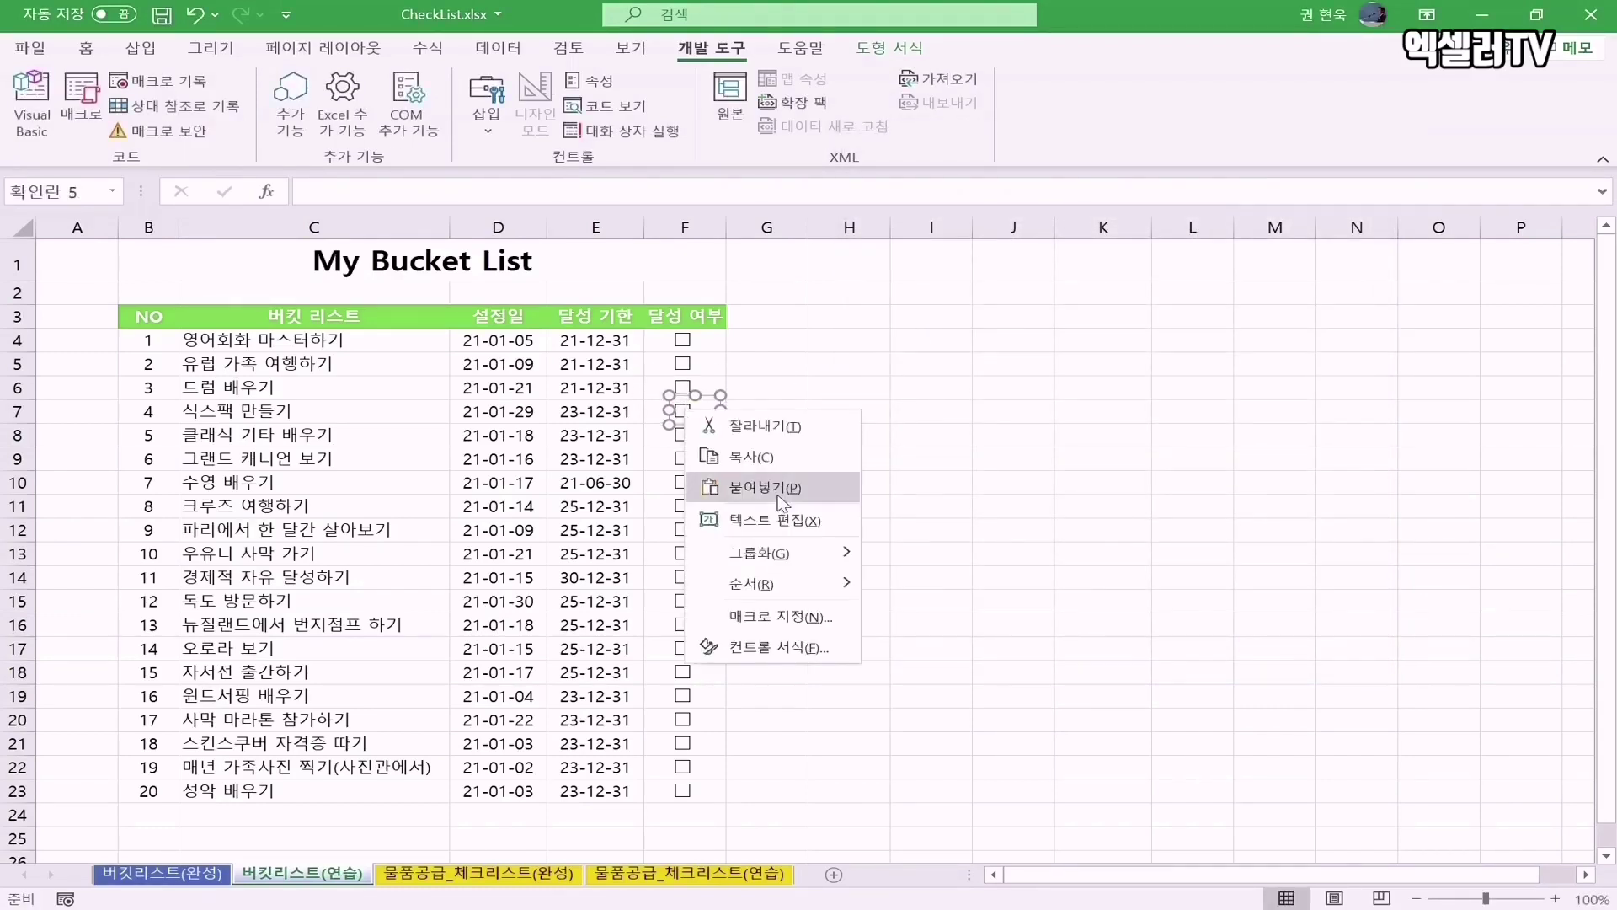
pyautogui.click(776, 648)
pyautogui.click(974, 339)
pyautogui.click(655, 411)
pyautogui.click(1239, 647)
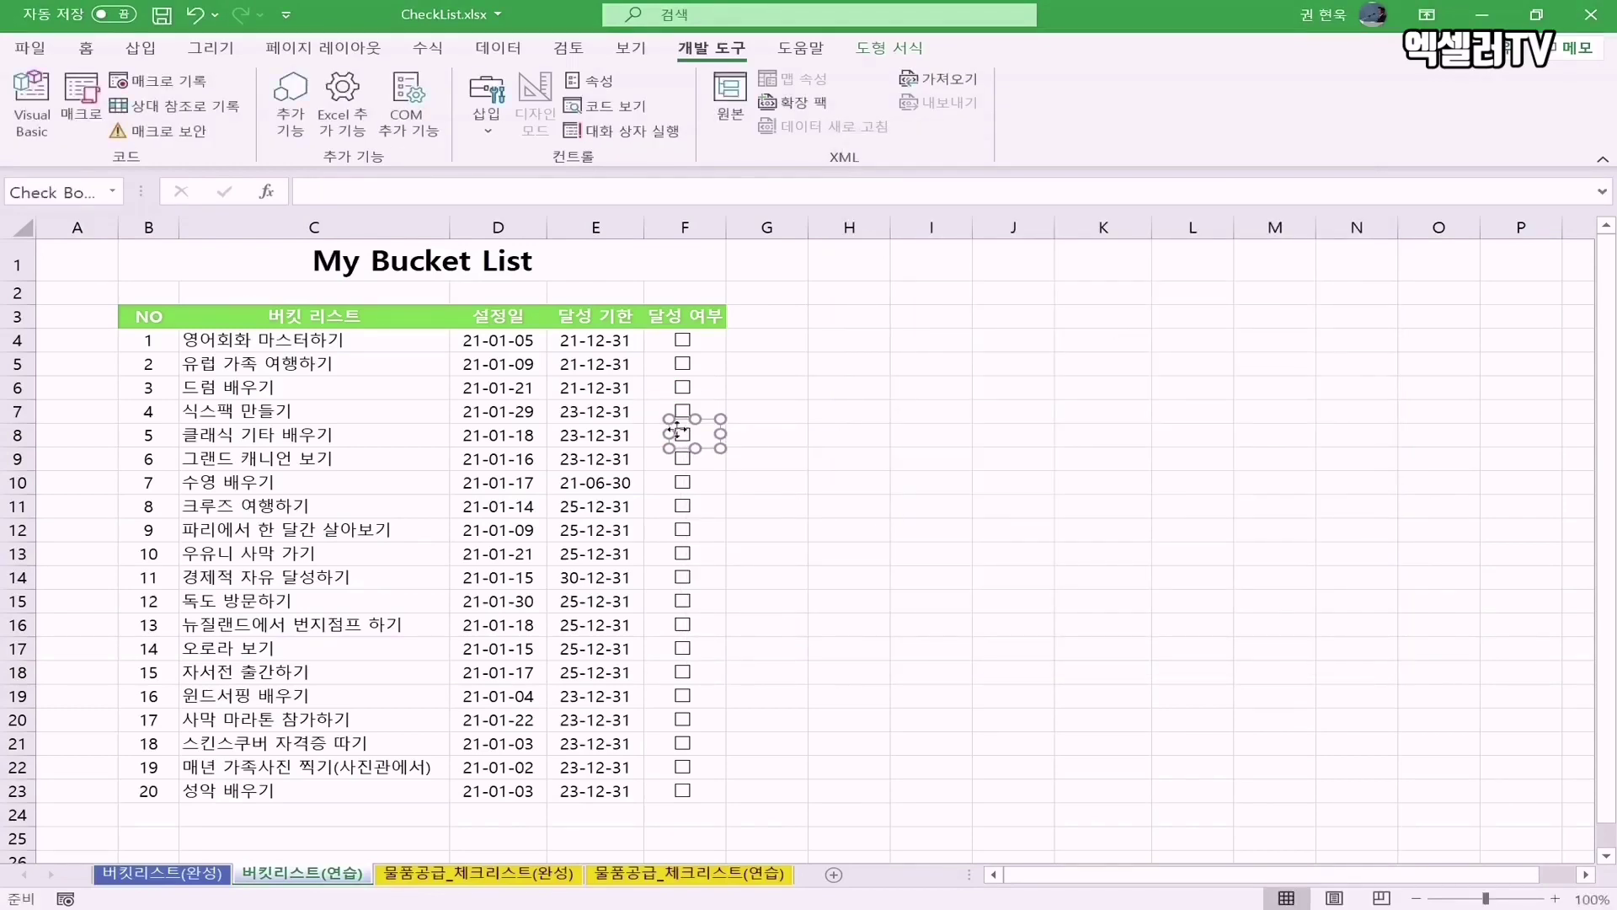
# - Link the check boxes for items 5 and 6 to cells F8 and F9 respectively
pyautogui.rightClick(684, 434)
pyautogui.click(770, 663)
pyautogui.click(974, 339)
pyautogui.click(655, 435)
pyautogui.click(1239, 647)
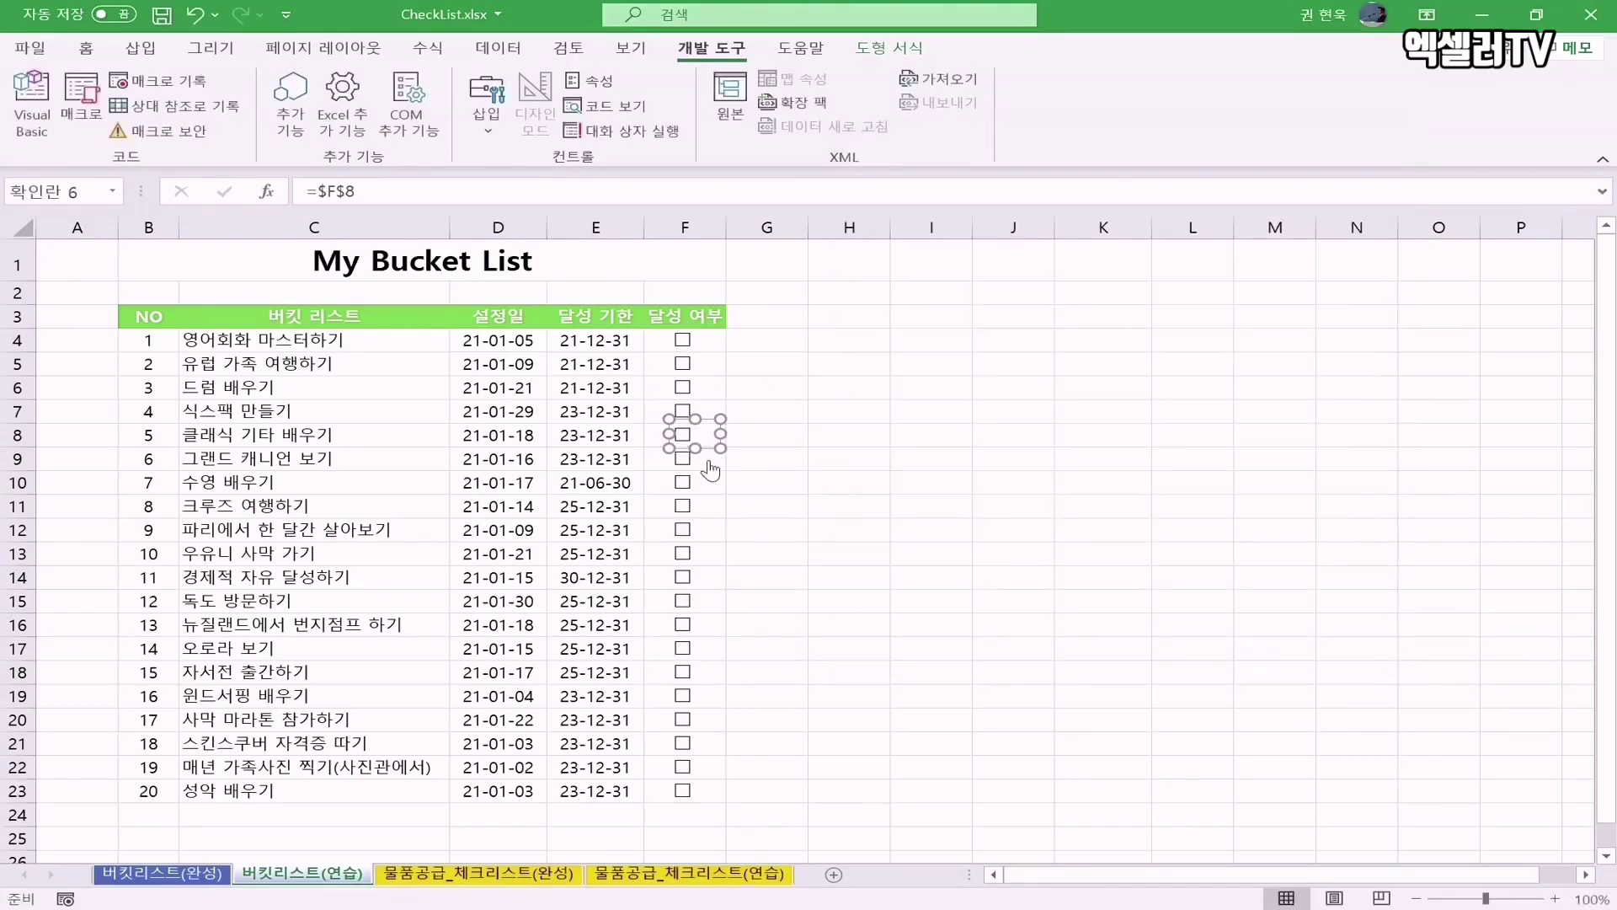
pyautogui.rightClick(683, 458)
pyautogui.click(771, 696)
pyautogui.click(975, 339)
pyautogui.click(655, 458)
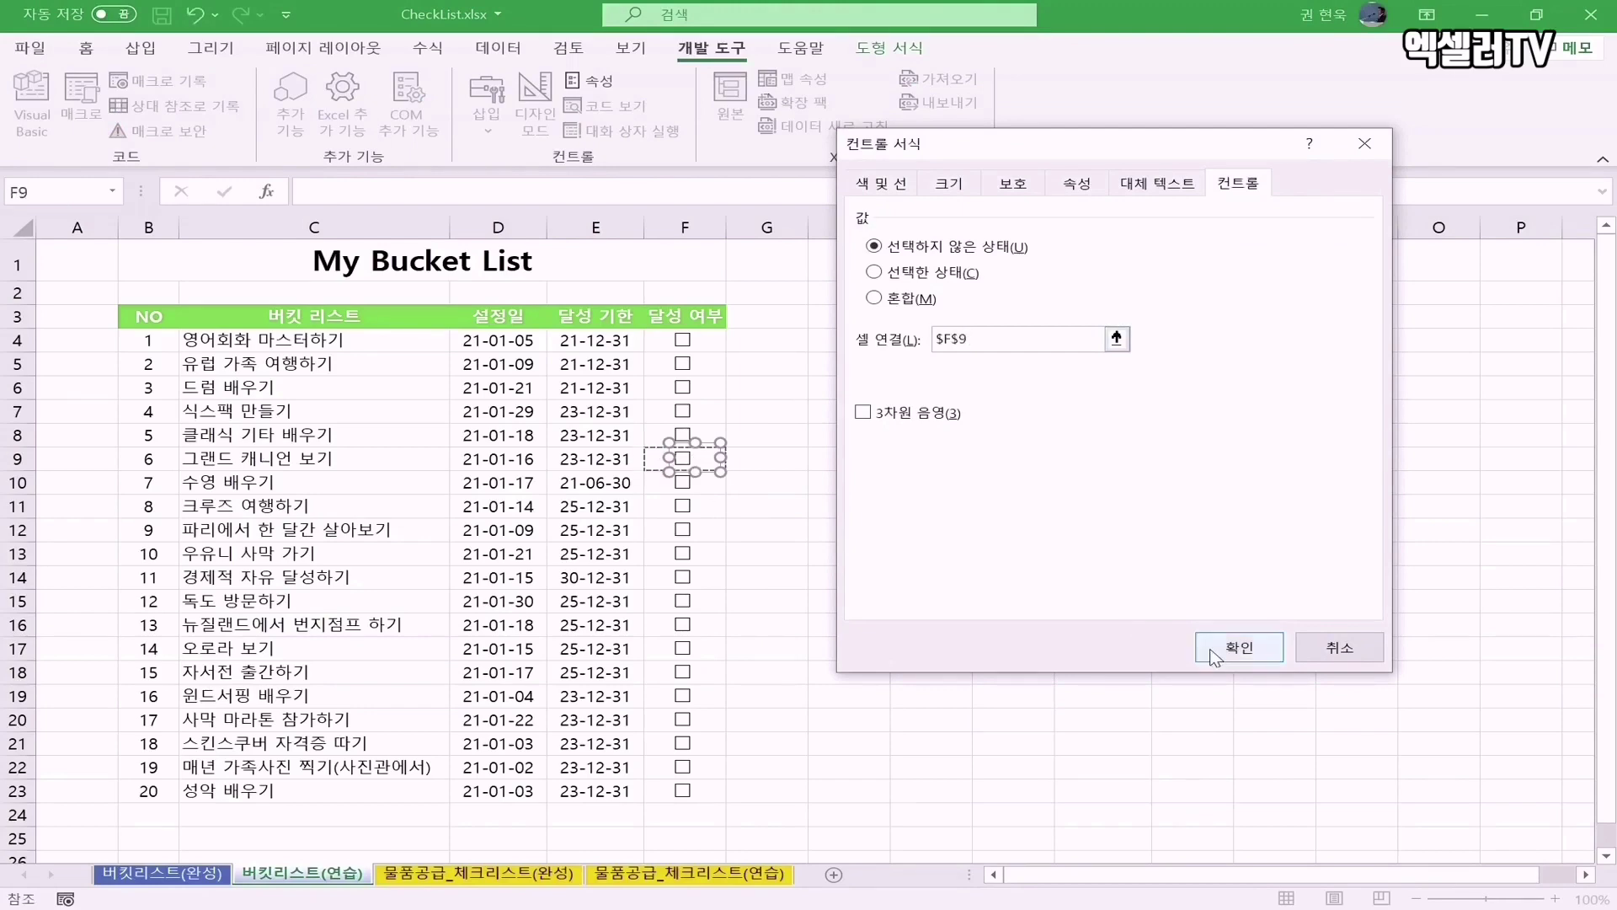
pyautogui.click(1239, 647)
# - Link the check boxes for items 7 and 8 to cells F10 and F11 respectively
pyautogui.rightClick(684, 482)
pyautogui.click(771, 719)
pyautogui.click(656, 482)
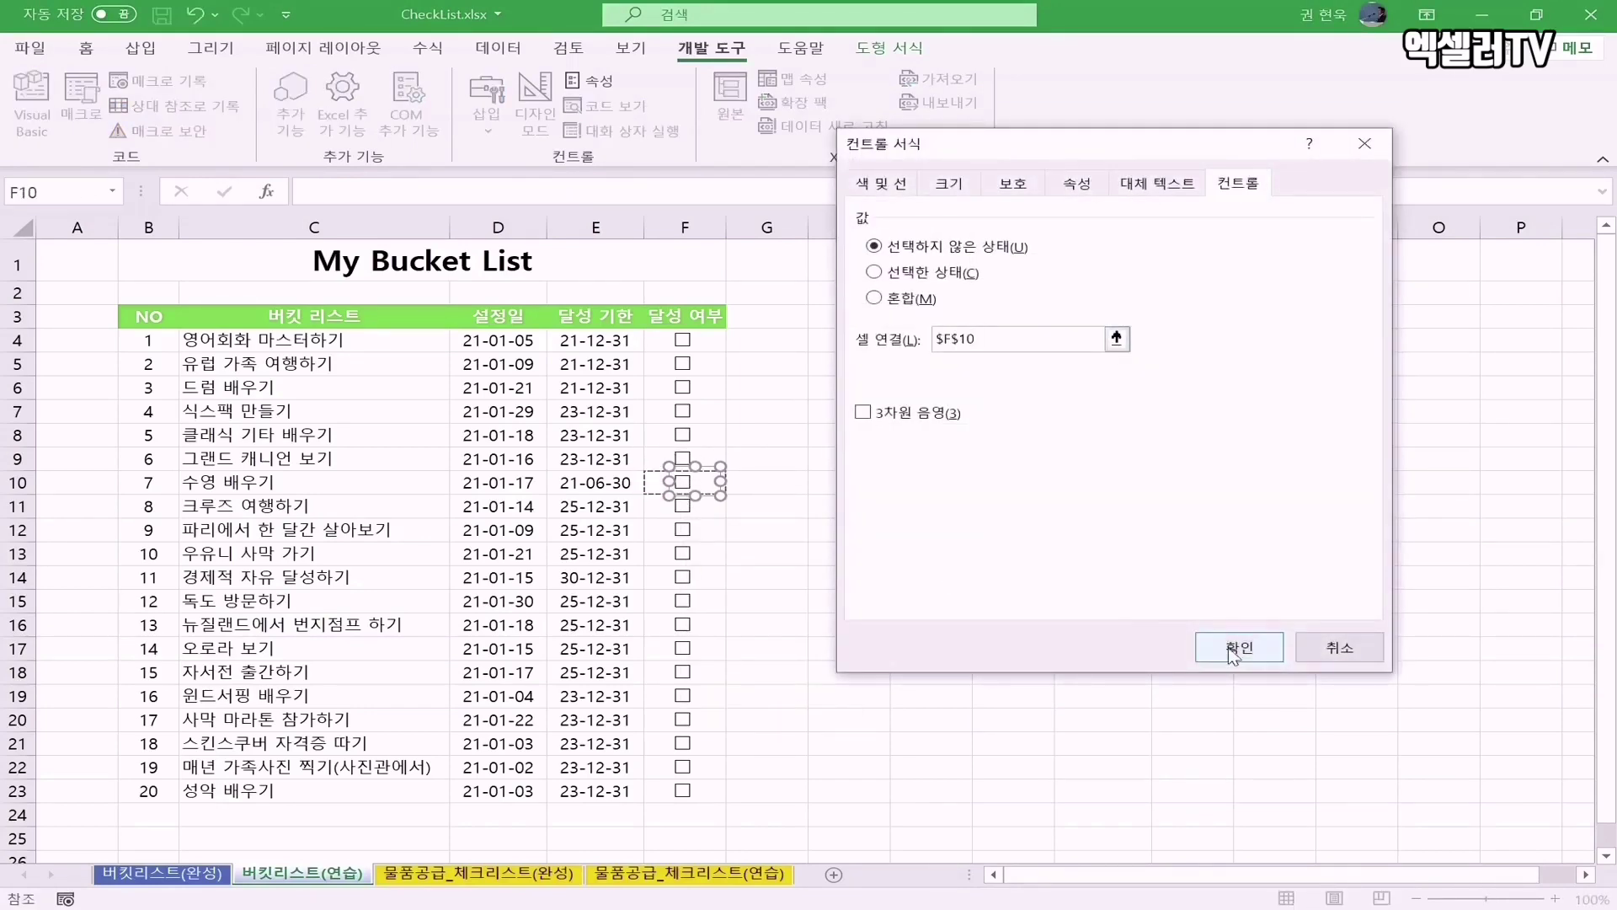
pyautogui.click(1239, 647)
pyautogui.rightClick(683, 505)
pyautogui.click(817, 737)
pyautogui.click(655, 505)
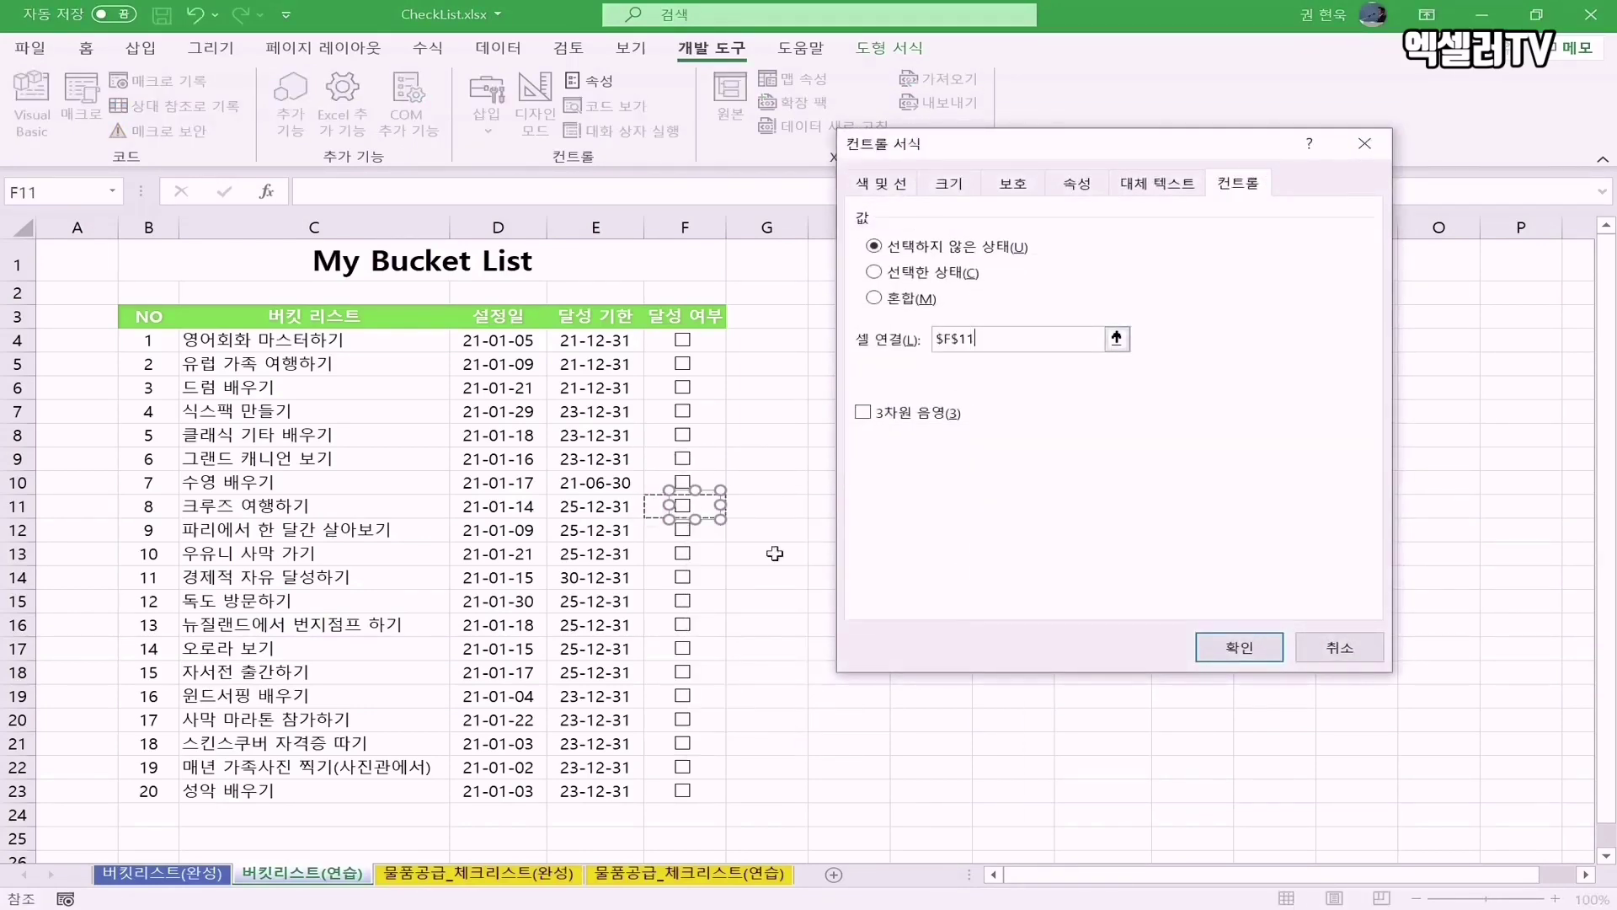
pyautogui.click(1239, 647)
# - Link the check boxes for items 9 and 10 to cells F12 and F13 respectively
pyautogui.rightClick(683, 529)
pyautogui.click(804, 773)
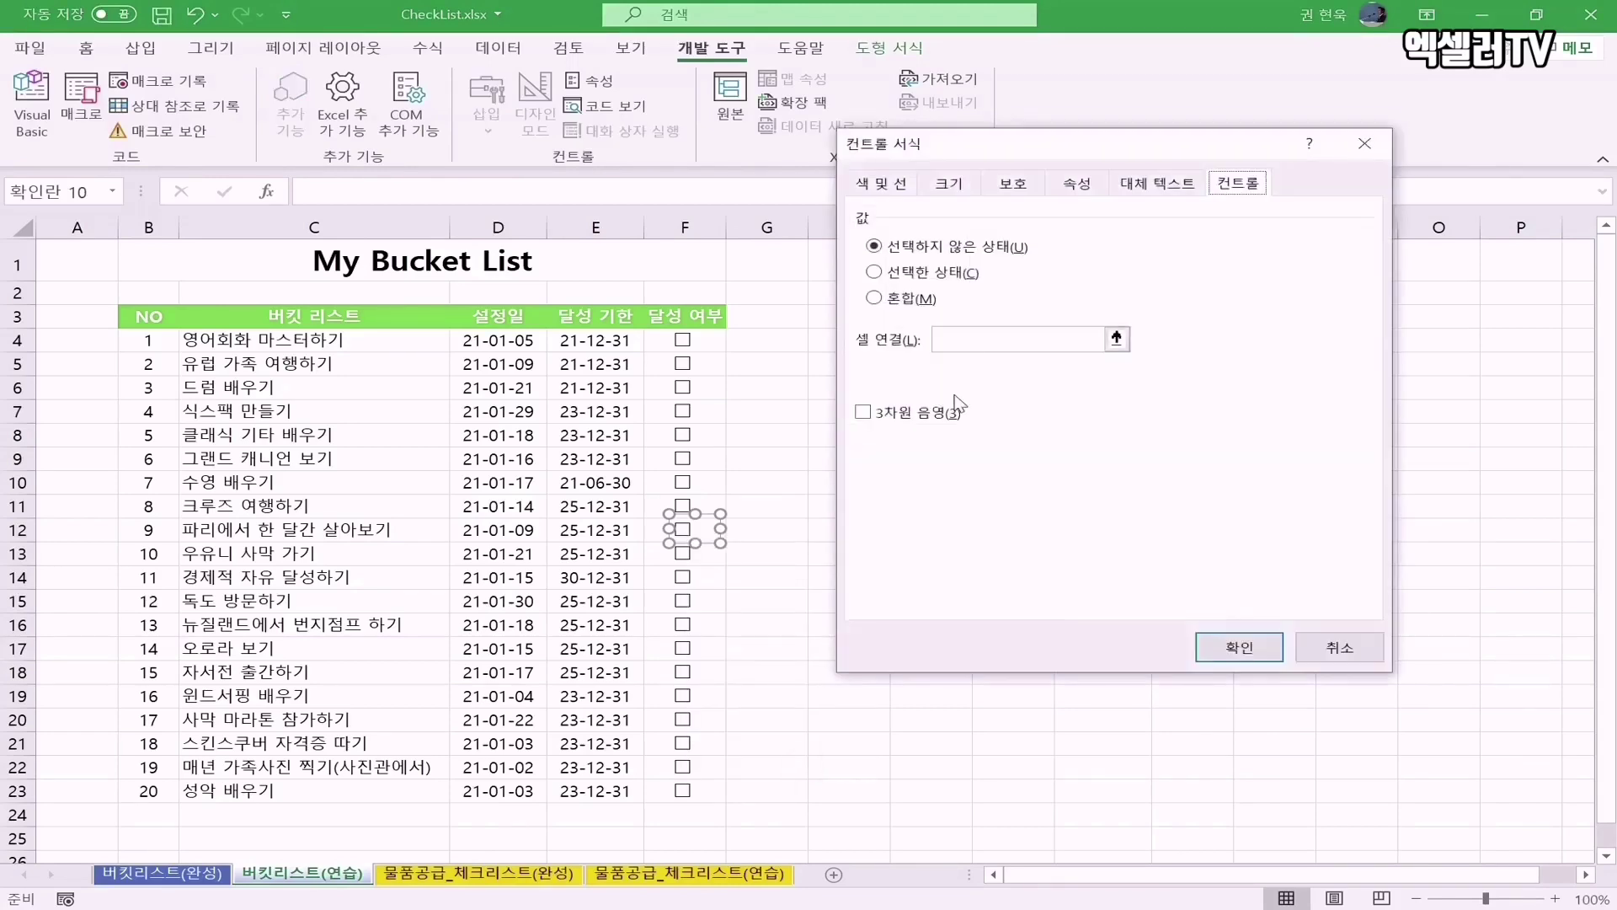
pyautogui.click(655, 529)
pyautogui.click(1192, 650)
pyautogui.rightClick(689, 554)
pyautogui.click(784, 790)
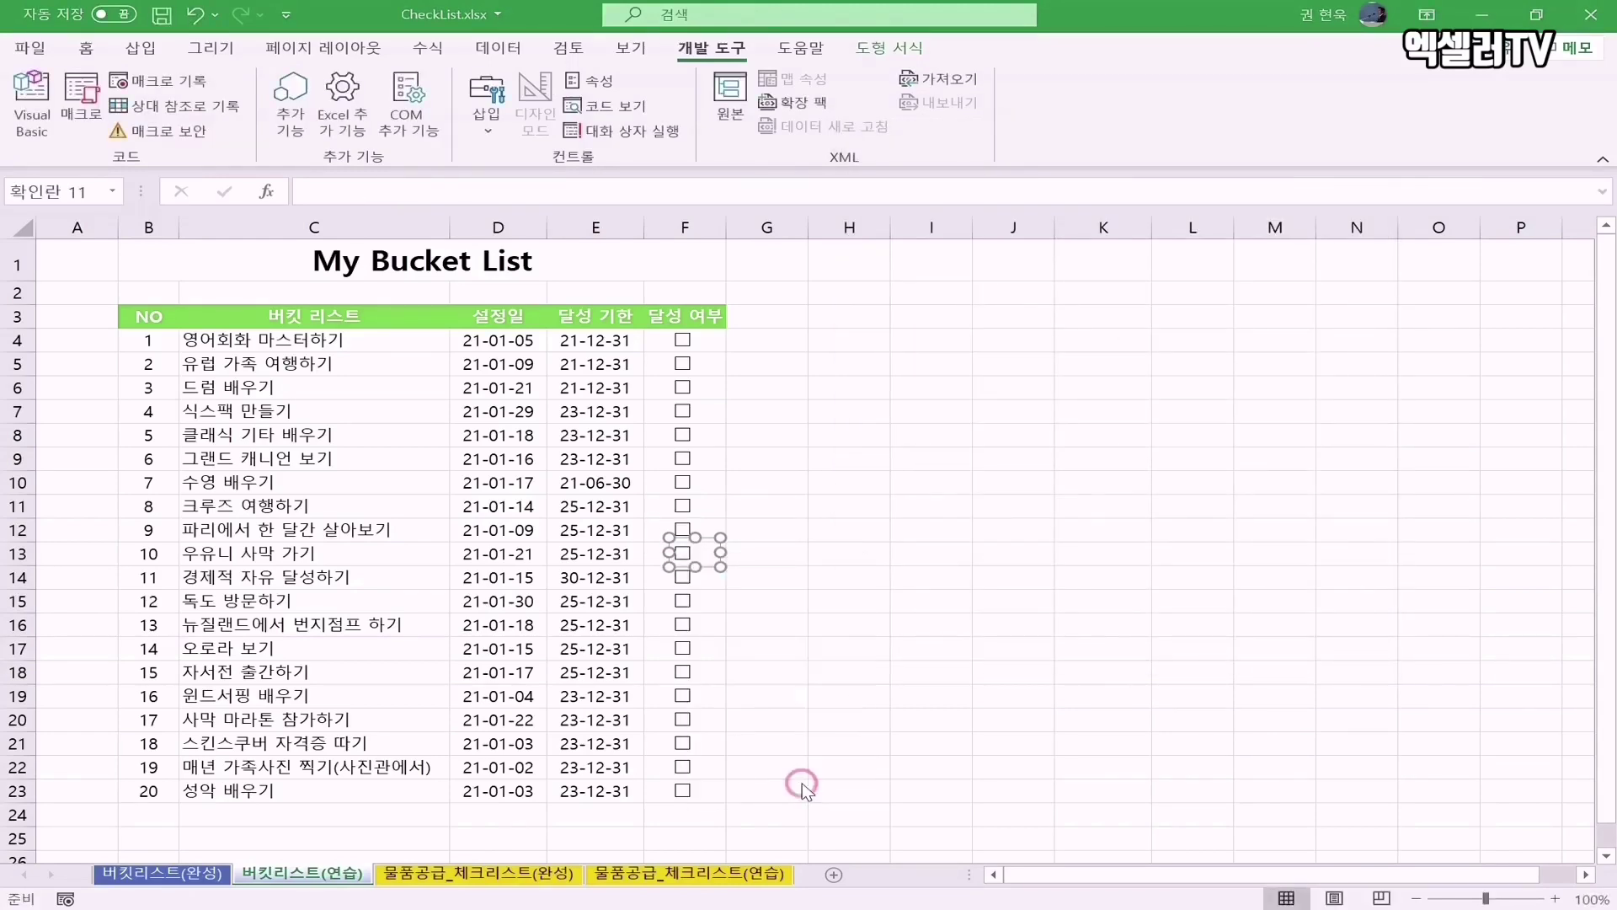
pyautogui.click(655, 554)
pyautogui.click(1214, 650)
# - Link the check boxes for items 11 and 12 to cells F14 and F15 respectively
pyautogui.rightClick(720, 588)
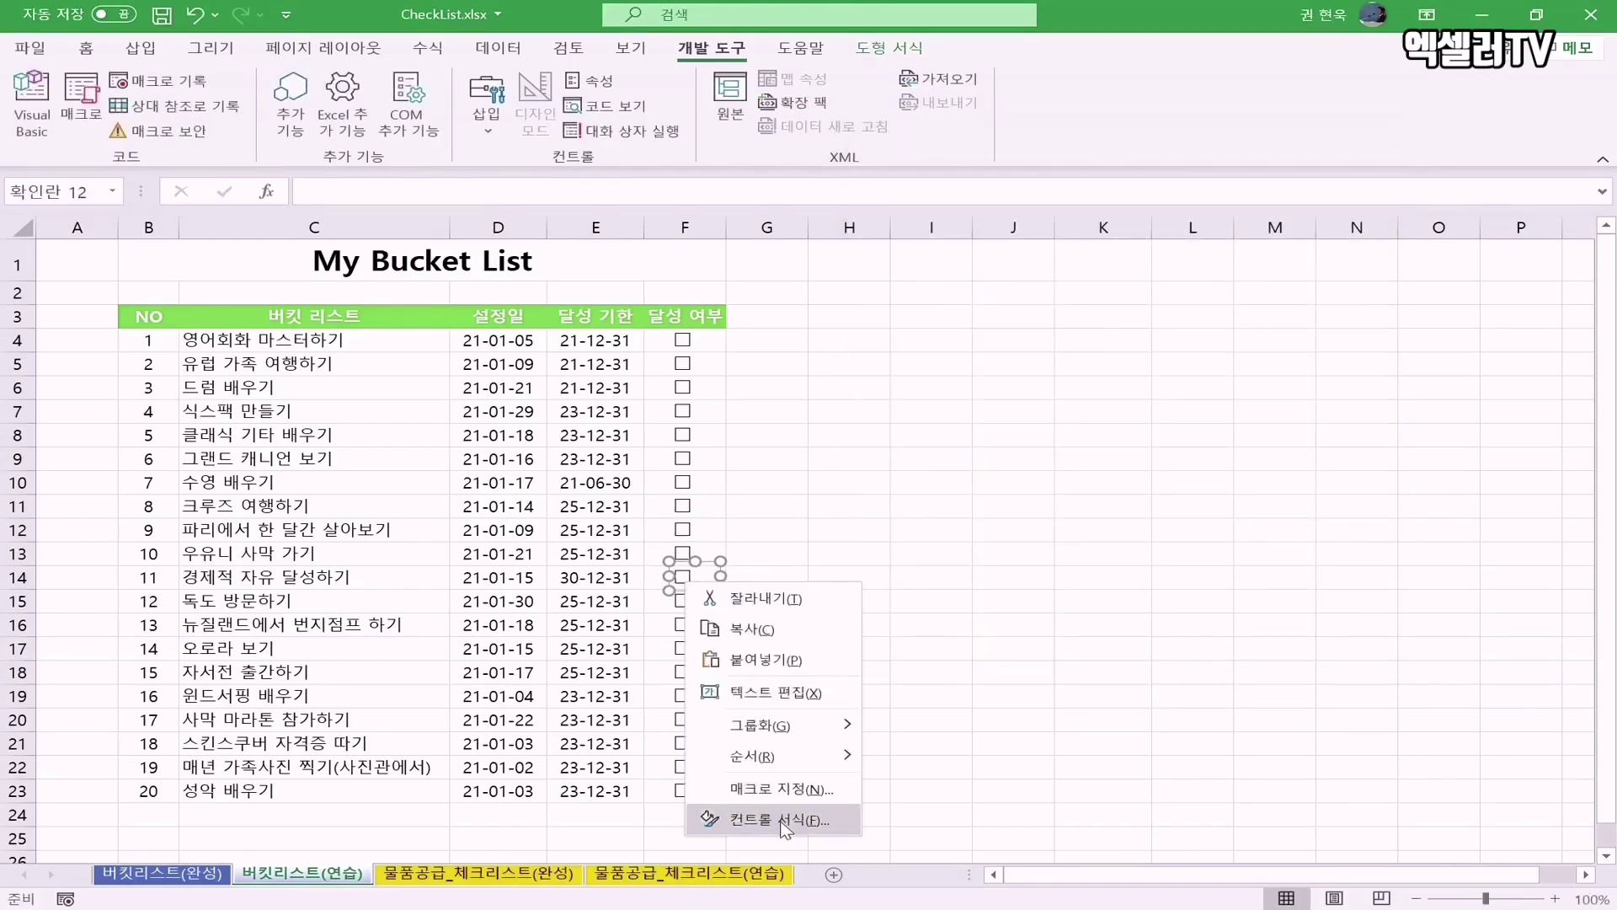
pyautogui.click(779, 821)
pyautogui.click(655, 579)
pyautogui.click(1254, 643)
pyautogui.rightClick(716, 601)
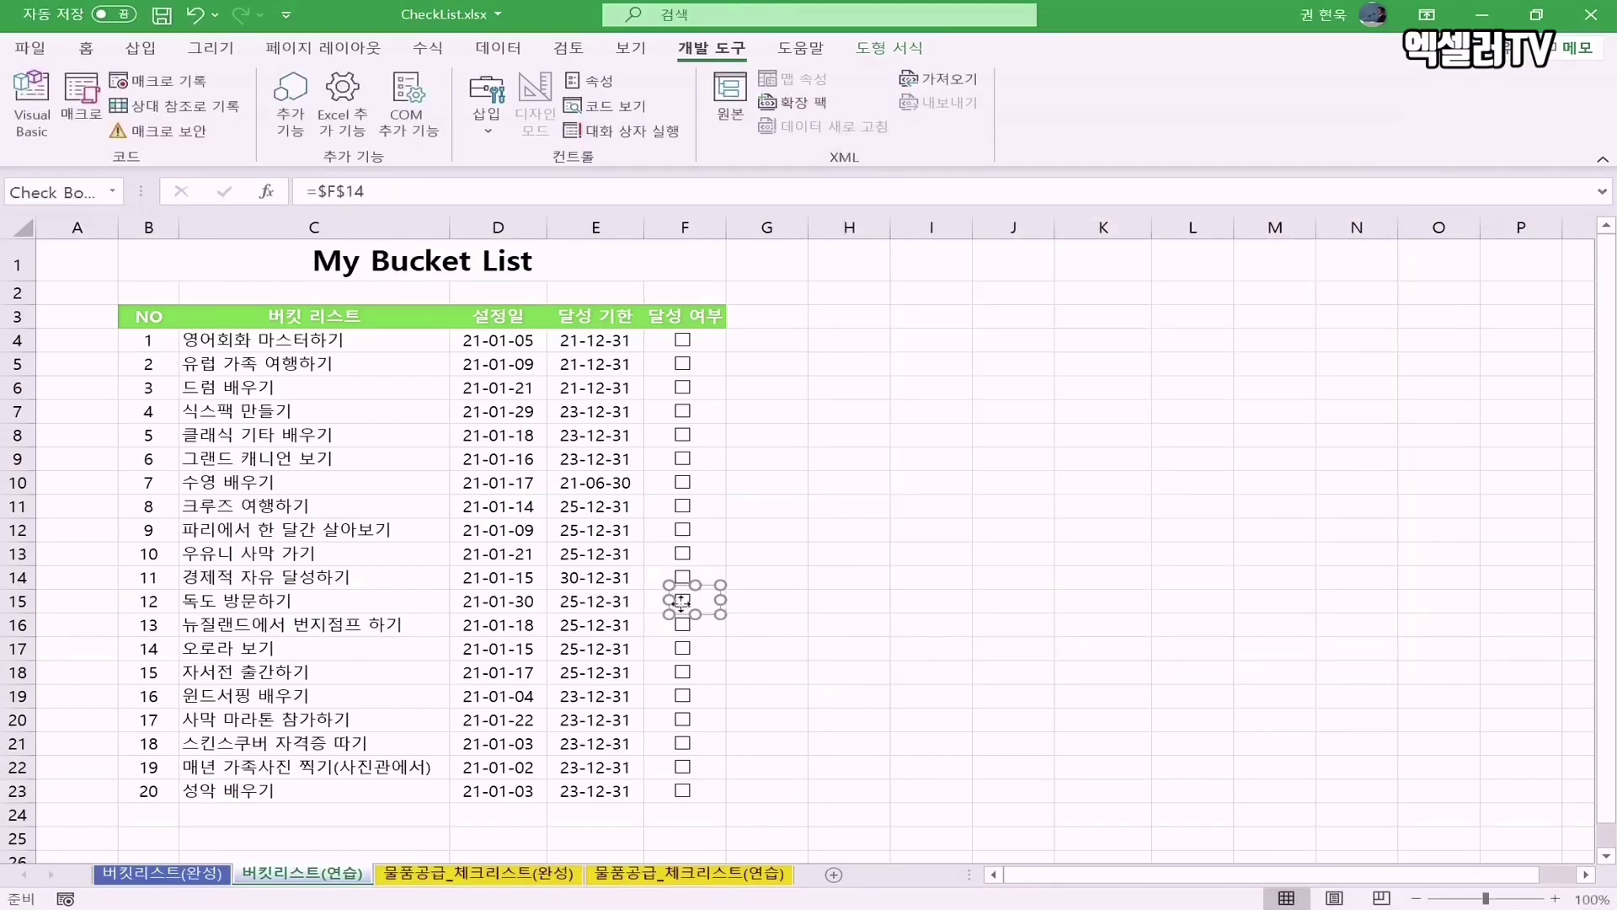
pyautogui.click(783, 843)
pyautogui.click(655, 603)
pyautogui.click(1239, 647)
# - Link the check boxes for items 13 and 14 to cells F16 and F17 respectively
pyautogui.rightClick(720, 628)
pyautogui.click(787, 863)
pyautogui.click(1239, 647)
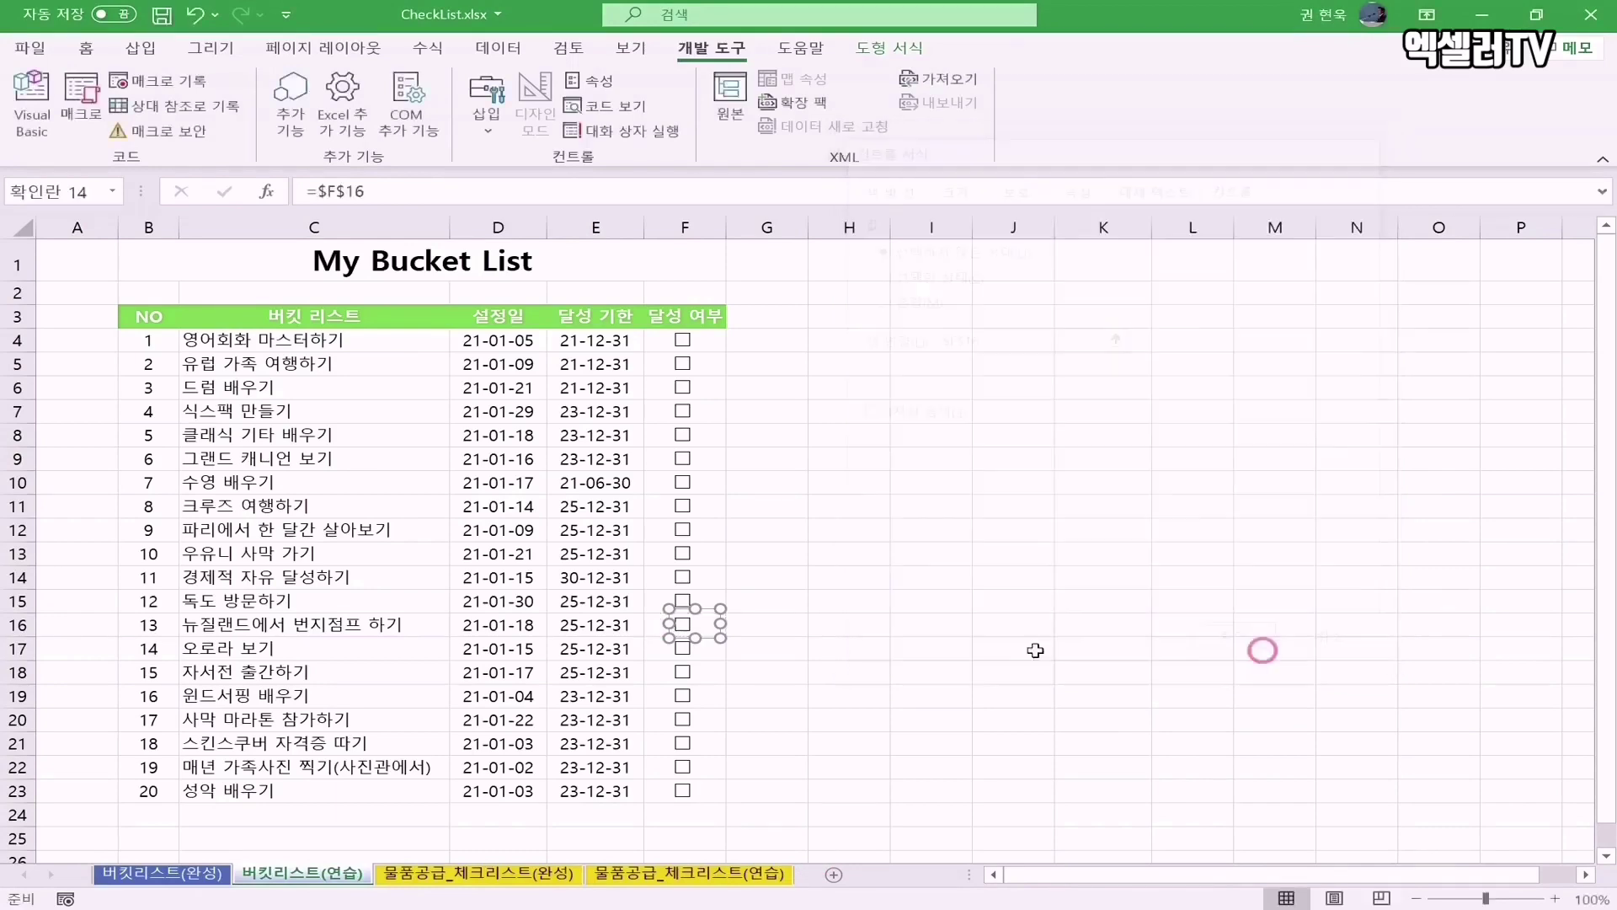
pyautogui.rightClick(681, 647)
pyautogui.click(794, 880)
pyautogui.click(652, 643)
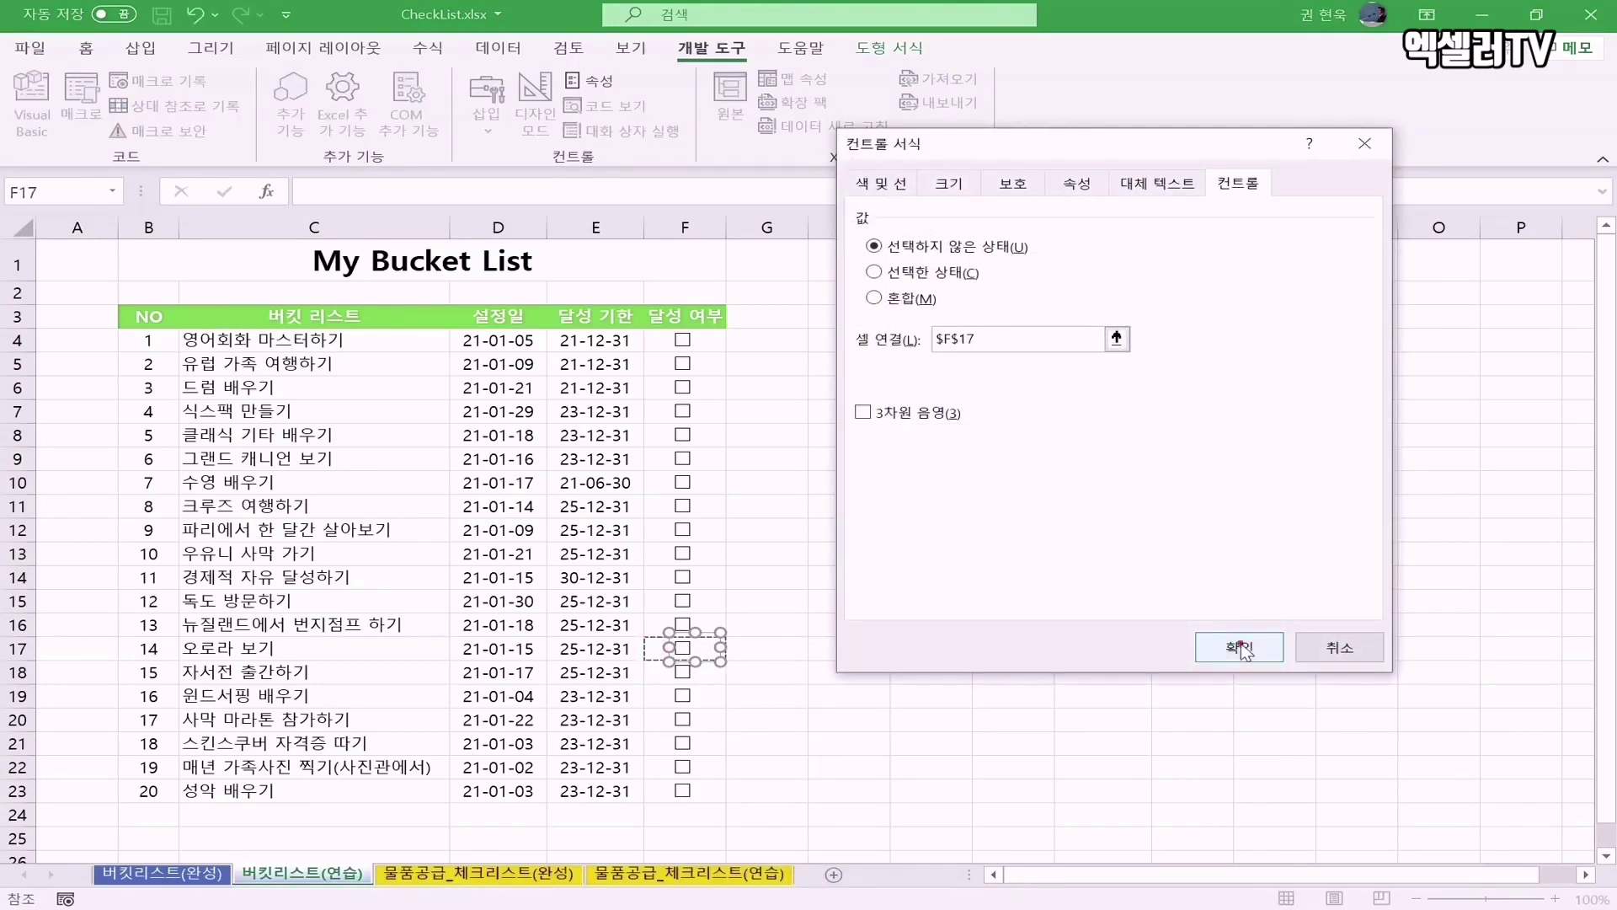
pyautogui.click(1241, 649)
# - Link the check boxes for items 15 and 16 to cells F18 and F19 respectively
pyautogui.rightClick(683, 671)
pyautogui.click(741, 661)
pyautogui.click(652, 672)
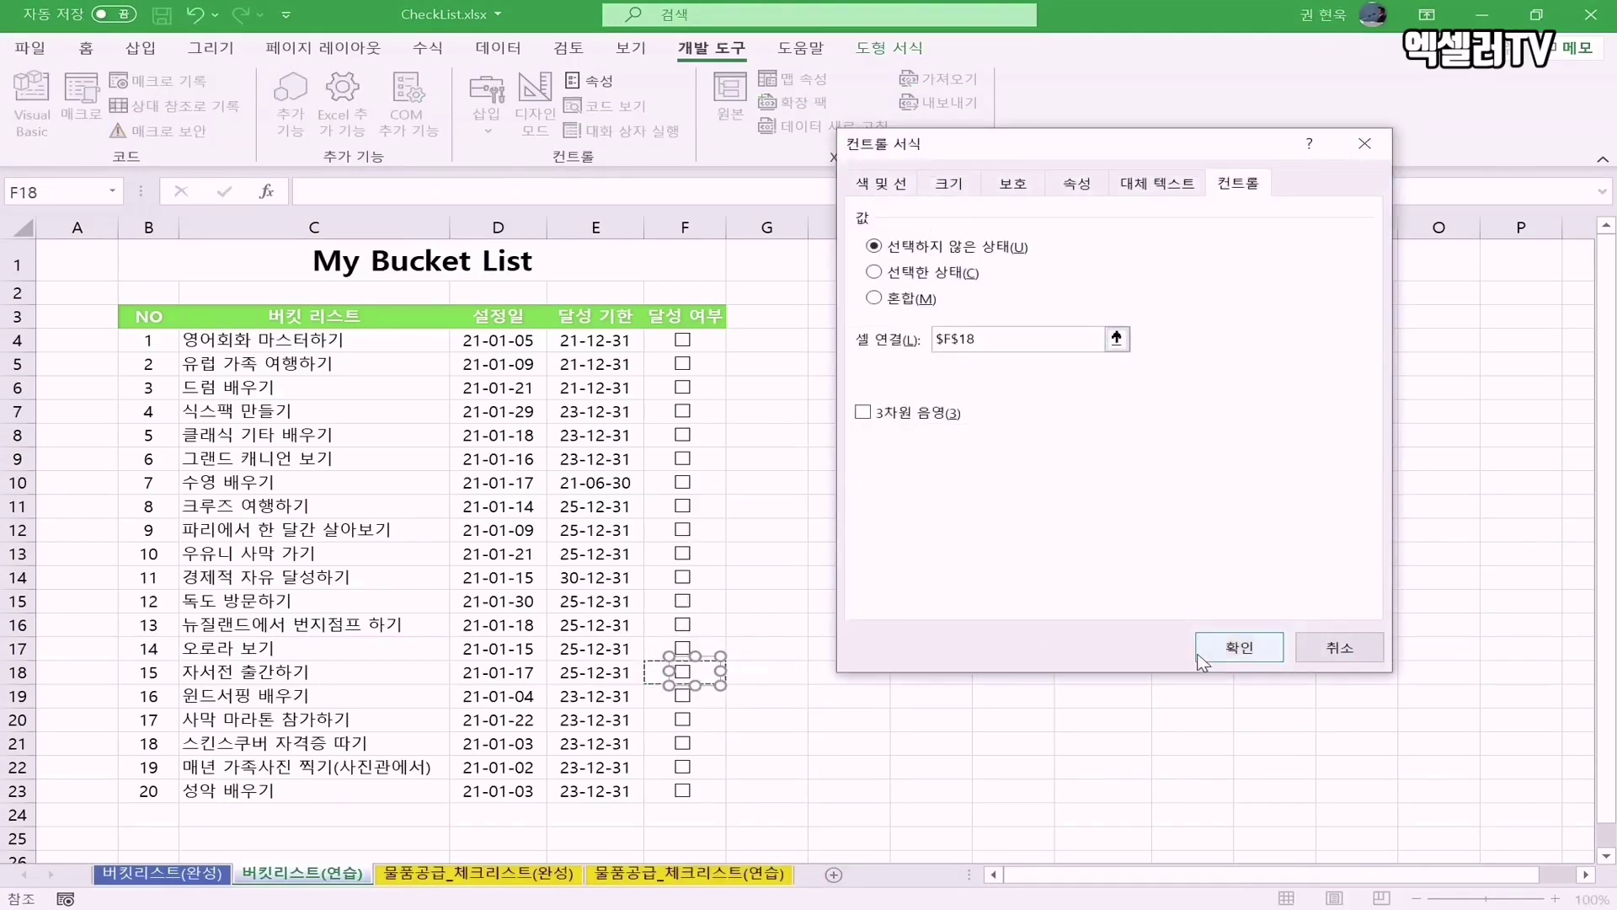
pyautogui.click(1239, 647)
pyautogui.rightClick(700, 716)
pyautogui.click(745, 706)
pyautogui.click(652, 696)
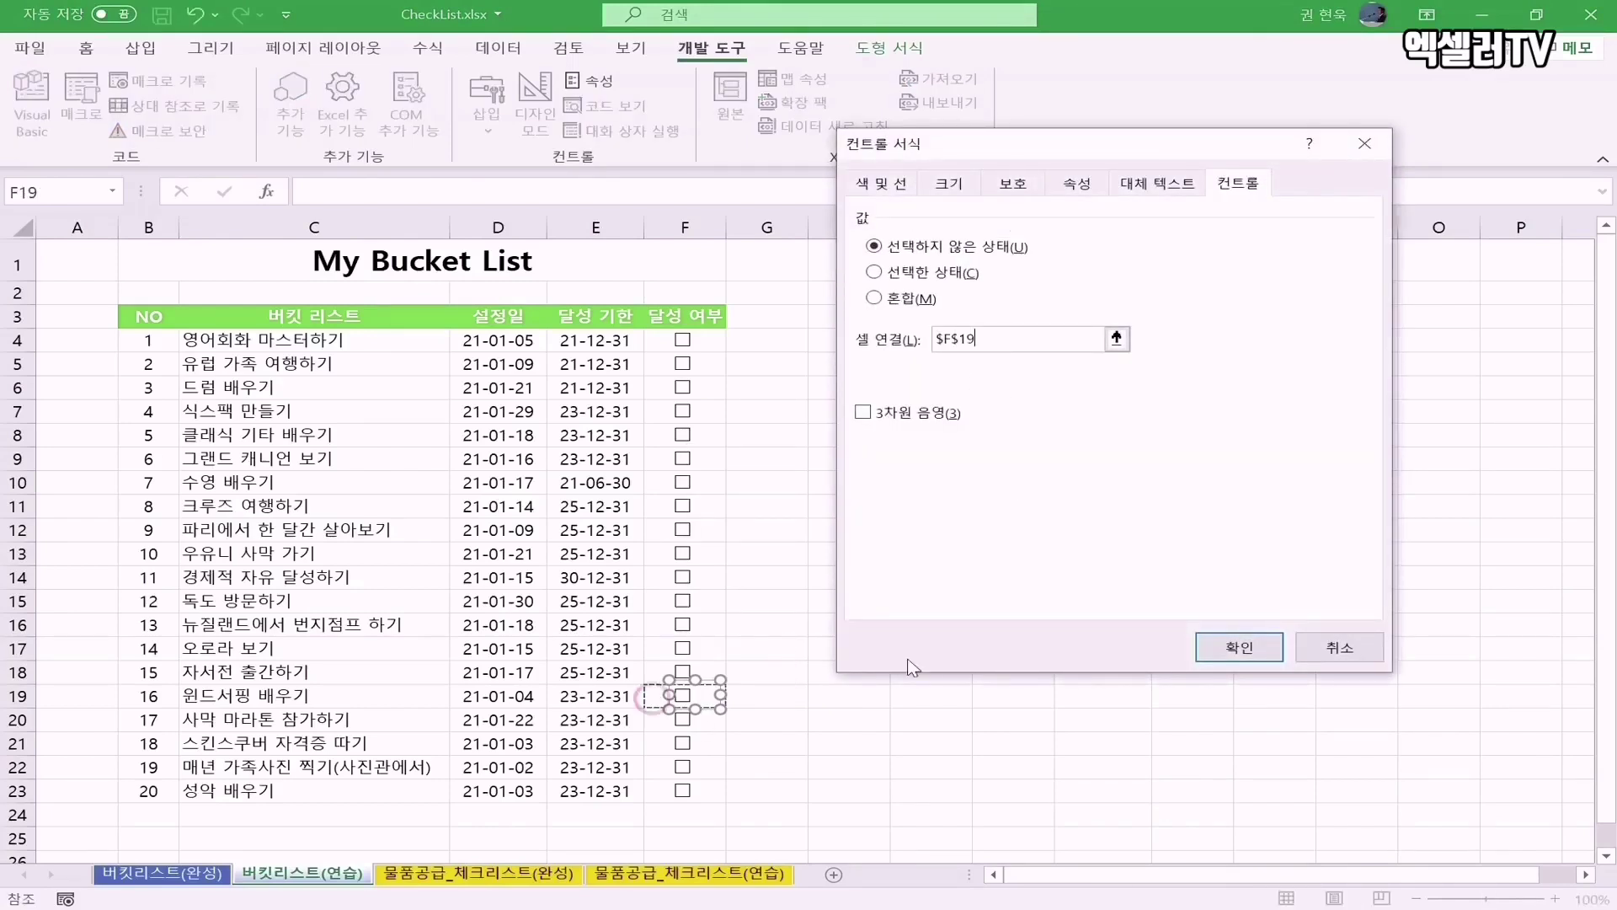
pyautogui.click(1240, 647)
# - Link the check boxes for items 17 and 18 to cells F20 and F21 respectively
pyautogui.rightClick(699, 724)
pyautogui.click(763, 706)
pyautogui.click(652, 719)
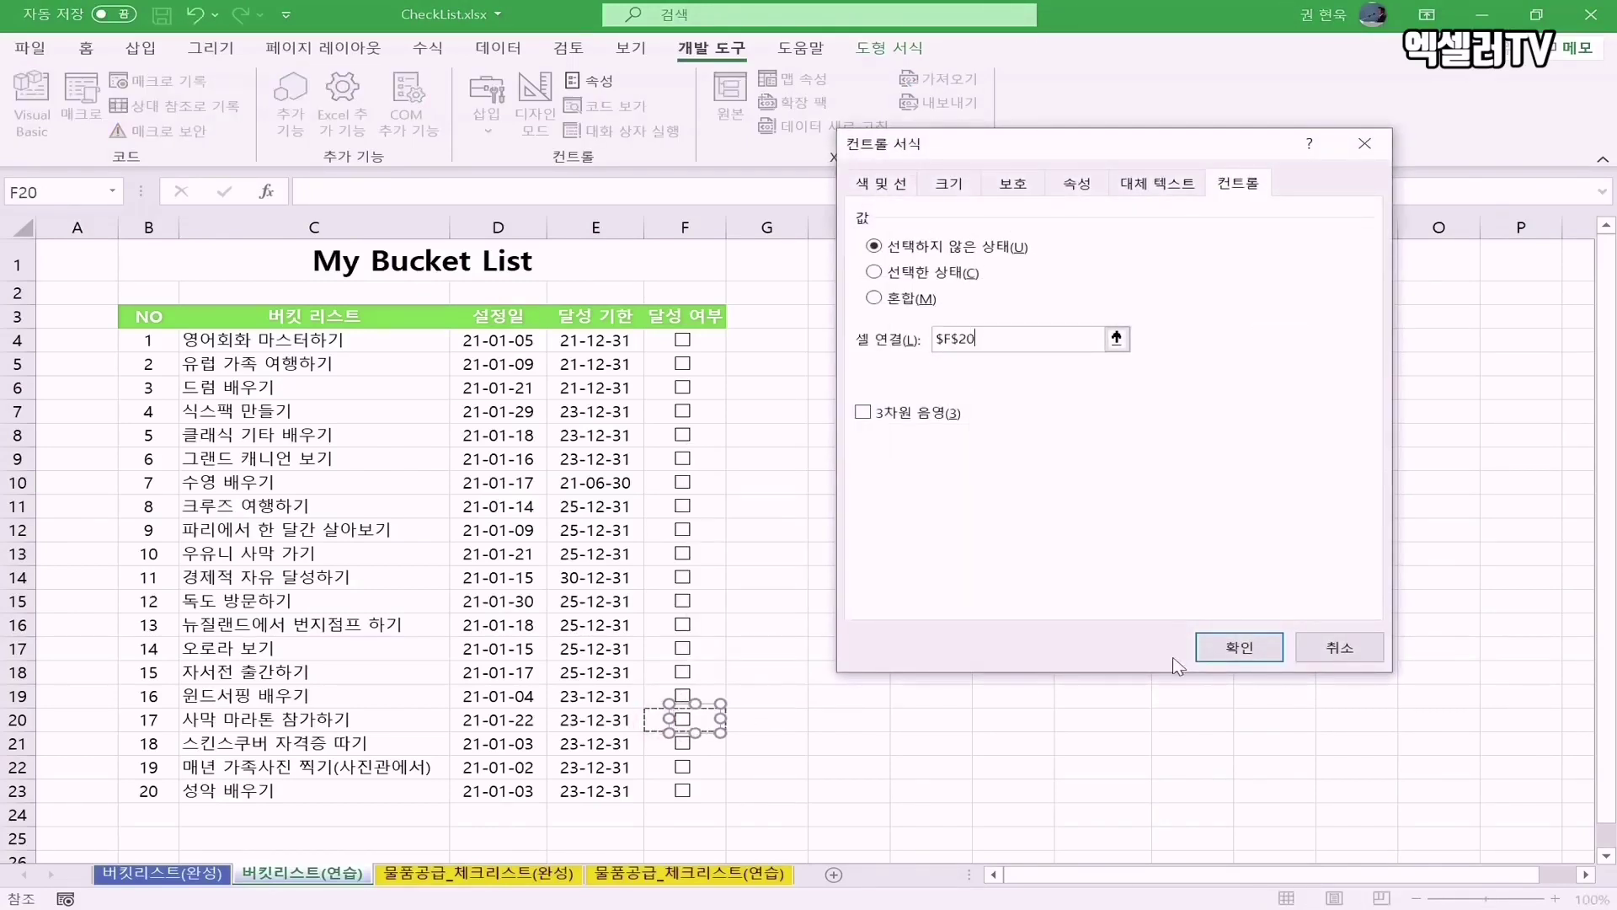
pyautogui.click(1239, 647)
pyautogui.rightClick(699, 745)
pyautogui.click(763, 733)
pyautogui.click(652, 743)
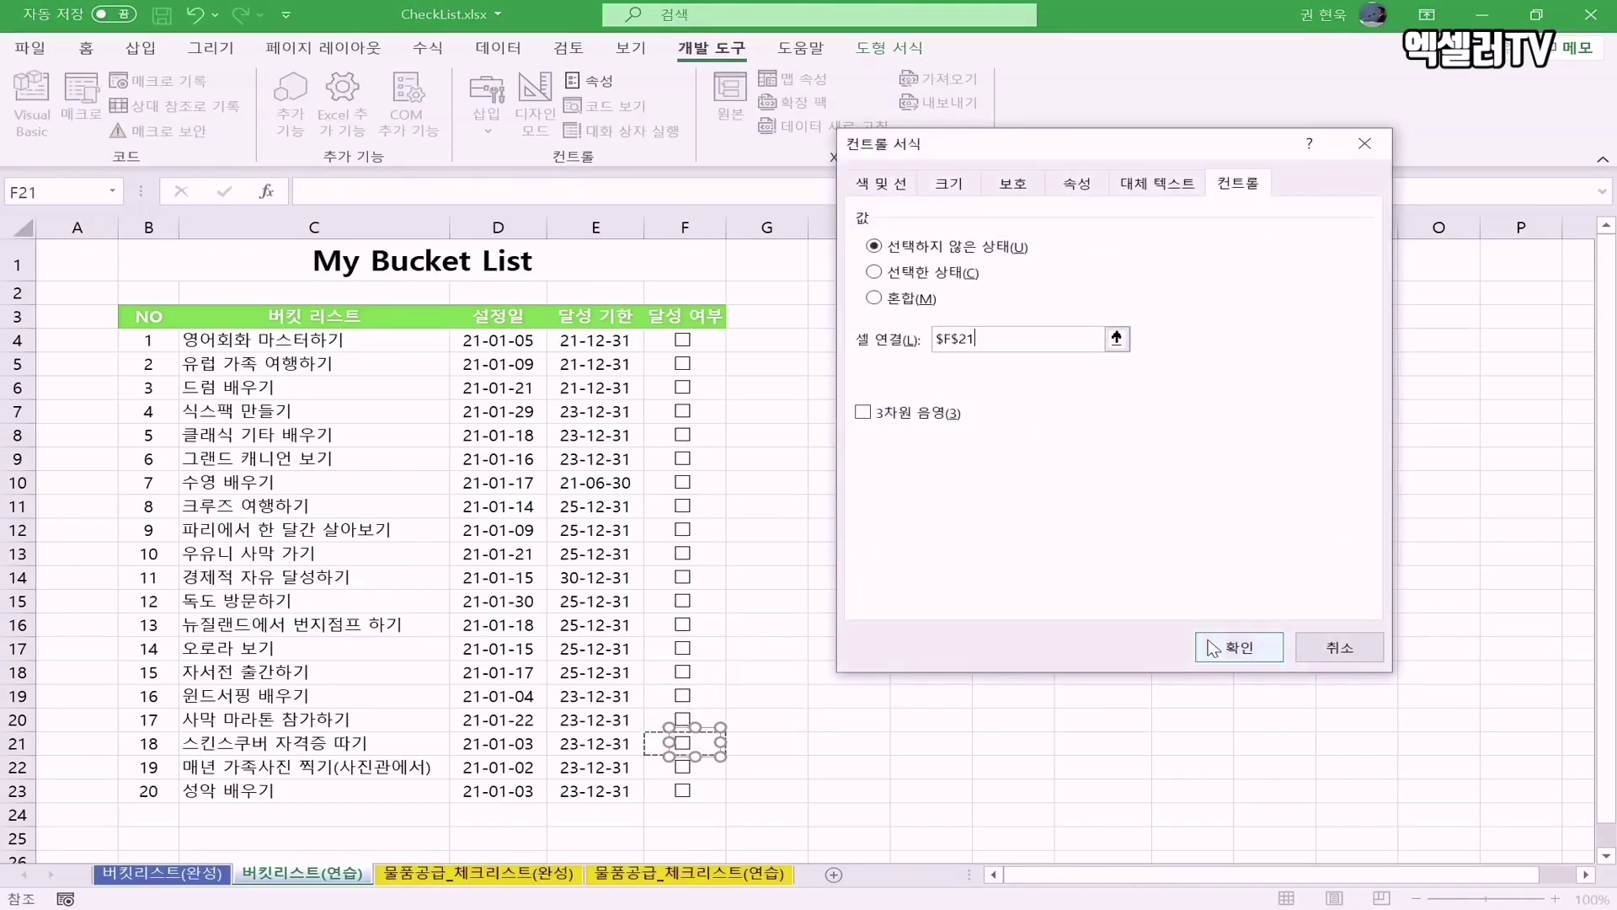
pyautogui.click(1239, 647)
# - Link the check boxes for items 19 and 20 to cells F22 and F23 respectively
pyautogui.rightClick(700, 766)
pyautogui.click(767, 748)
pyautogui.click(657, 766)
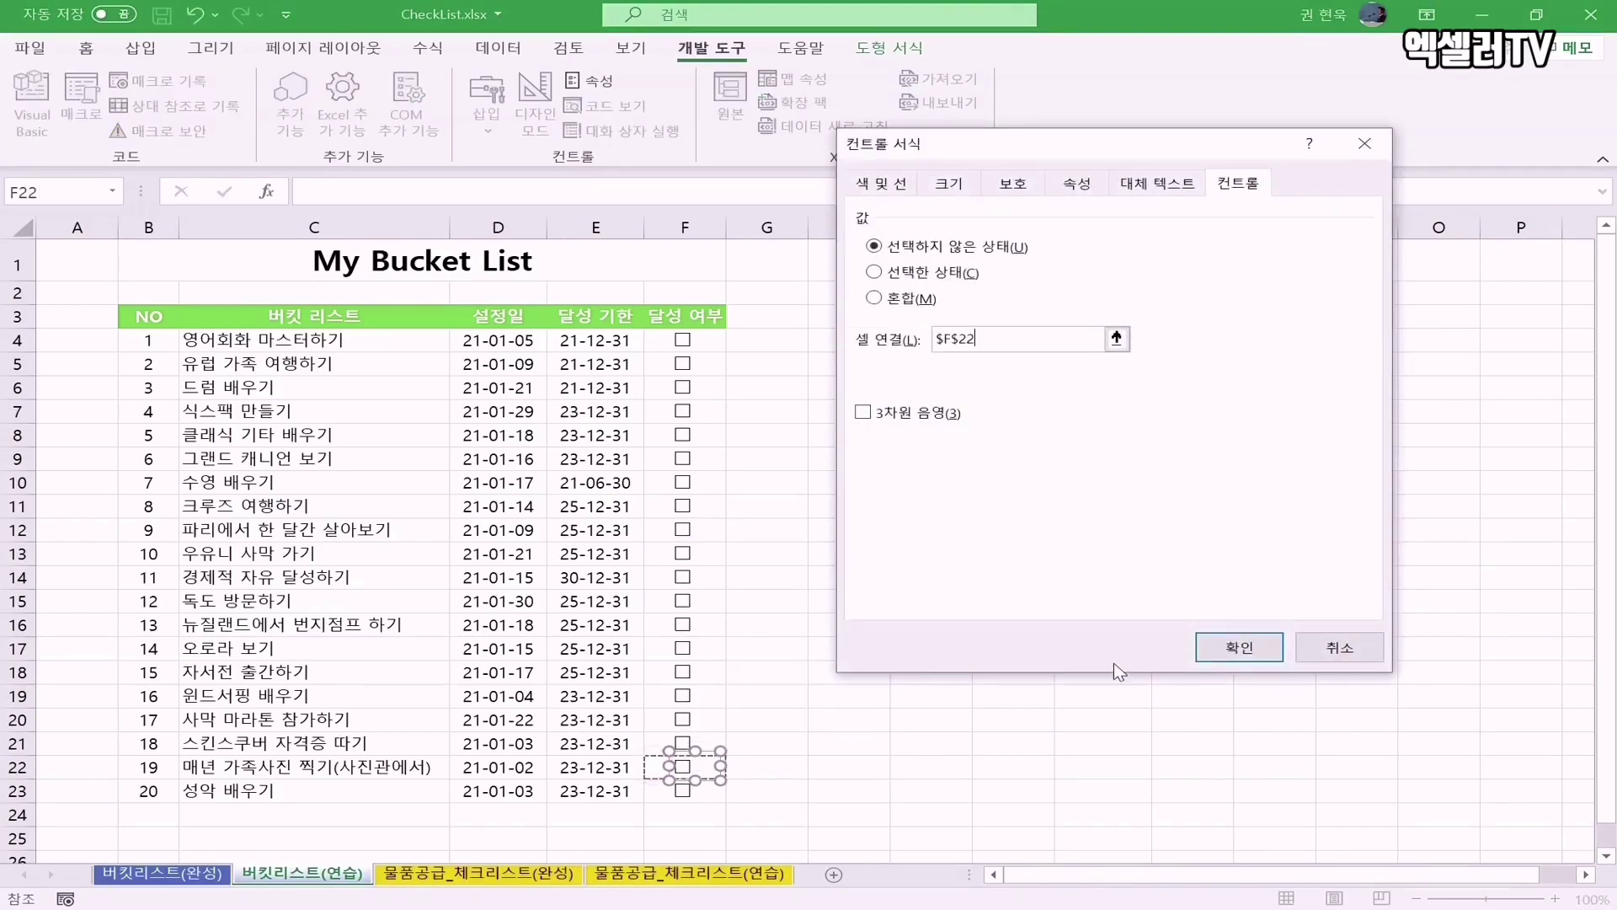
pyautogui.click(1239, 647)
pyautogui.rightClick(687, 790)
pyautogui.click(779, 773)
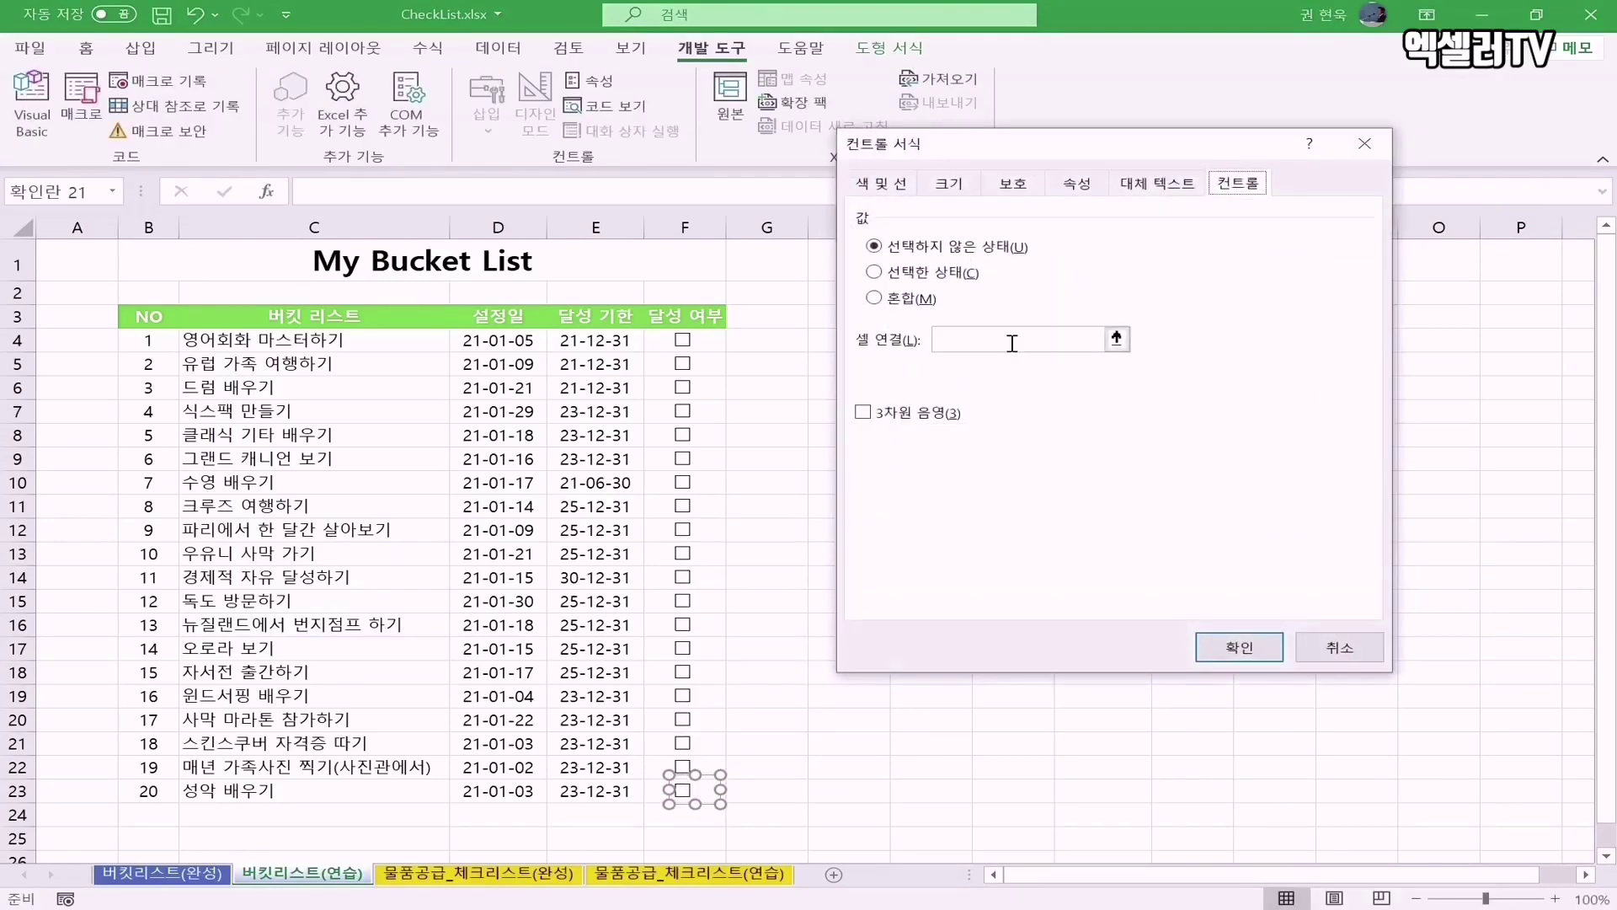
pyautogui.click(657, 790)
pyautogui.click(1239, 647)
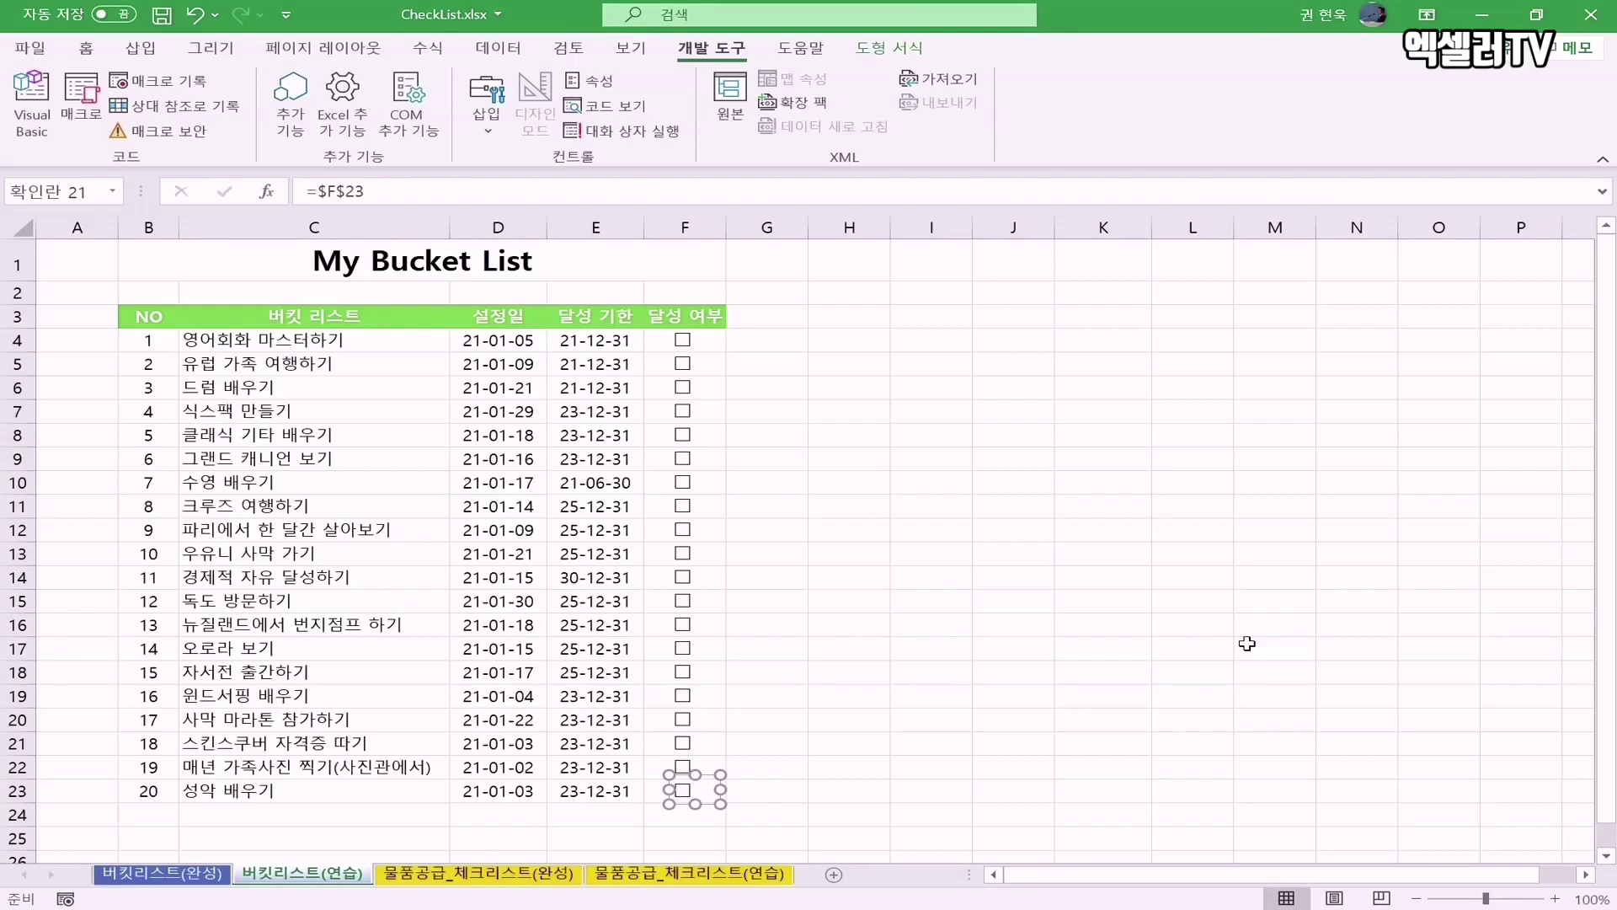
# - Test the linked check boxes for items 1 to 4 by ticking each one and clearing it again
pyautogui.click(858, 341)
pyautogui.click(683, 340)
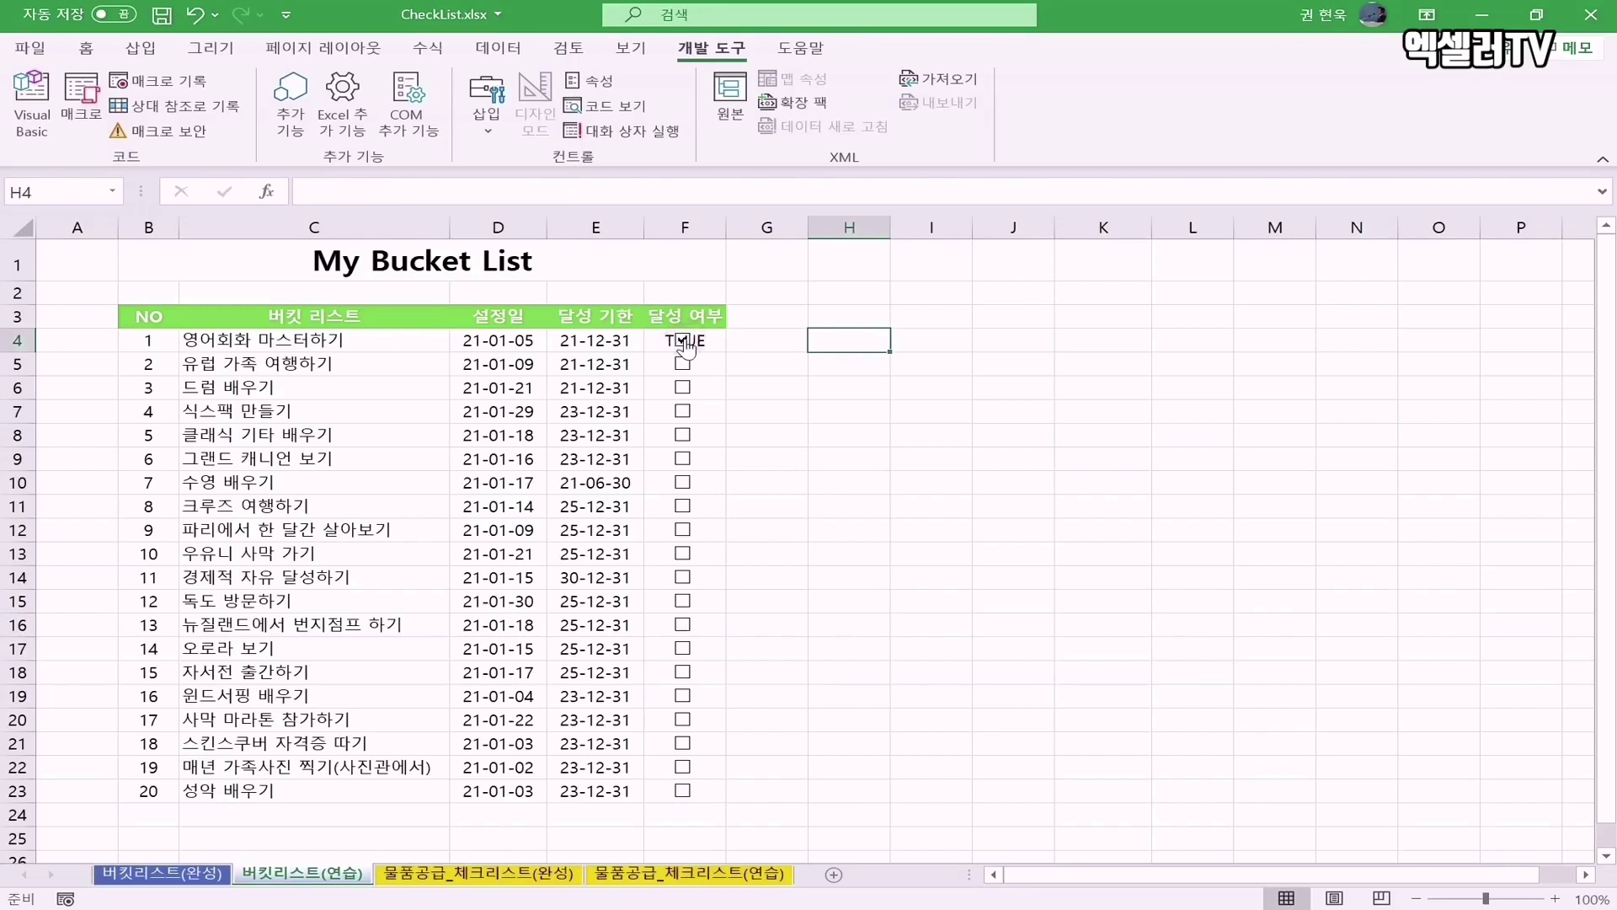
pyautogui.click(683, 364)
pyautogui.click(684, 389)
pyautogui.click(684, 412)
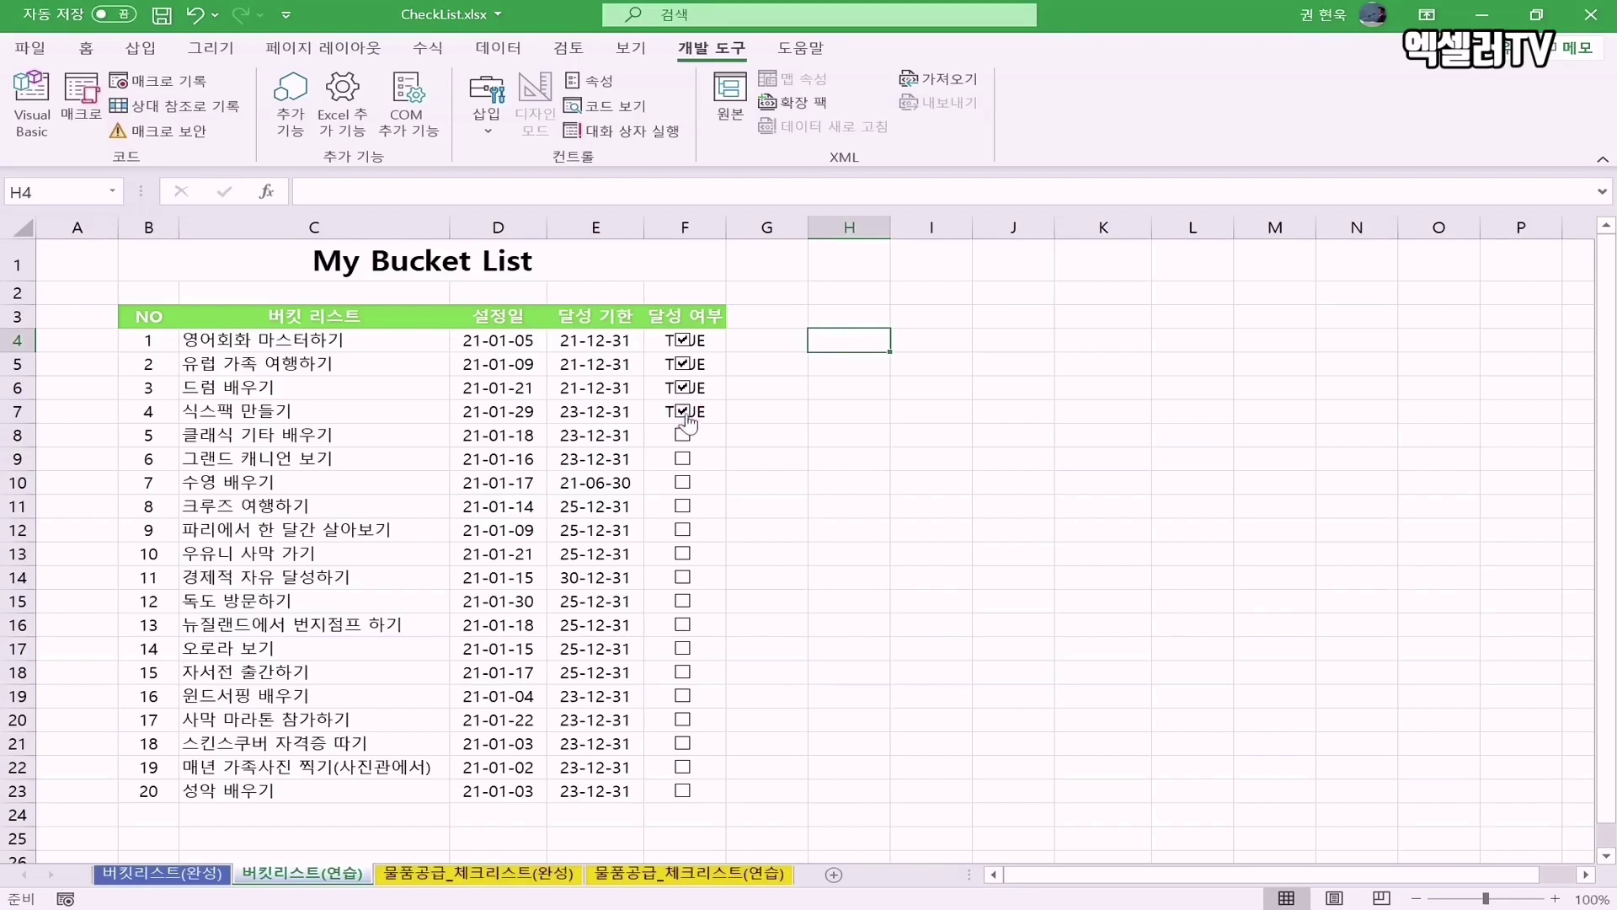
pyautogui.click(683, 412)
pyautogui.click(684, 389)
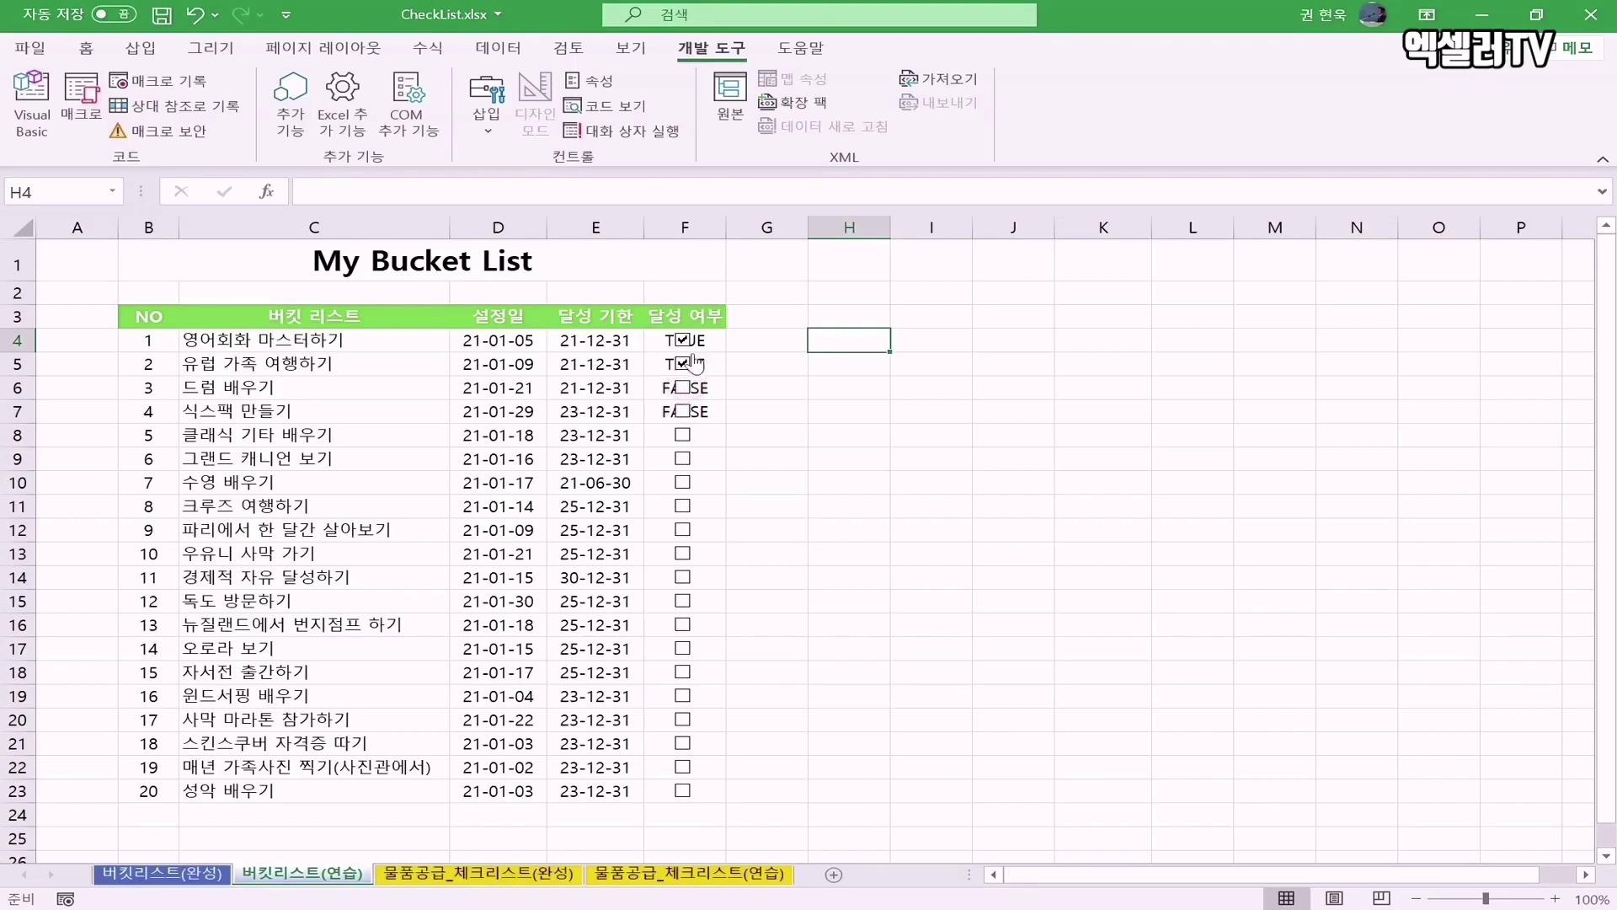
pyautogui.click(684, 364)
pyautogui.click(684, 340)
# - Tick the 달성 여부 check boxes for items 5, 7 and 8
pyautogui.click(683, 435)
pyautogui.click(683, 483)
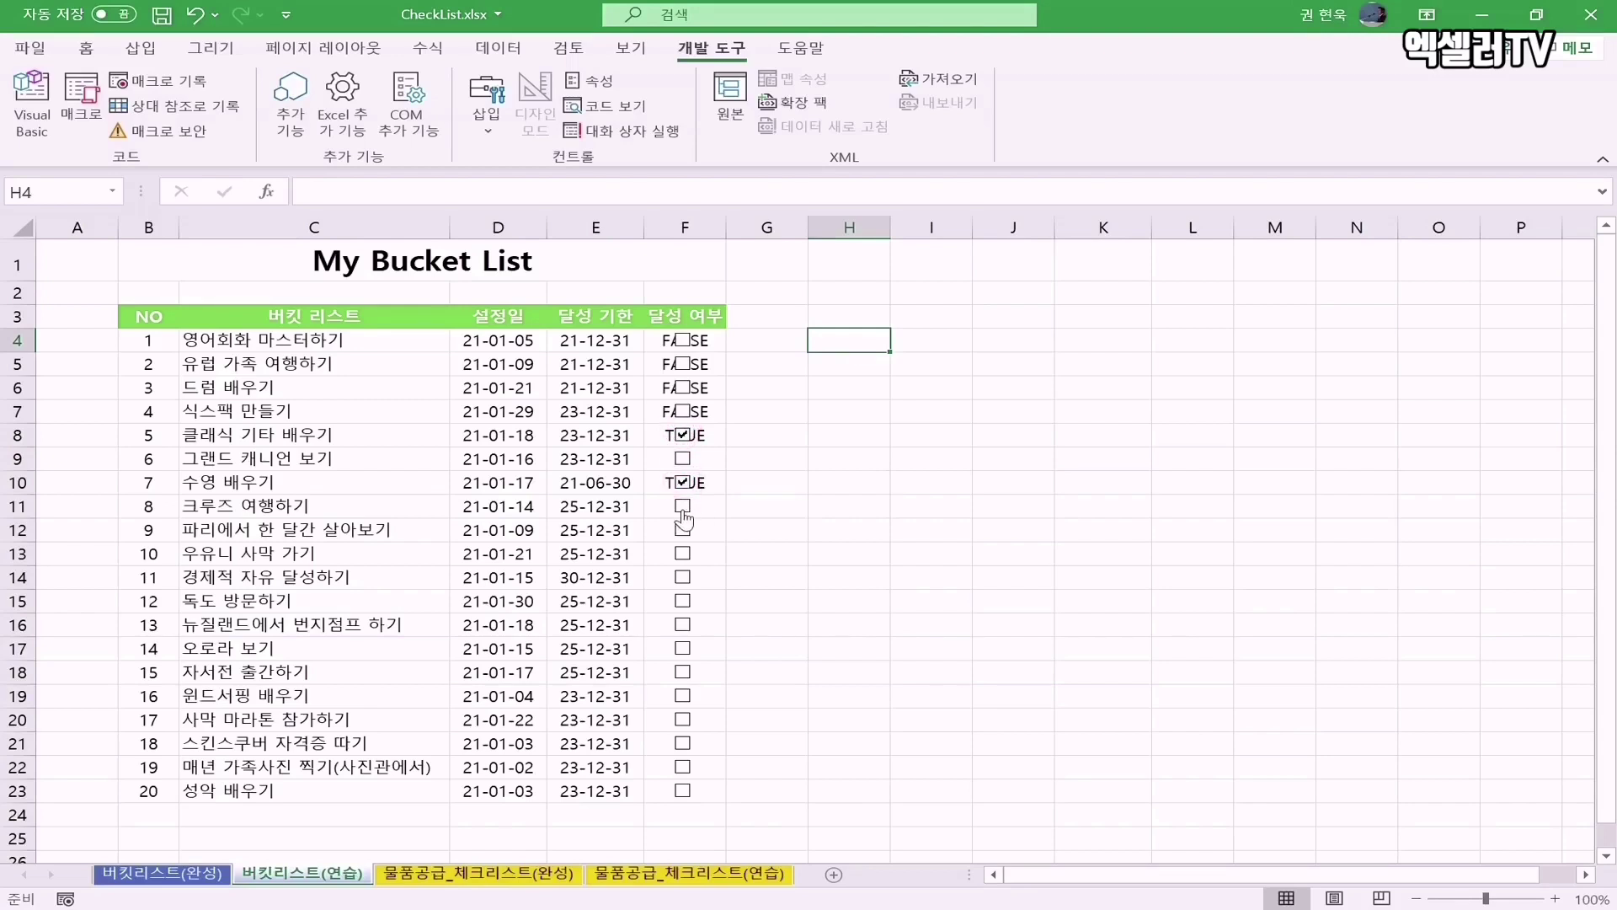
pyautogui.click(684, 505)
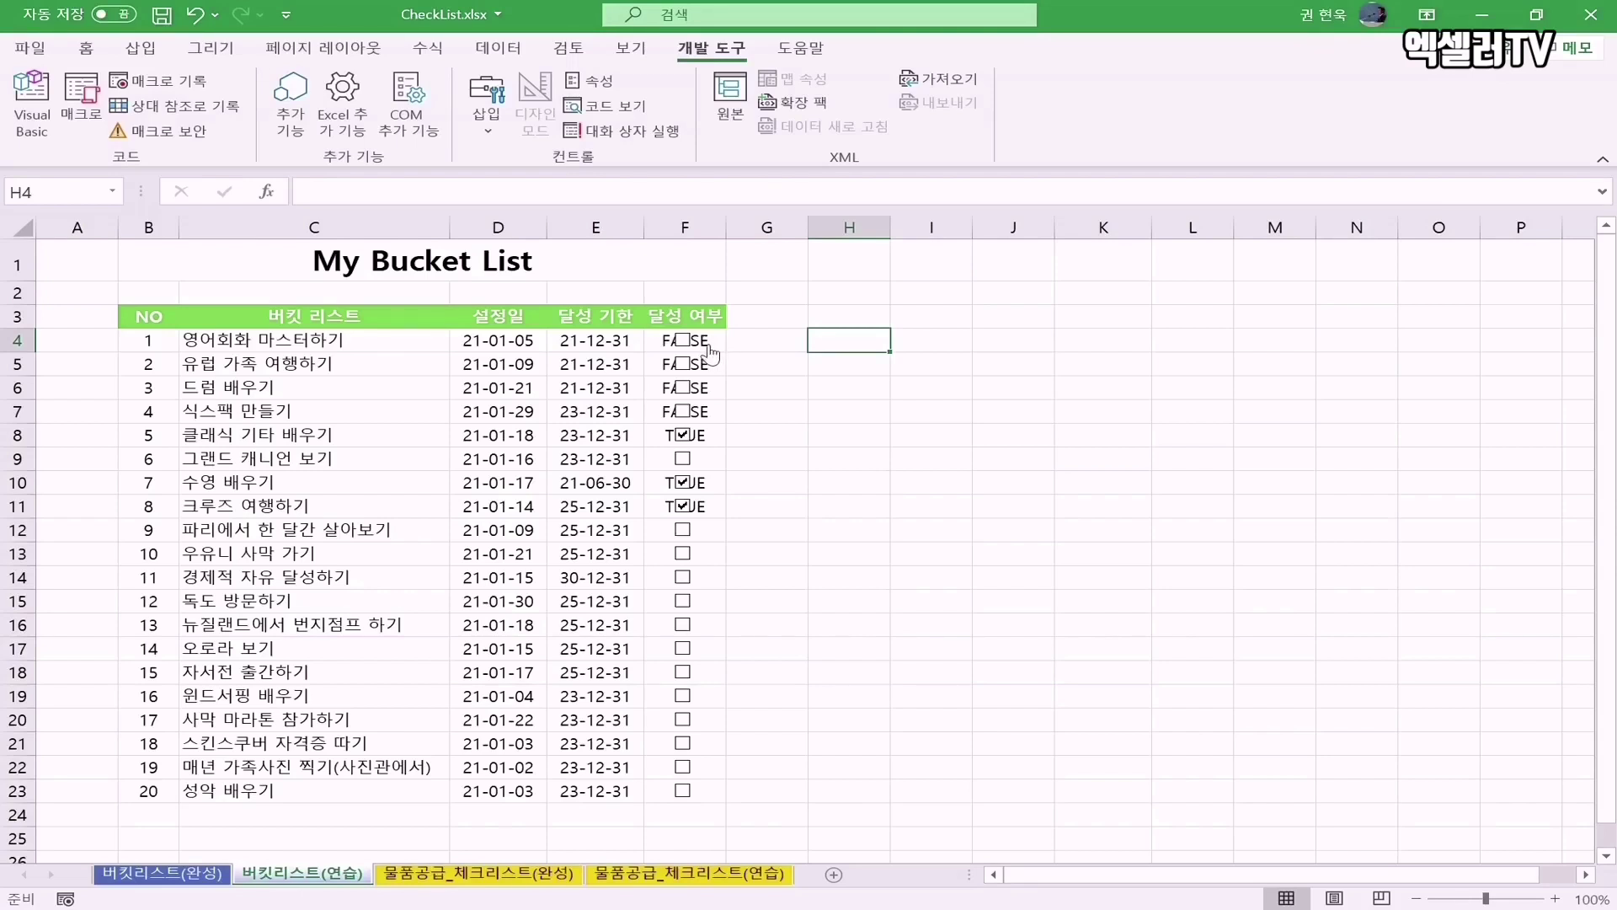
# - Start a new formula-based conditional formatting rule for B4:F23, selected from F4 so that F4 is the active cell
pyautogui.click(654, 336)
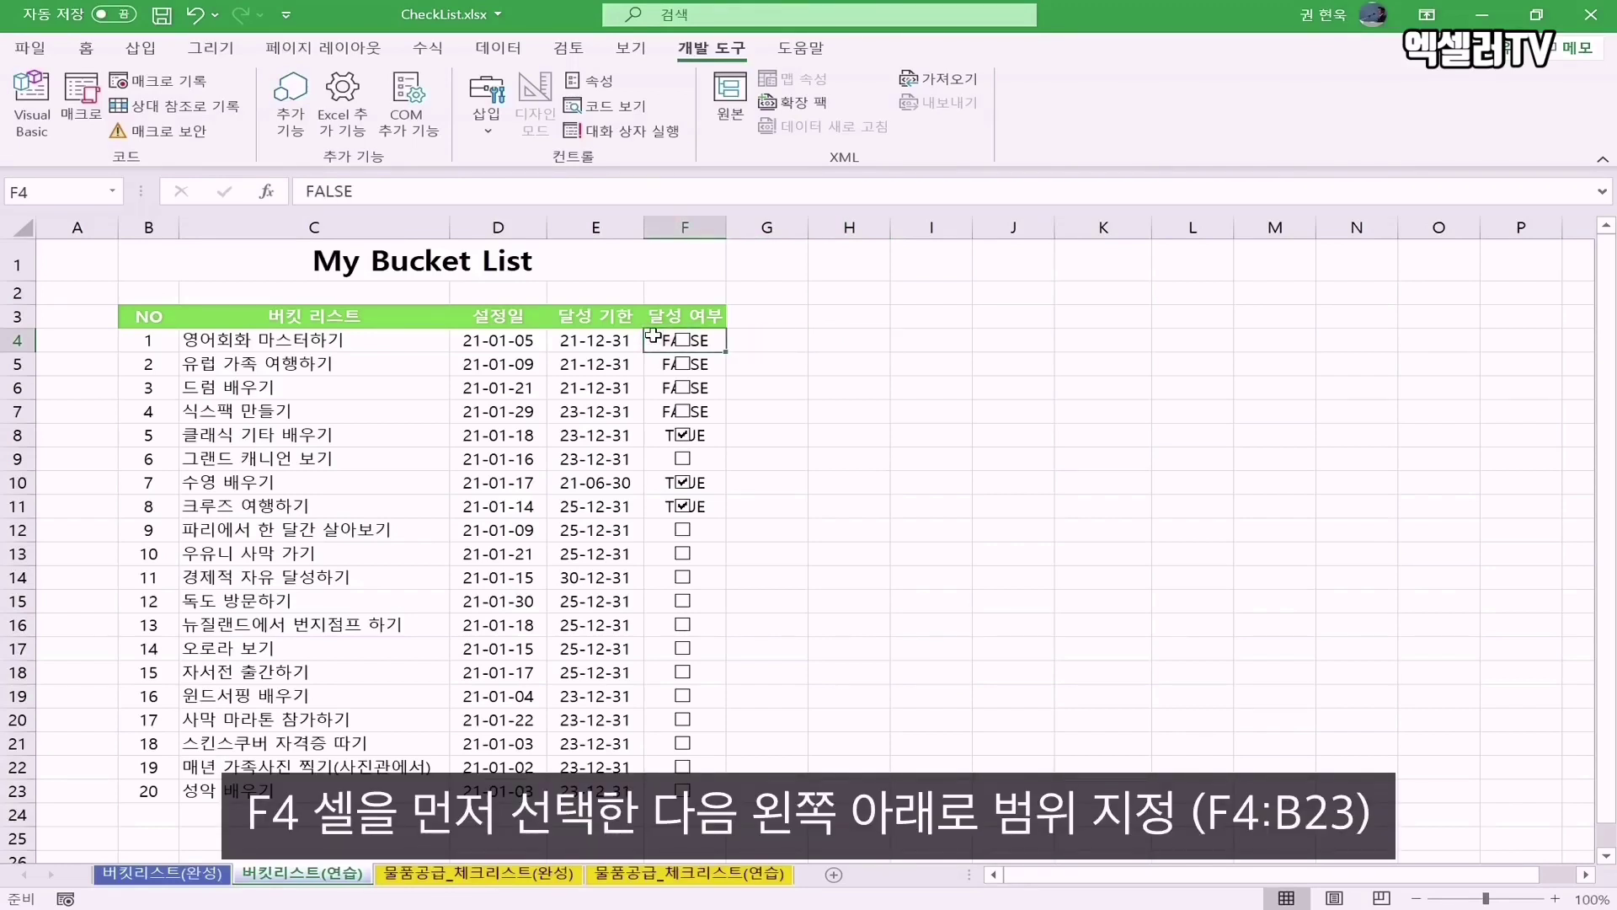
pyautogui.moveTo(654, 336); pyautogui.dragTo(156, 787)
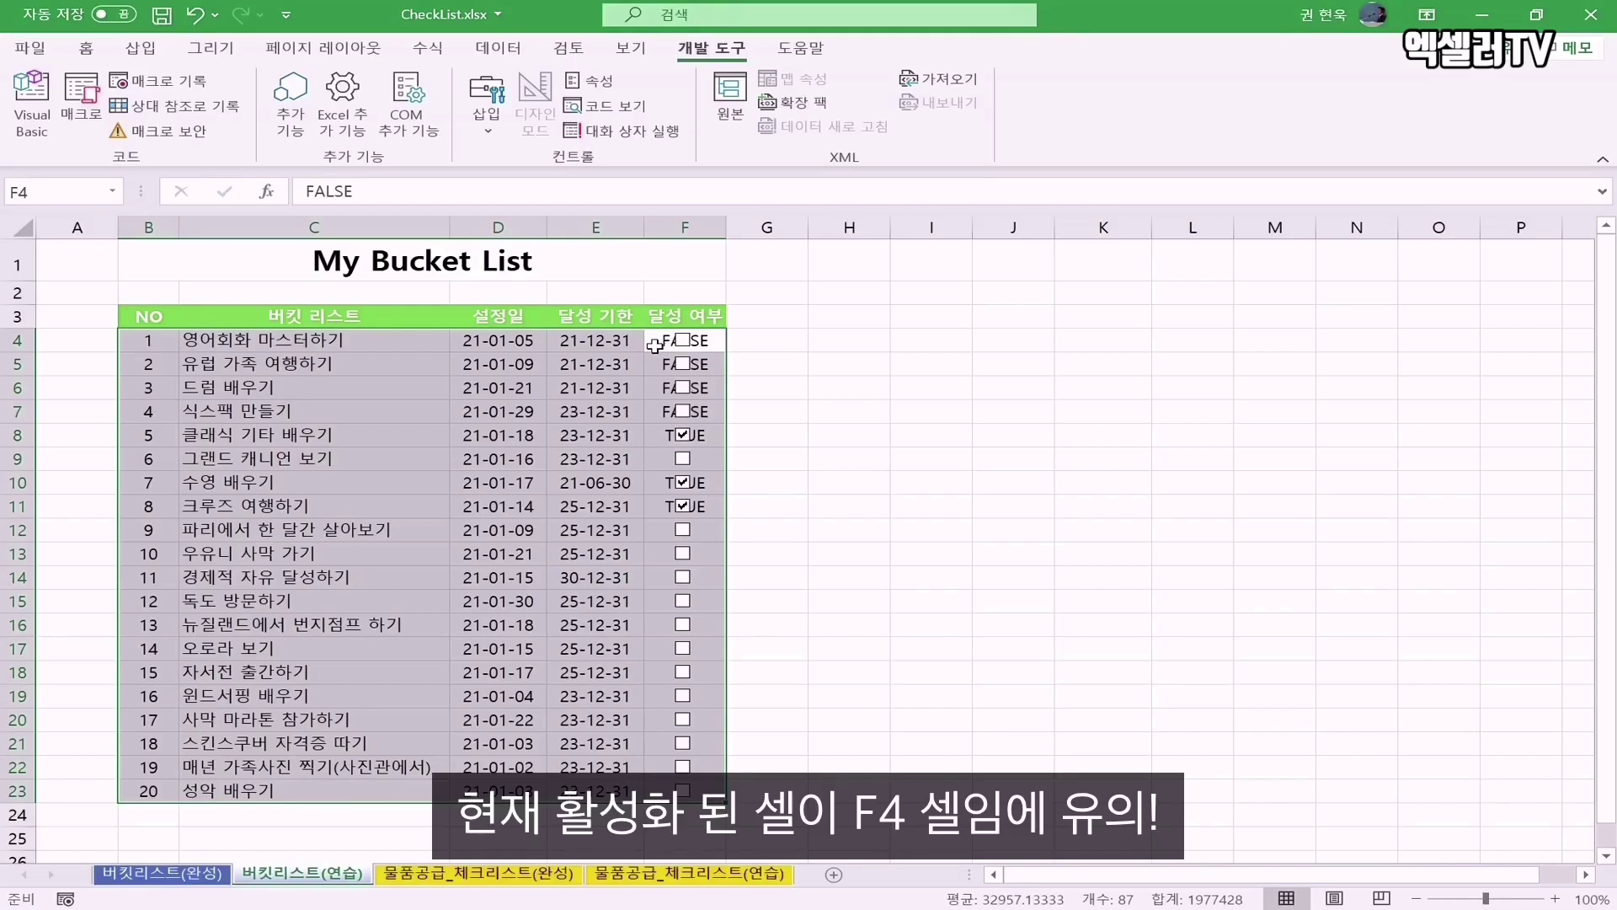
pyautogui.click(85, 50)
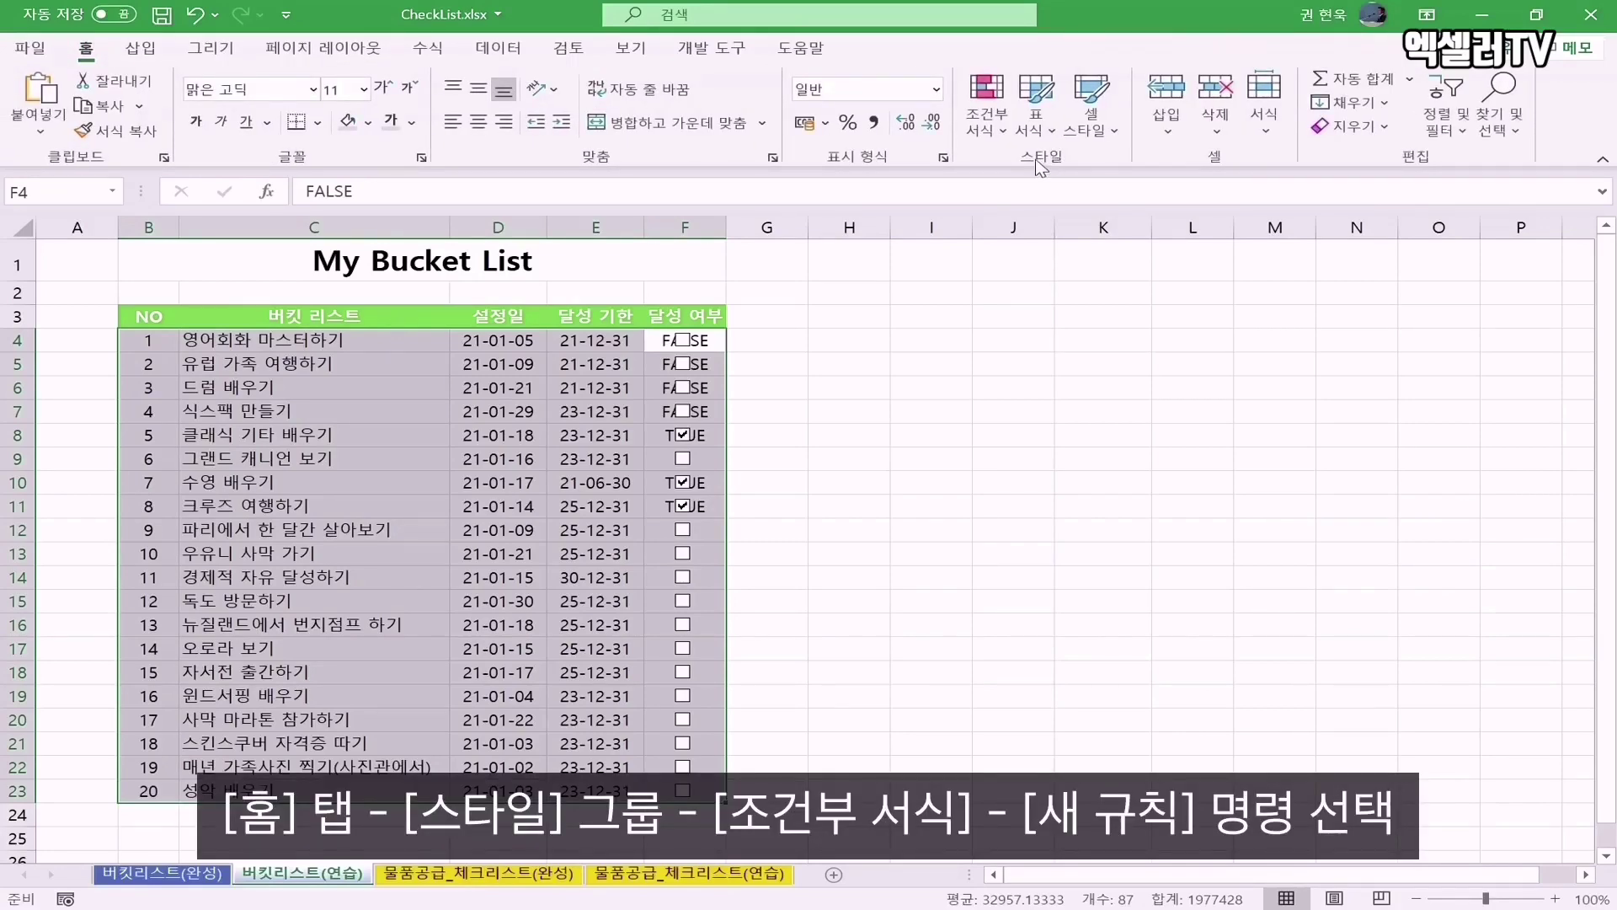
pyautogui.click(989, 126)
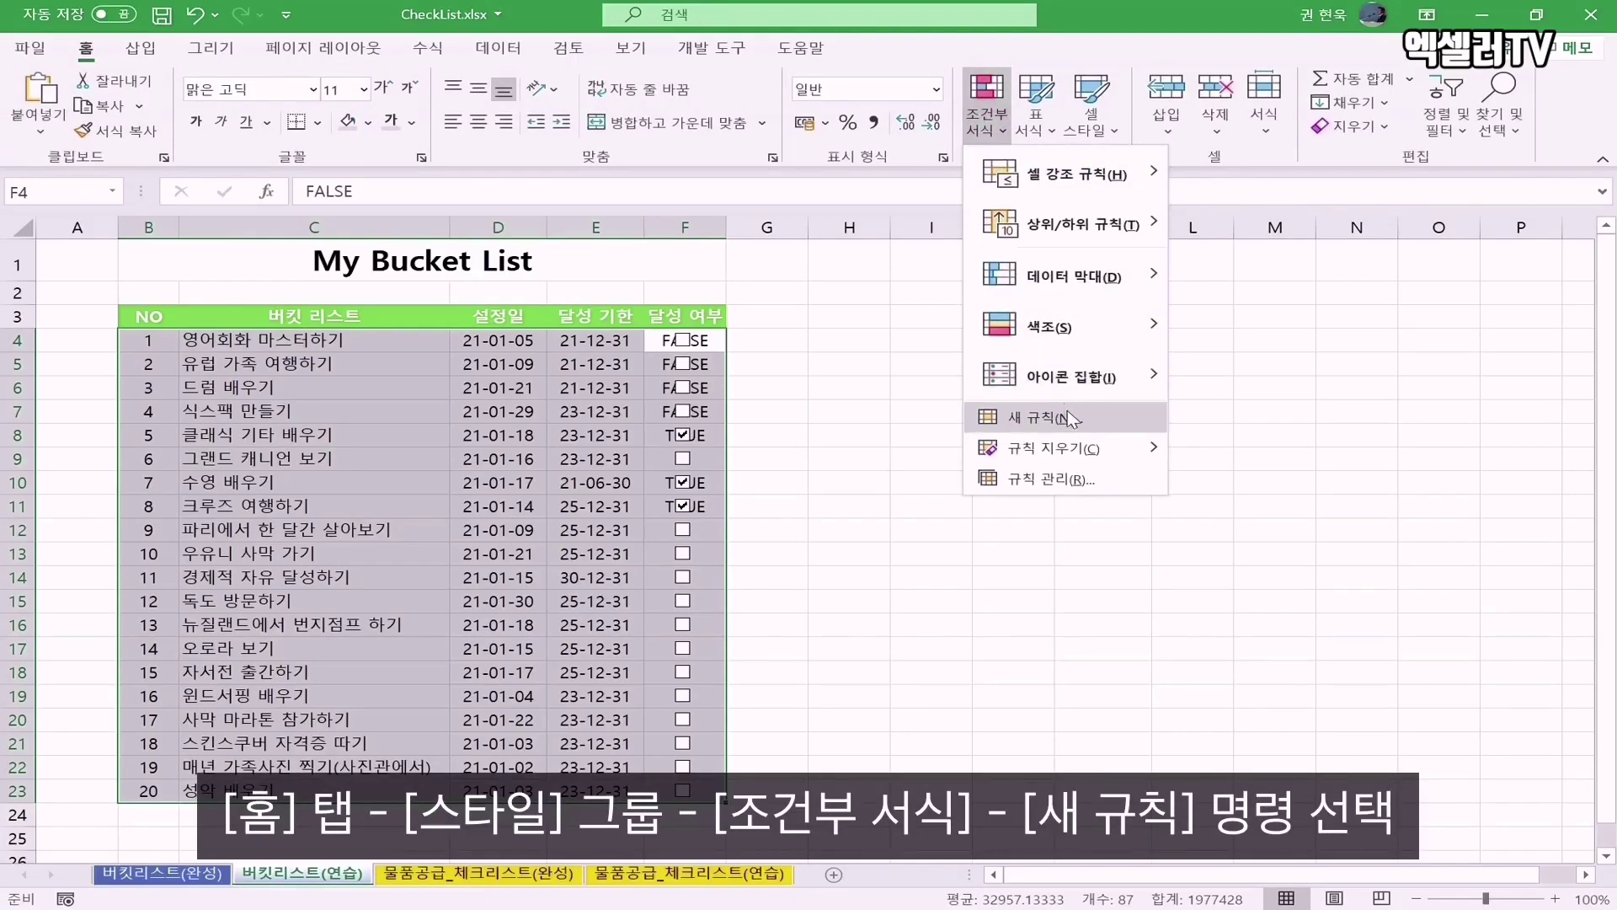
pyautogui.click(1109, 421)
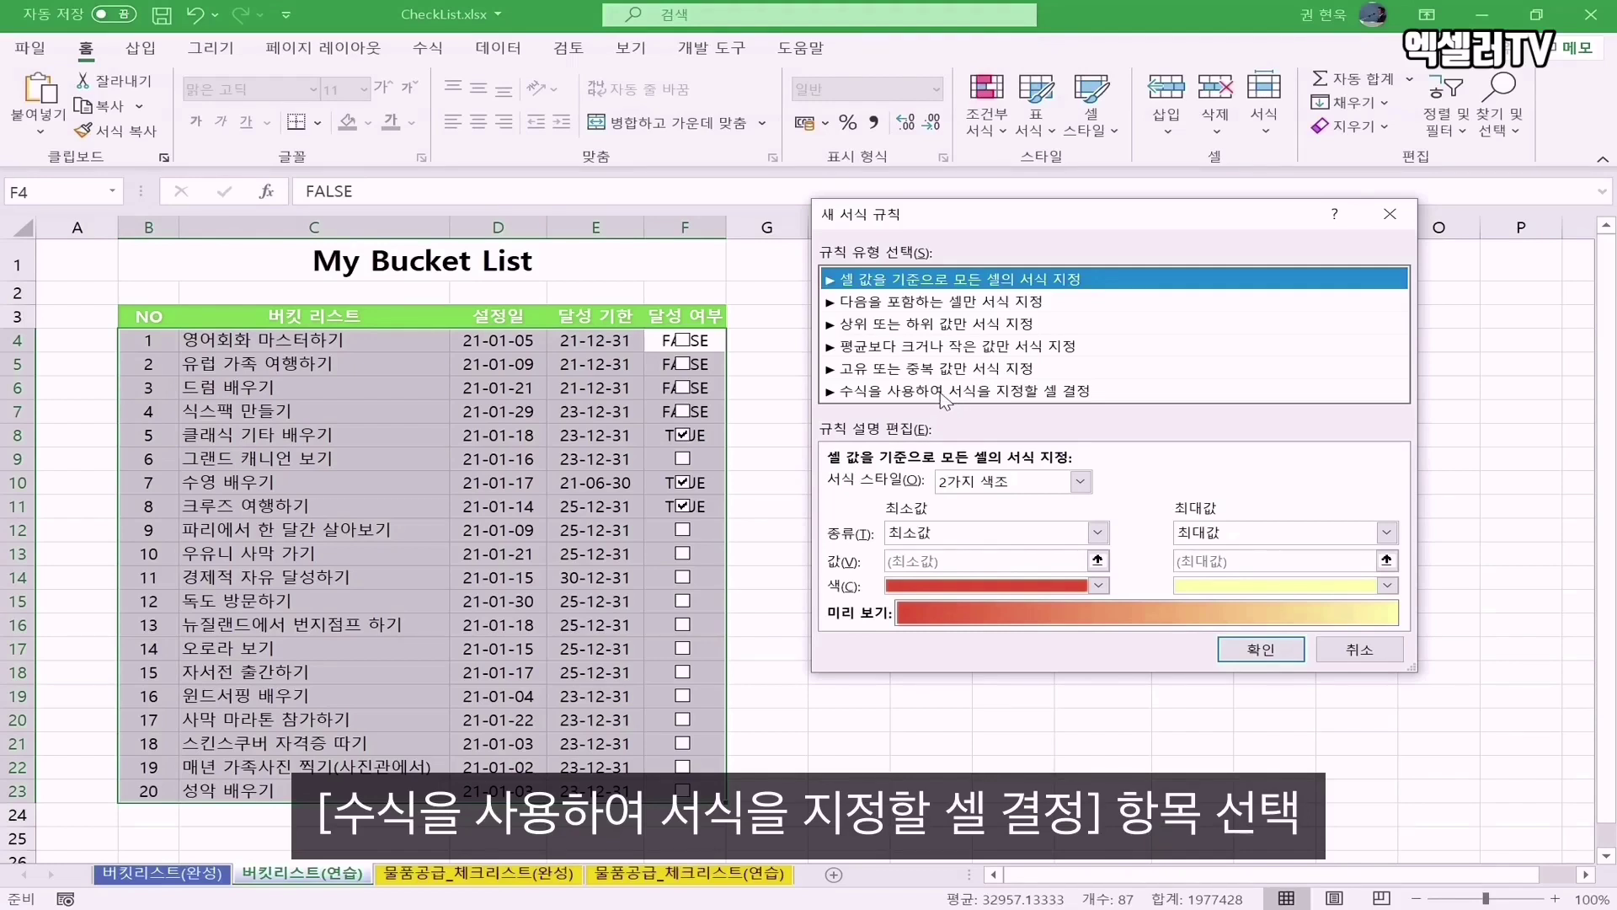
pyautogui.click(942, 392)
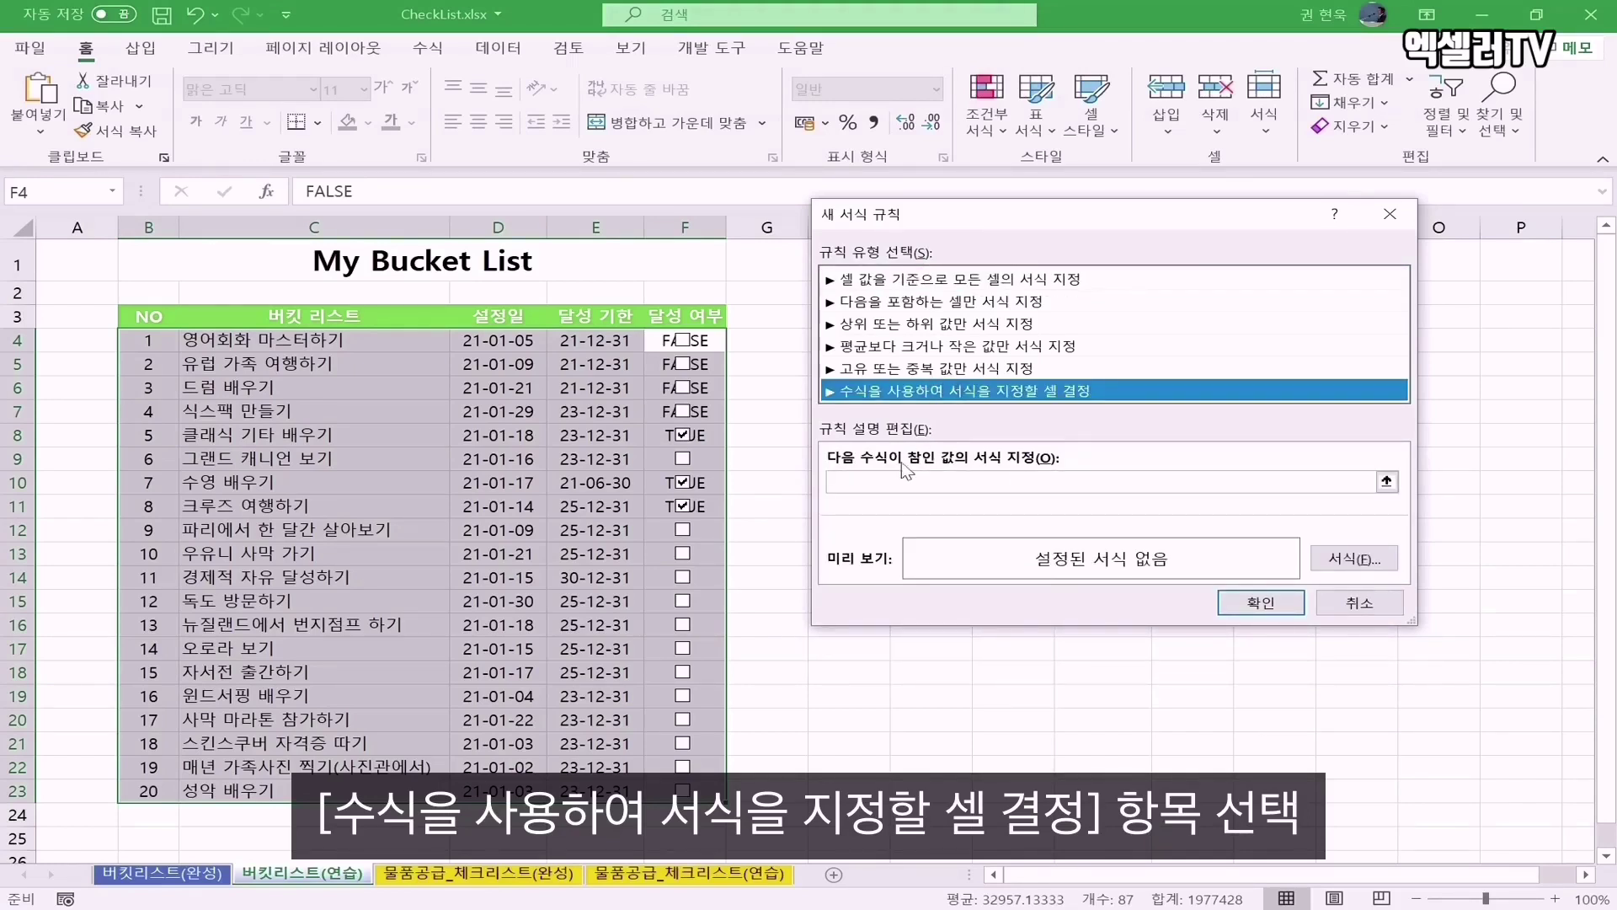
# - Enter =$F4=true as the rule's formula, with only the column reference absolute
pyautogui.click(867, 482)
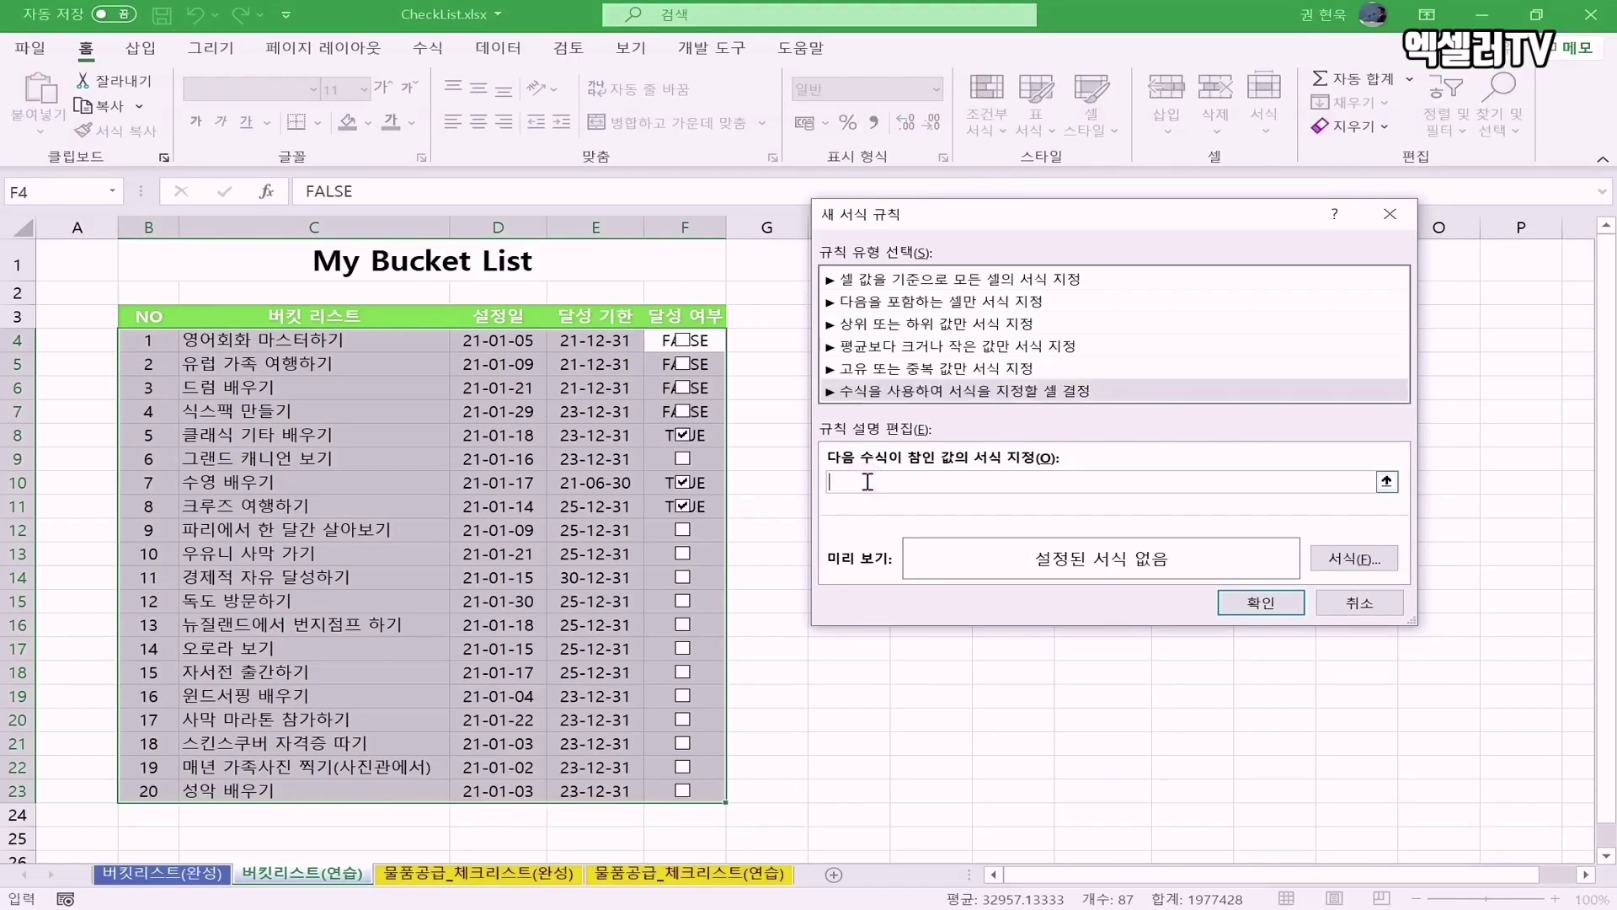
pyautogui.write('=')
pyautogui.click(653, 341)
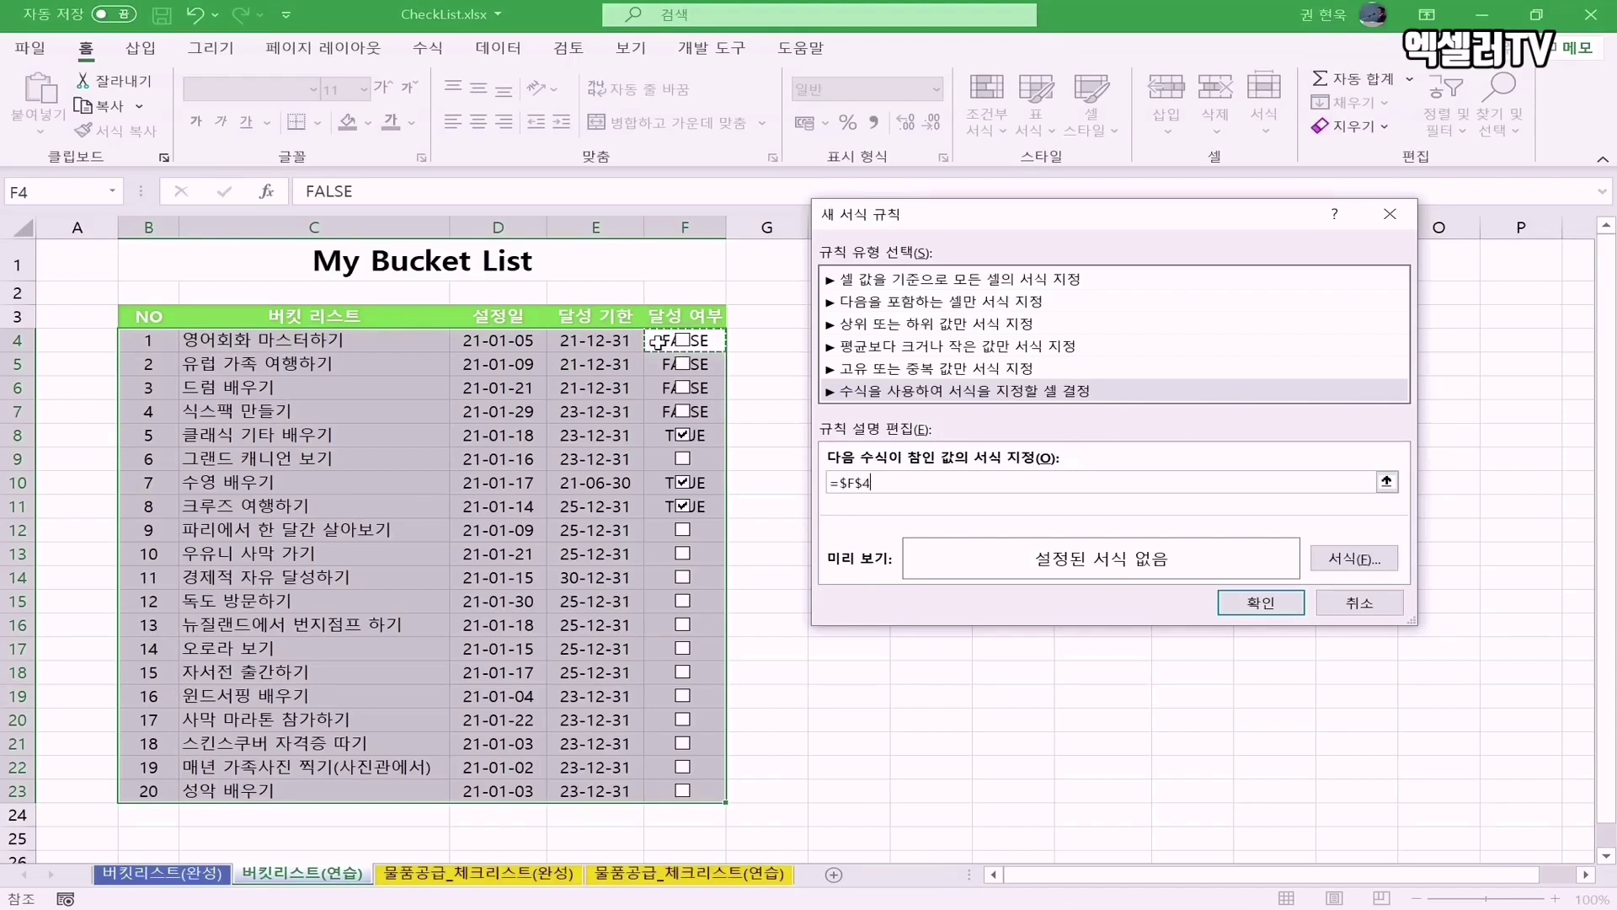
pyautogui.press('F4')
pyautogui.press('F4')
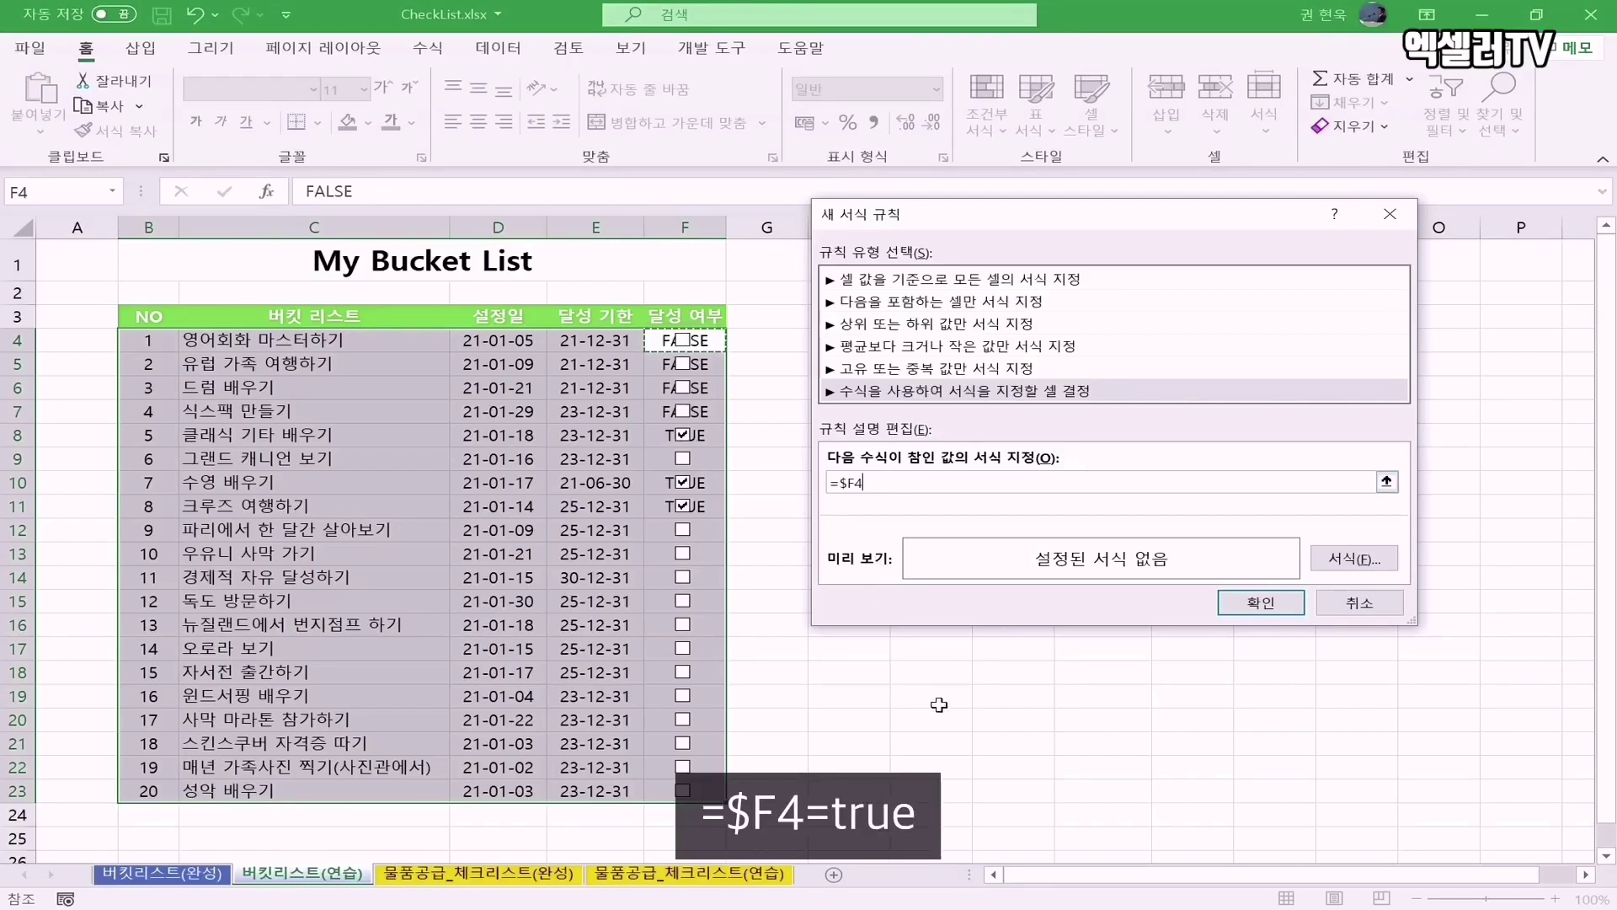
pyautogui.write('=true')
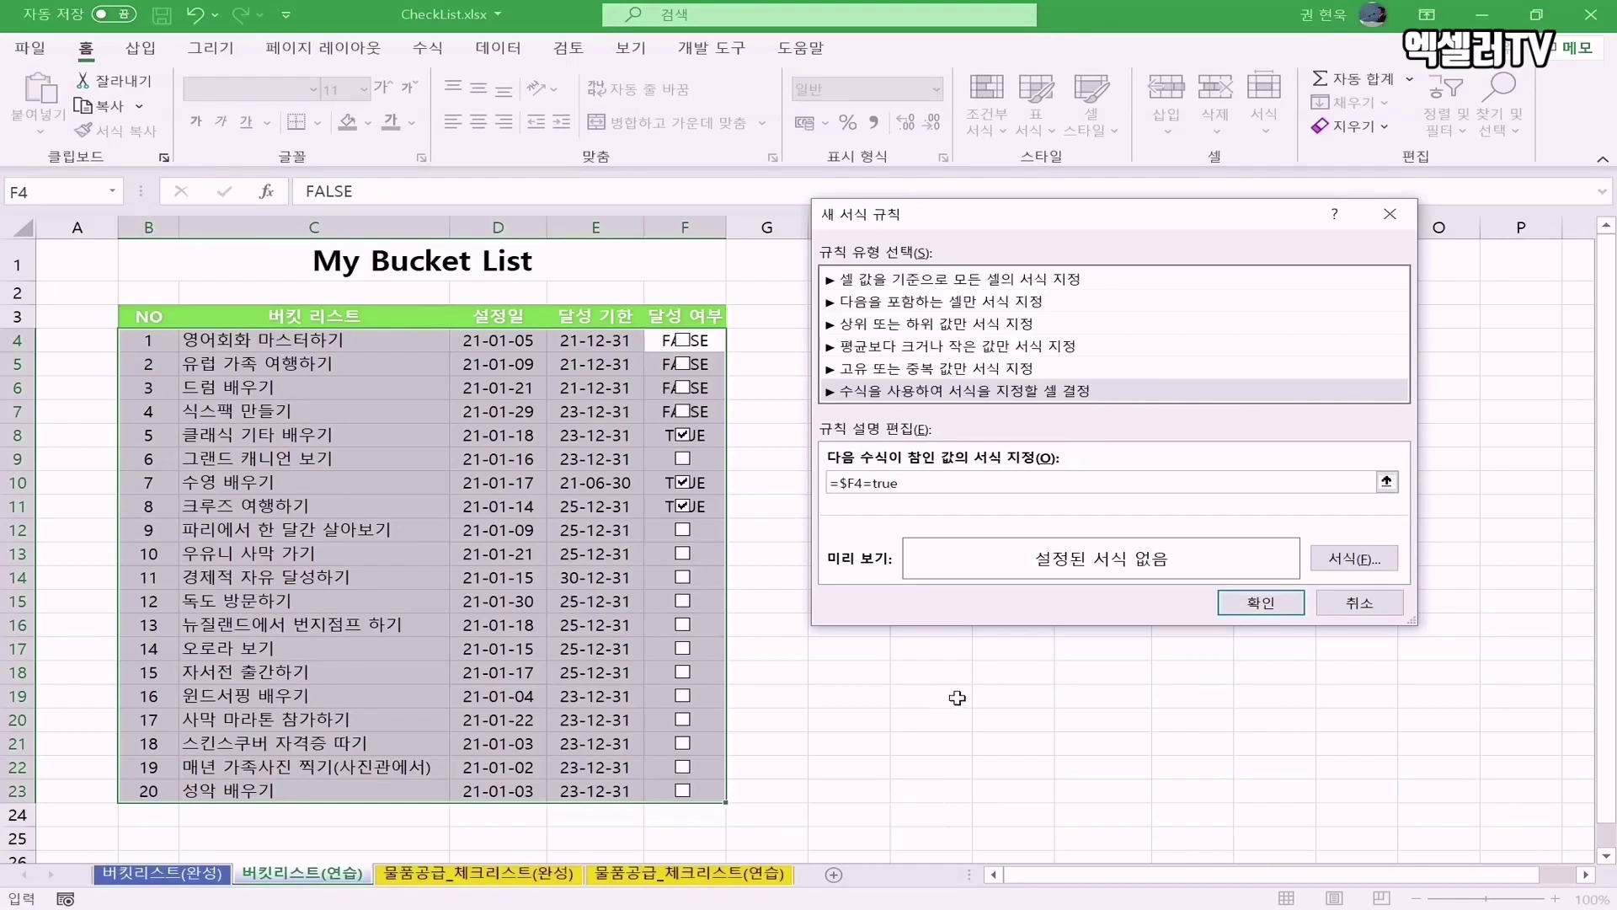
# - Give the conditional formatting rule a yellow background fill and apply it to the list
pyautogui.click(1355, 560)
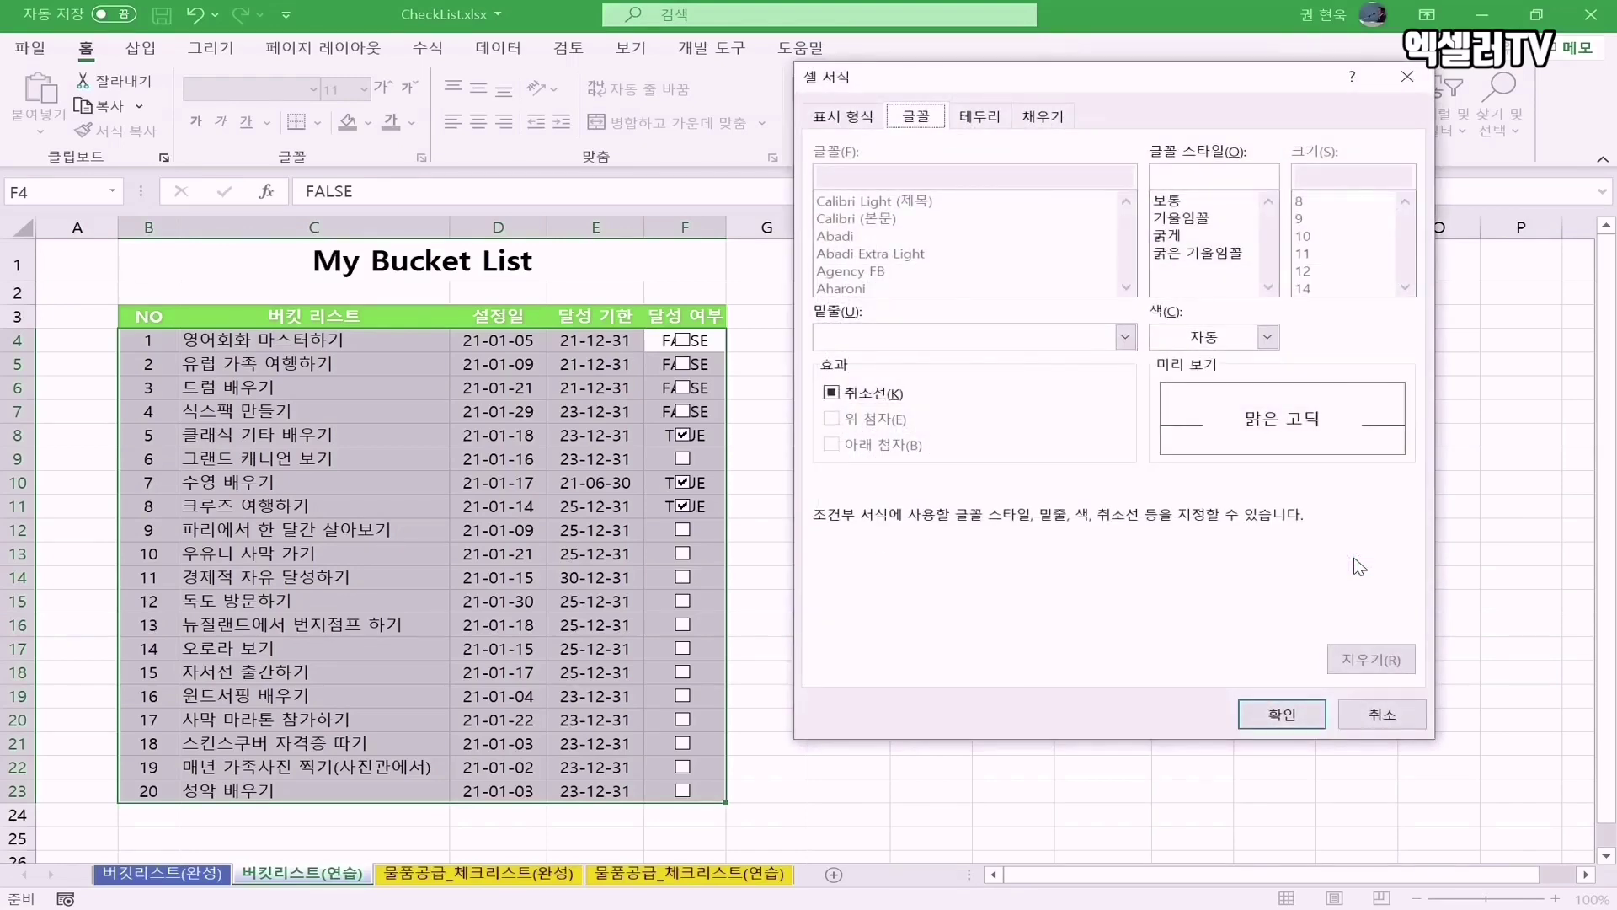
pyautogui.click(1051, 118)
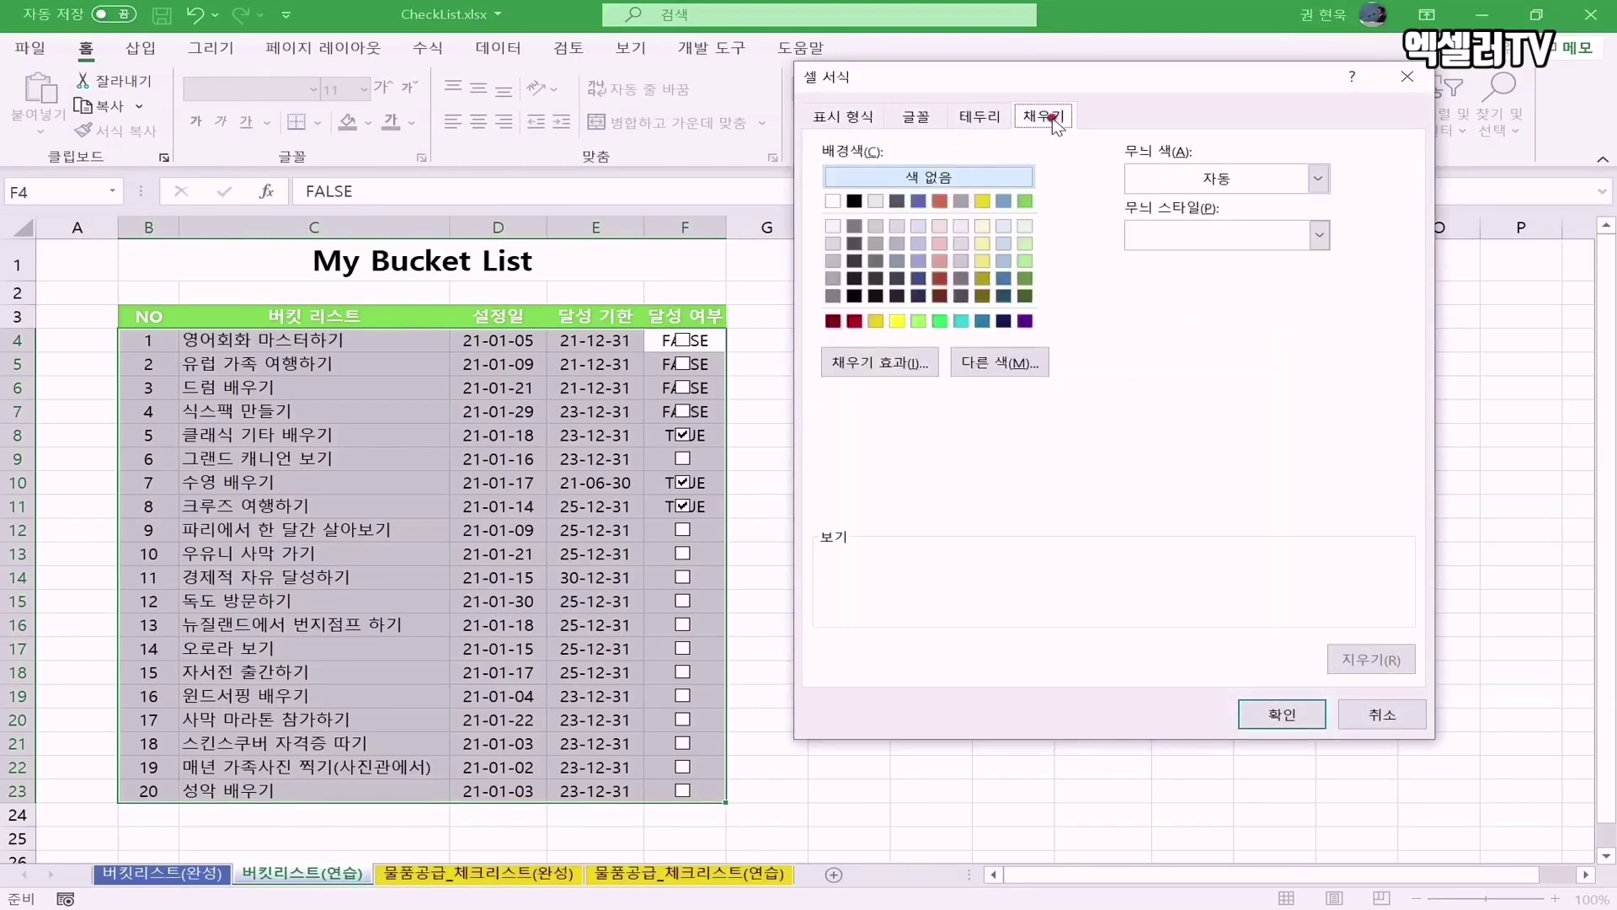
pyautogui.click(898, 325)
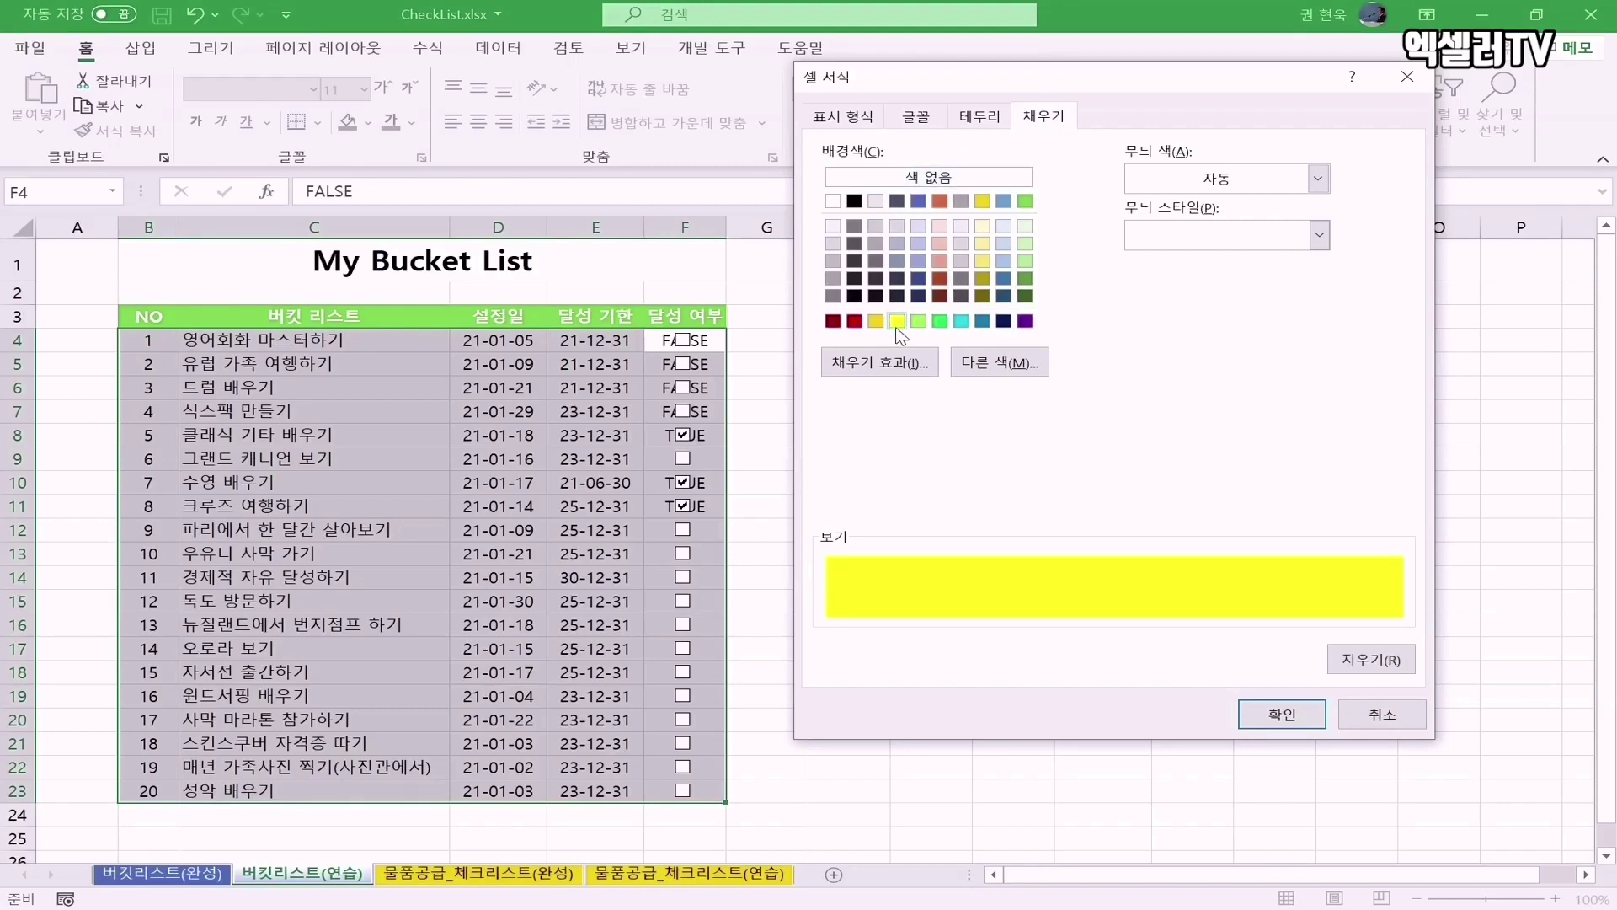
pyautogui.click(1301, 716)
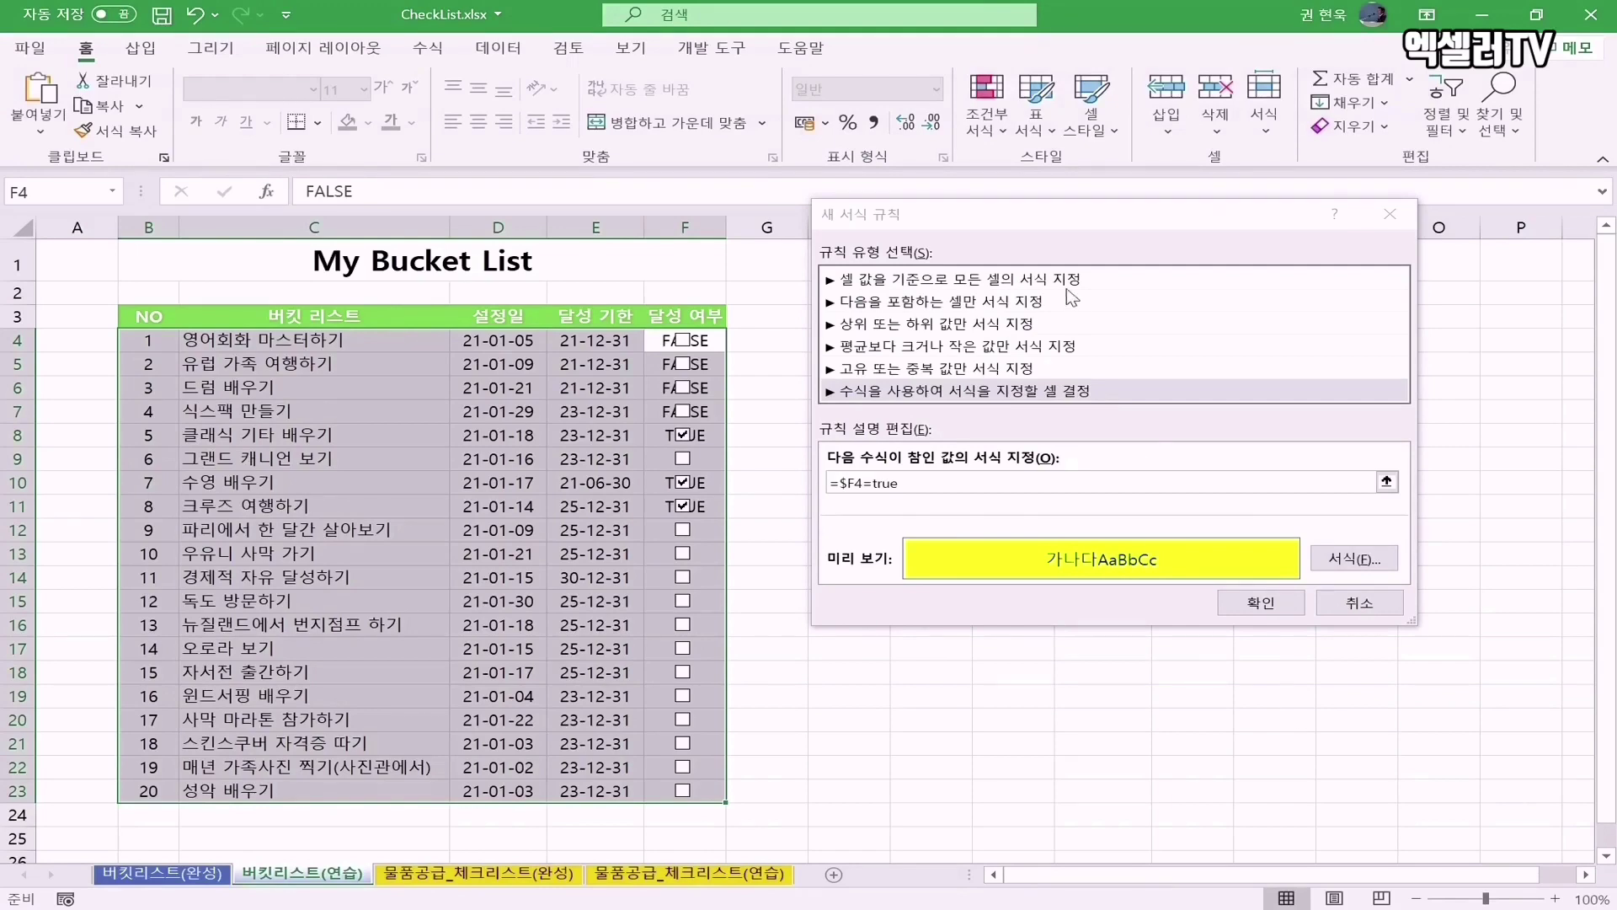
pyautogui.click(1275, 606)
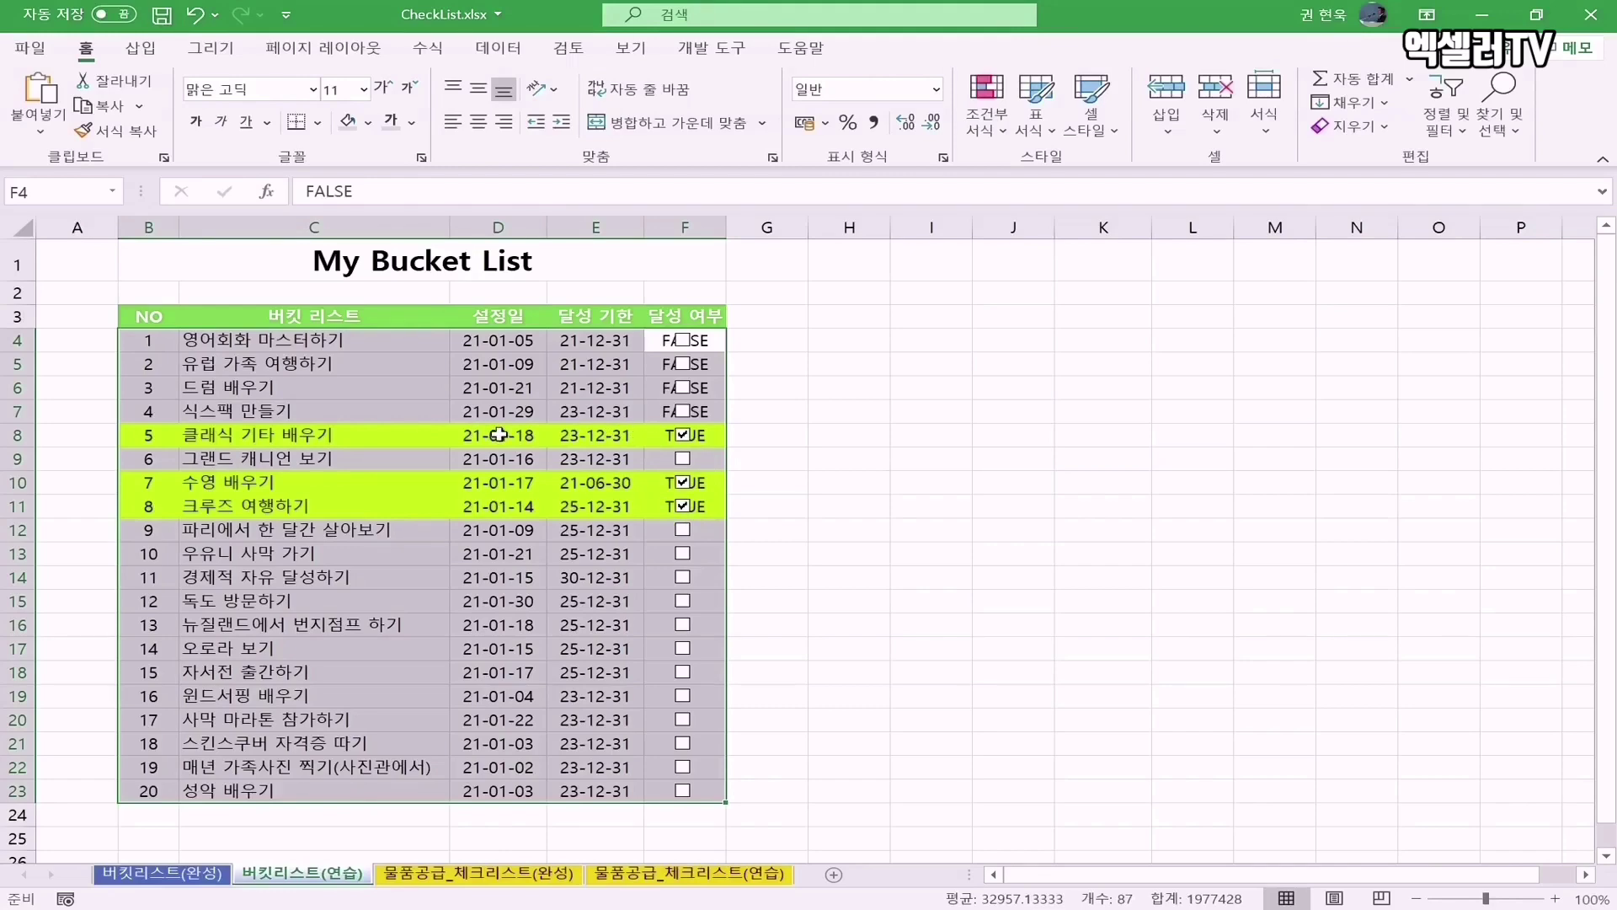
pyautogui.click(439, 435)
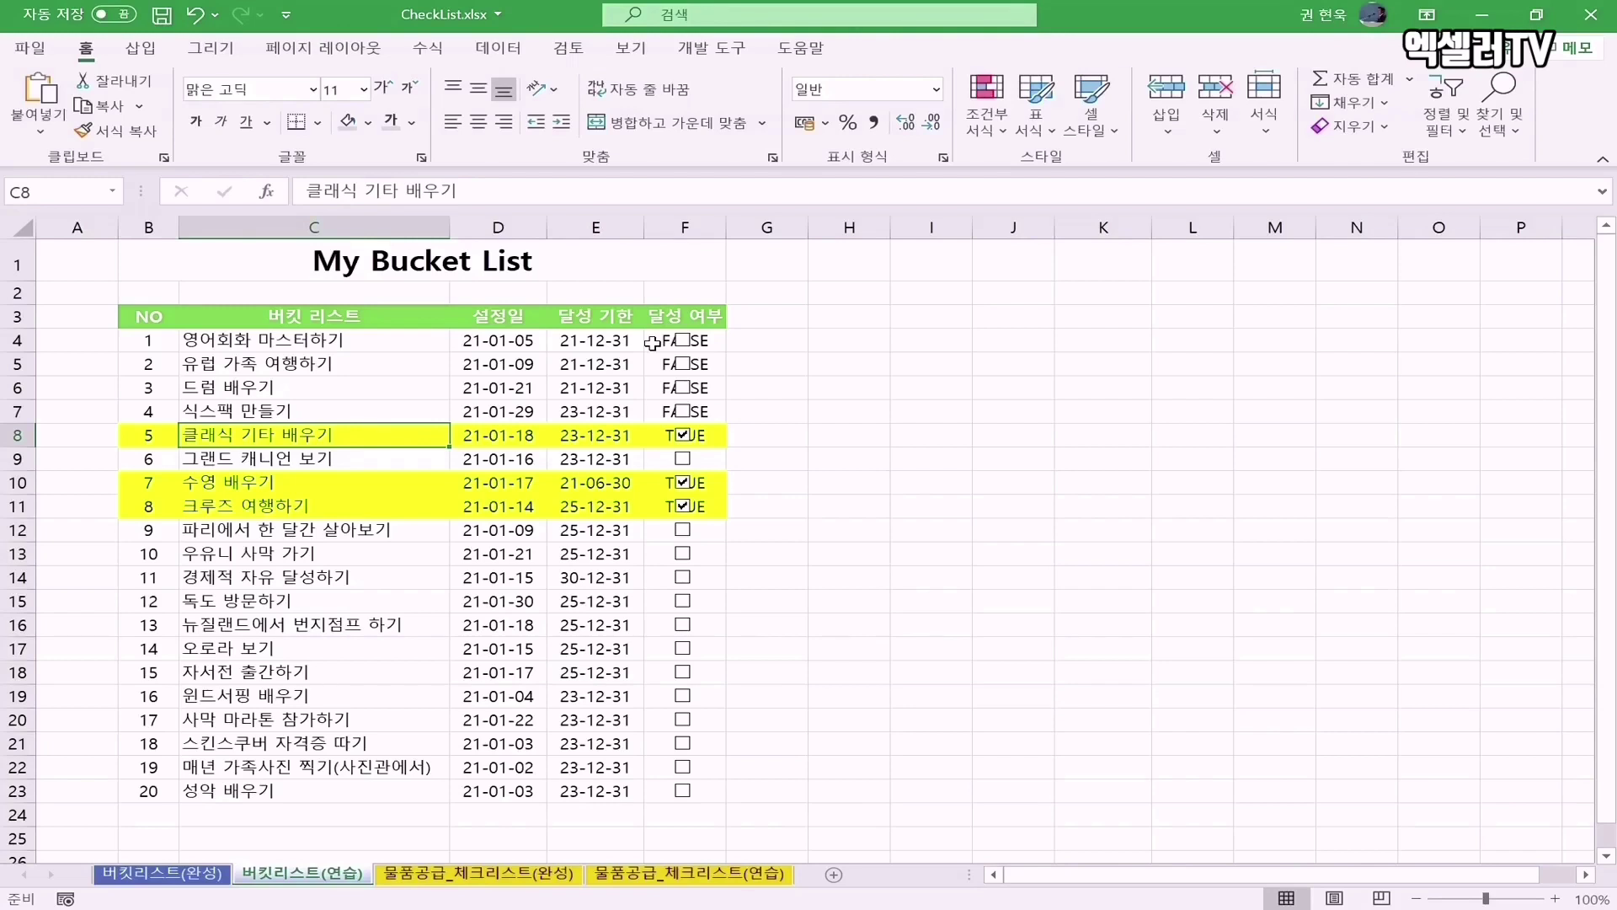
# - Try hiding the TRUE/FALSE text in F4:F23 with a white font colour, and undo the colour change
pyautogui.moveTo(653, 344); pyautogui.dragTo(682, 792)
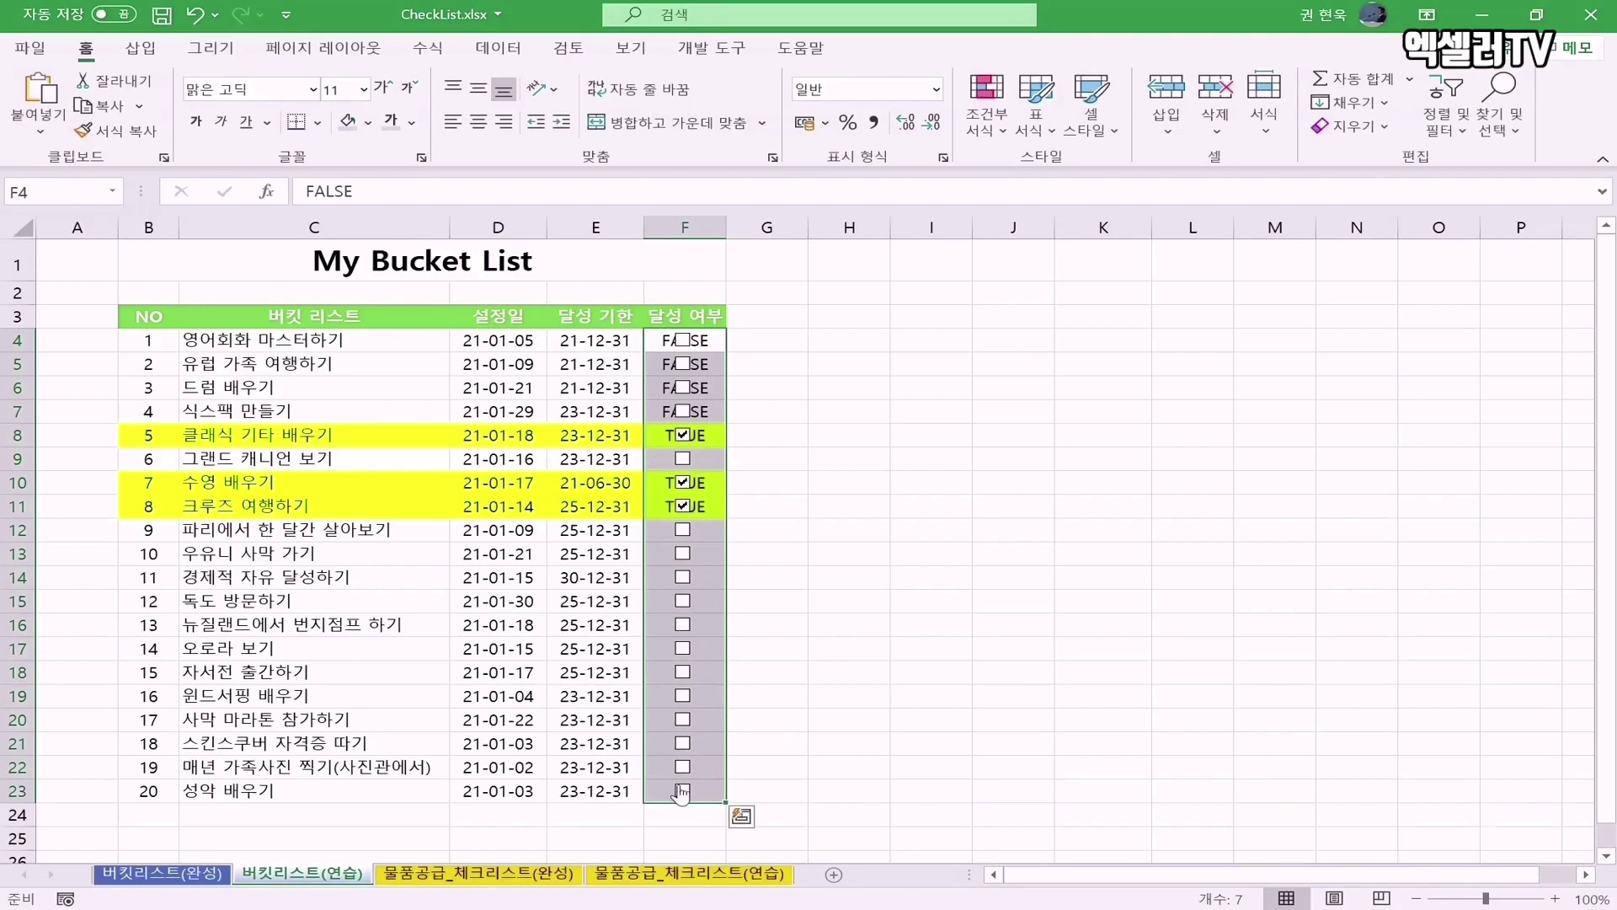
pyautogui.click(412, 123)
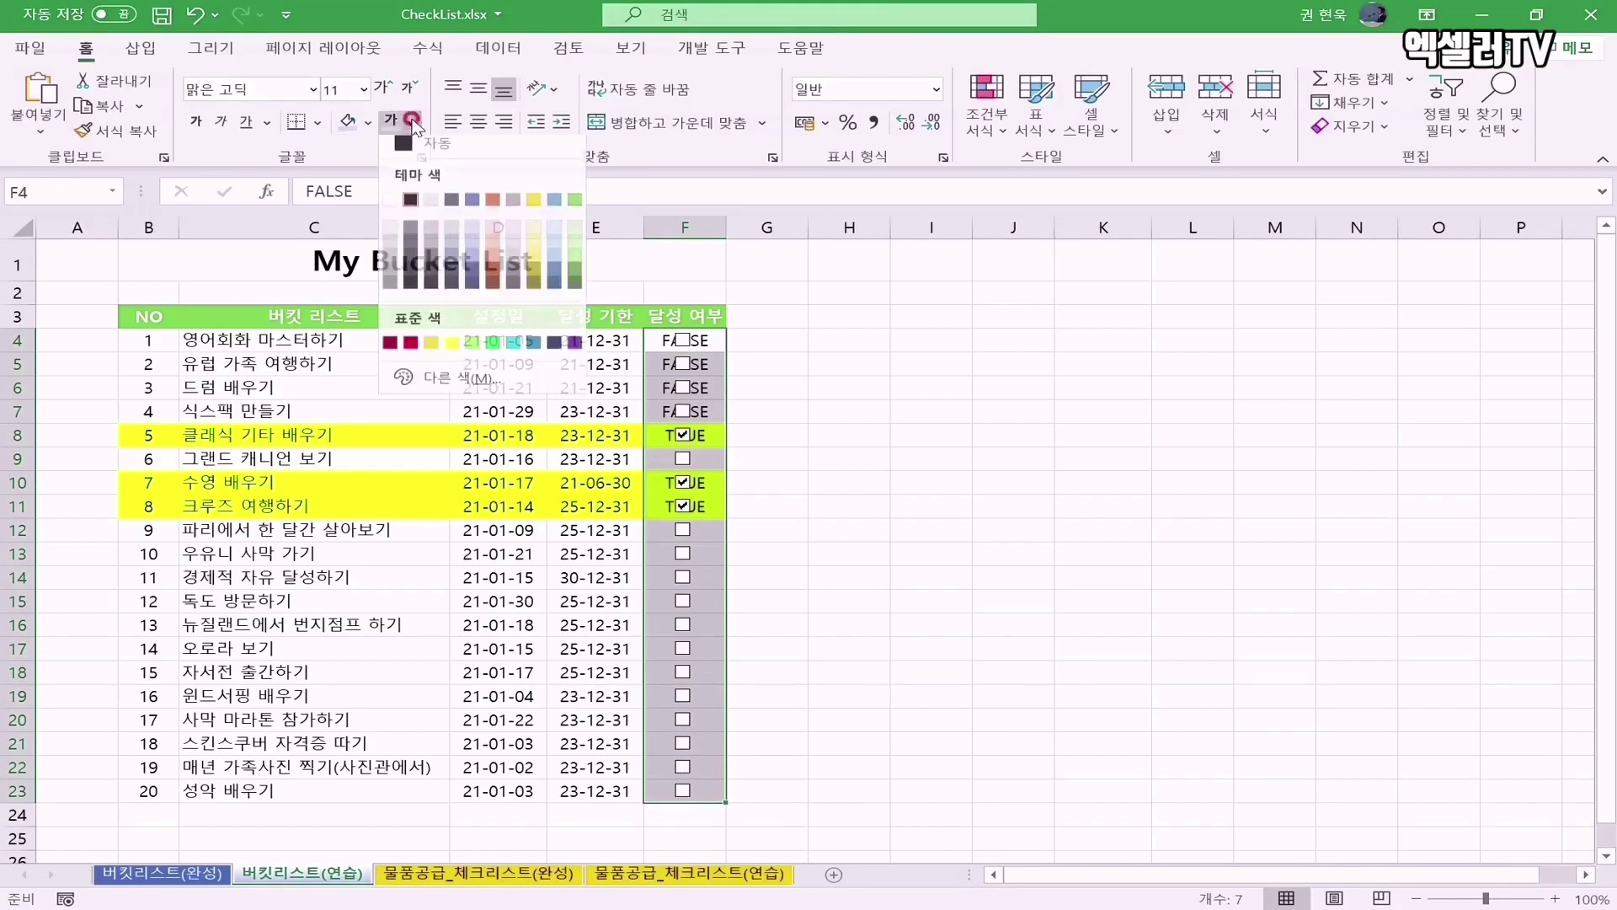
pyautogui.click(390, 208)
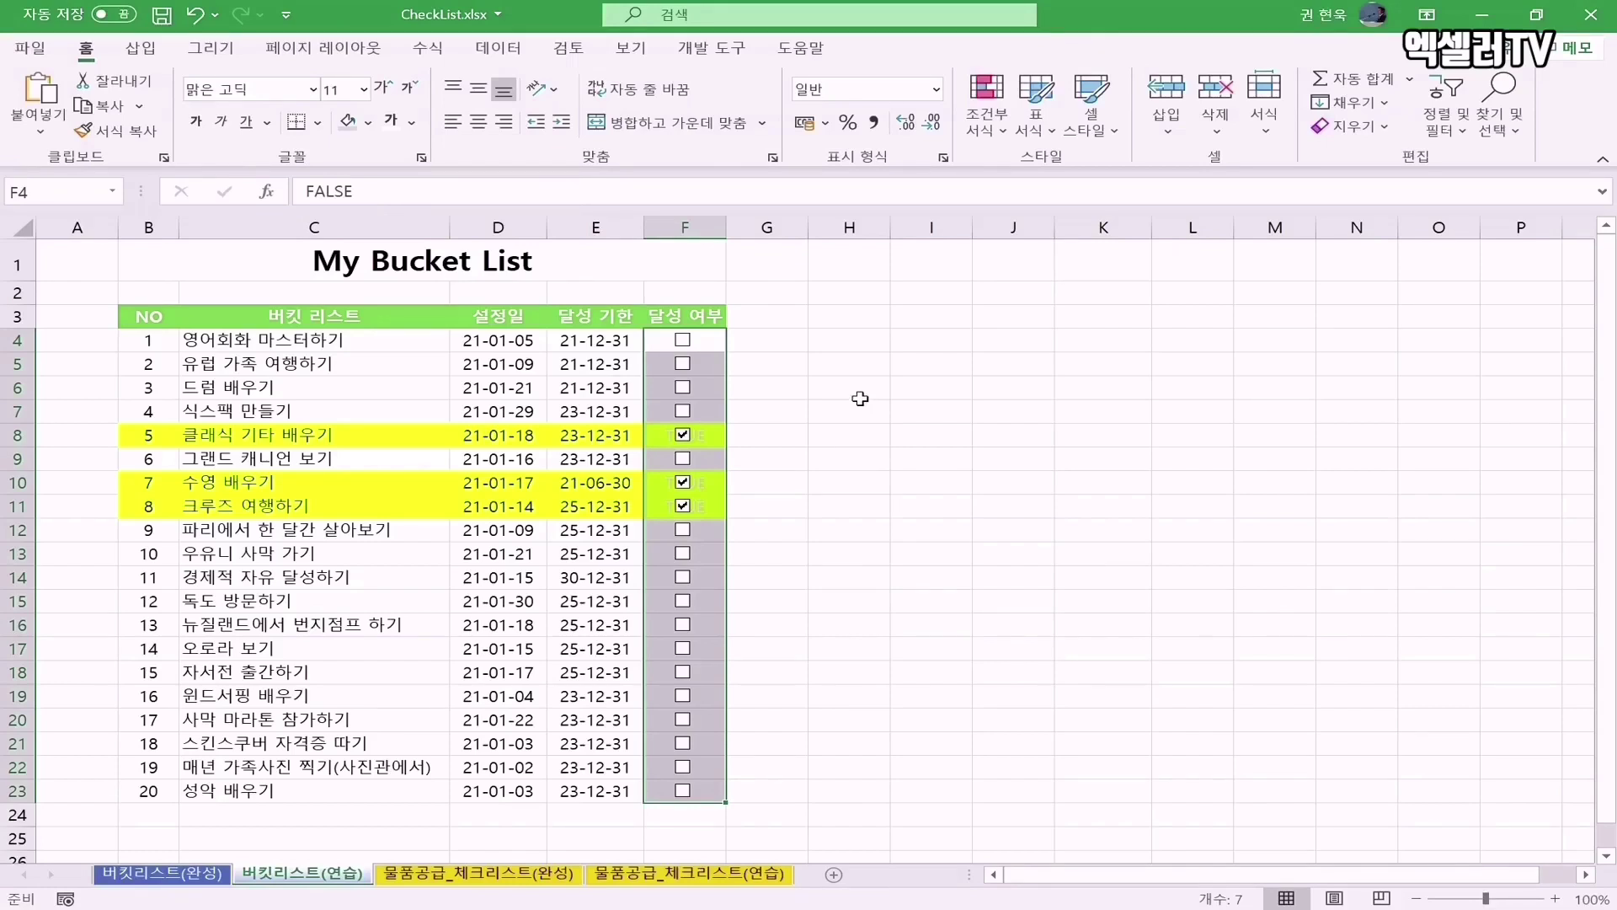
pyautogui.hotkey('ctrl', 'z')
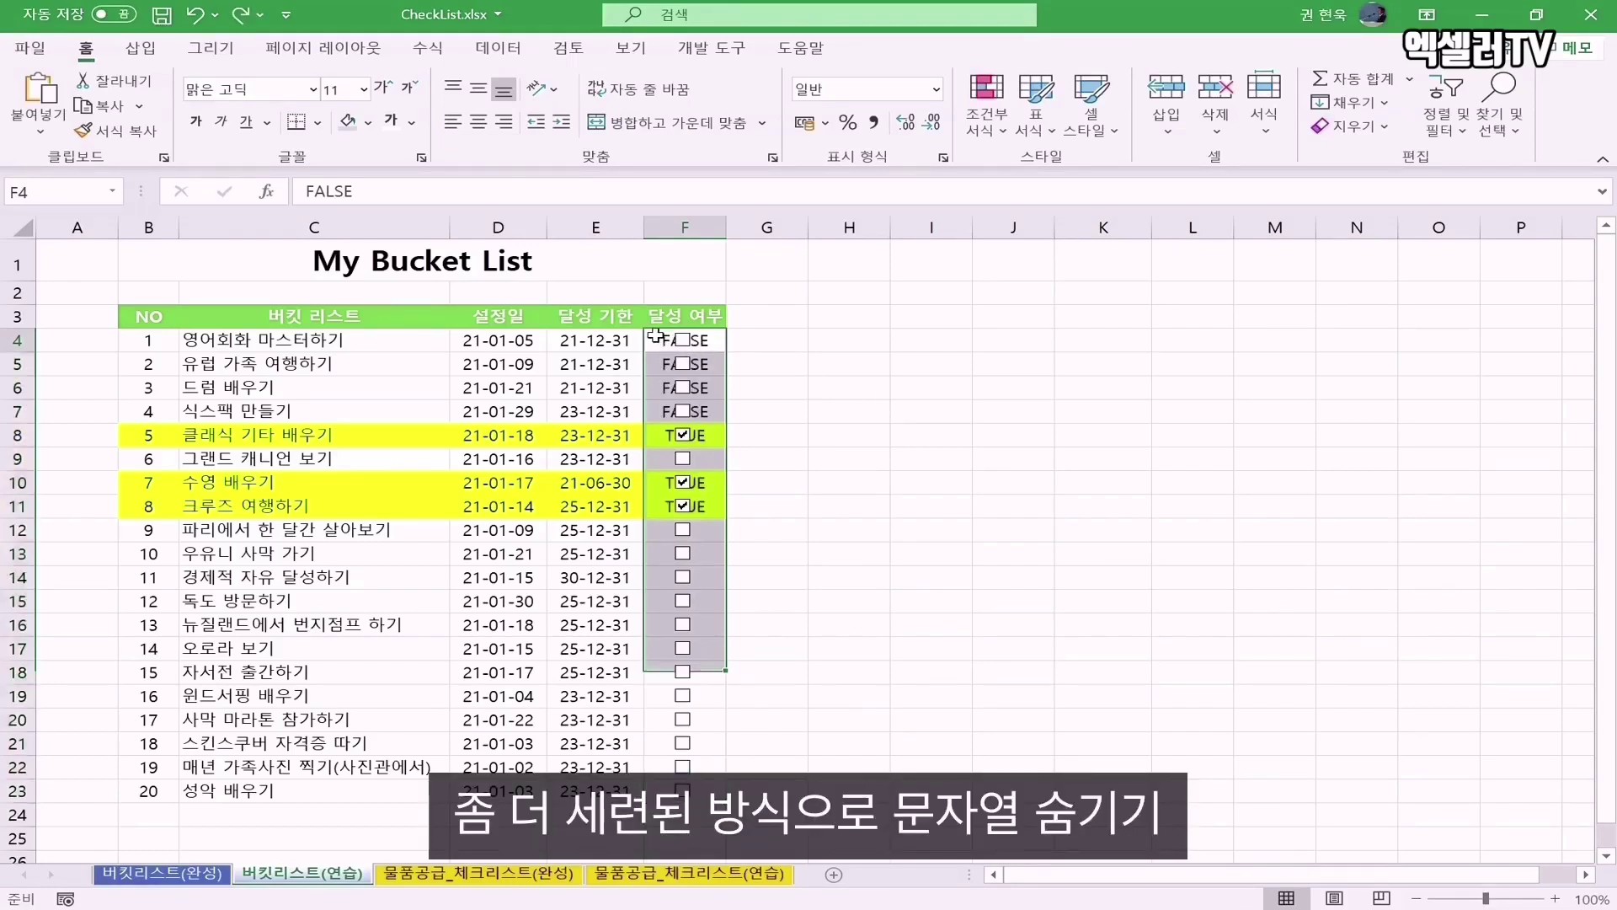
# - Hide the TRUE/FALSE text in F4:F23 by applying the custom number format ;;; to the cells
pyautogui.moveTo(662, 336); pyautogui.dragTo(652, 789)
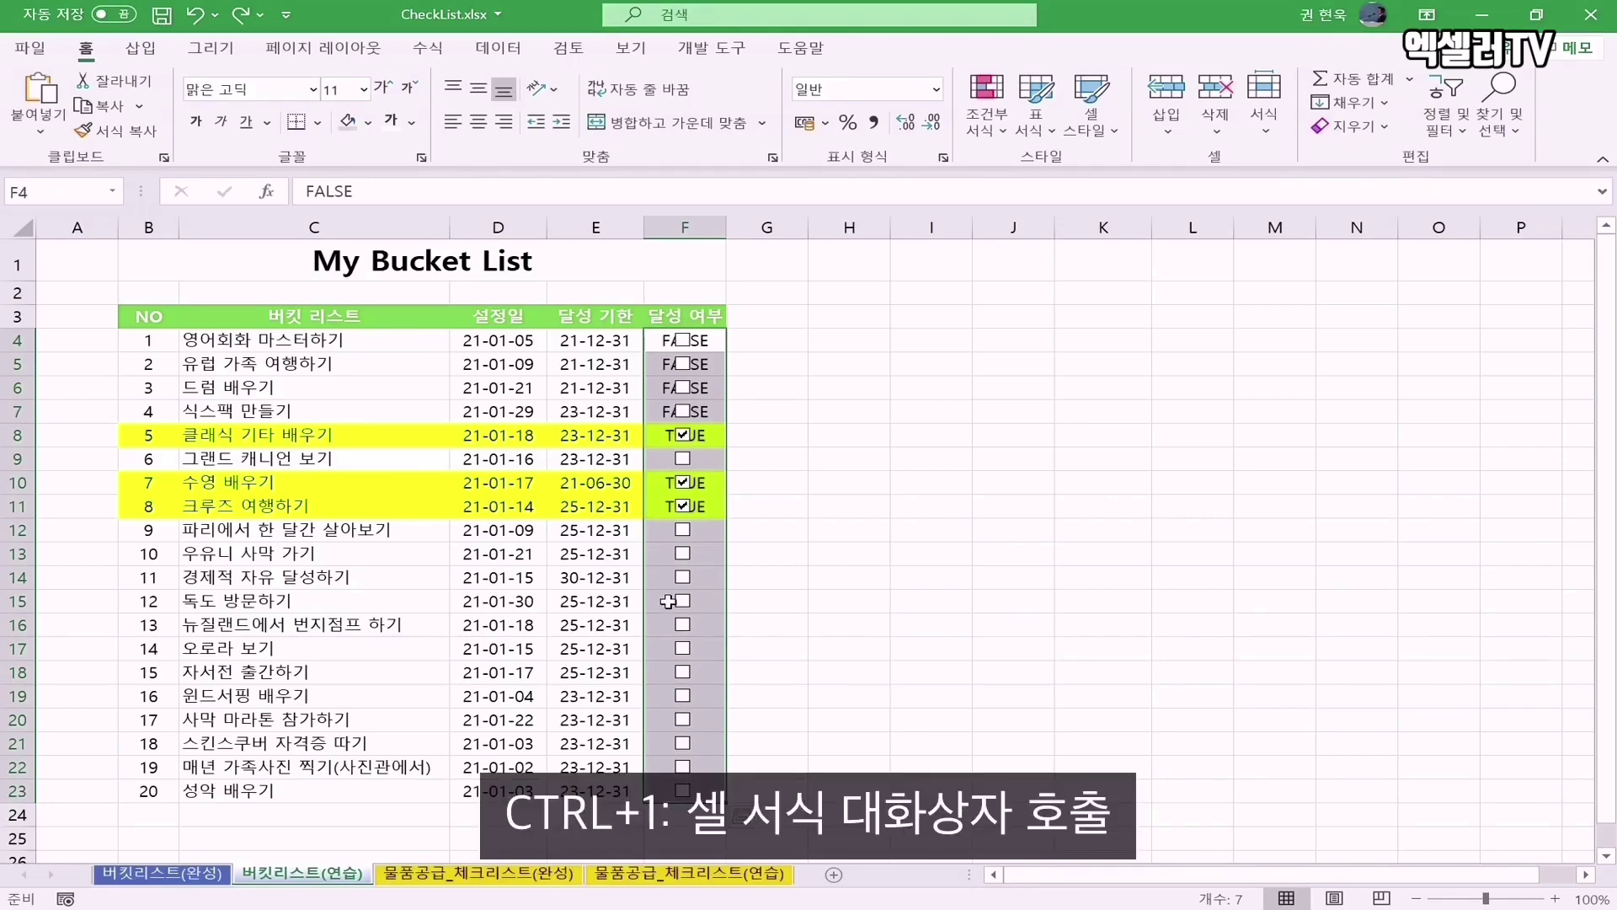
pyautogui.hotkey('ctrl', '1')
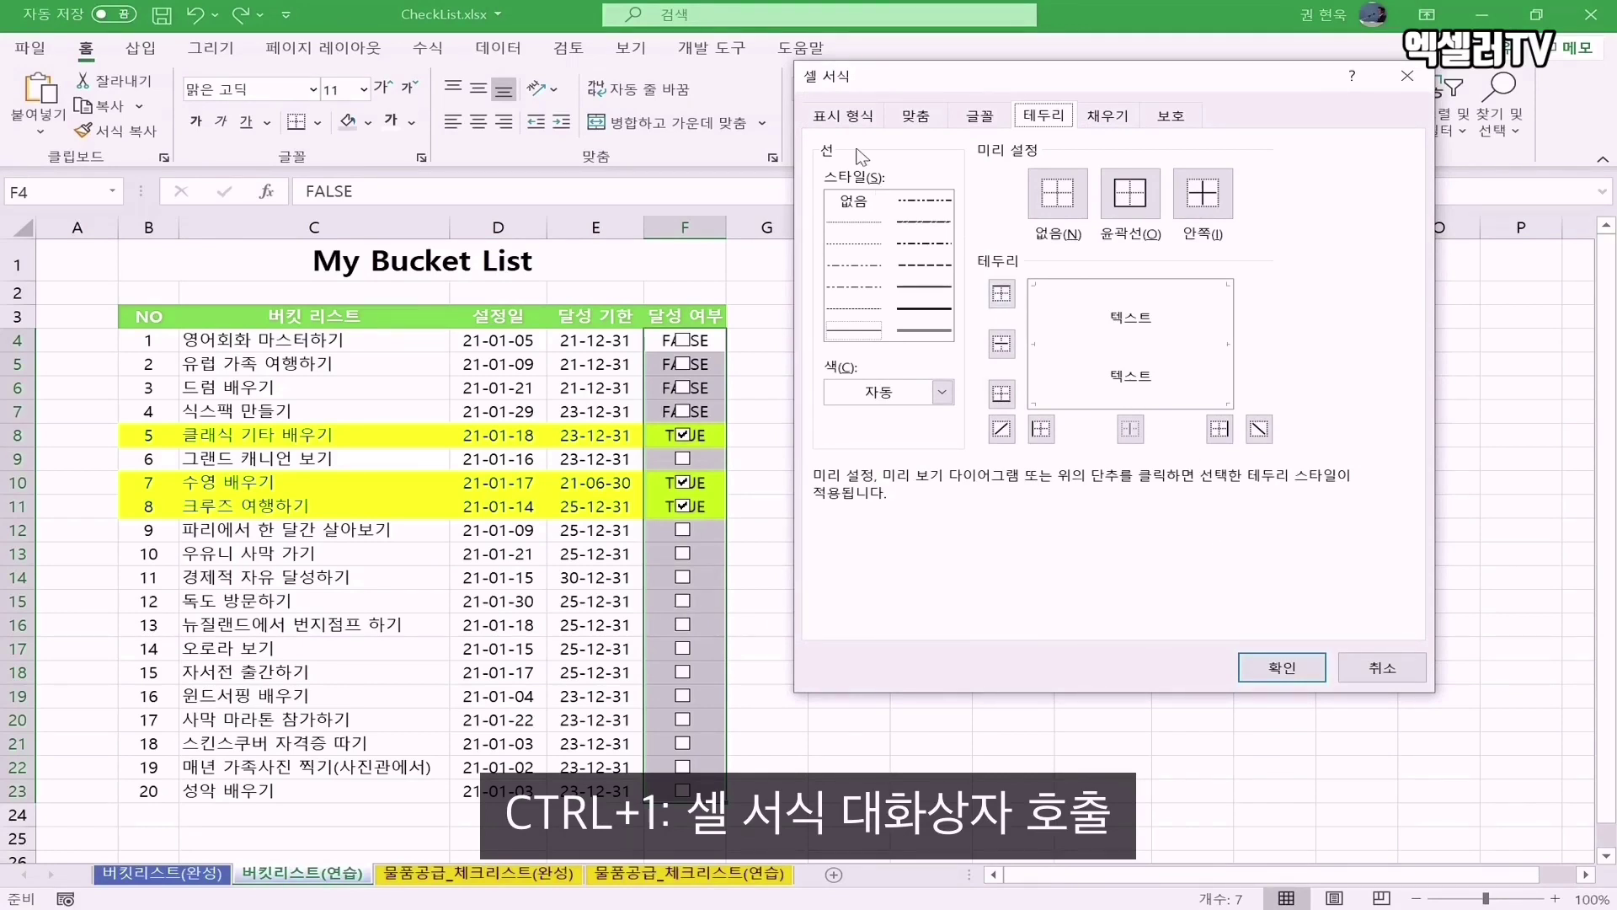
pyautogui.click(846, 122)
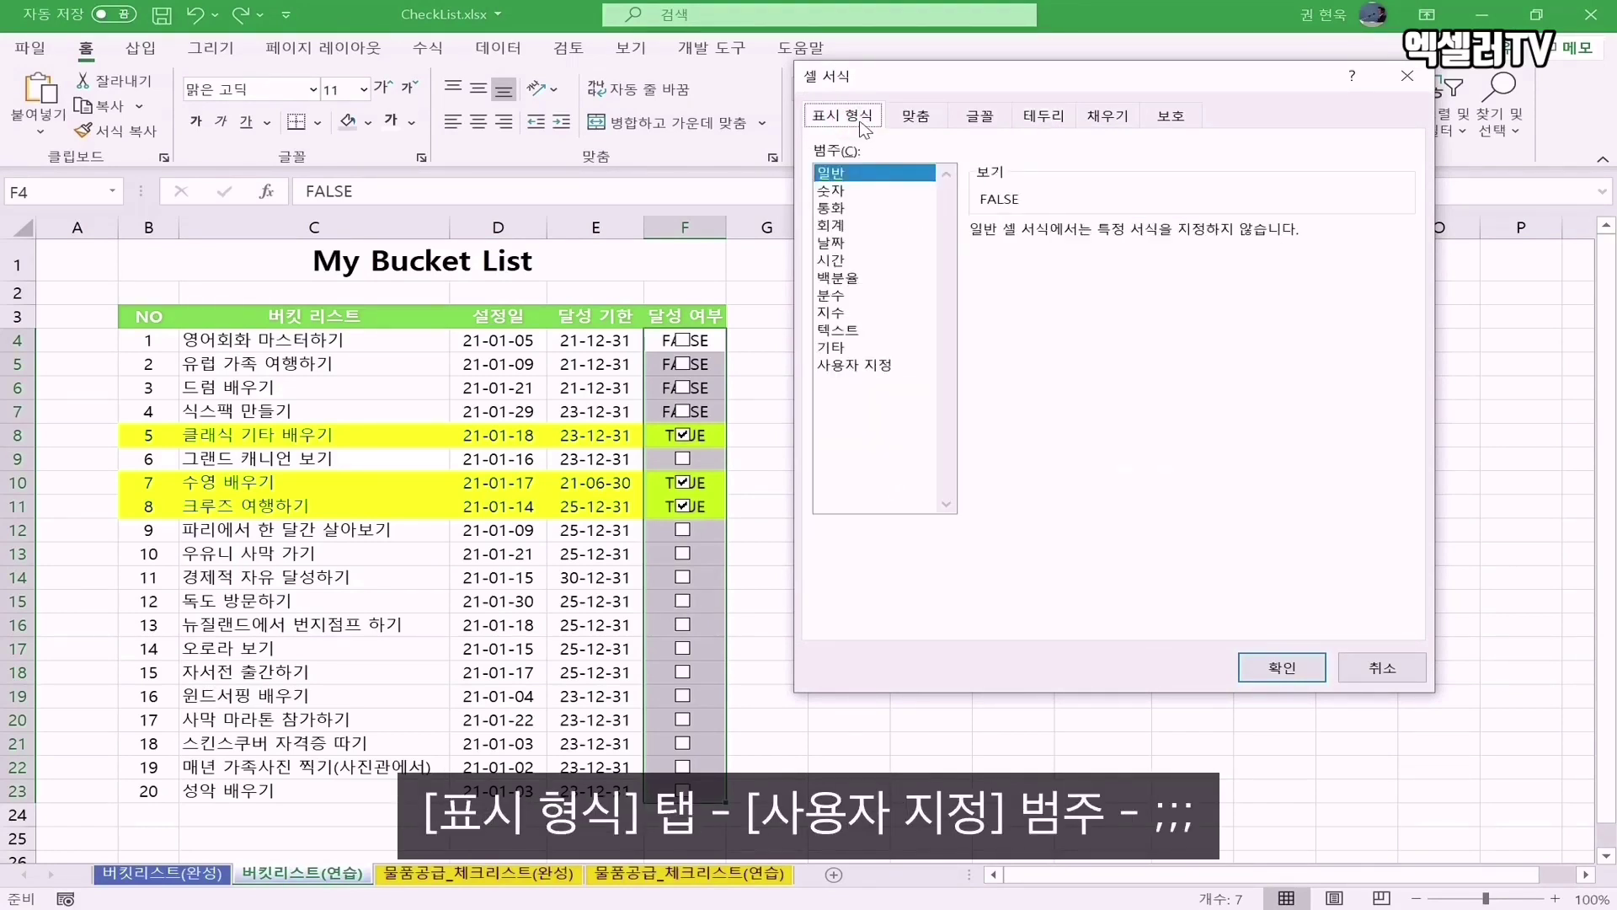
pyautogui.click(889, 367)
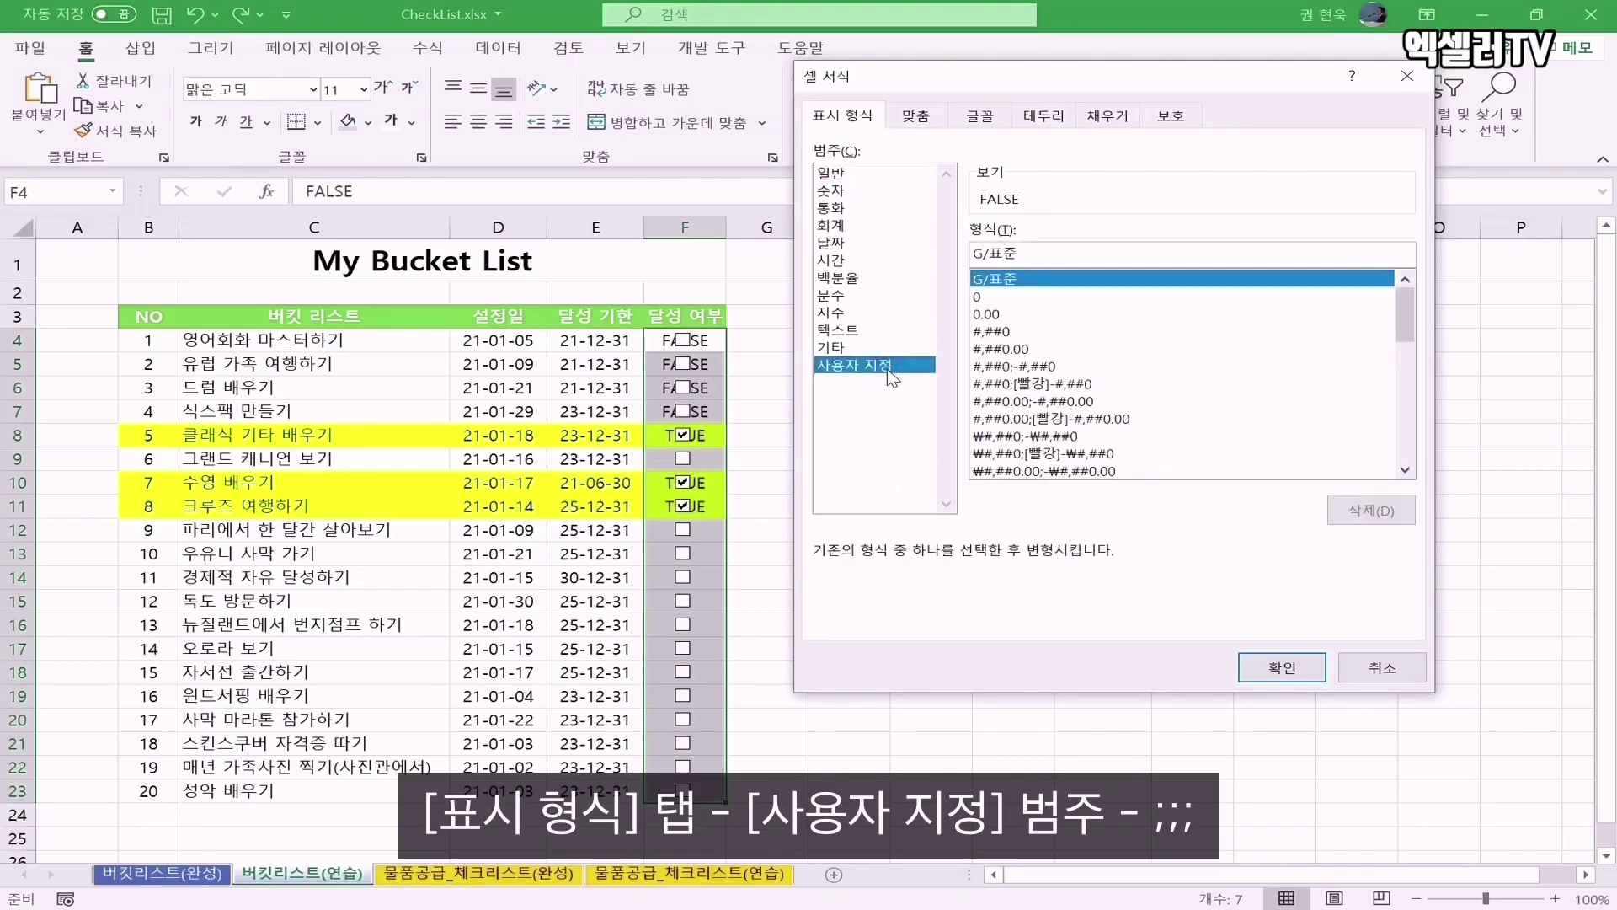
pyautogui.click(1038, 253)
pyautogui.press('BackSpace')
pyautogui.press('BackSpace')
pyautogui.press('BackSpace')
pyautogui.press('BackSpace')
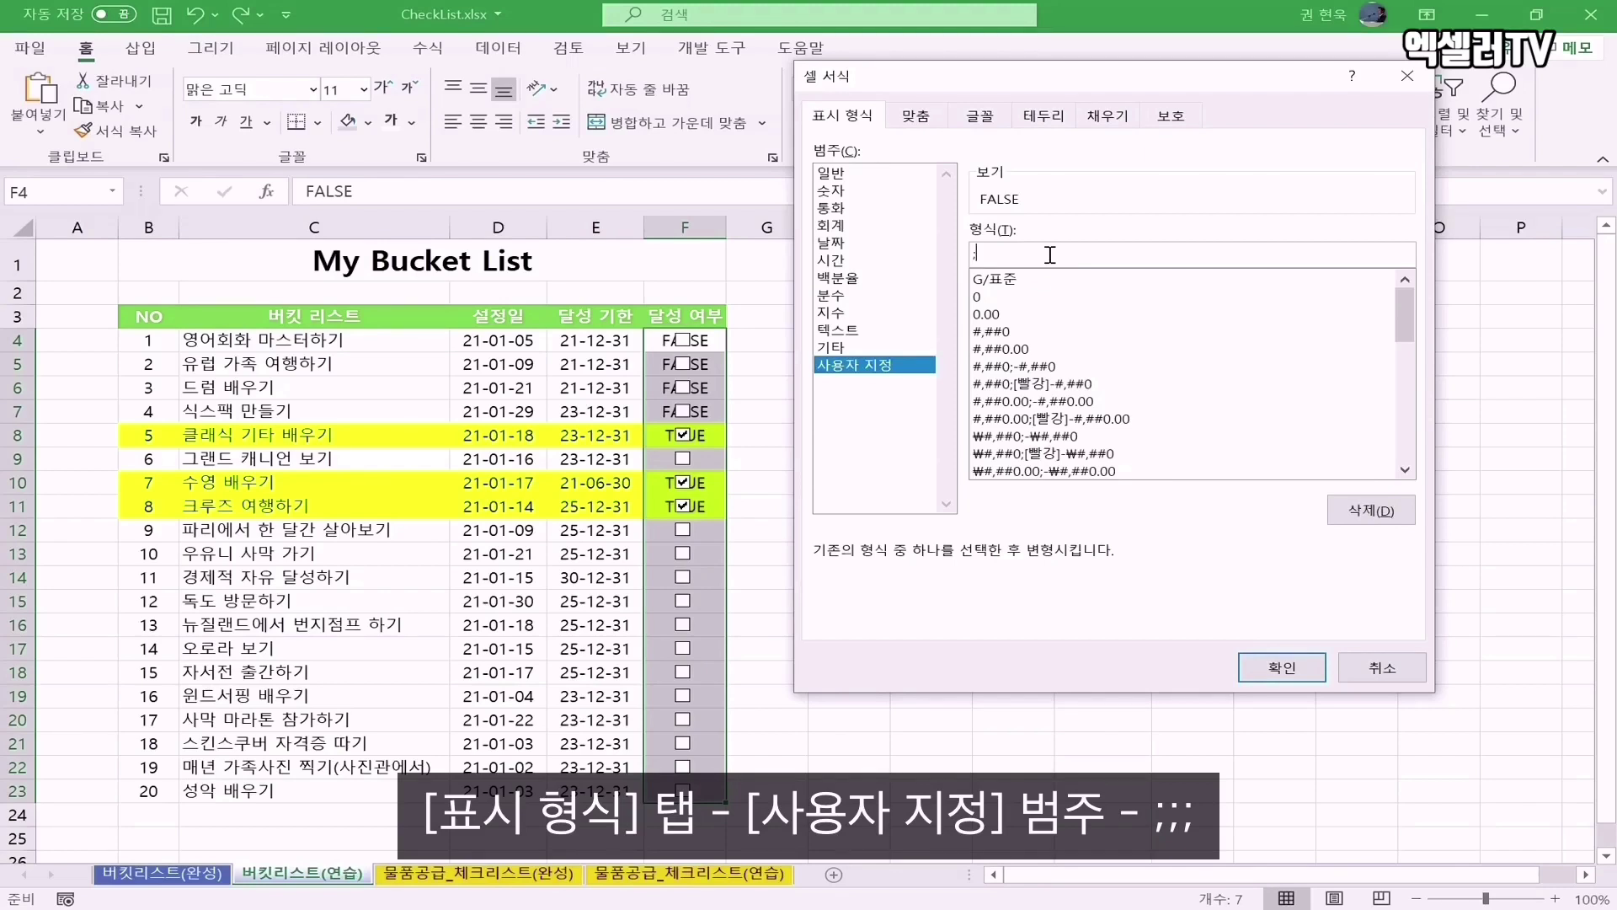
pyautogui.write(';;;')
pyautogui.click(1310, 667)
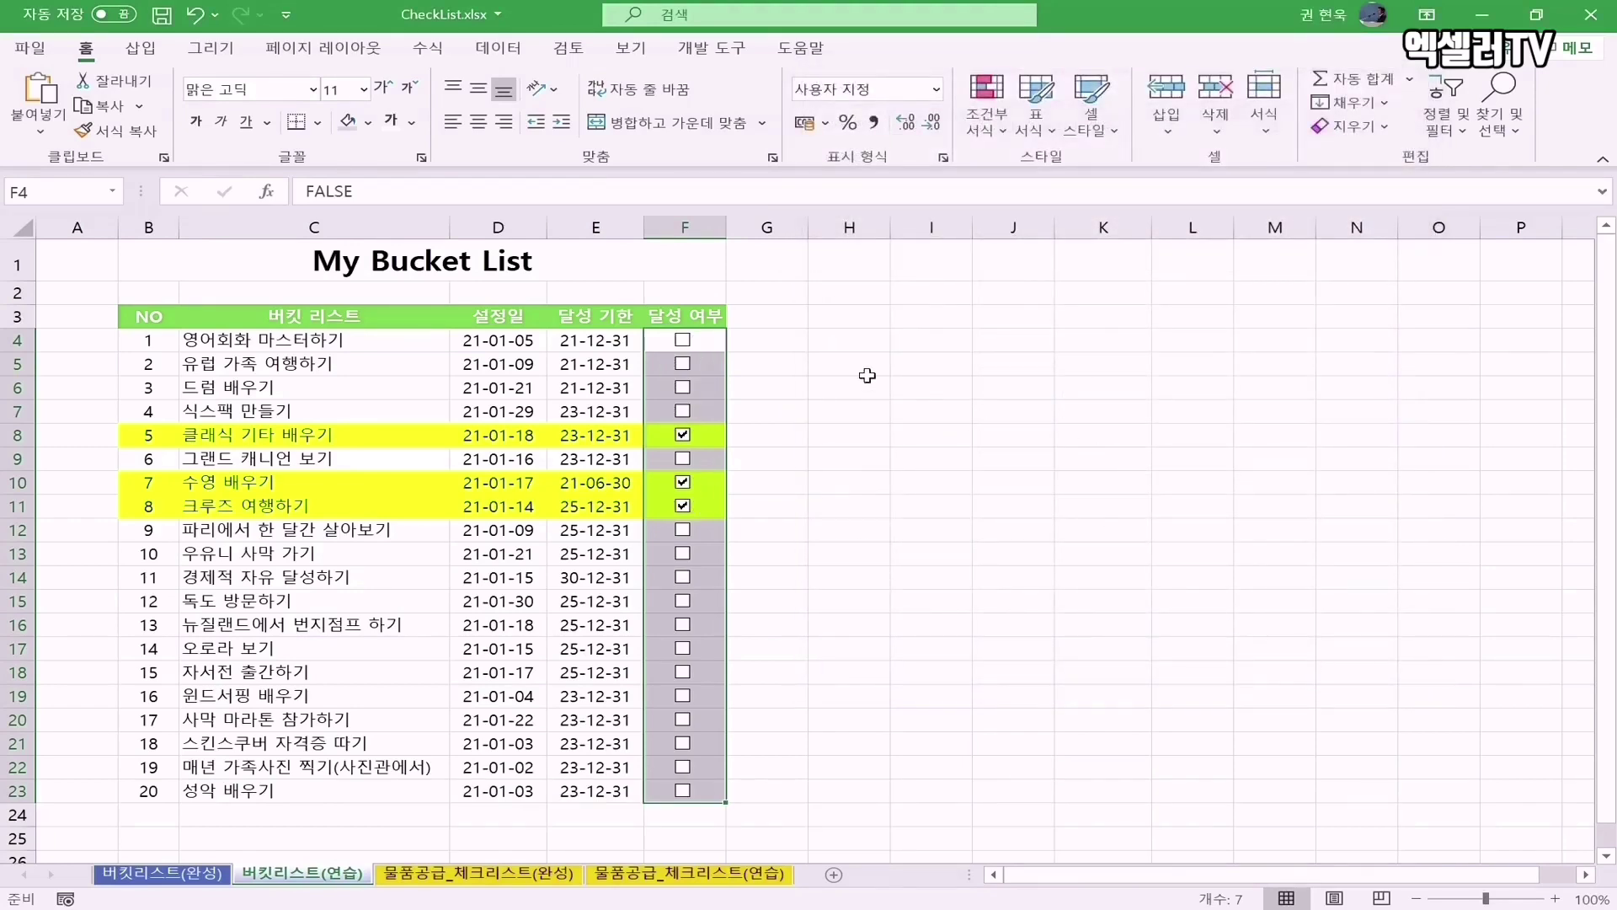
# - Check the stored values in cells F4 through F14 one by one, and tick the check box for item 11
pyautogui.click(779, 339)
pyautogui.click(651, 341)
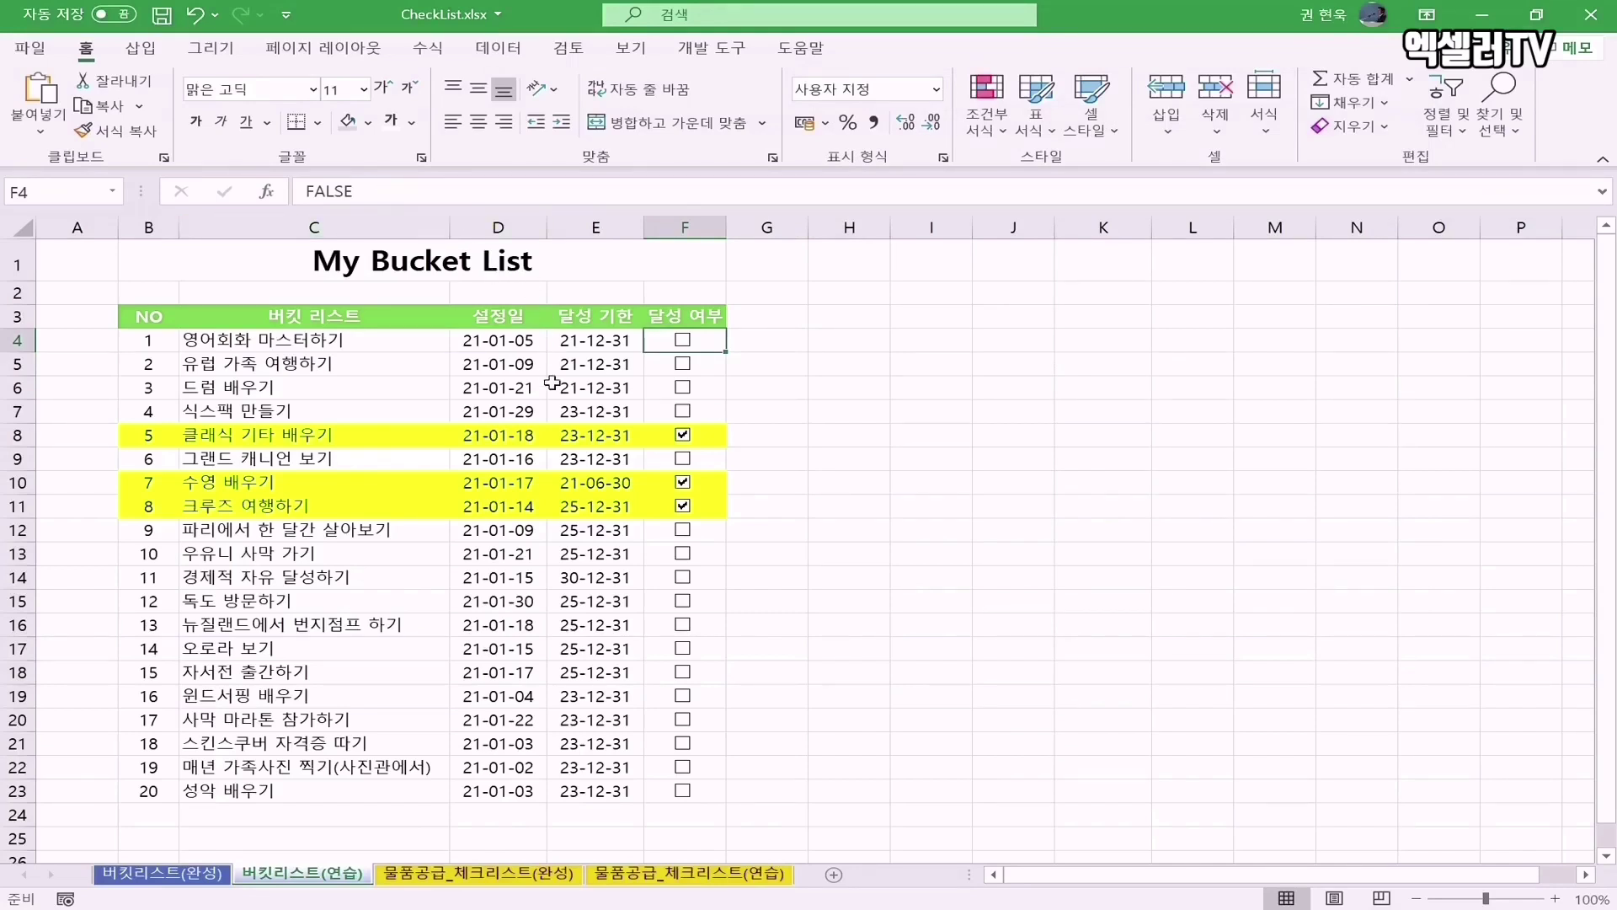
pyautogui.press('Down')
pyautogui.press('Down')
pyautogui.press('Down')
pyautogui.press('Down')
pyautogui.press('Down')
pyautogui.press('Down')
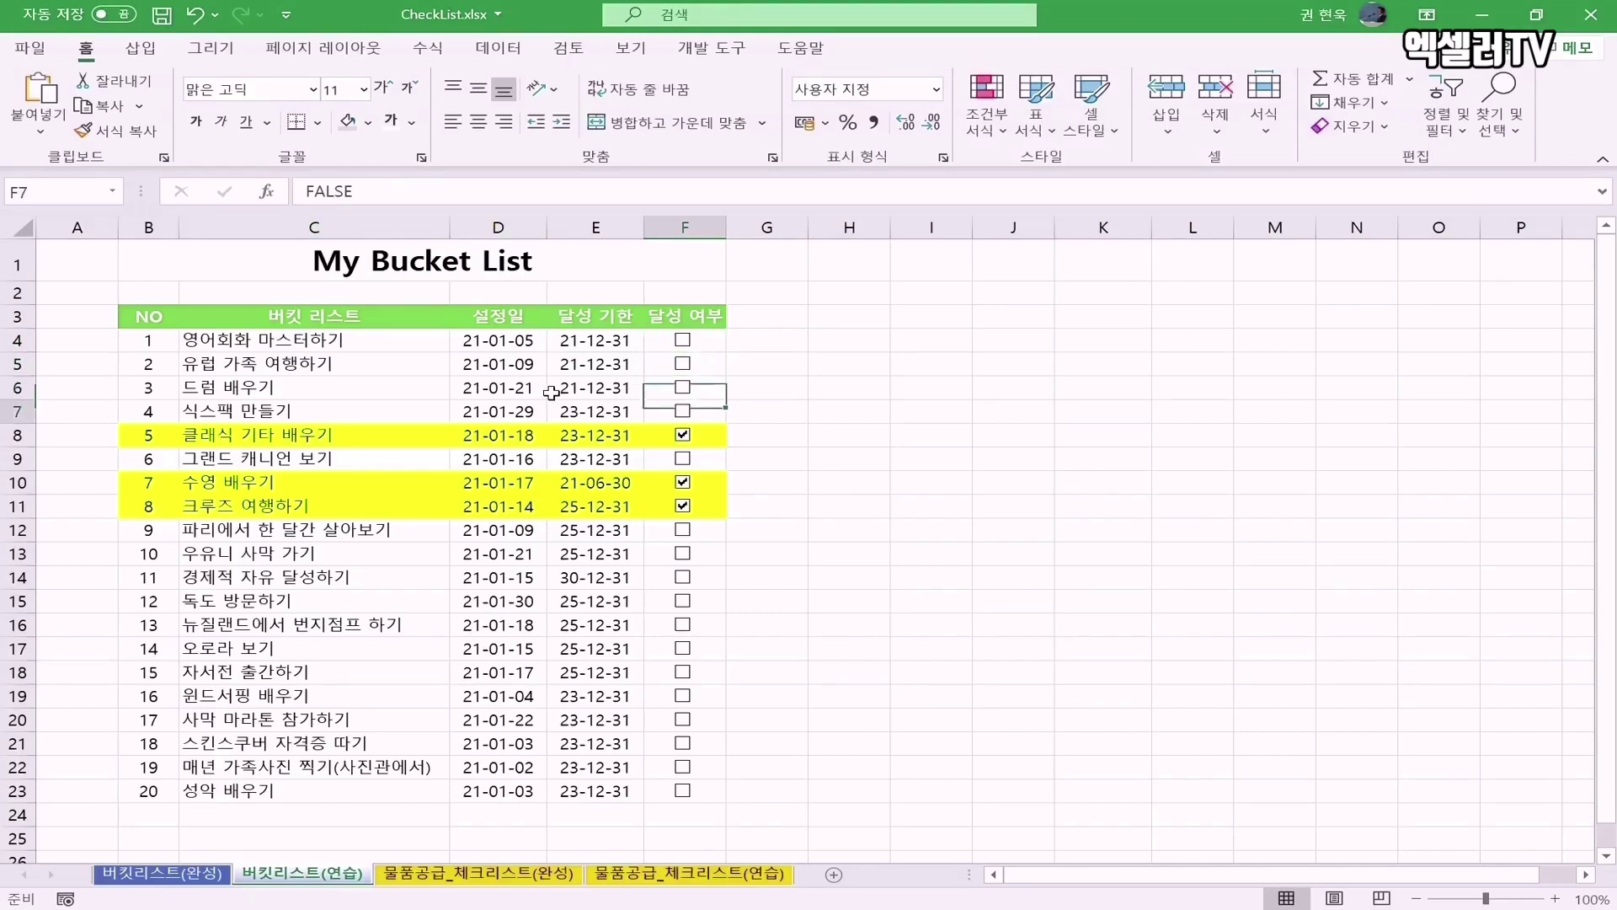
pyautogui.press('Down')
pyautogui.press('Down')
pyautogui.press('Down')
pyautogui.press('Down')
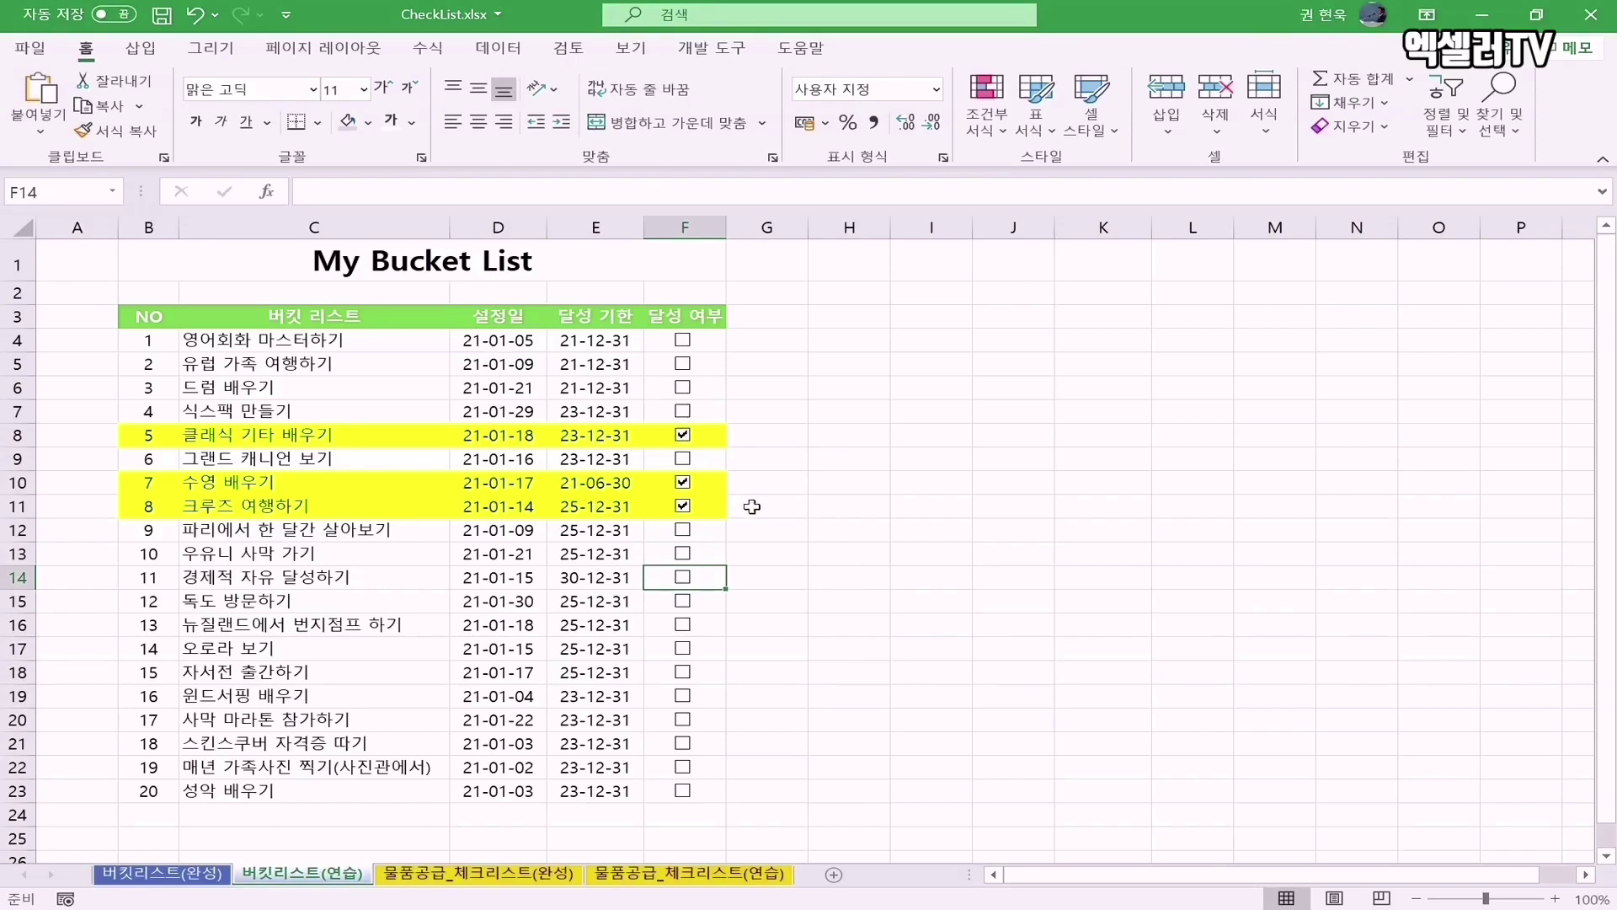
pyautogui.click(684, 579)
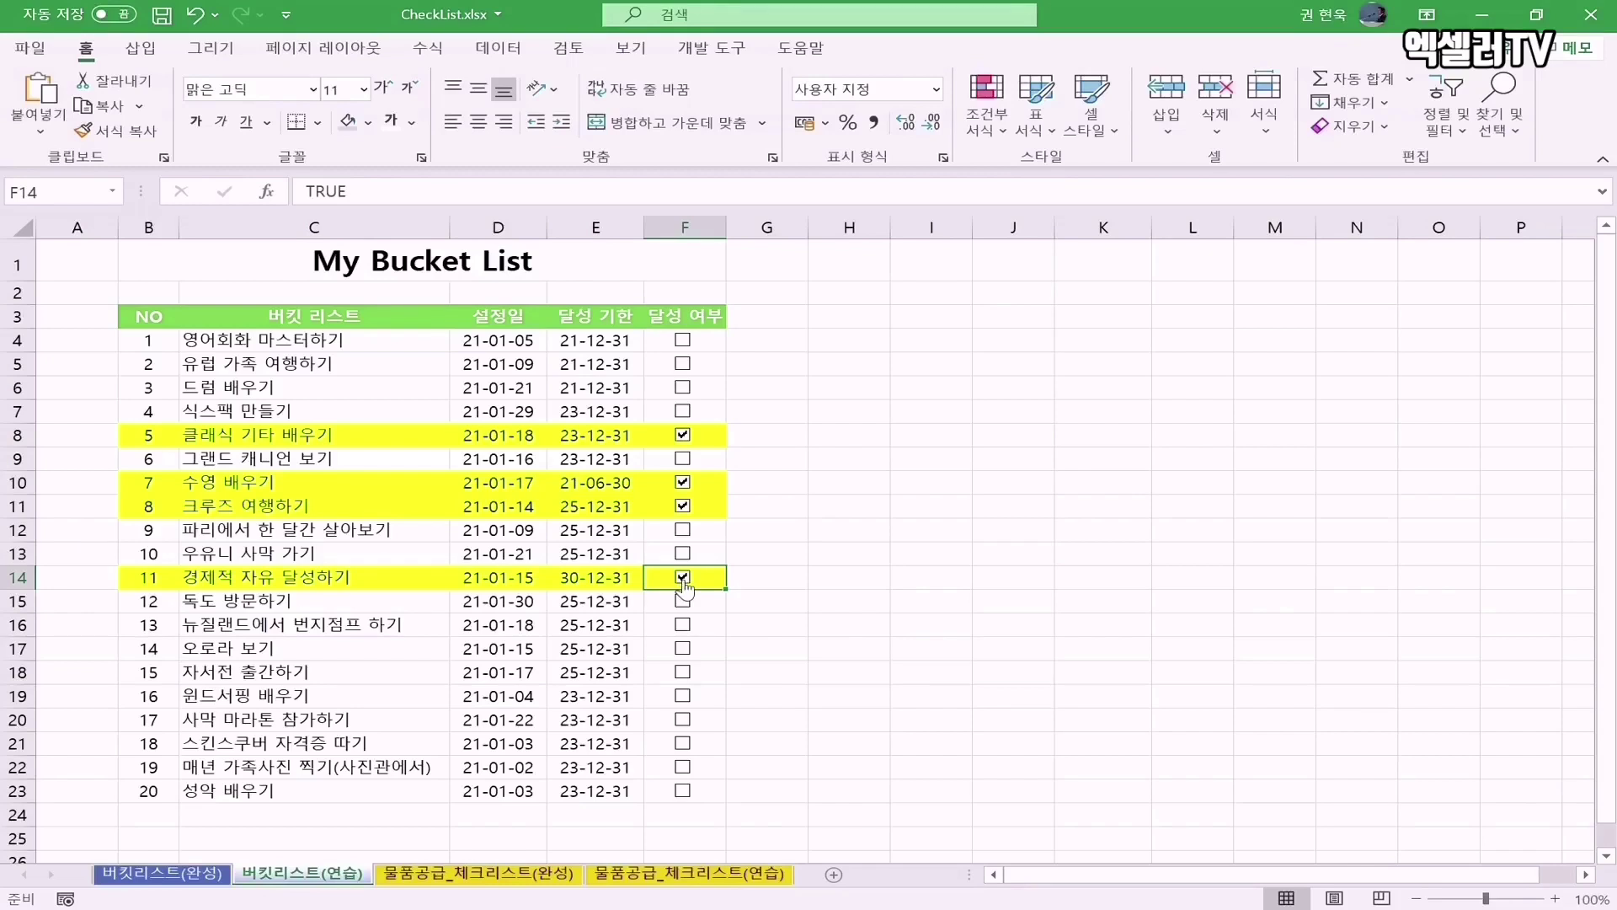
# - Untick the completed check boxes for items 11, 8, 7 and 5 in the bucket list
pyautogui.click(684, 585)
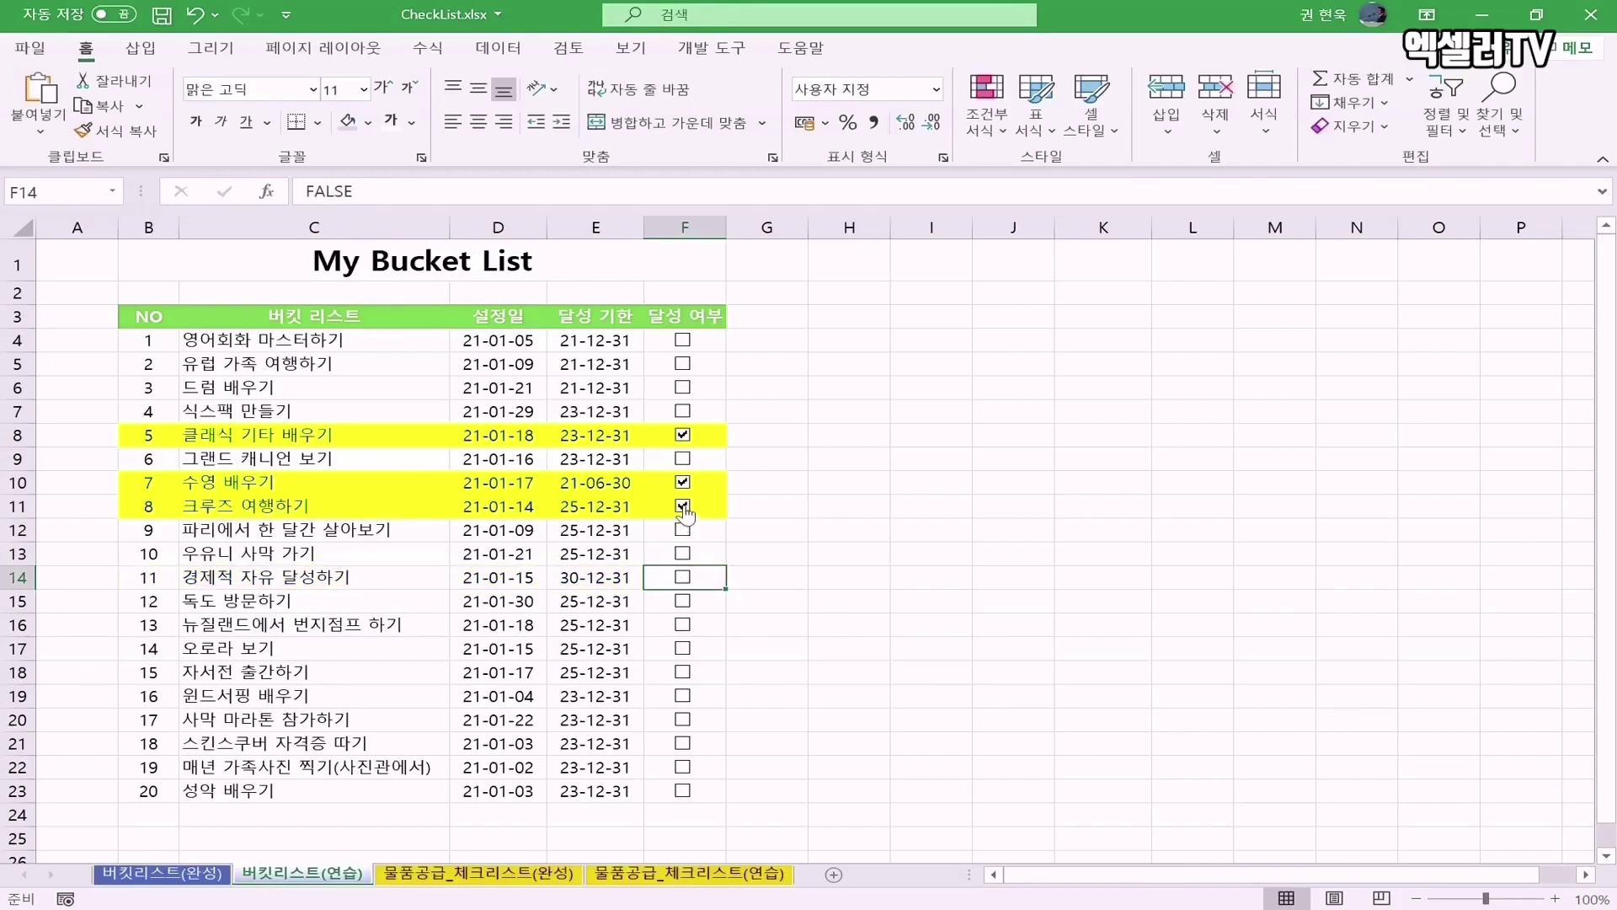
pyautogui.click(683, 508)
pyautogui.click(684, 484)
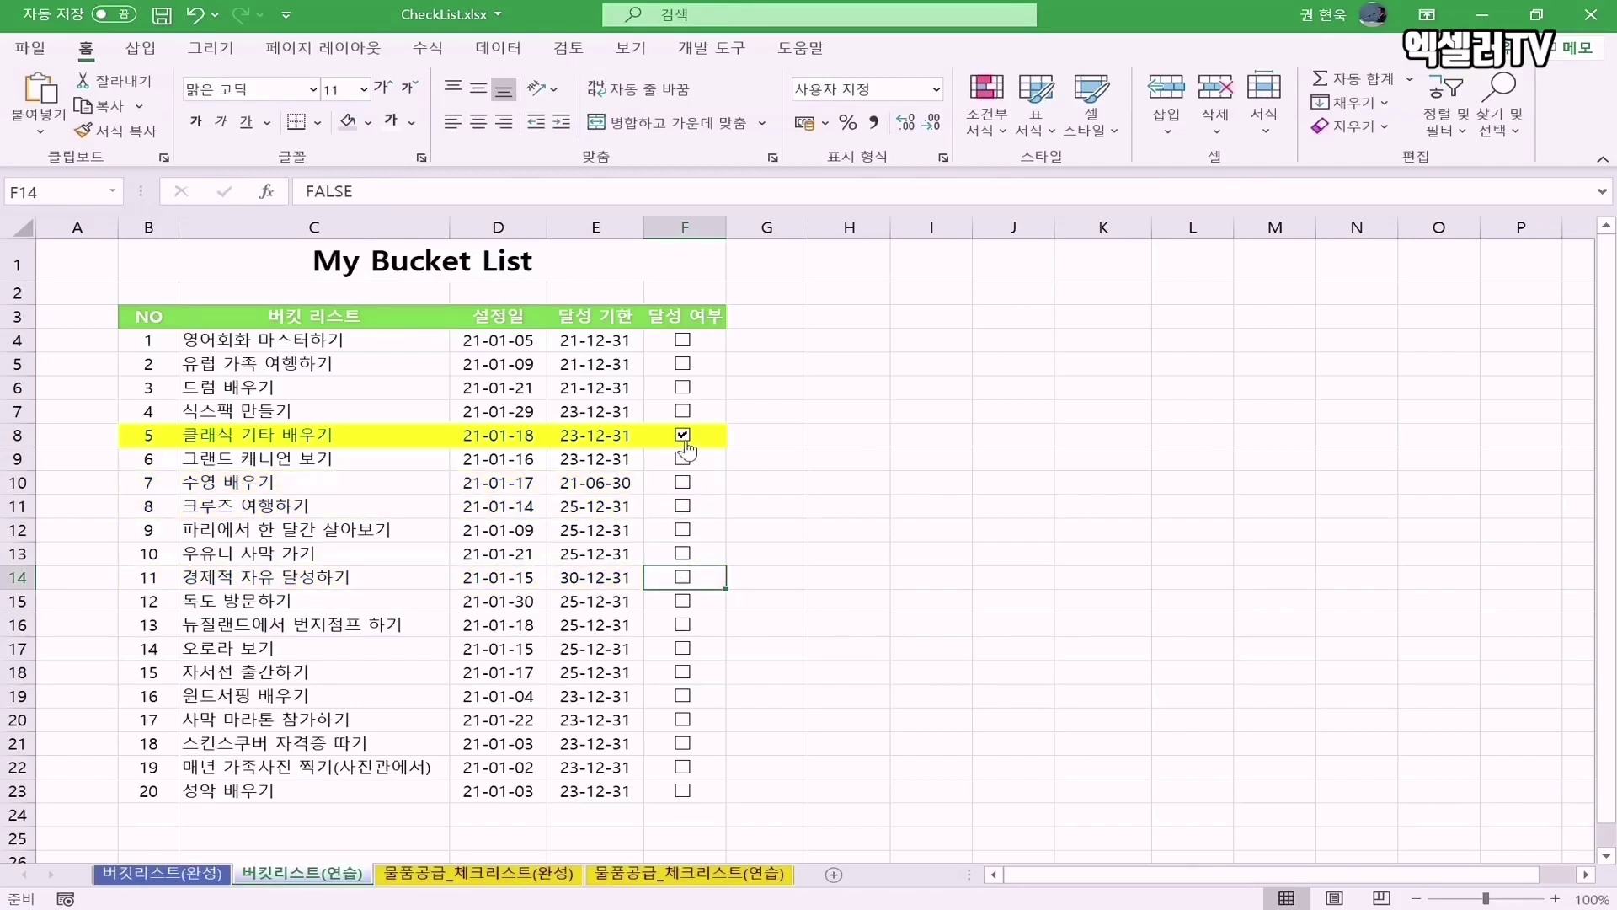
pyautogui.click(683, 435)
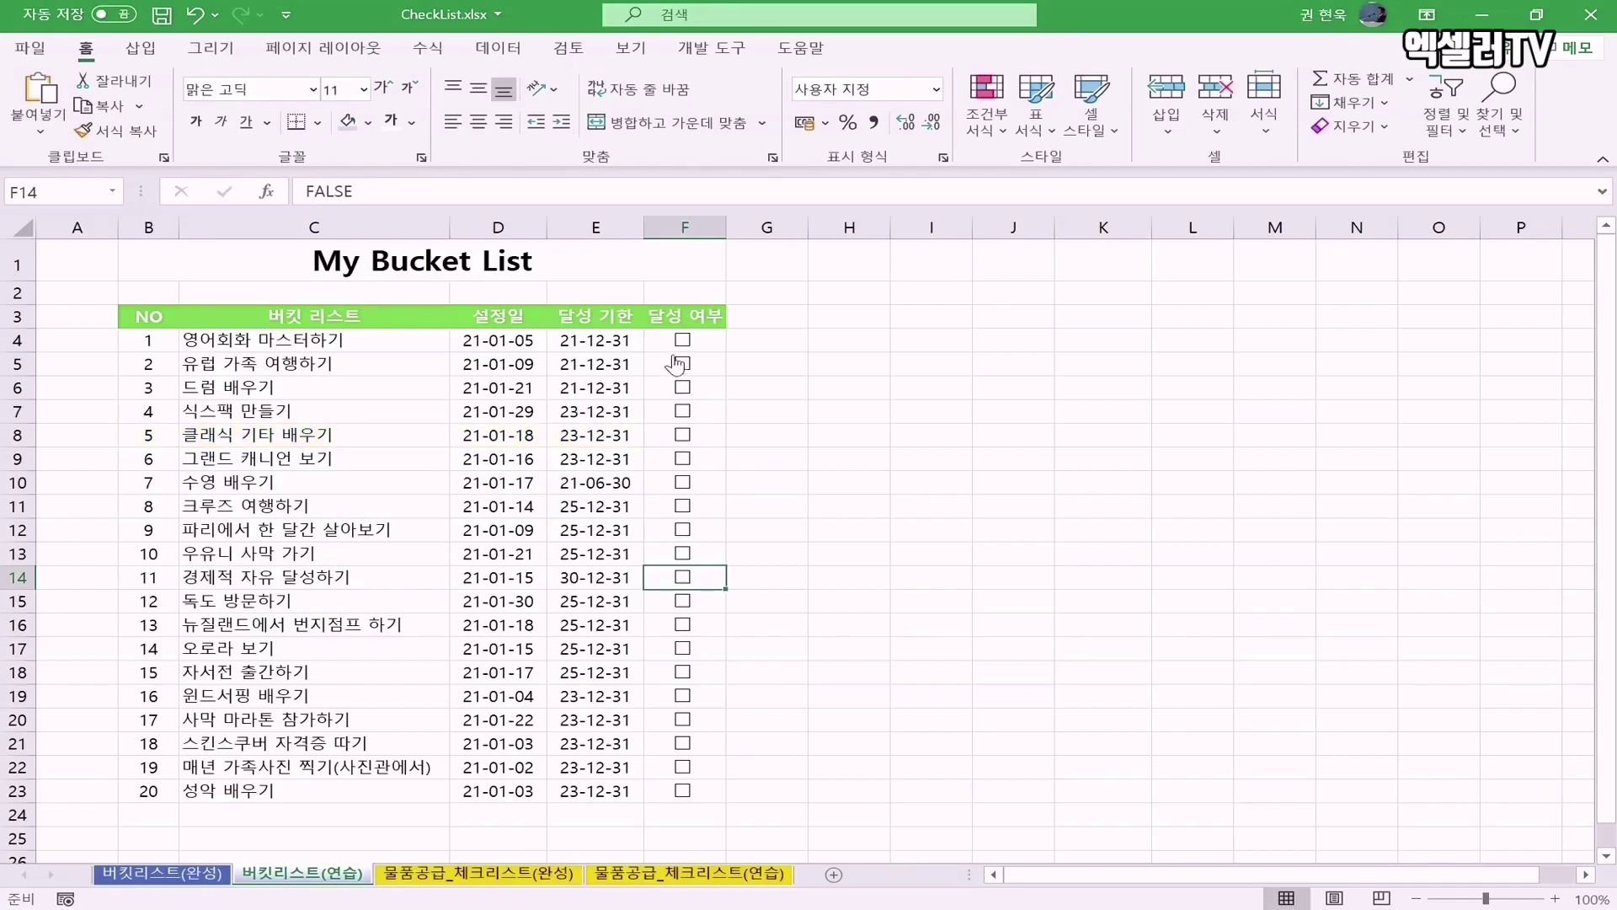
# - Tick the check boxes for bucket list items 1, 3, 5, 7, 9 and 10
pyautogui.click(682, 339)
pyautogui.click(682, 388)
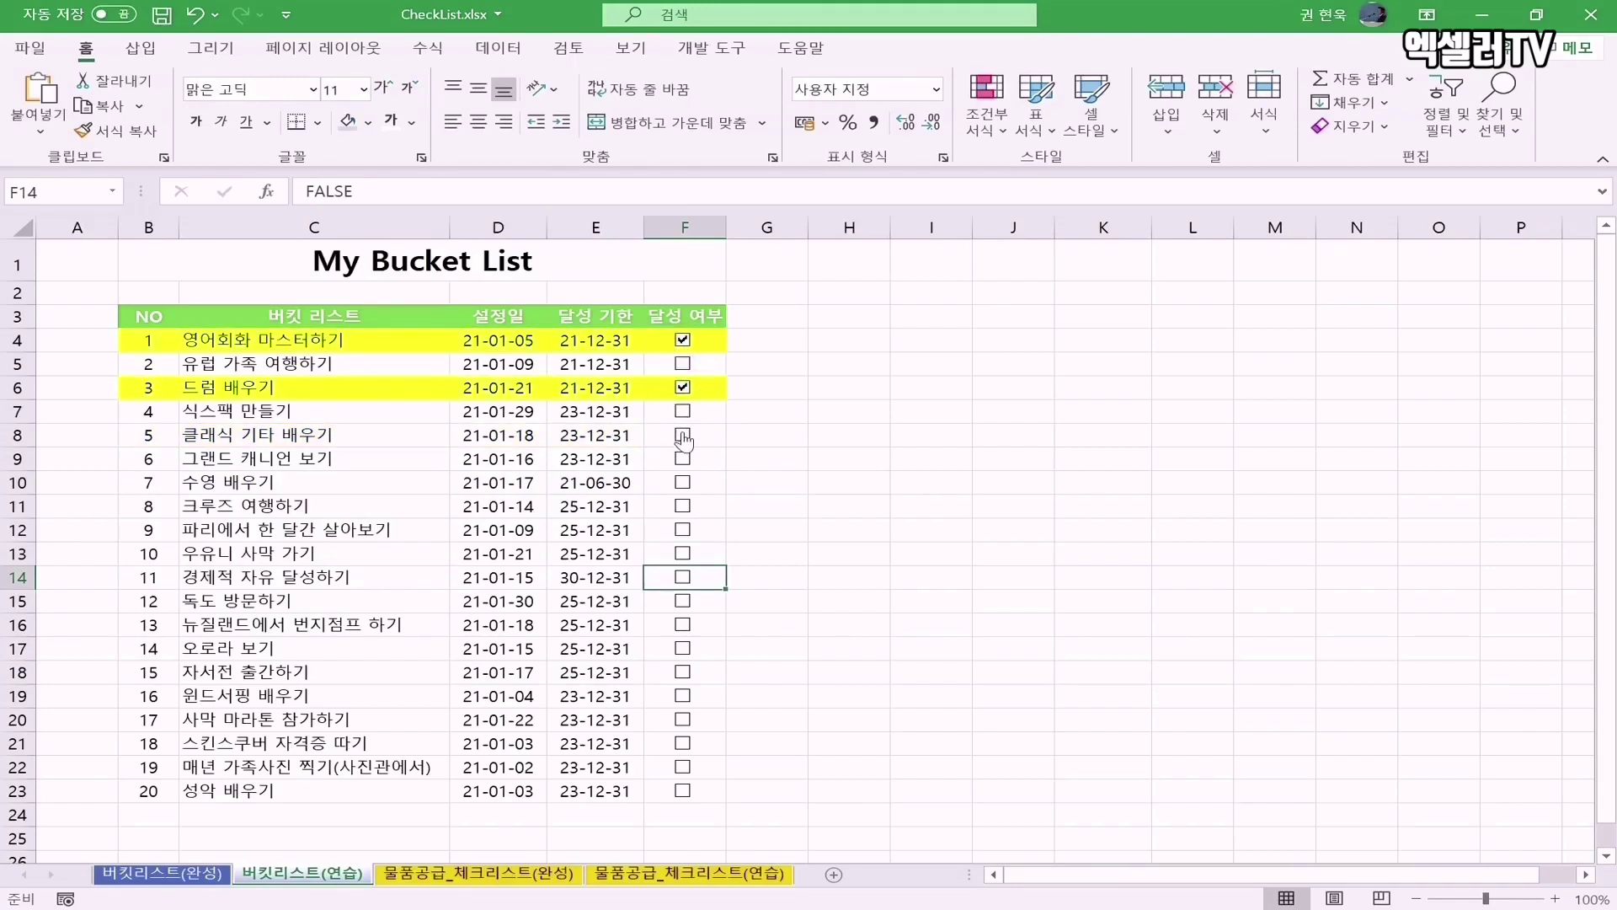
pyautogui.click(683, 435)
pyautogui.click(683, 482)
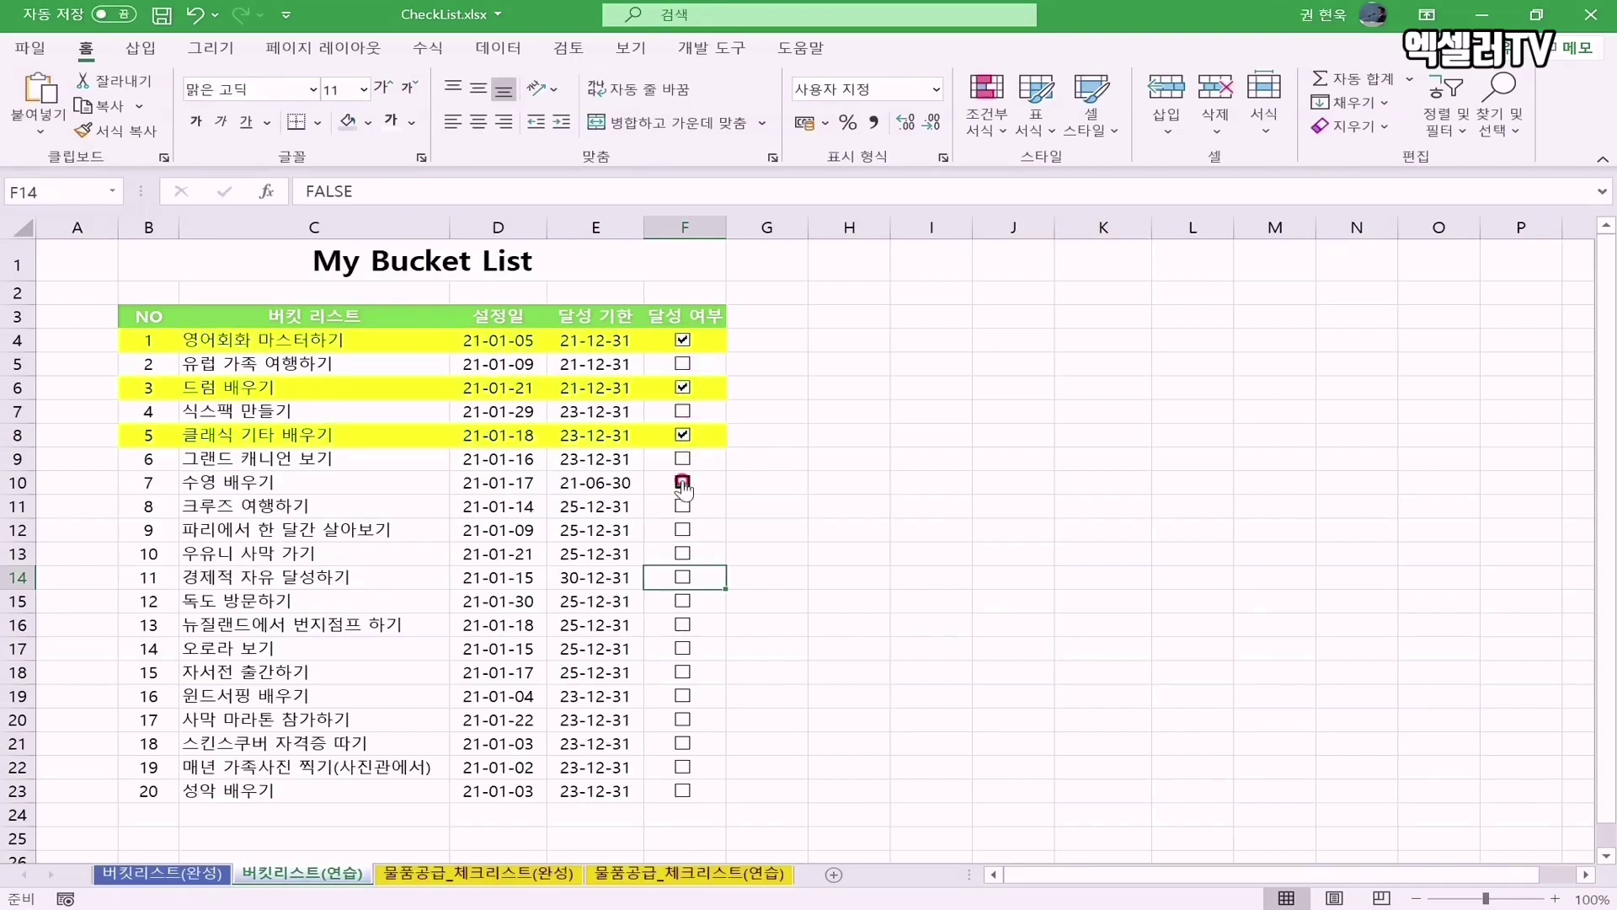
pyautogui.click(682, 530)
pyautogui.click(683, 553)
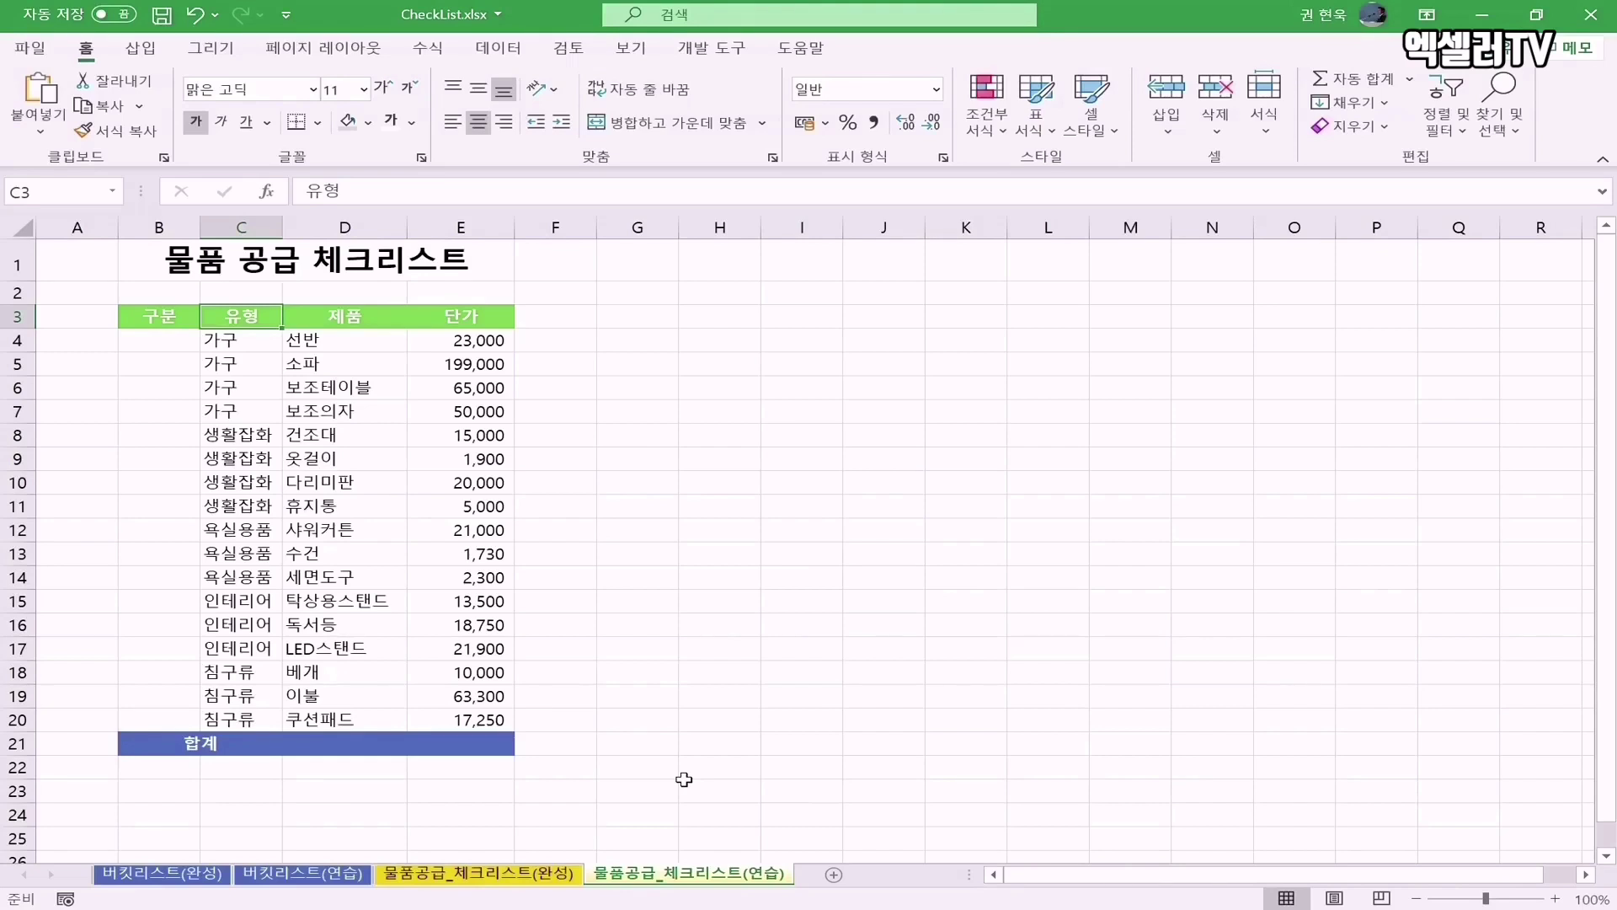
# - Insert a form control check box at cell B4 of the 물품공급_체크리스트(연습) sheet
pyautogui.click(714, 48)
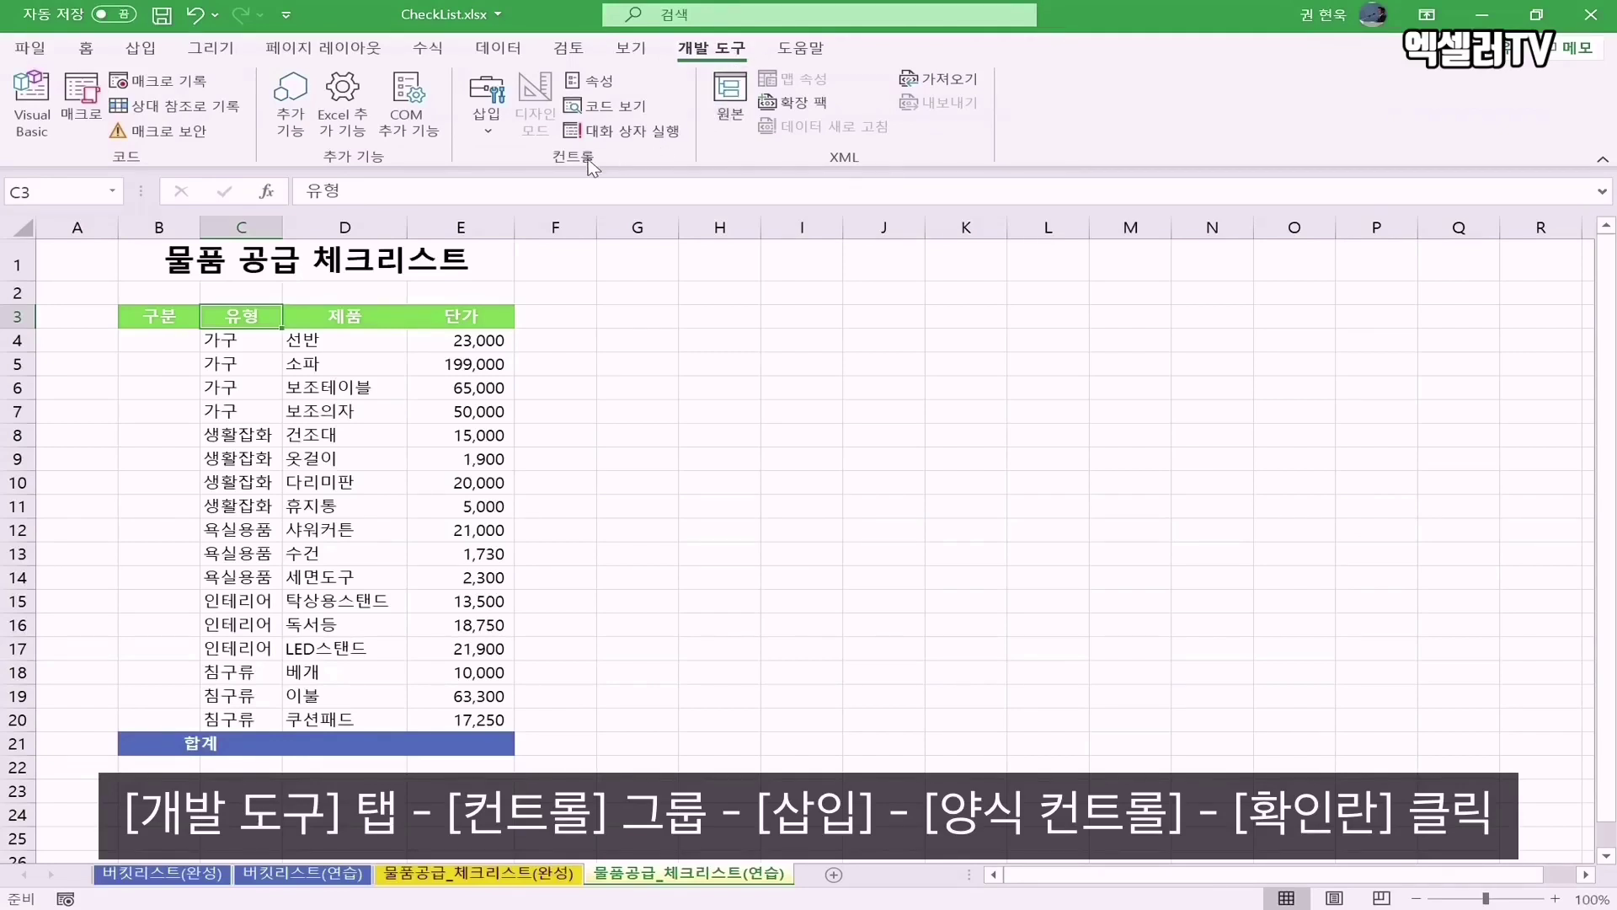
pyautogui.click(488, 133)
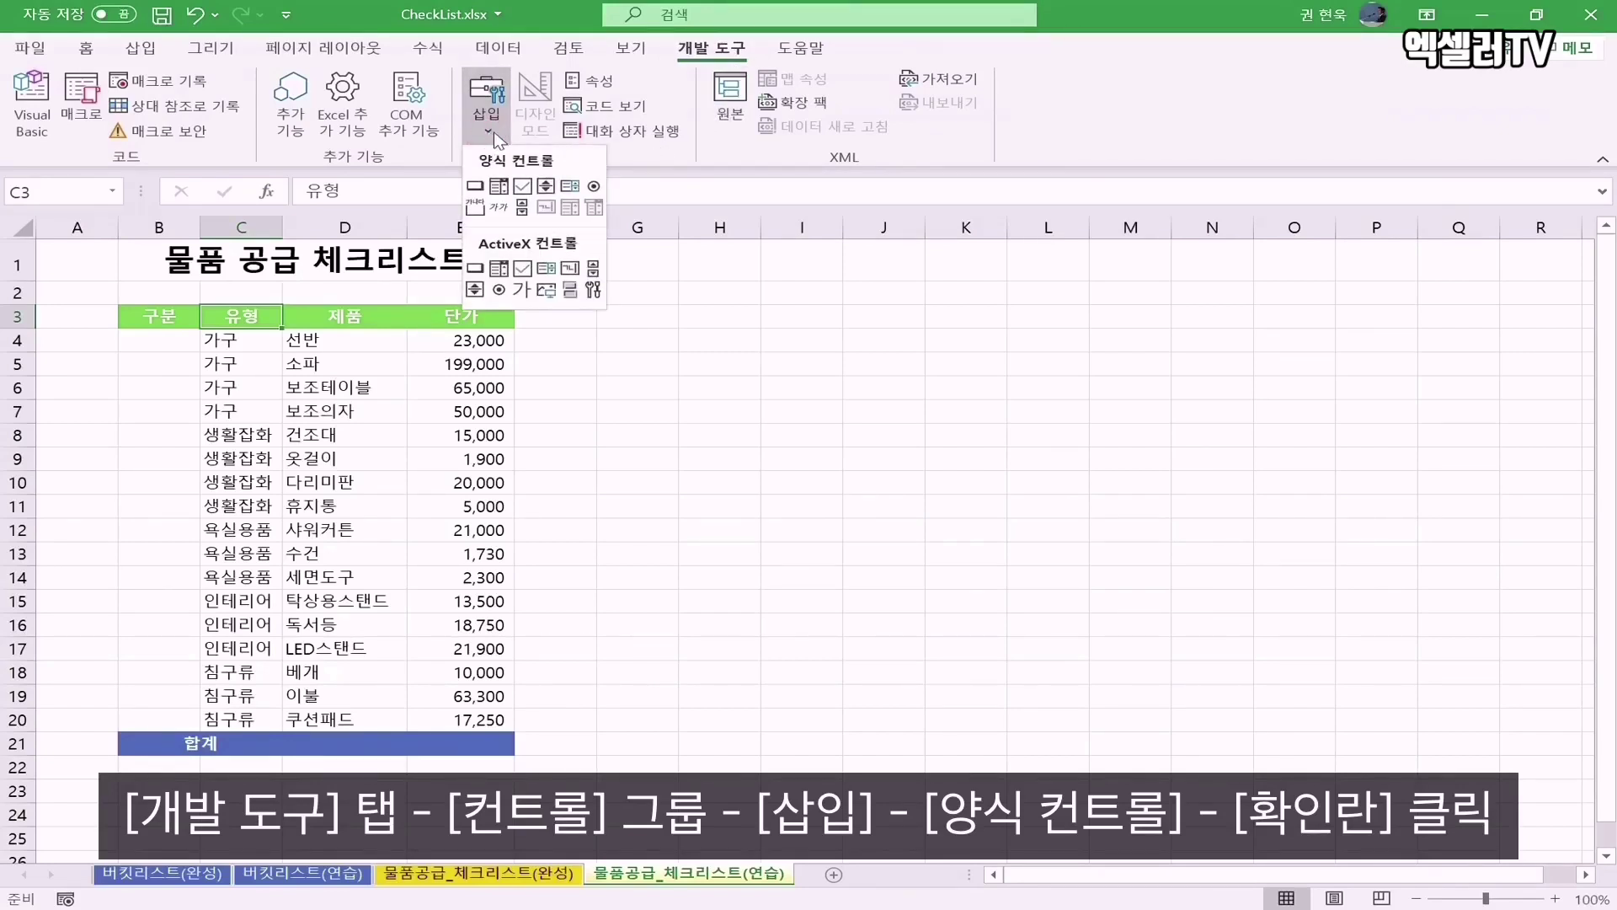
pyautogui.click(523, 186)
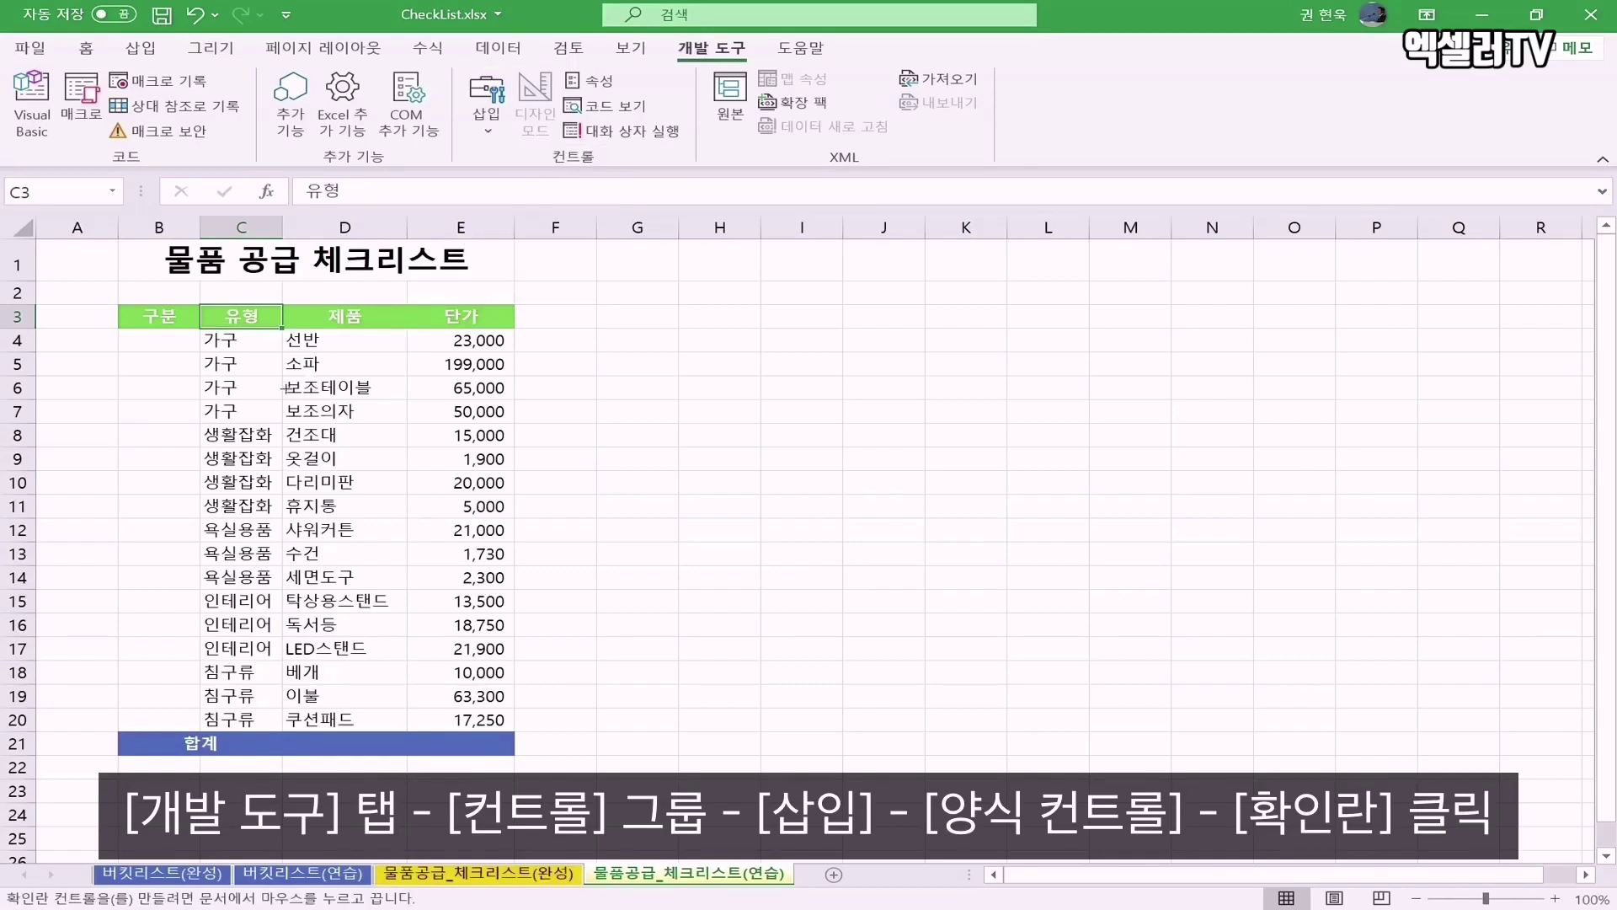
pyautogui.moveTo(135, 333); pyautogui.dragTo(195, 342)
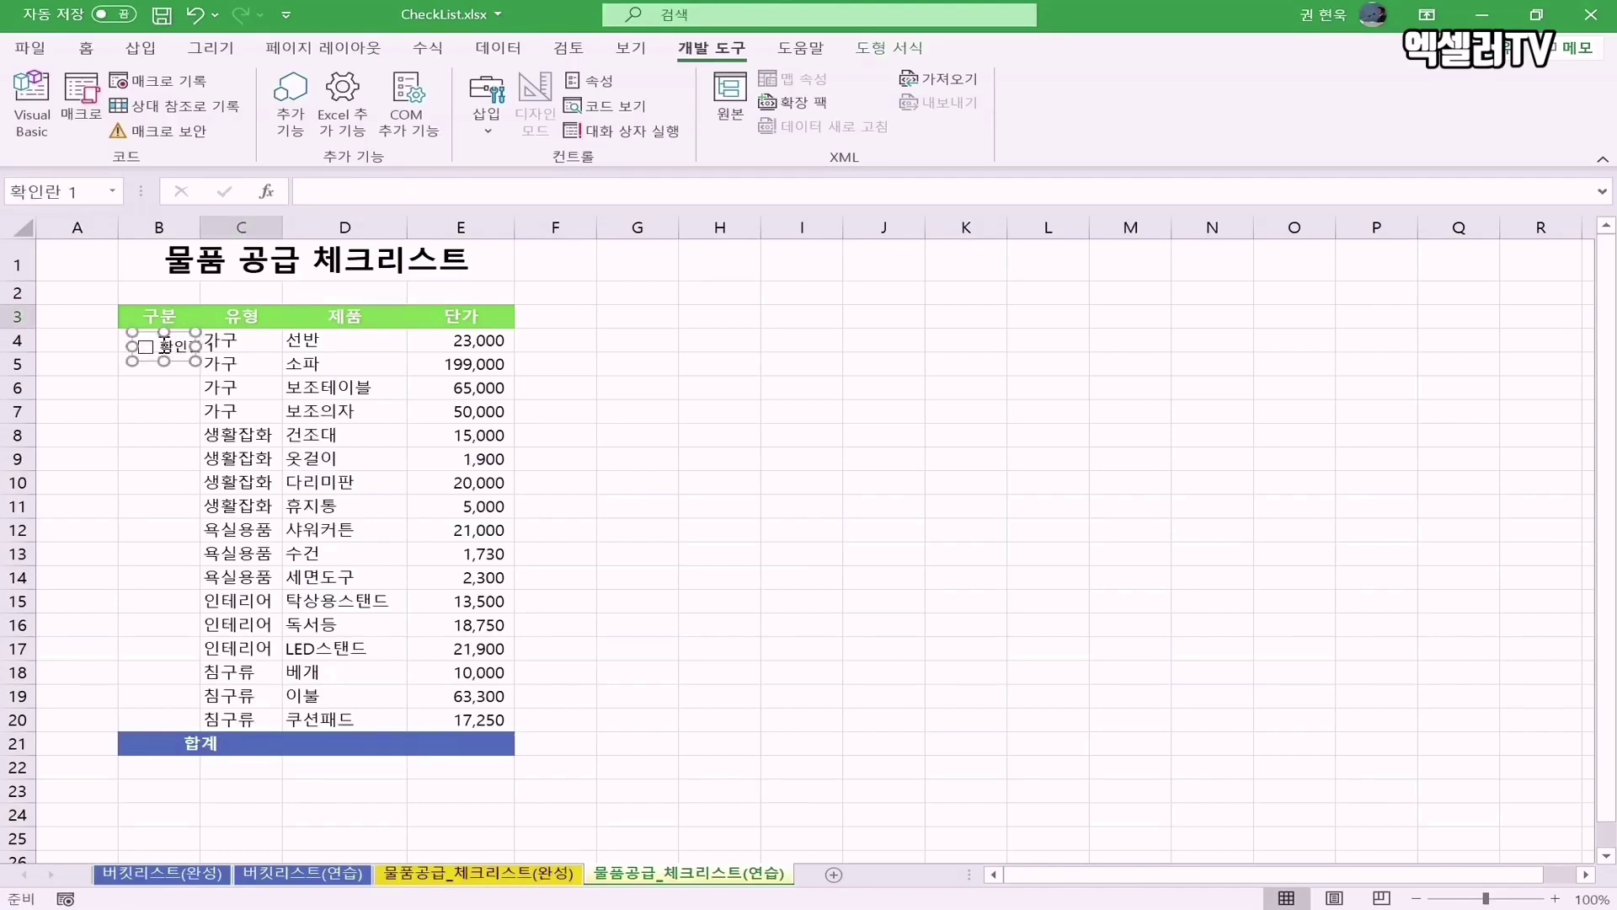
# - Remove the check box's label text, shrink its frame and centre it in cell B4
pyautogui.click(165, 343)
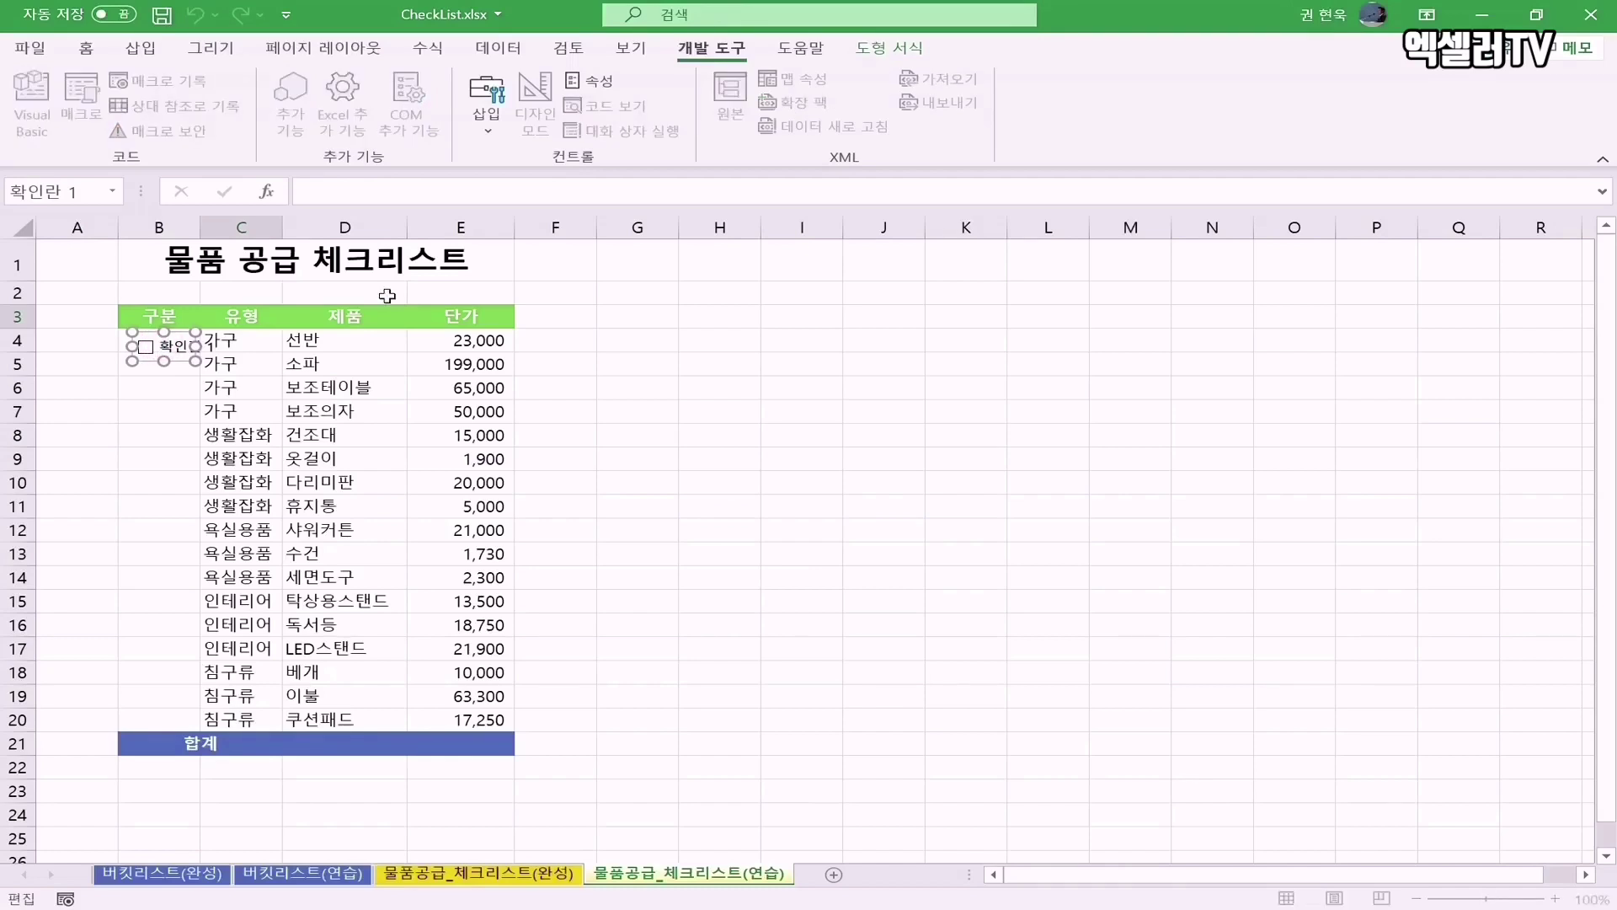
pyautogui.press('Delete')
pyautogui.press('Delete')
pyautogui.press('Delete')
pyautogui.click(198, 347)
pyautogui.moveTo(197, 347)
pyautogui.mouseDown()
pyautogui.moveTo(174, 349)
pyautogui.moveTo(177, 329)
pyautogui.mouseUp()
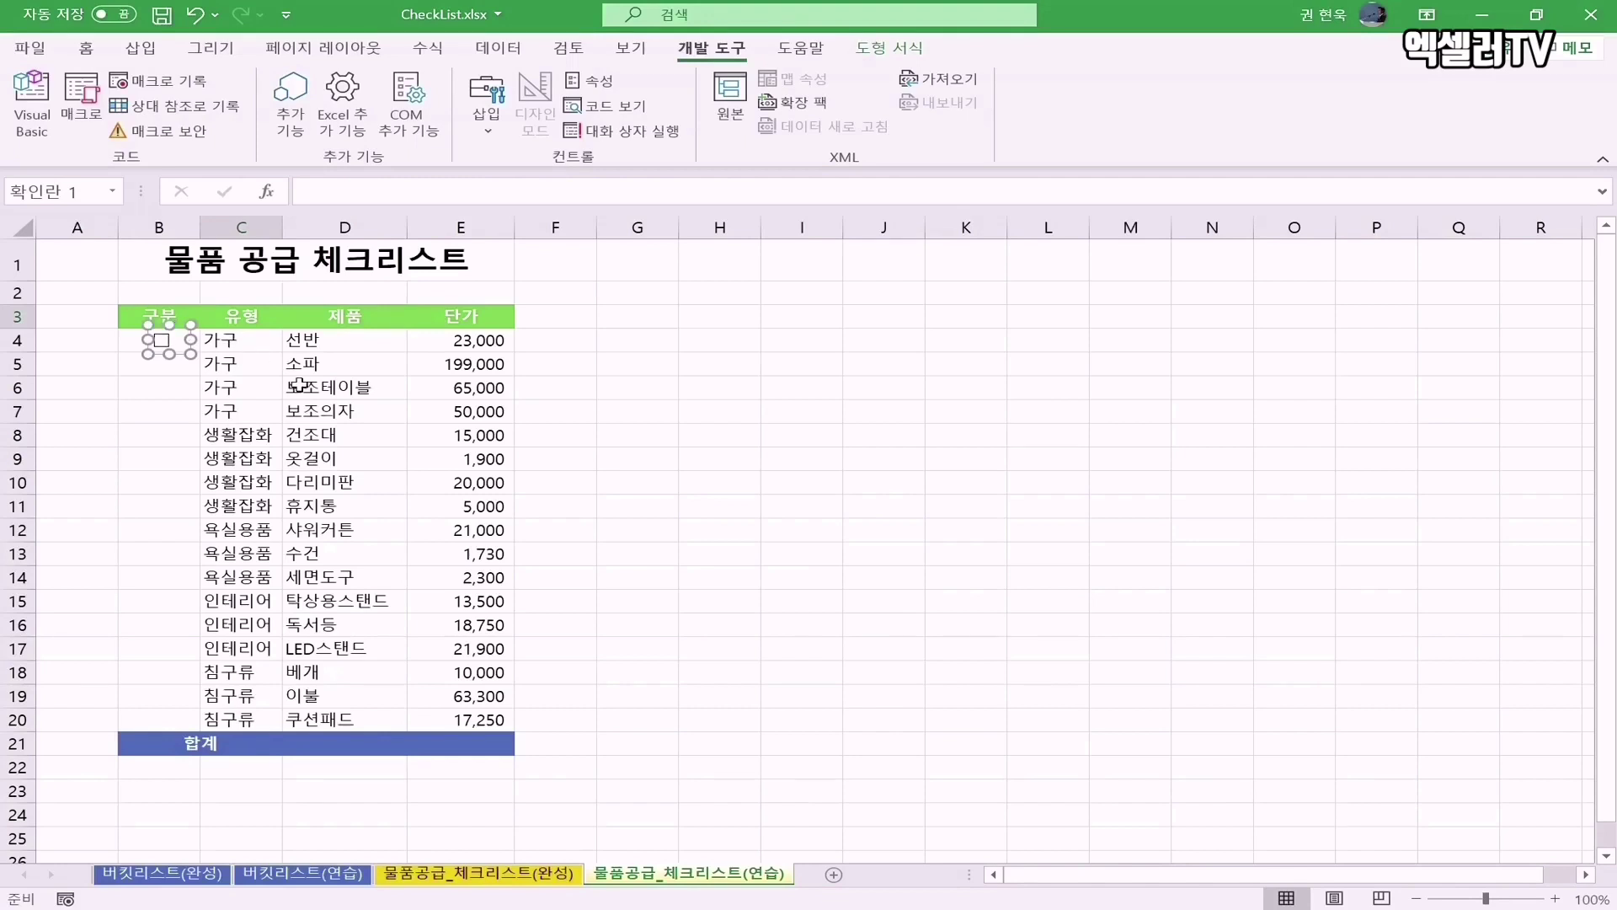
# - Copy the check box from cell B4 into B5 and fill it down the 구분 column through B20
pyautogui.click(132, 345)
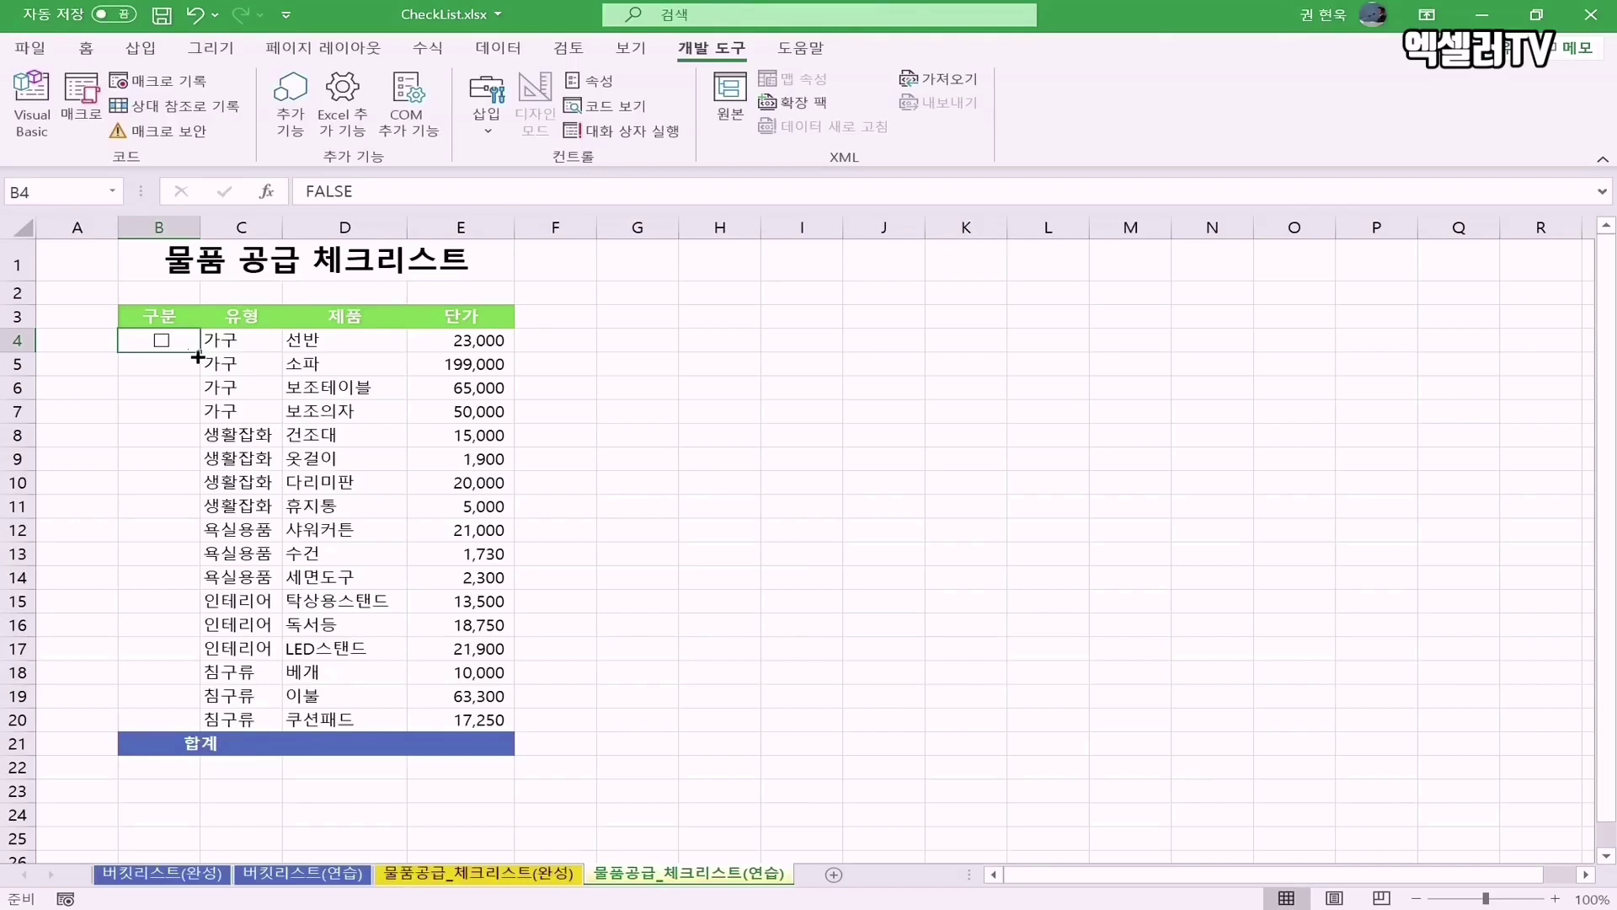
pyautogui.moveTo(197, 357); pyautogui.dragTo(196, 383)
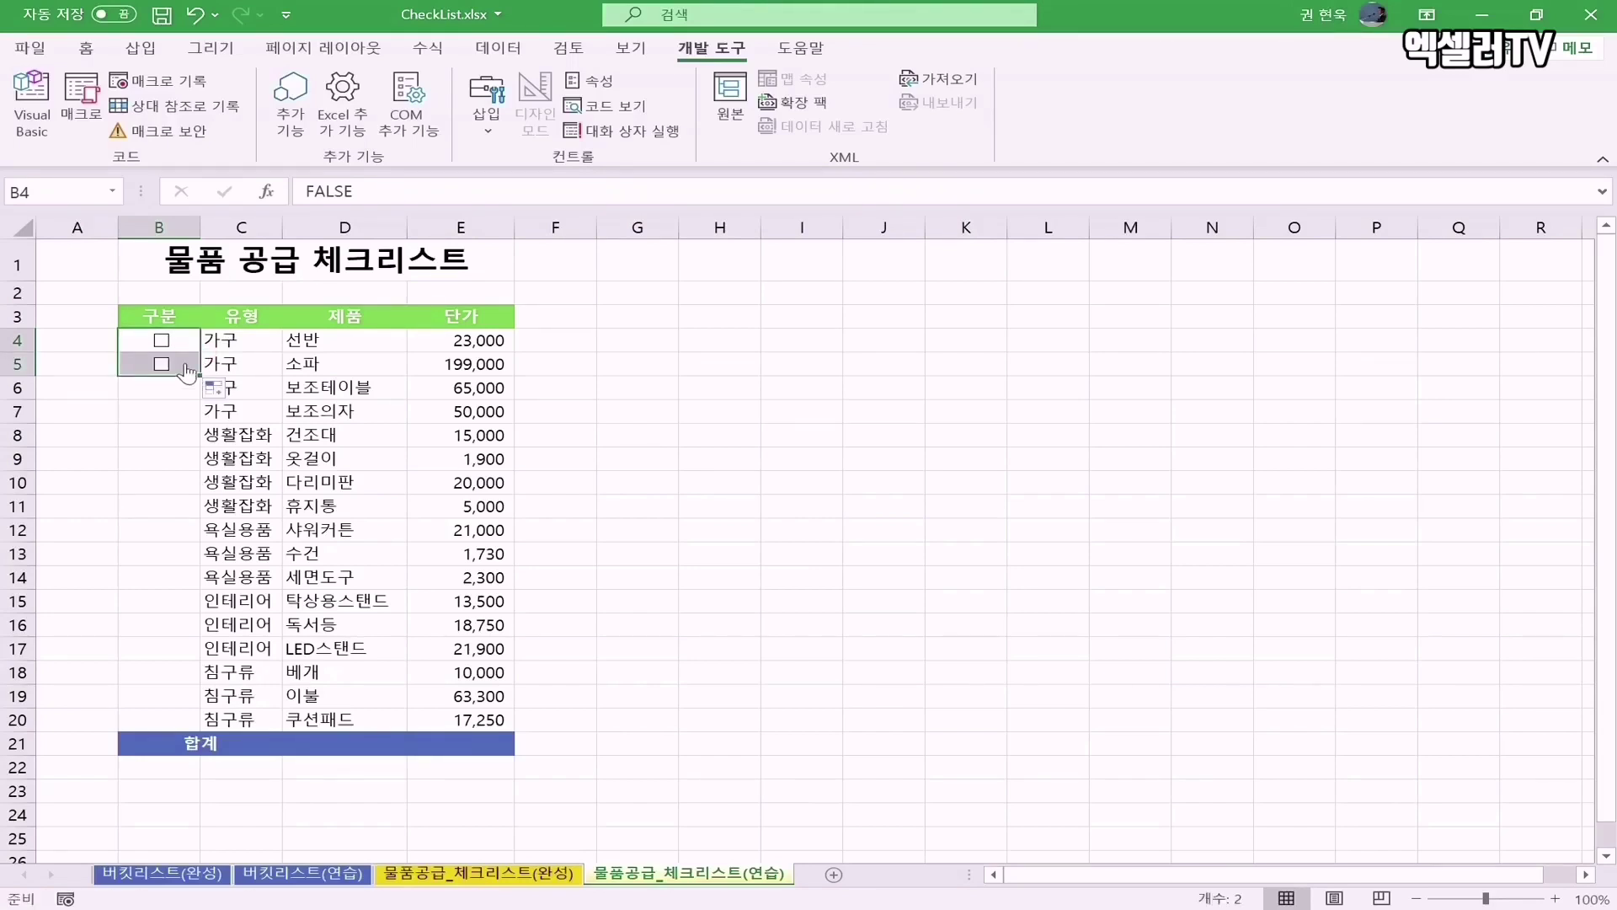
pyautogui.click(128, 363)
pyautogui.moveTo(134, 346); pyautogui.dragTo(150, 710)
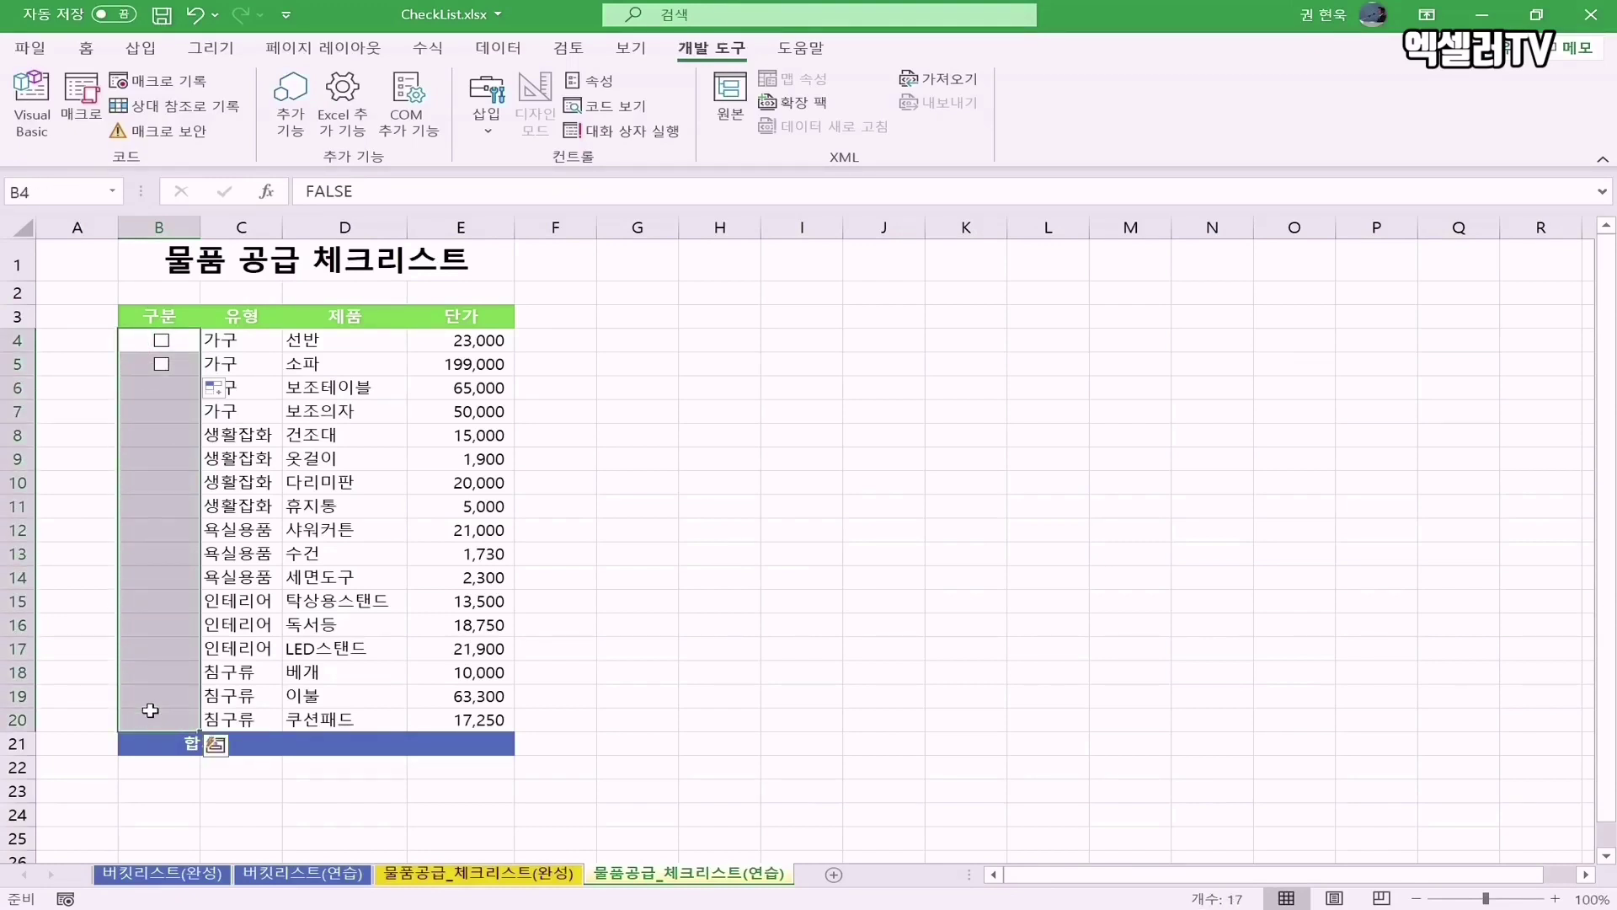
pyautogui.hotkey('ctrl', 'd')
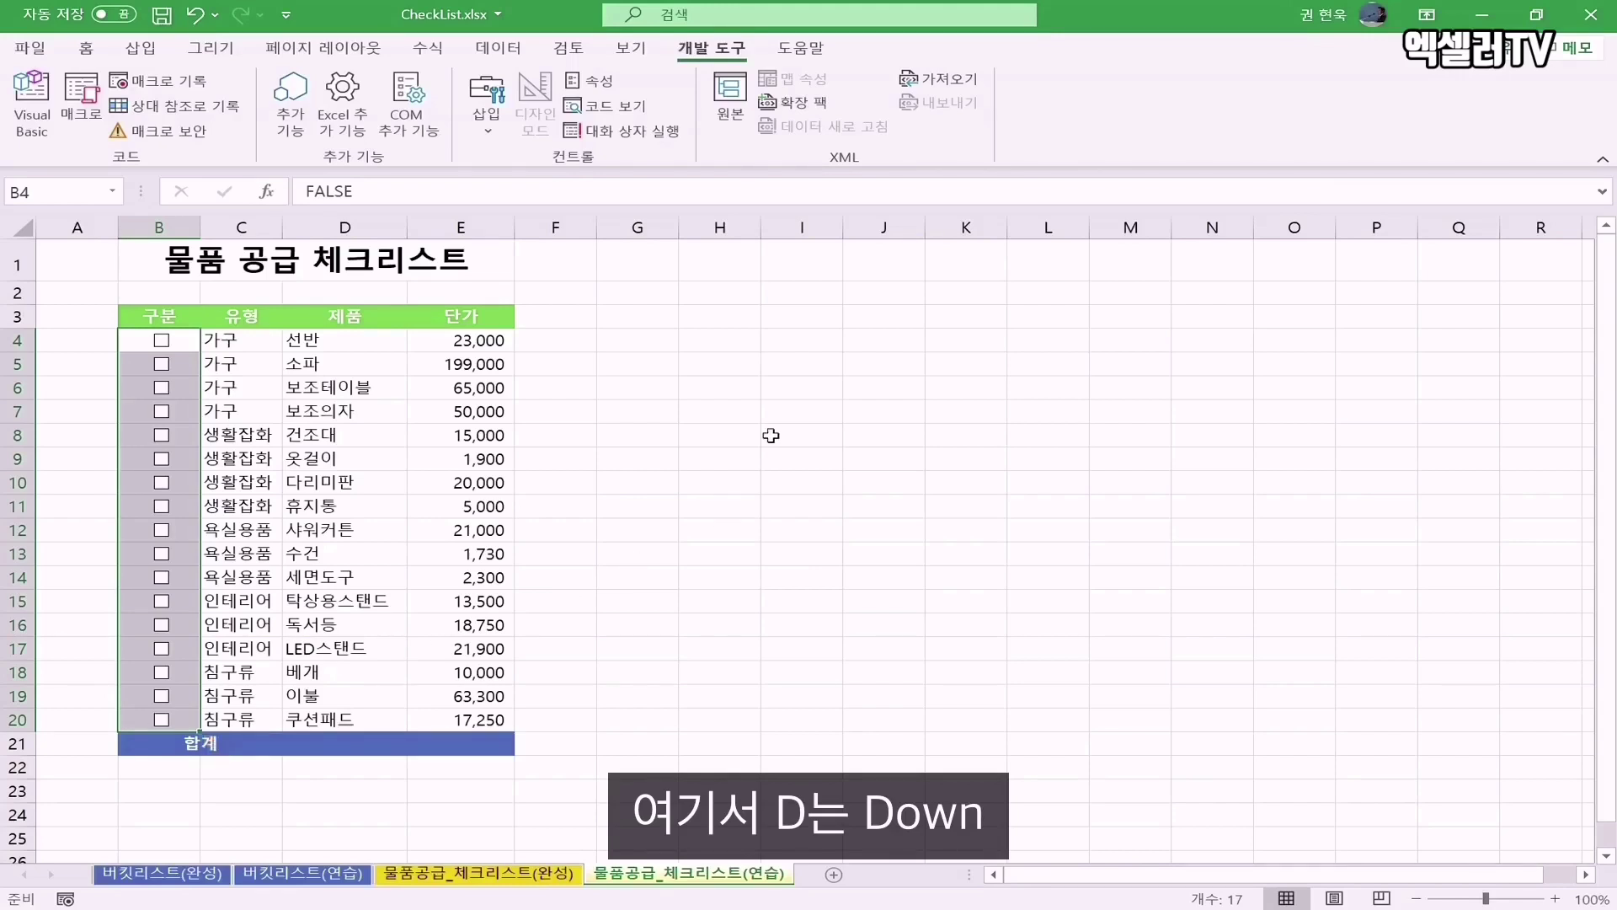
# - Enter the sample text 가 in cell H4 and fill it down through H12
pyautogui.click(749, 341)
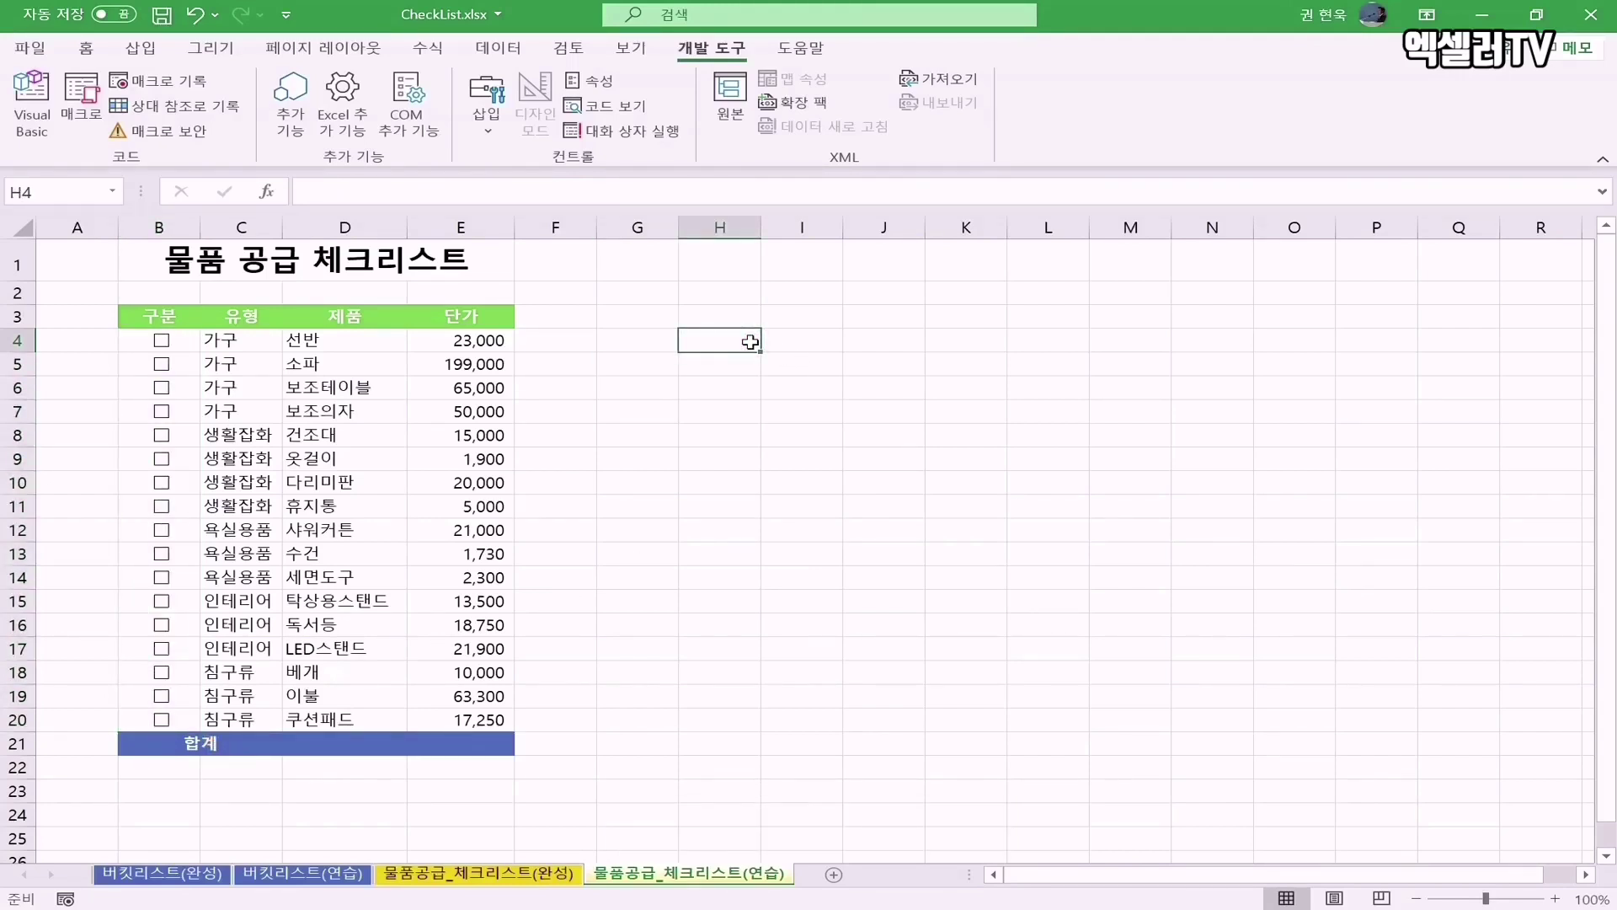
pyautogui.write('가')
pyautogui.press('Return')
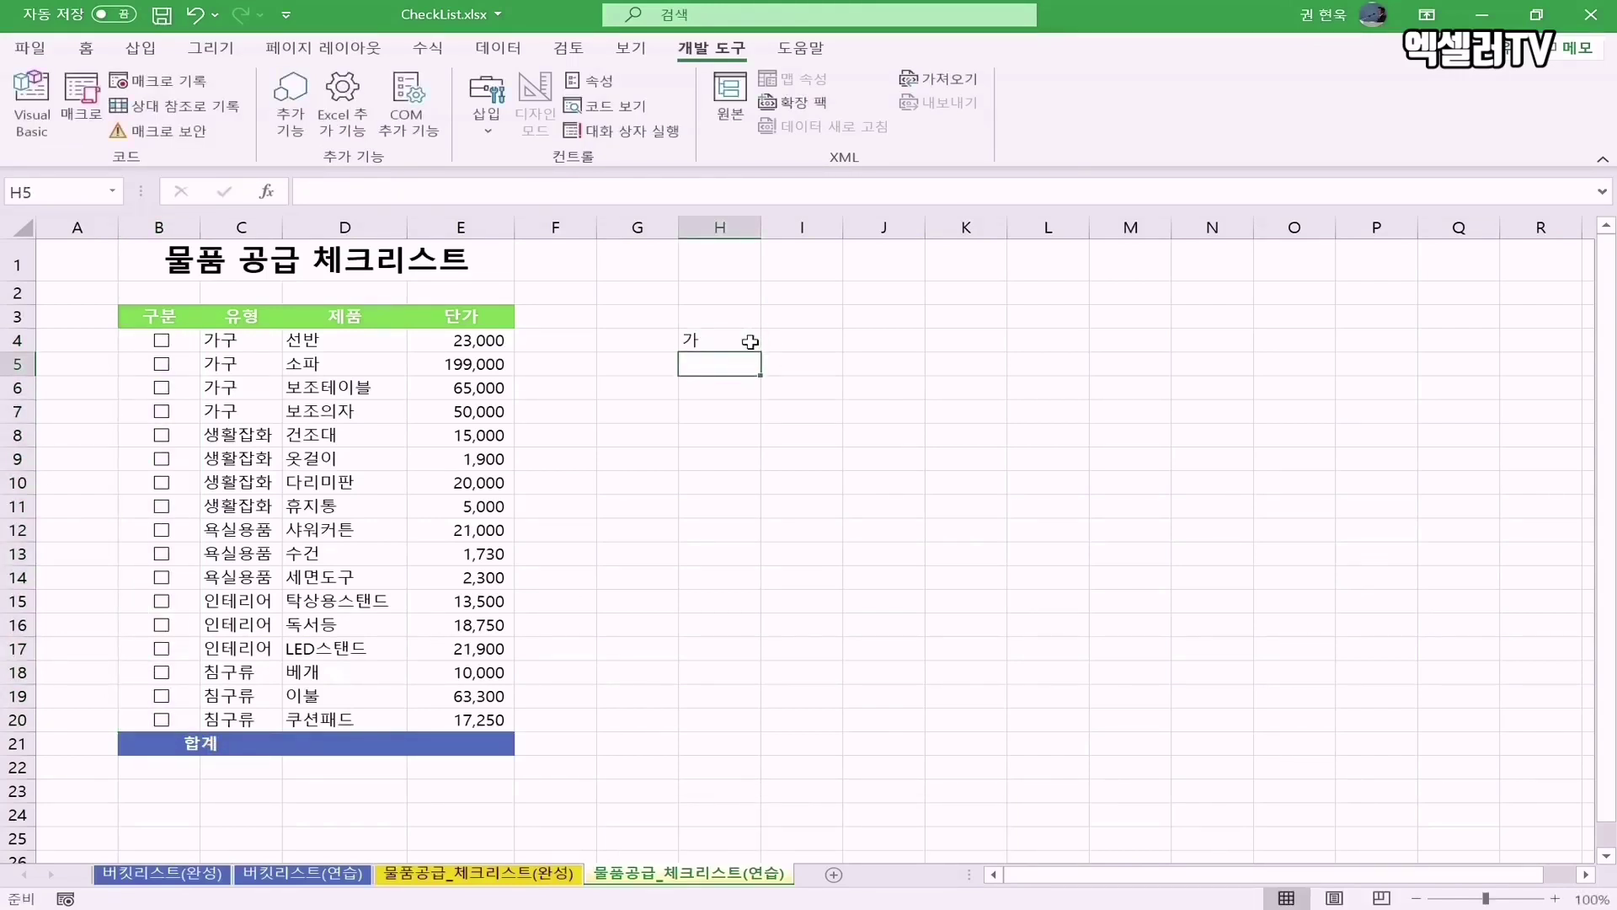
pyautogui.click(750, 342)
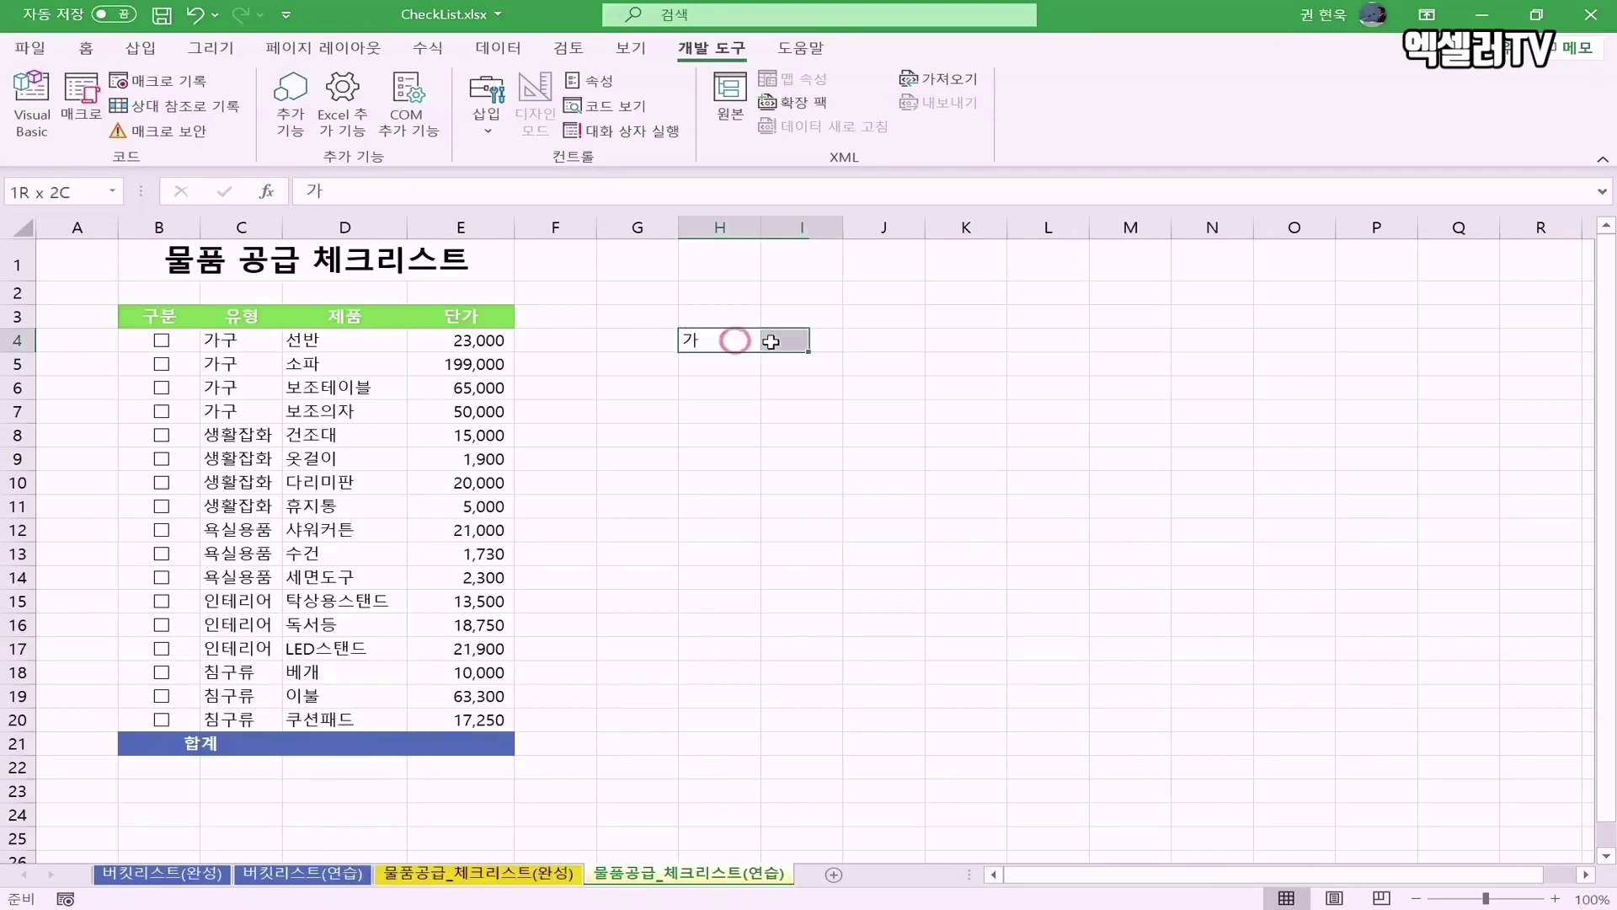
pyautogui.moveTo(734, 338); pyautogui.dragTo(716, 519)
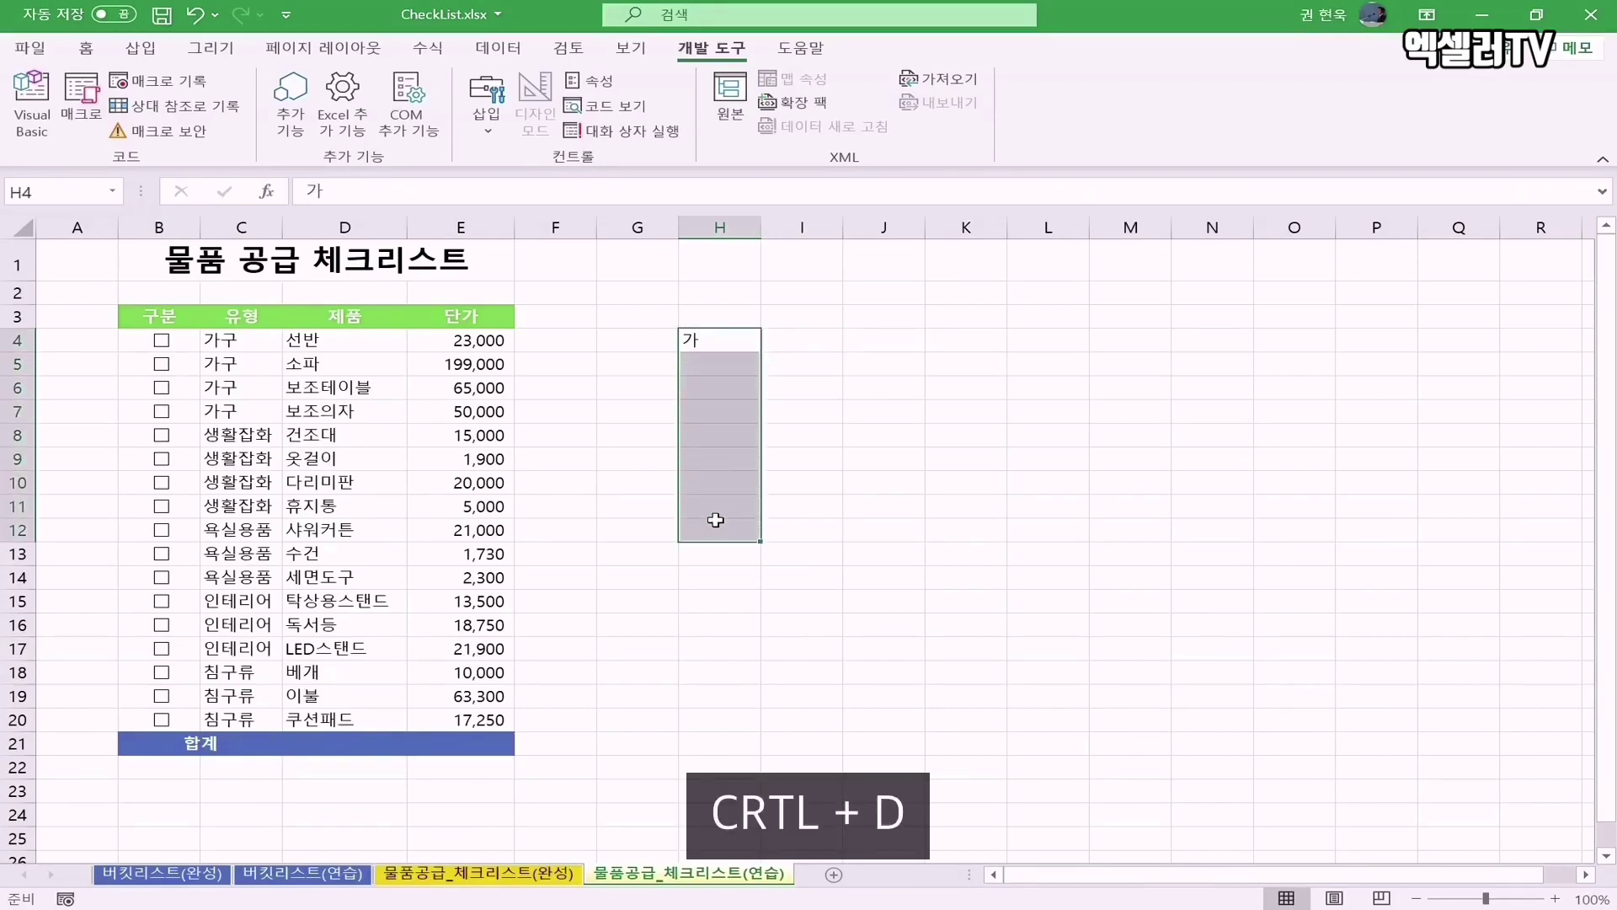
pyautogui.hotkey('ctrl', 'd')
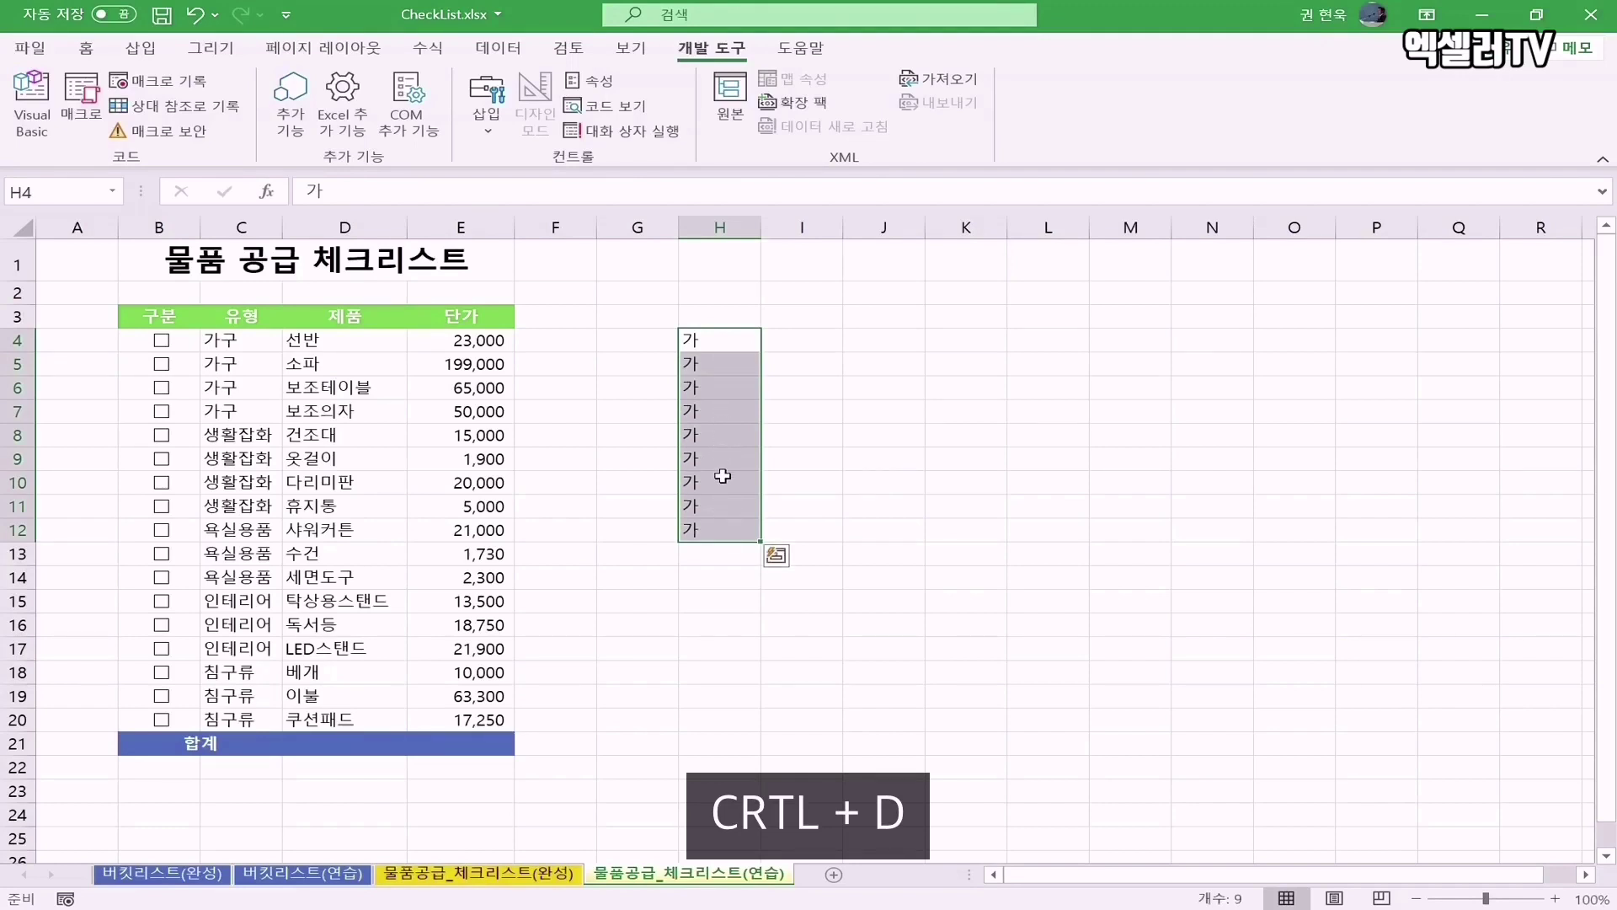
# - Fill the sample text 가 from cell H4 across row 4 through M4
pyautogui.click(731, 341)
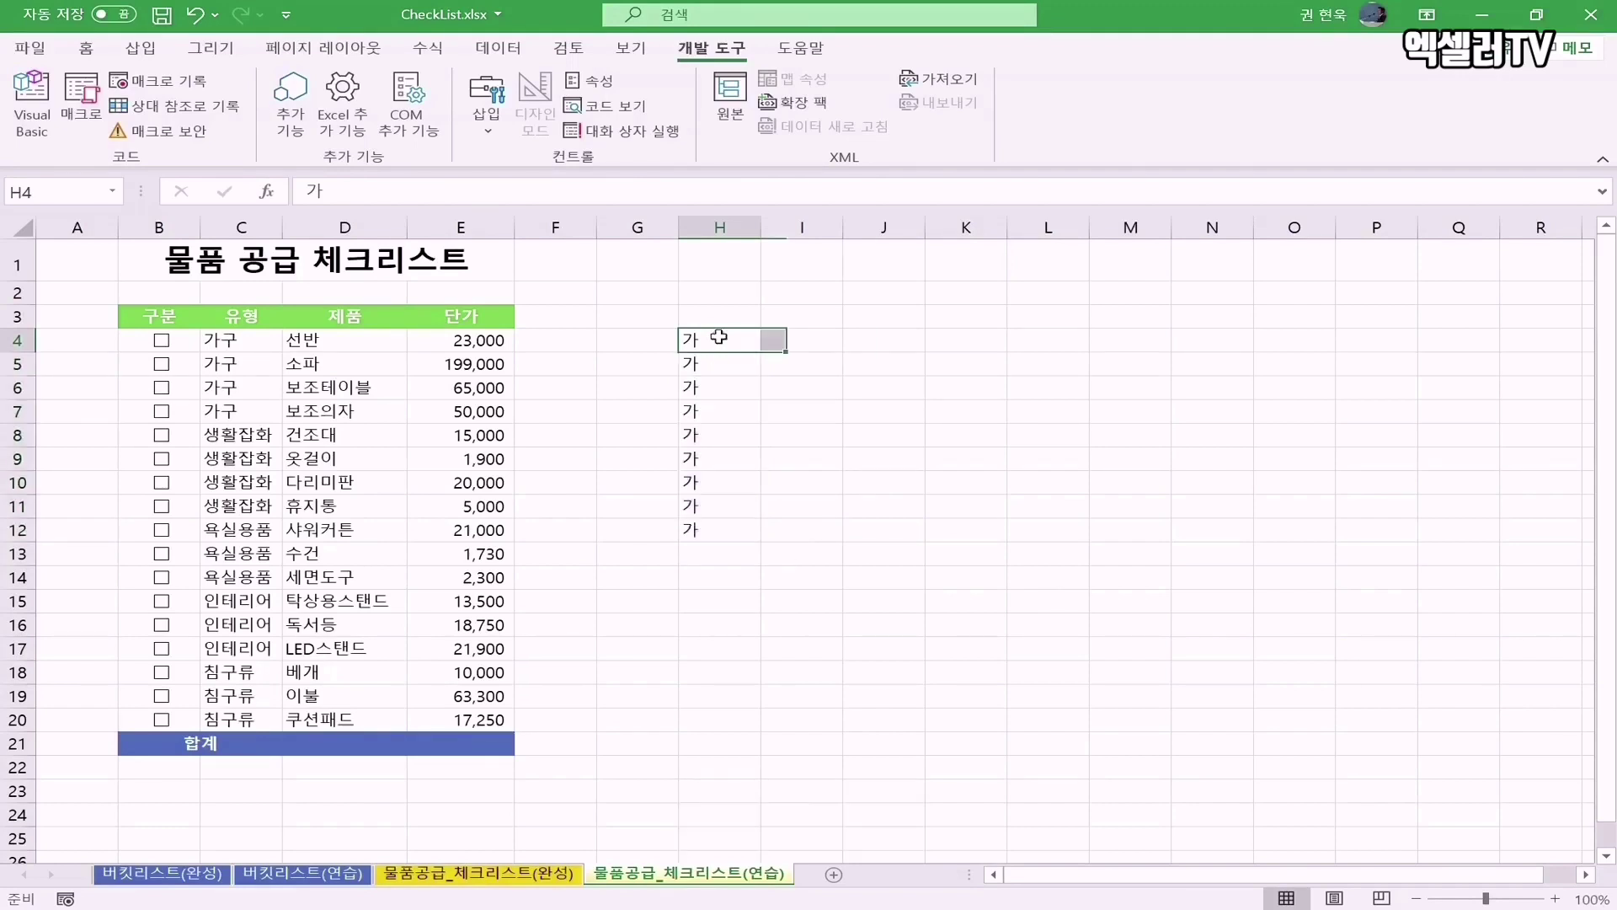
pyautogui.moveTo(738, 340); pyautogui.dragTo(1117, 334)
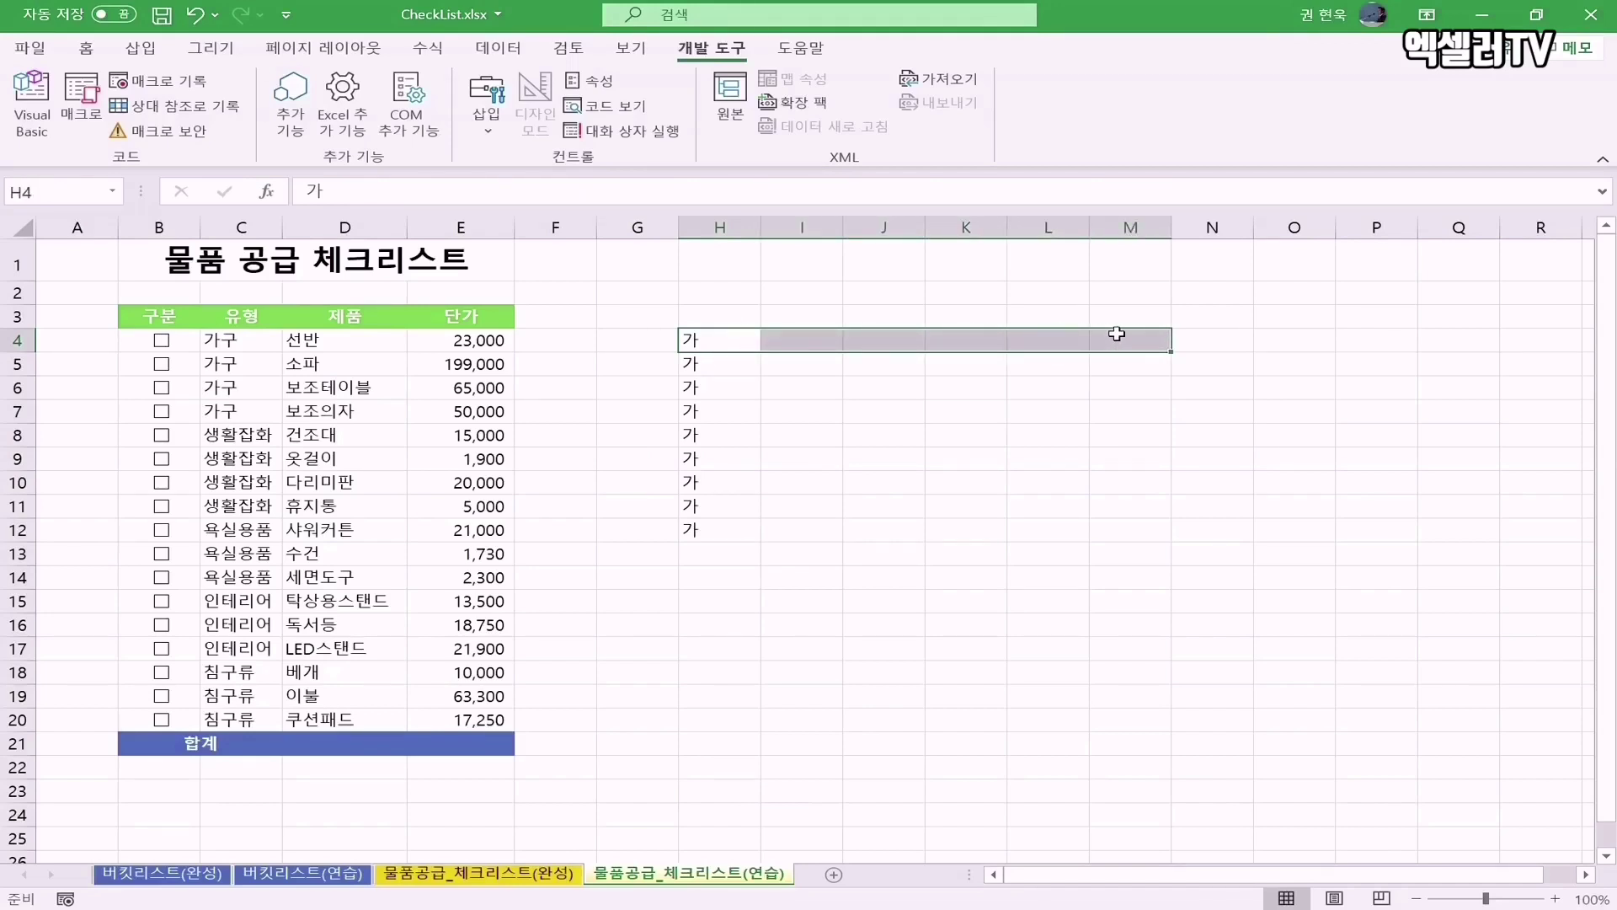
pyautogui.hotkey('ctrl', 'r')
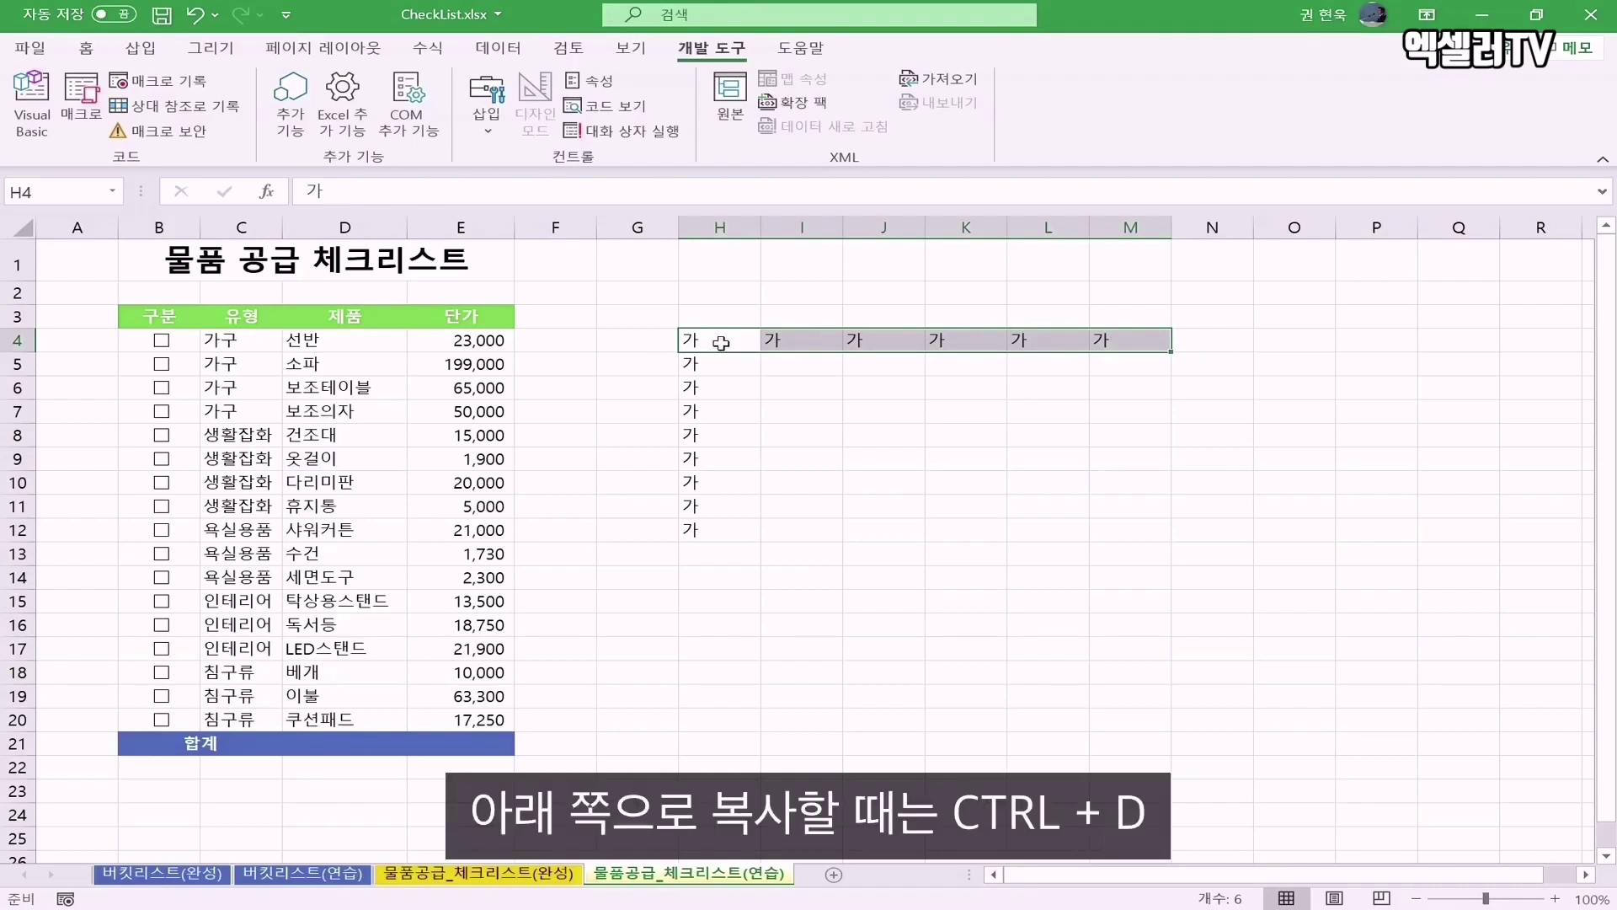
pyautogui.moveTo(720, 343); pyautogui.dragTo(716, 529)
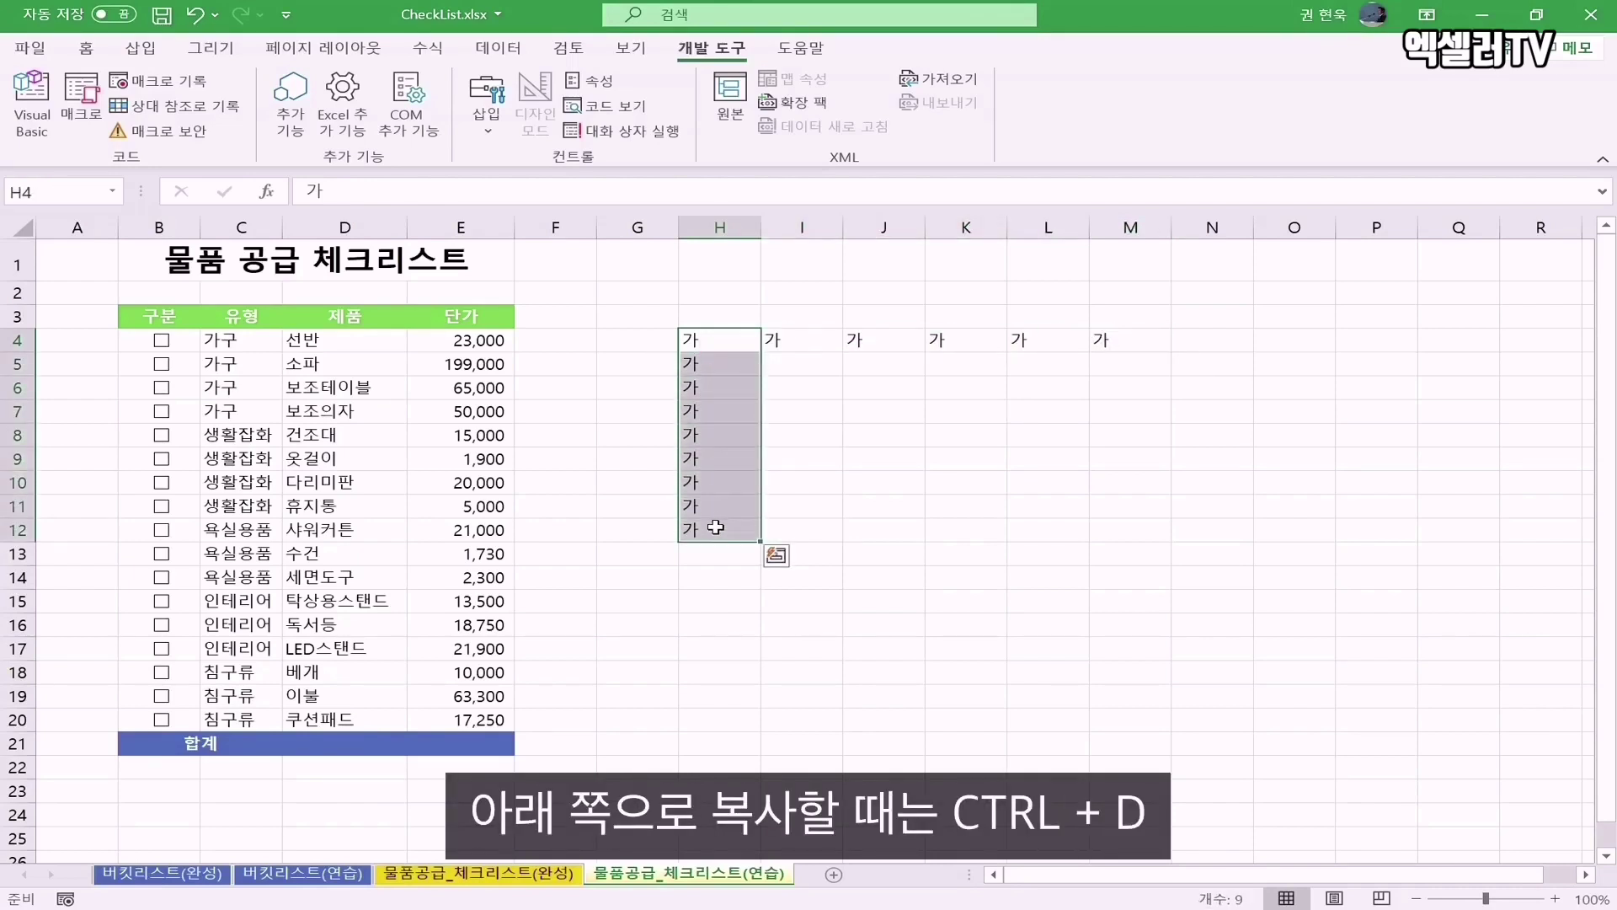
pyautogui.moveTo(738, 343); pyautogui.dragTo(1108, 340)
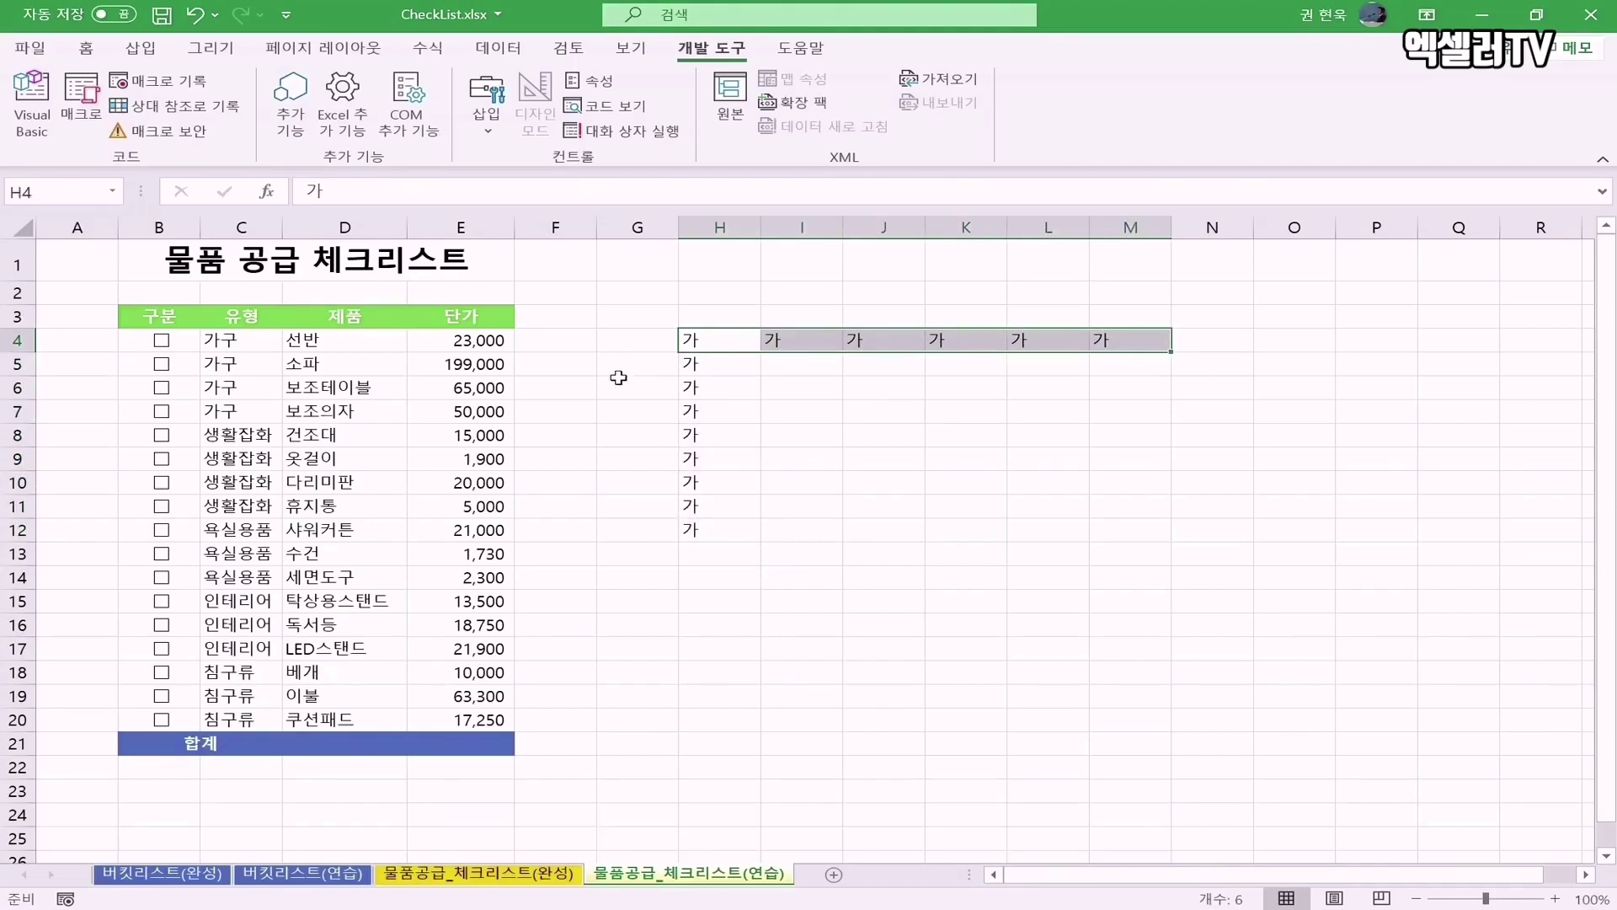
# - Link the check box in the 선반 row to cell $B$4 in its control format settings
pyautogui.rightClick(162, 347)
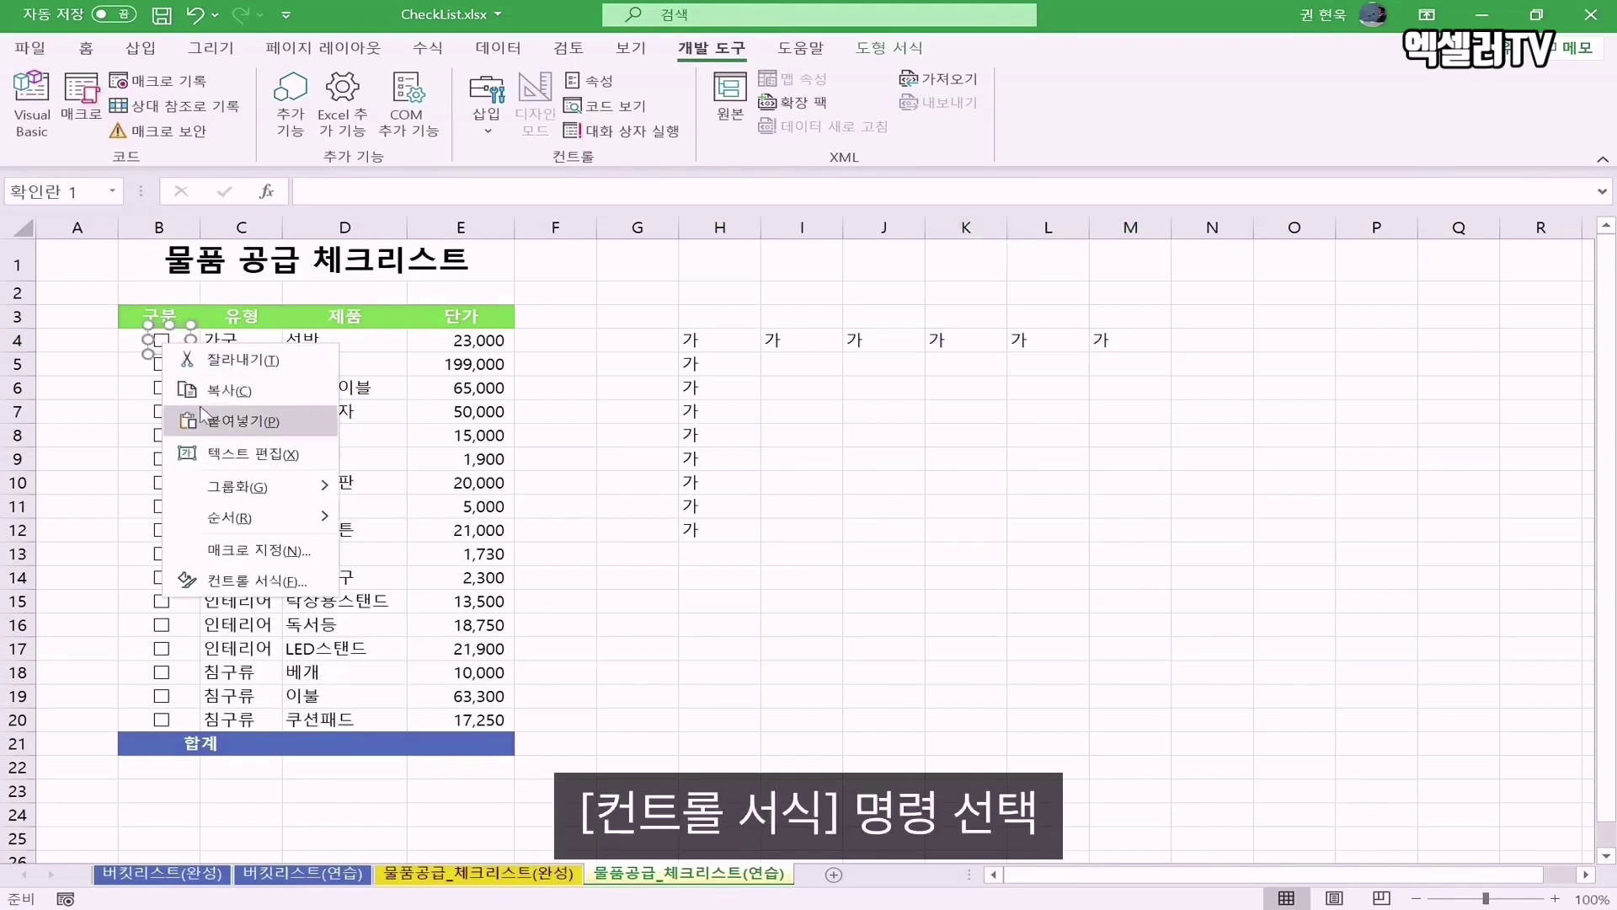
pyautogui.click(291, 583)
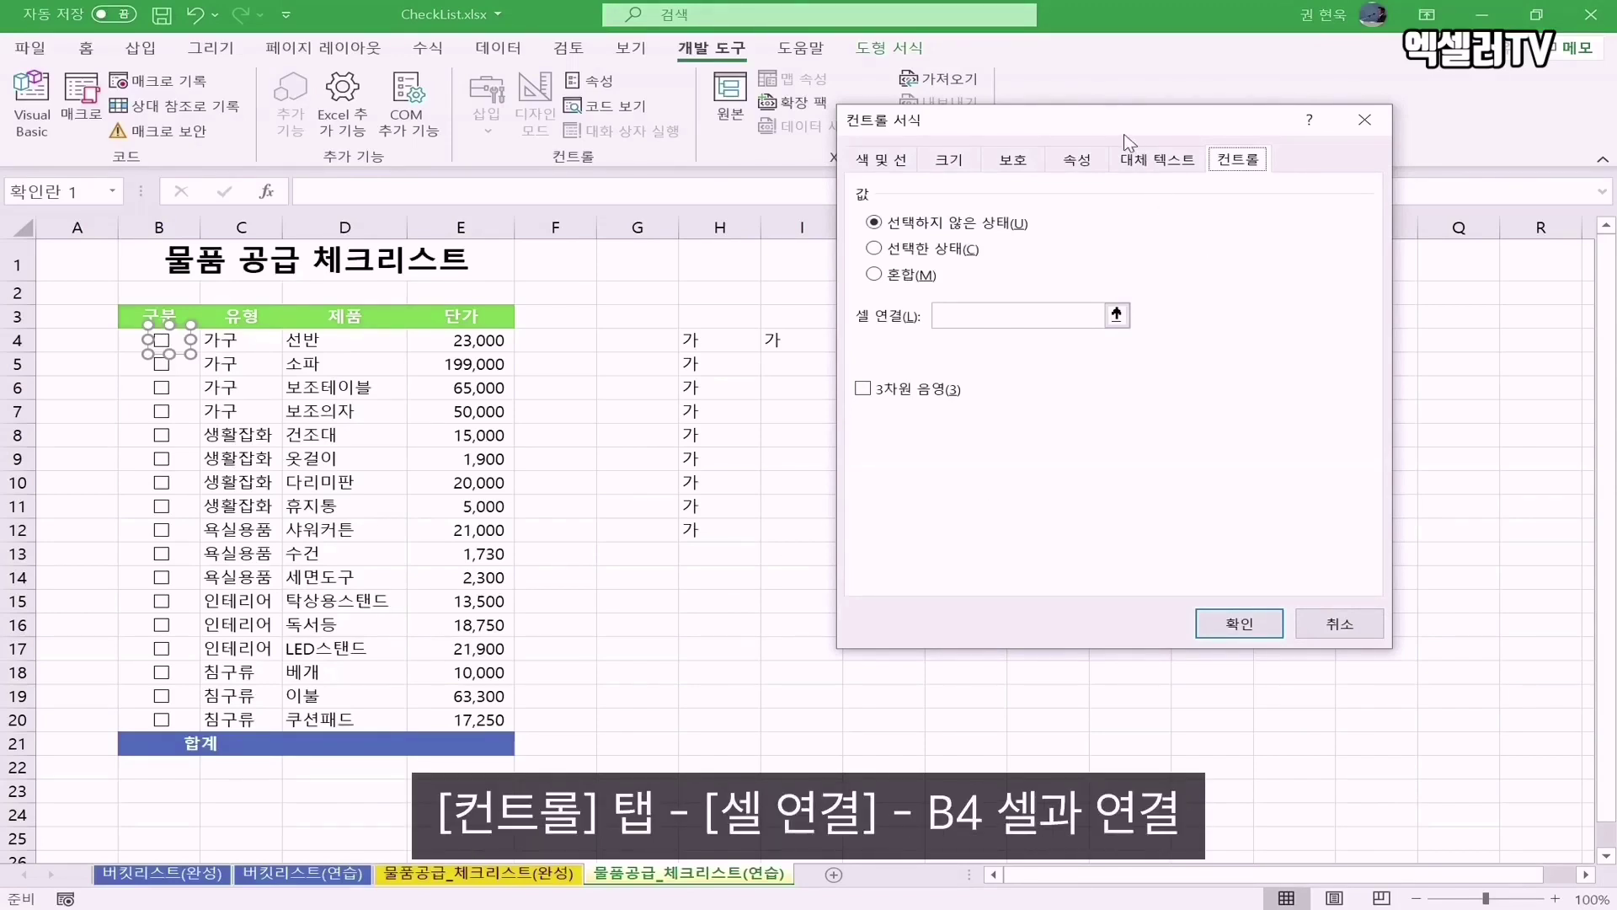
pyautogui.click(972, 313)
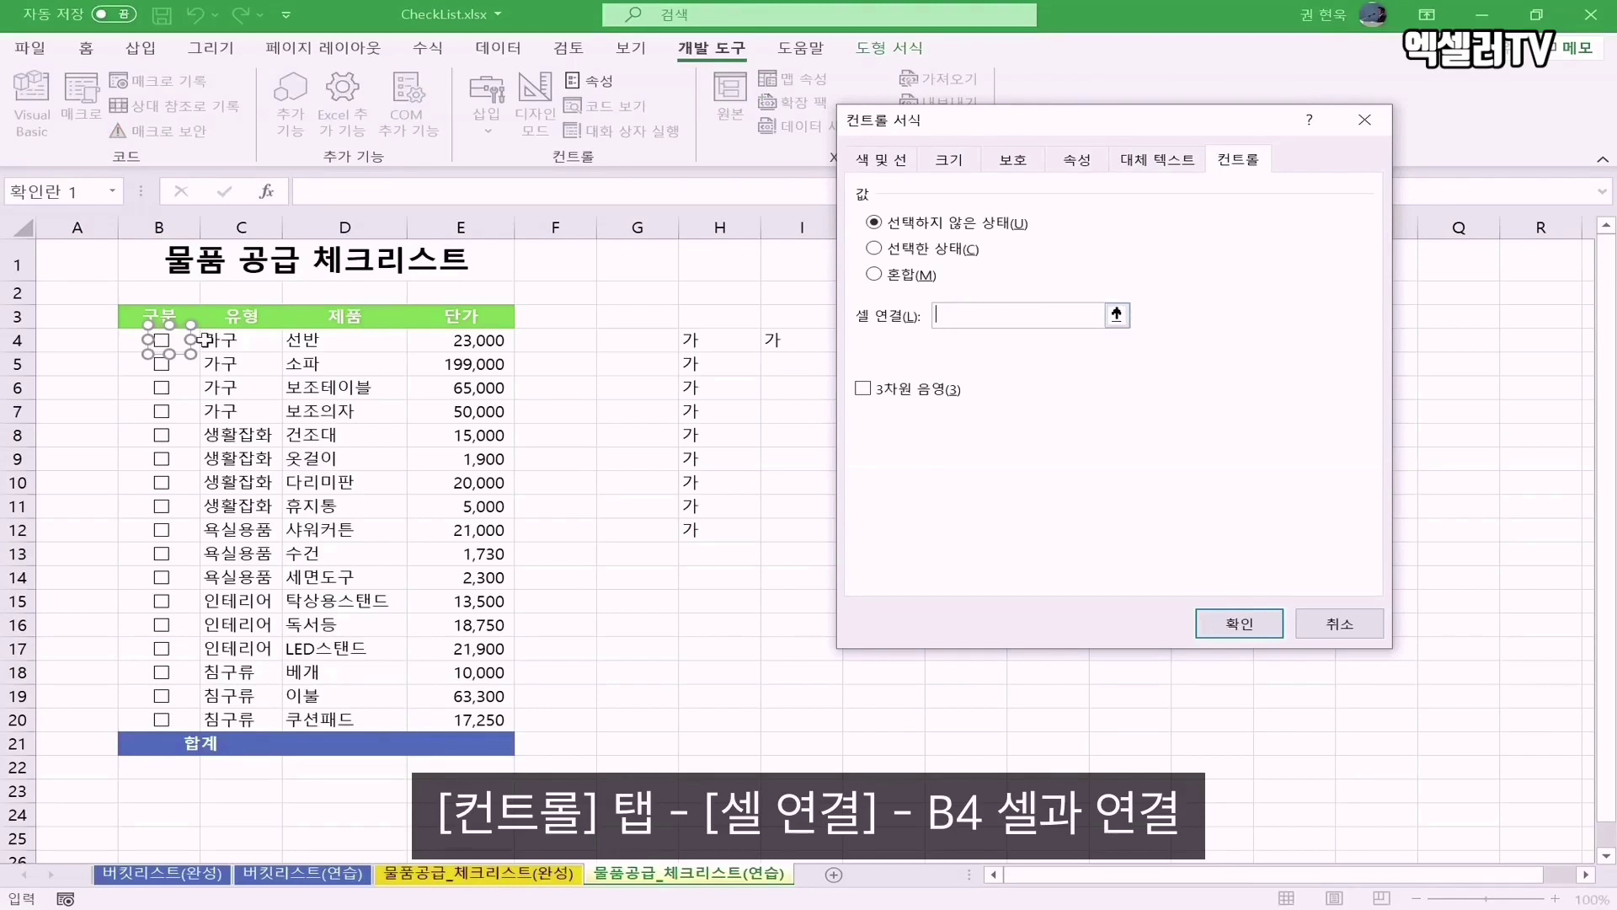
pyautogui.click(133, 342)
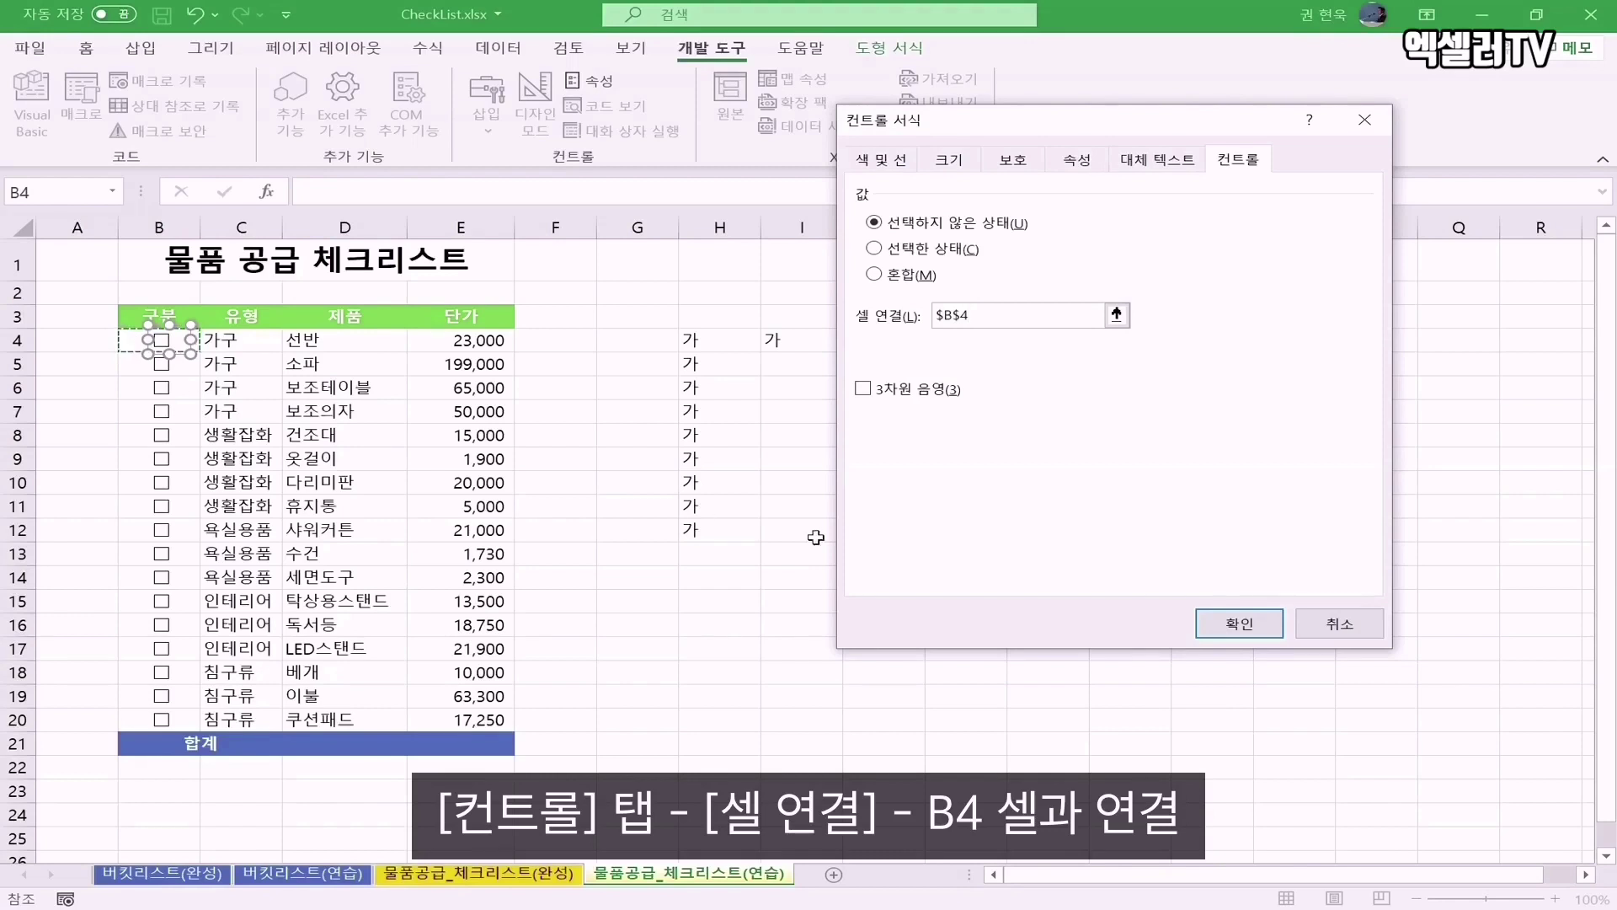
pyautogui.click(1232, 623)
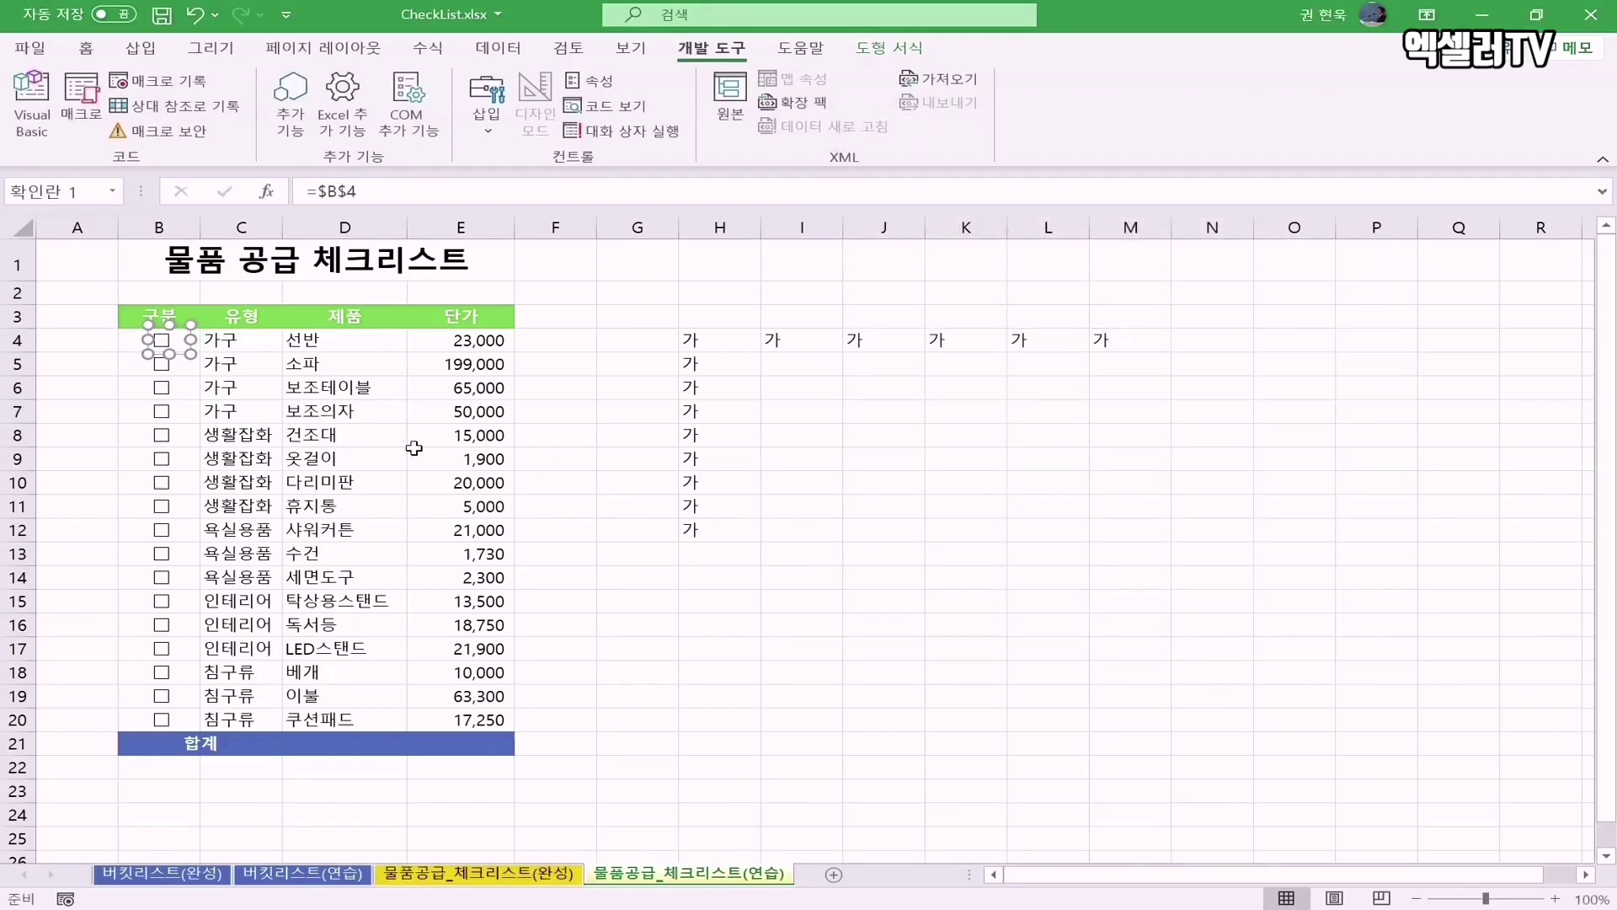
# - Link the check box in the 소파 row to cell $B$5 in its control format settings
pyautogui.rightClick(164, 364)
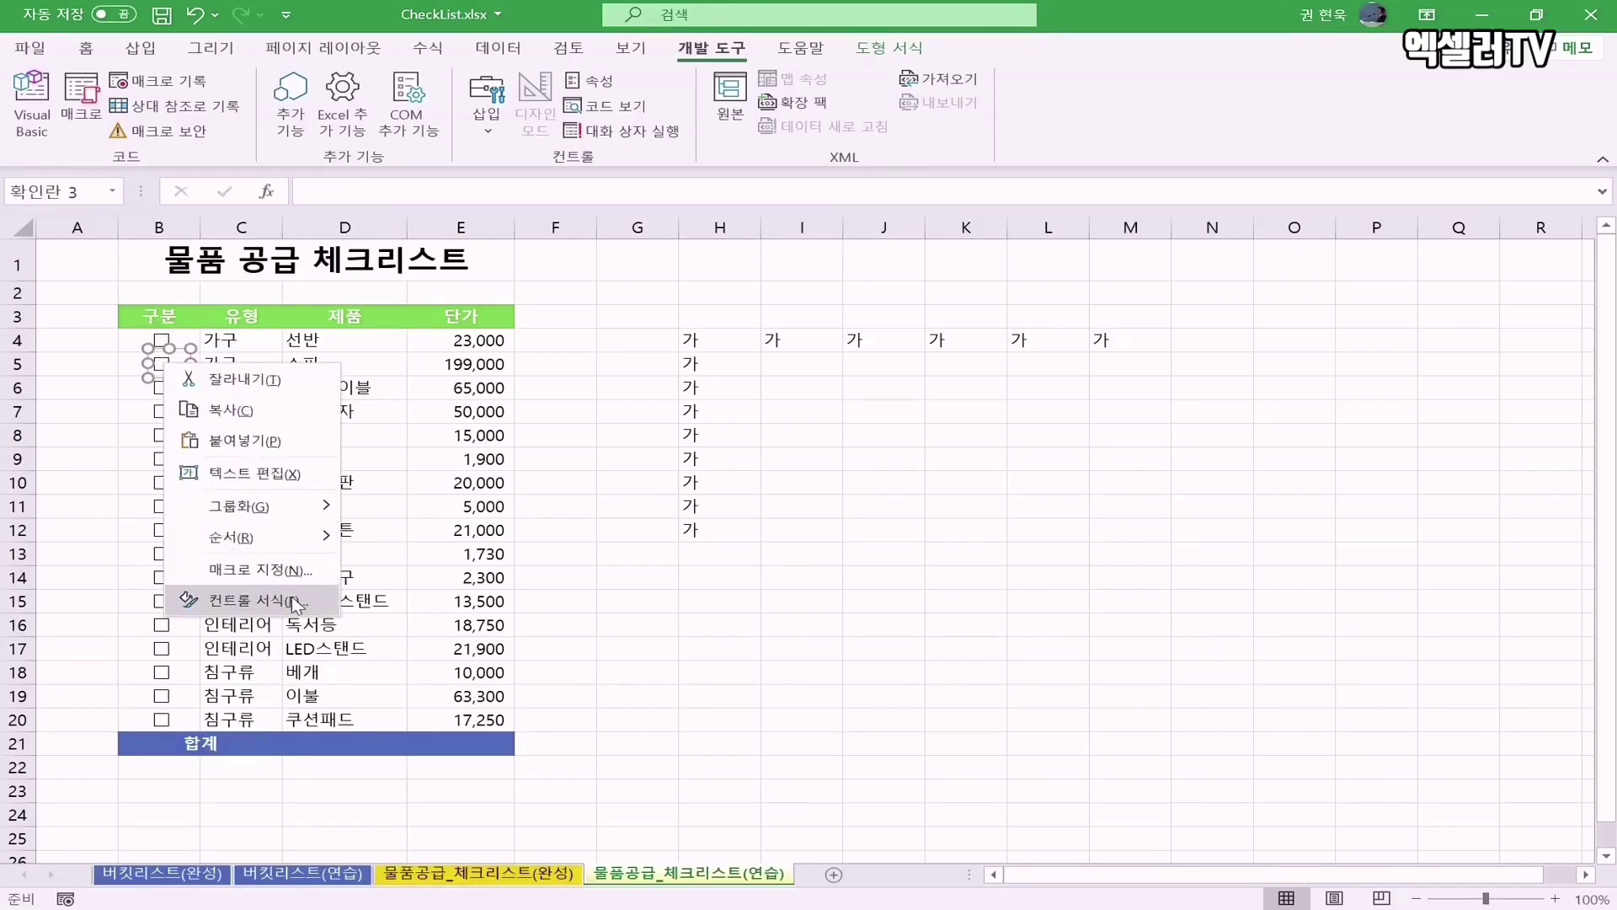
pyautogui.click(289, 598)
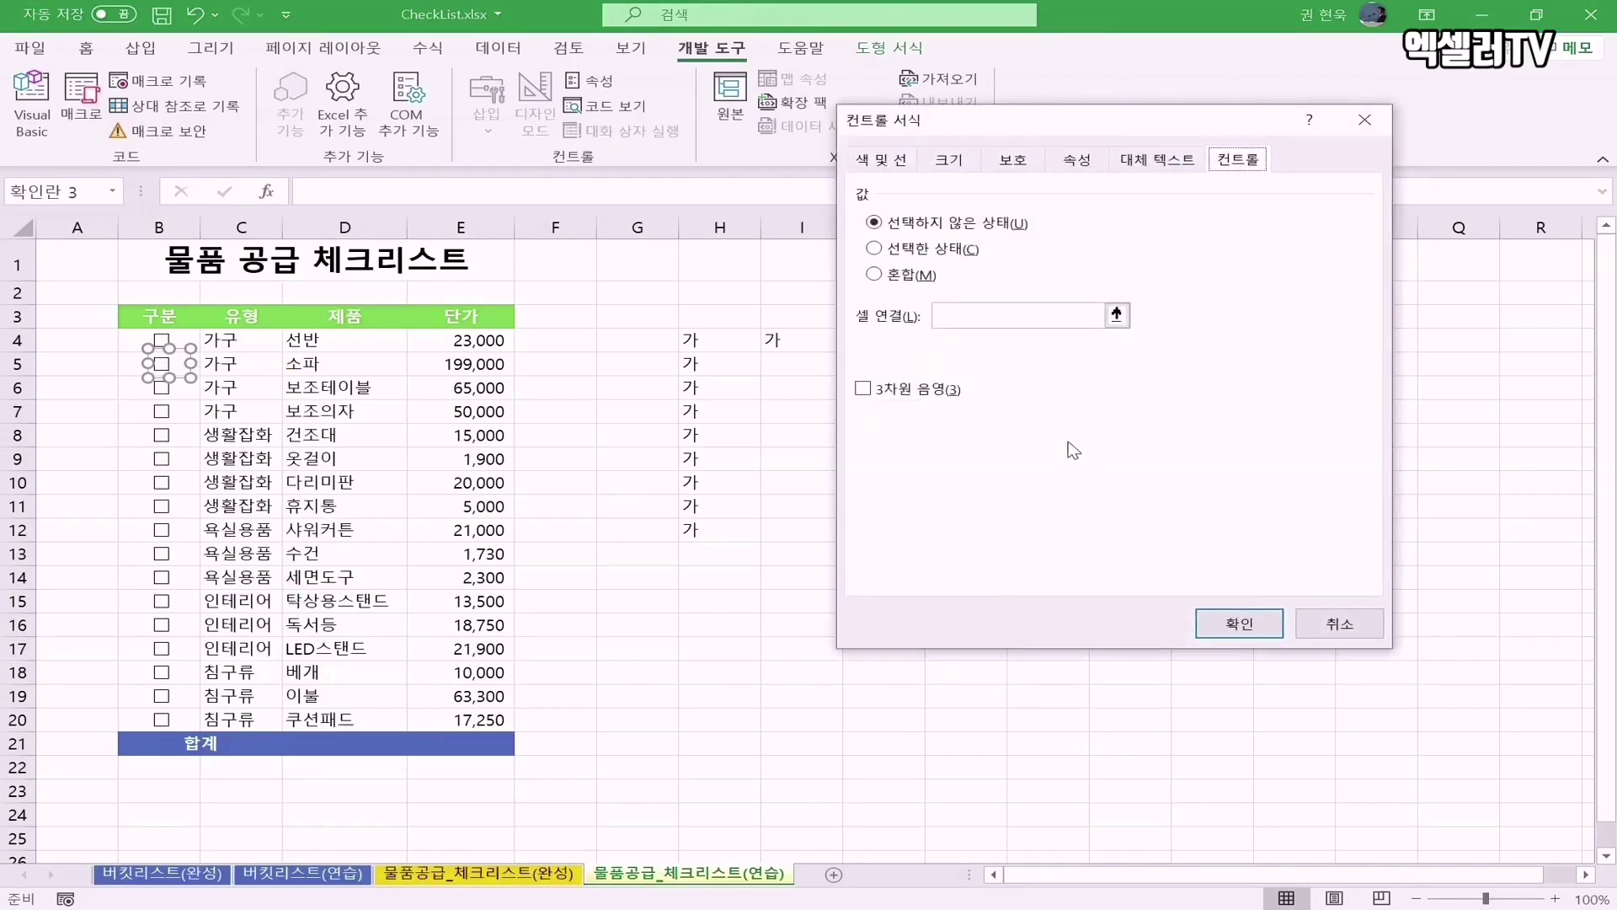
pyautogui.click(994, 316)
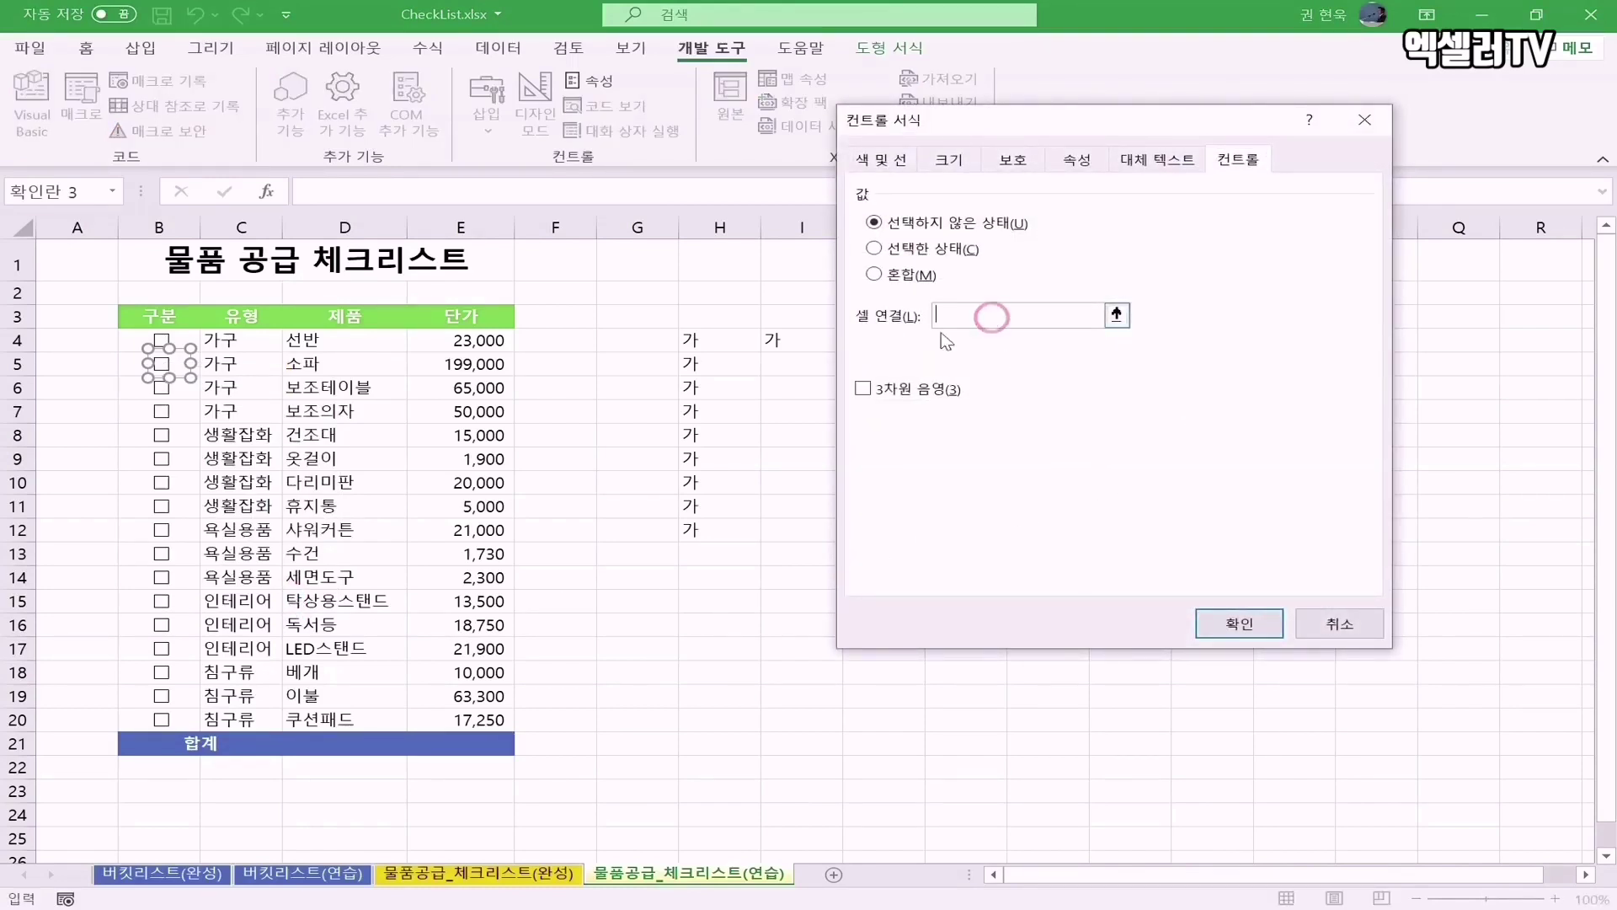
pyautogui.click(132, 366)
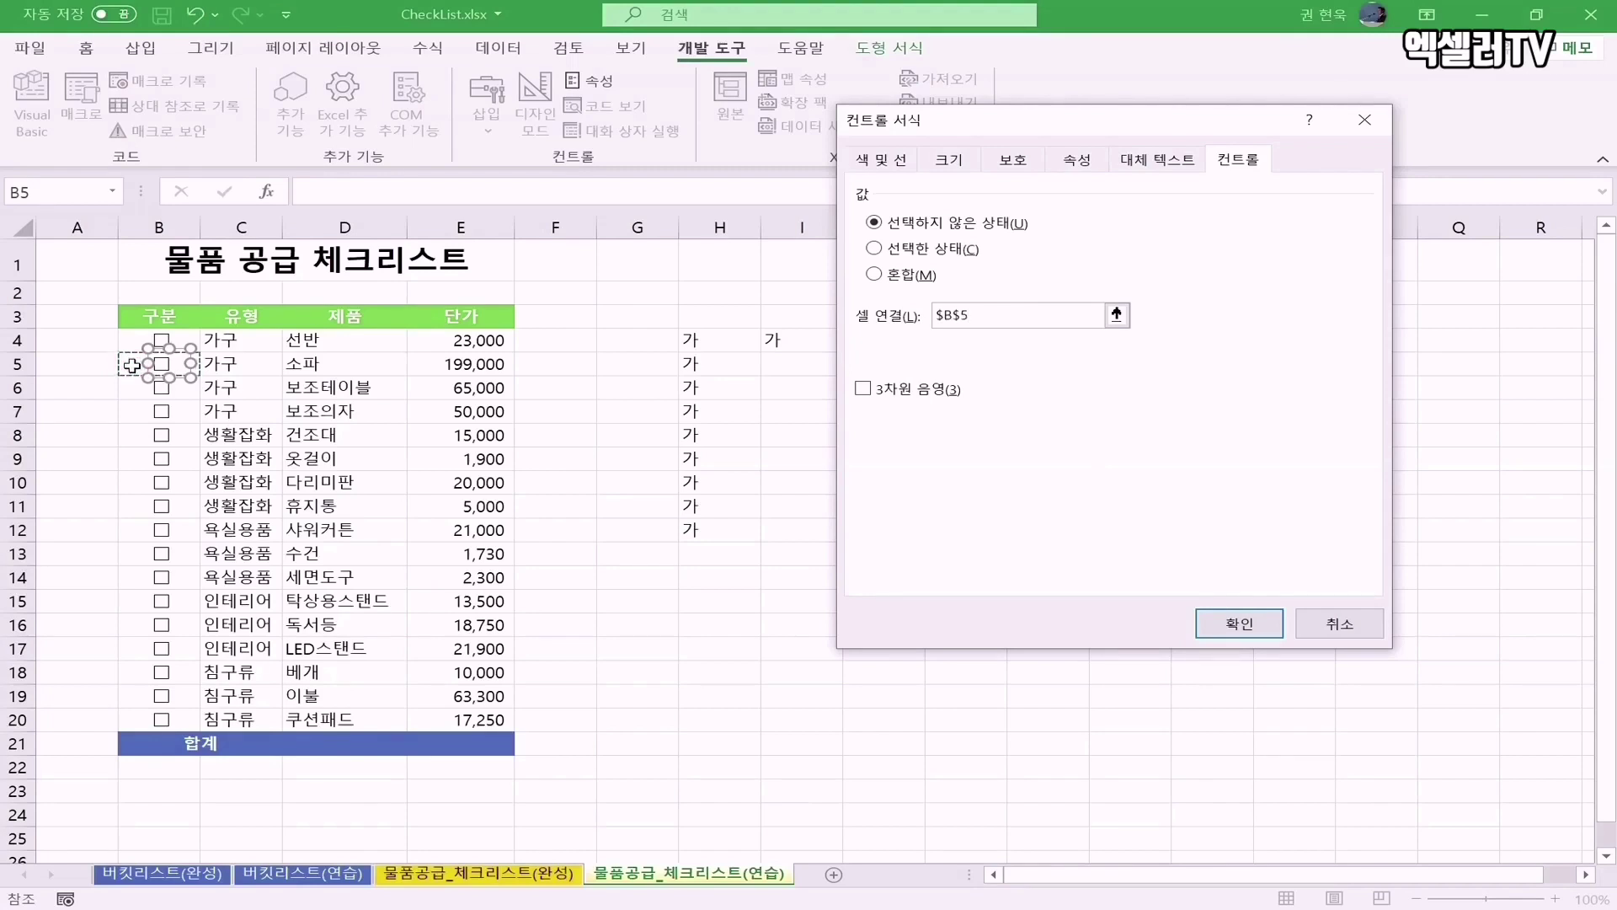
pyautogui.click(1251, 629)
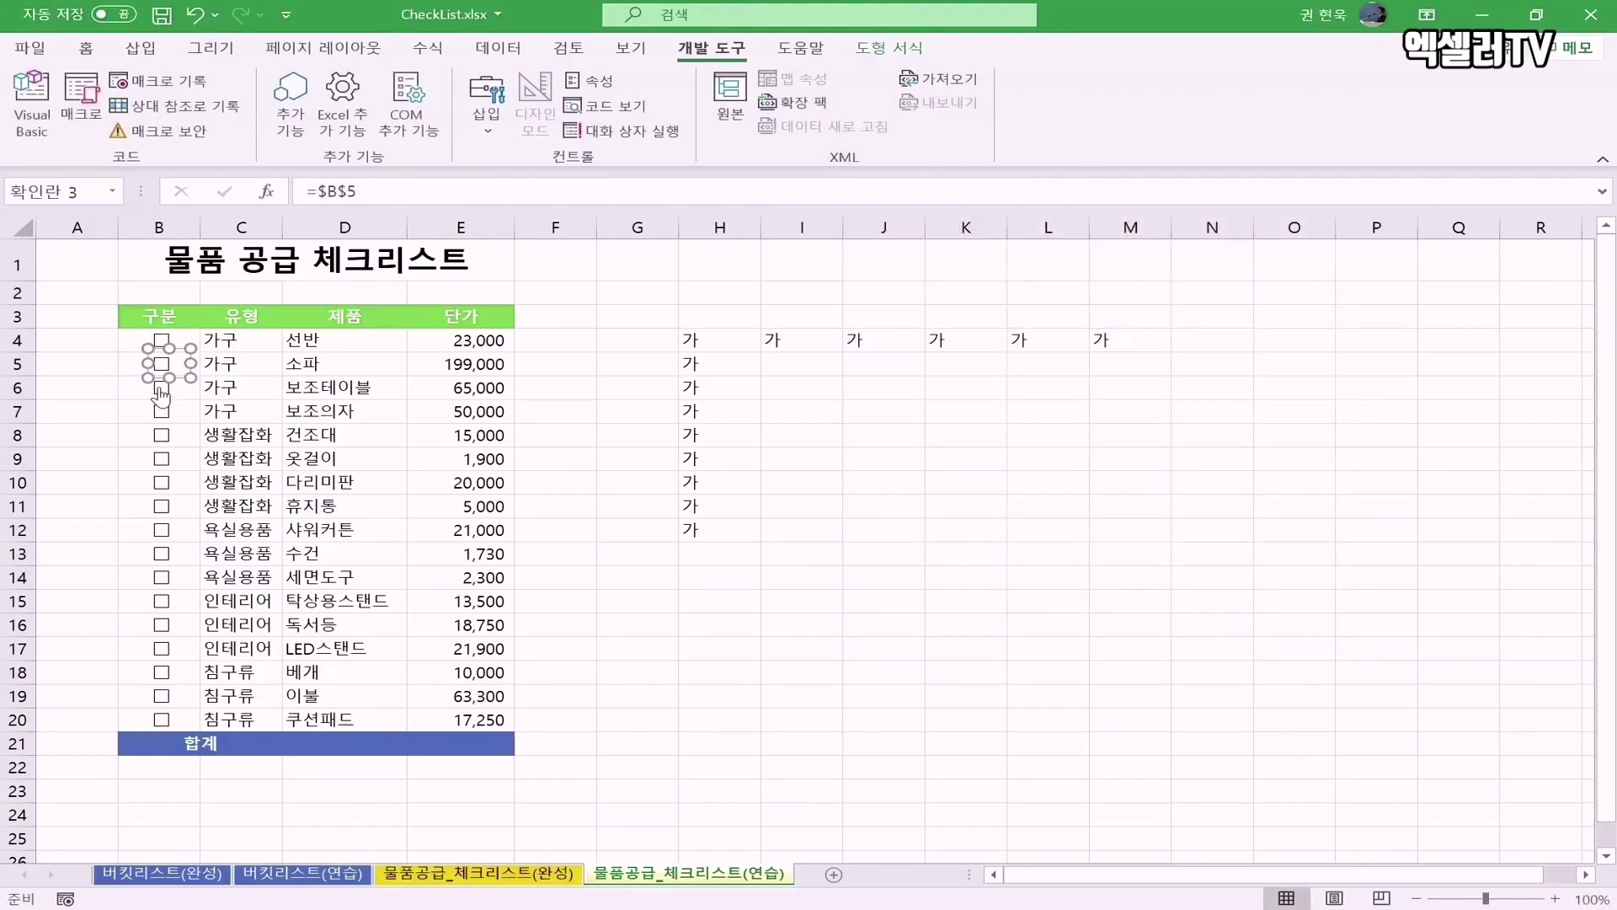
# - Link the check box in the 보조테이블 row to cell $B$6 in its control format settings
pyautogui.rightClick(161, 394)
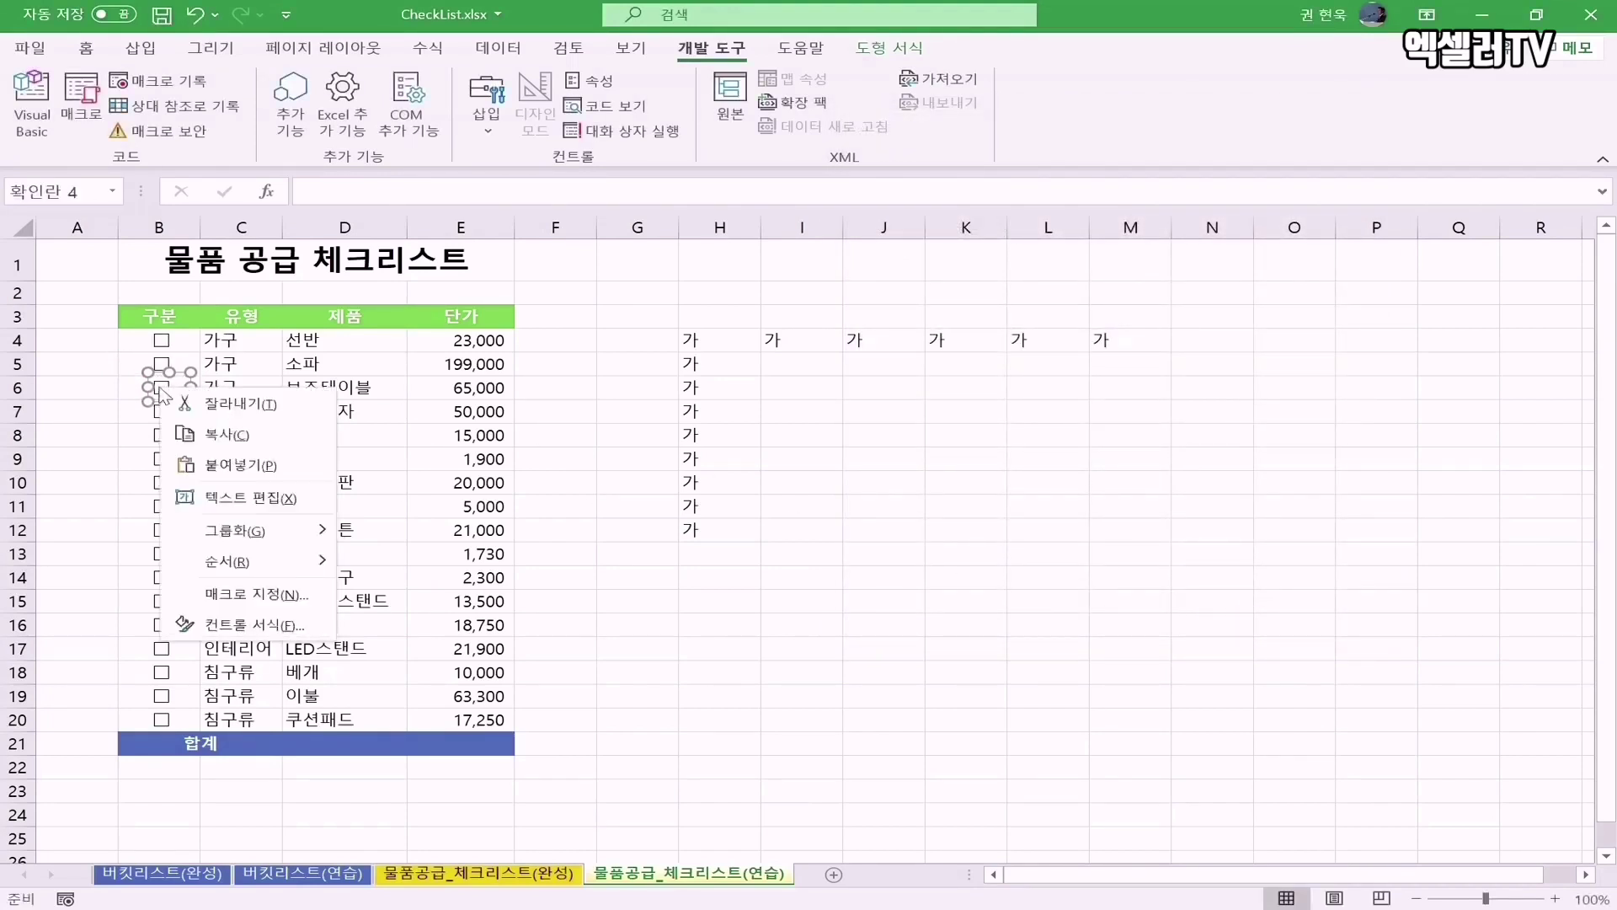
pyautogui.click(294, 625)
pyautogui.click(982, 313)
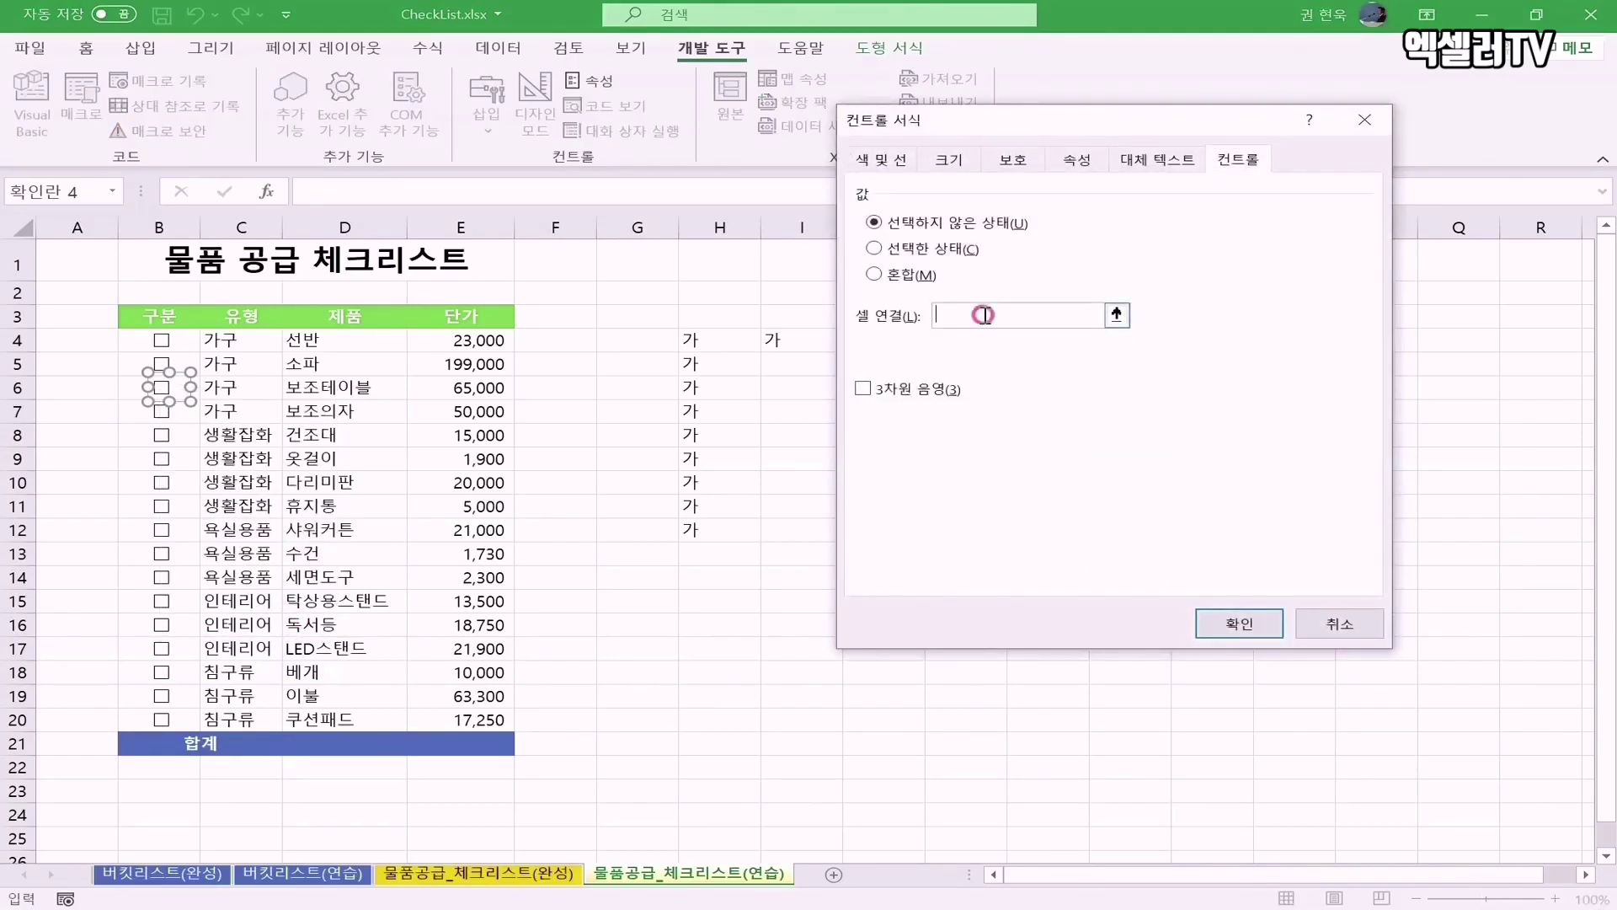
pyautogui.click(135, 392)
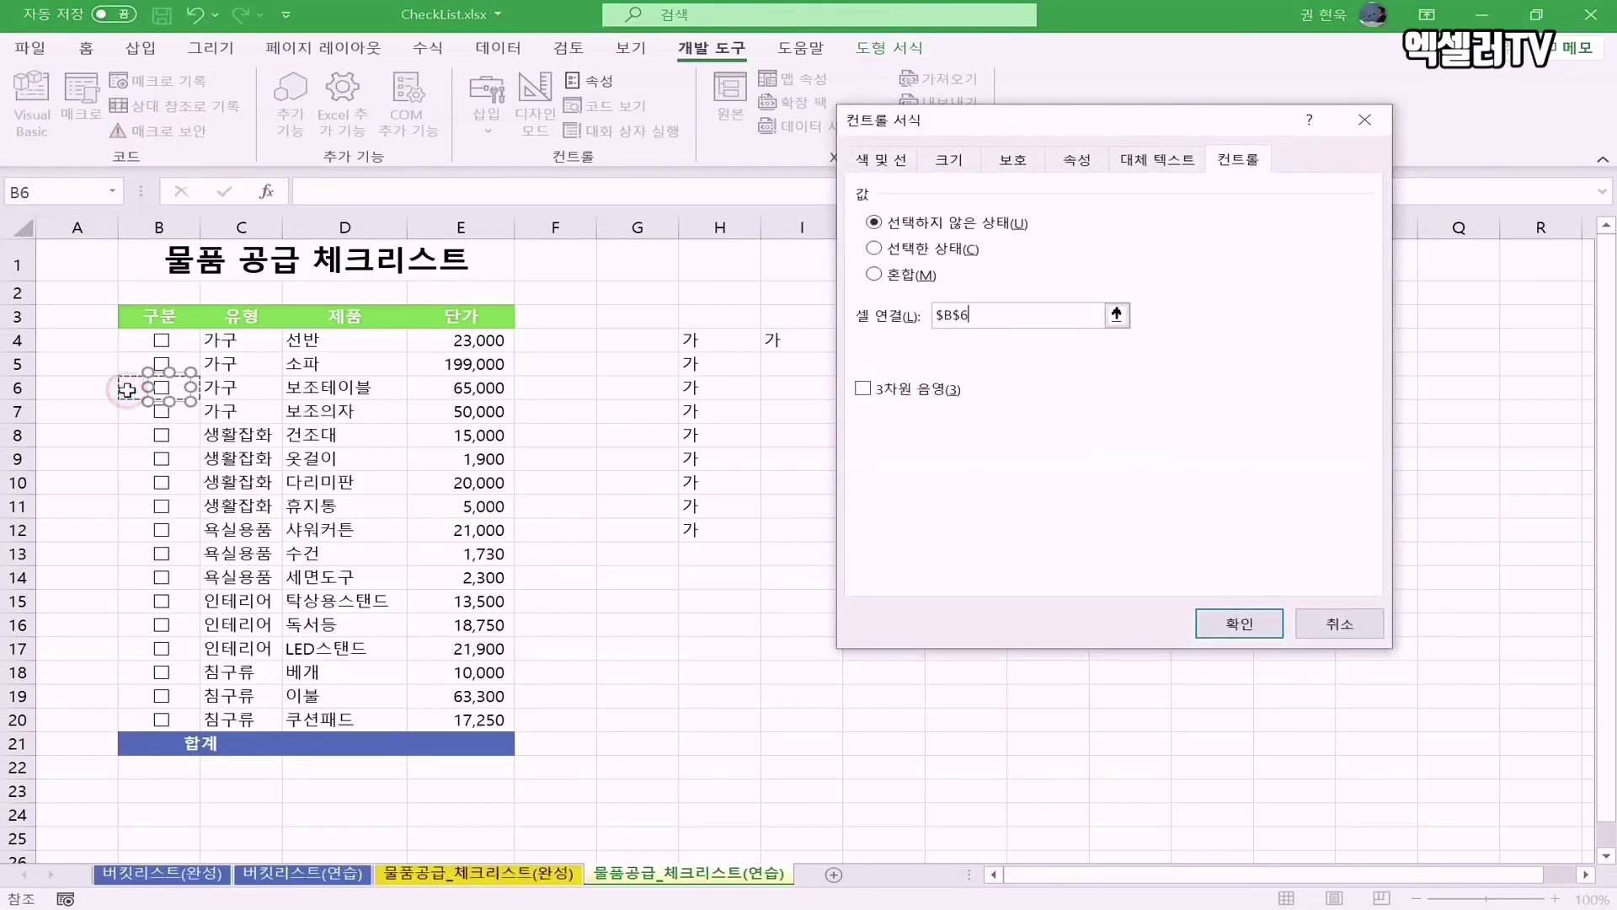
pyautogui.click(1259, 626)
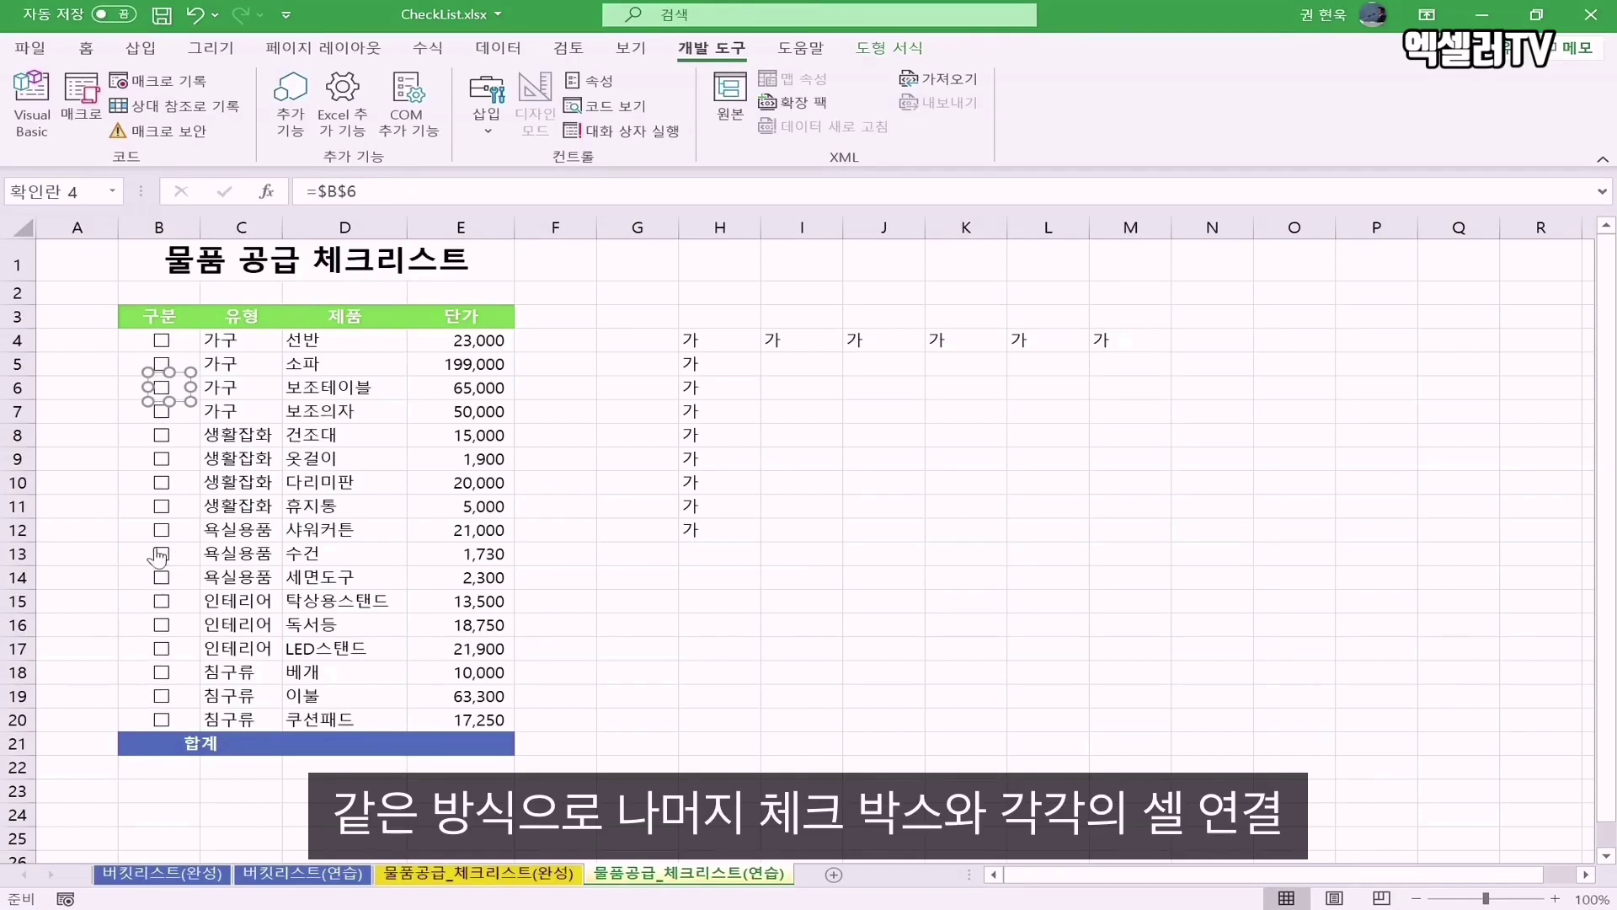
# - Link the check box in the 보조의자 row to cell $B$7 in its control format settings
pyautogui.rightClick(166, 418)
pyautogui.click(280, 651)
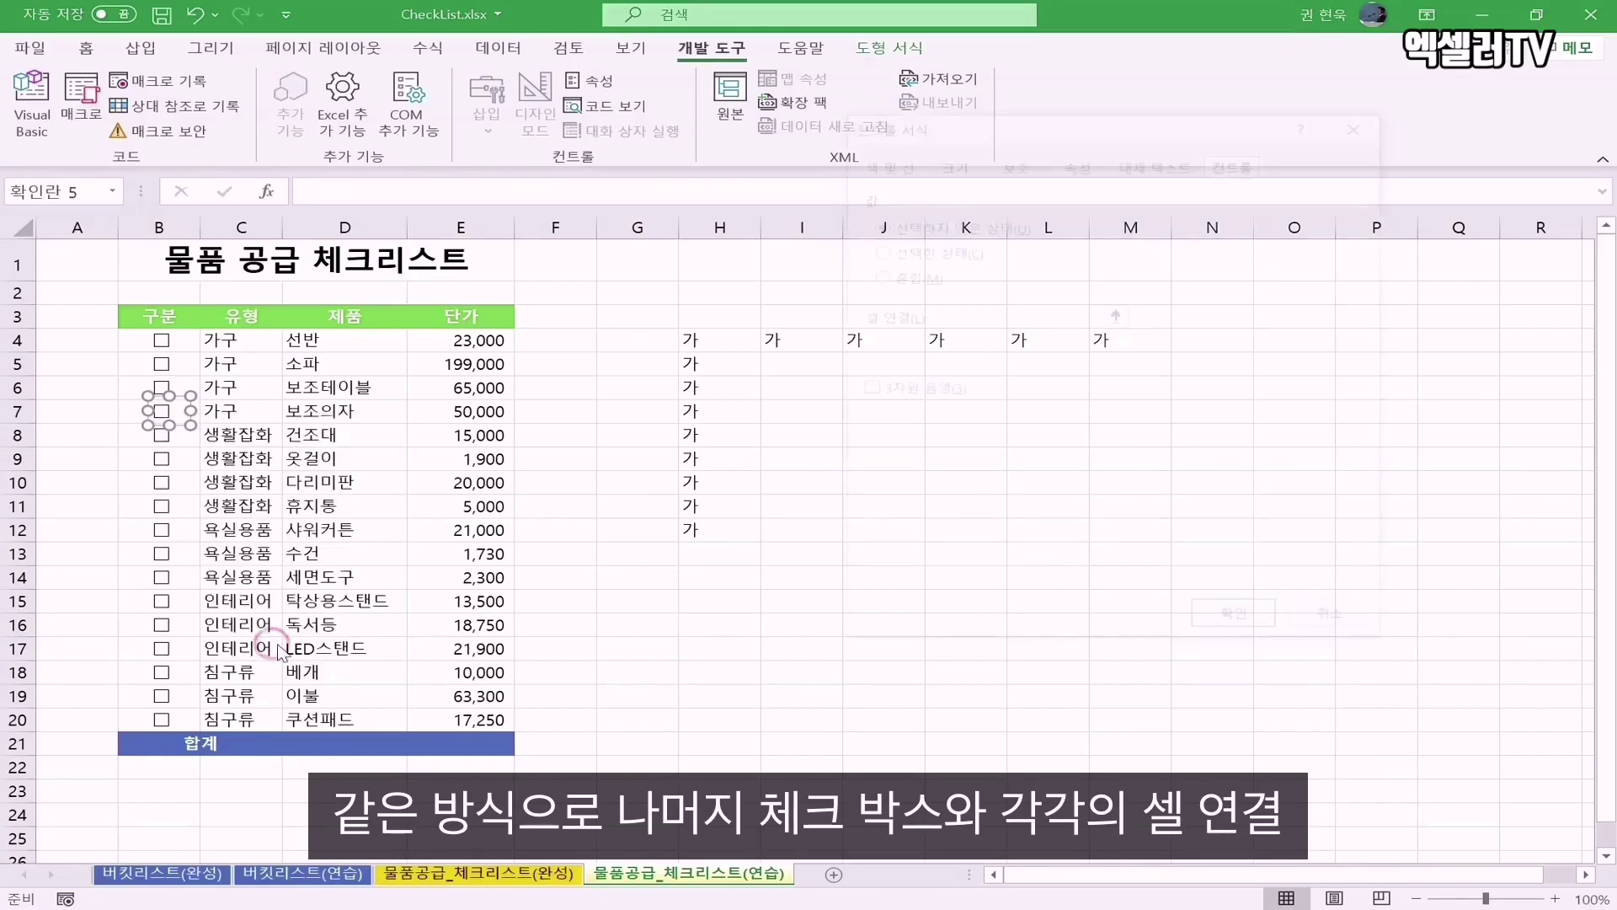
pyautogui.click(1022, 314)
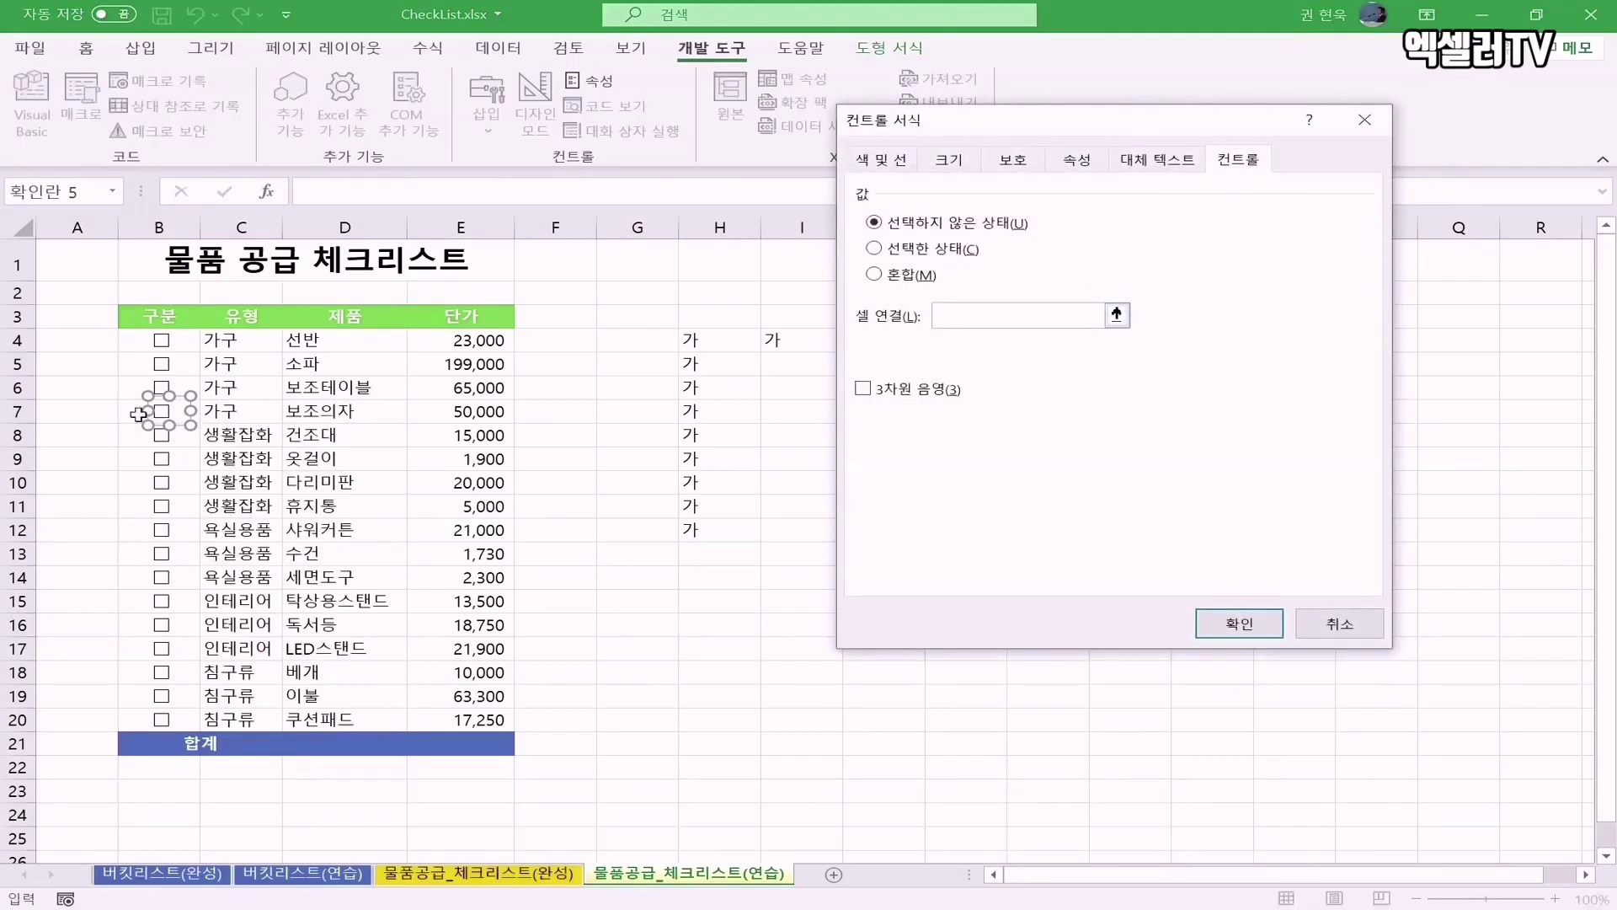
pyautogui.click(139, 414)
pyautogui.click(1213, 623)
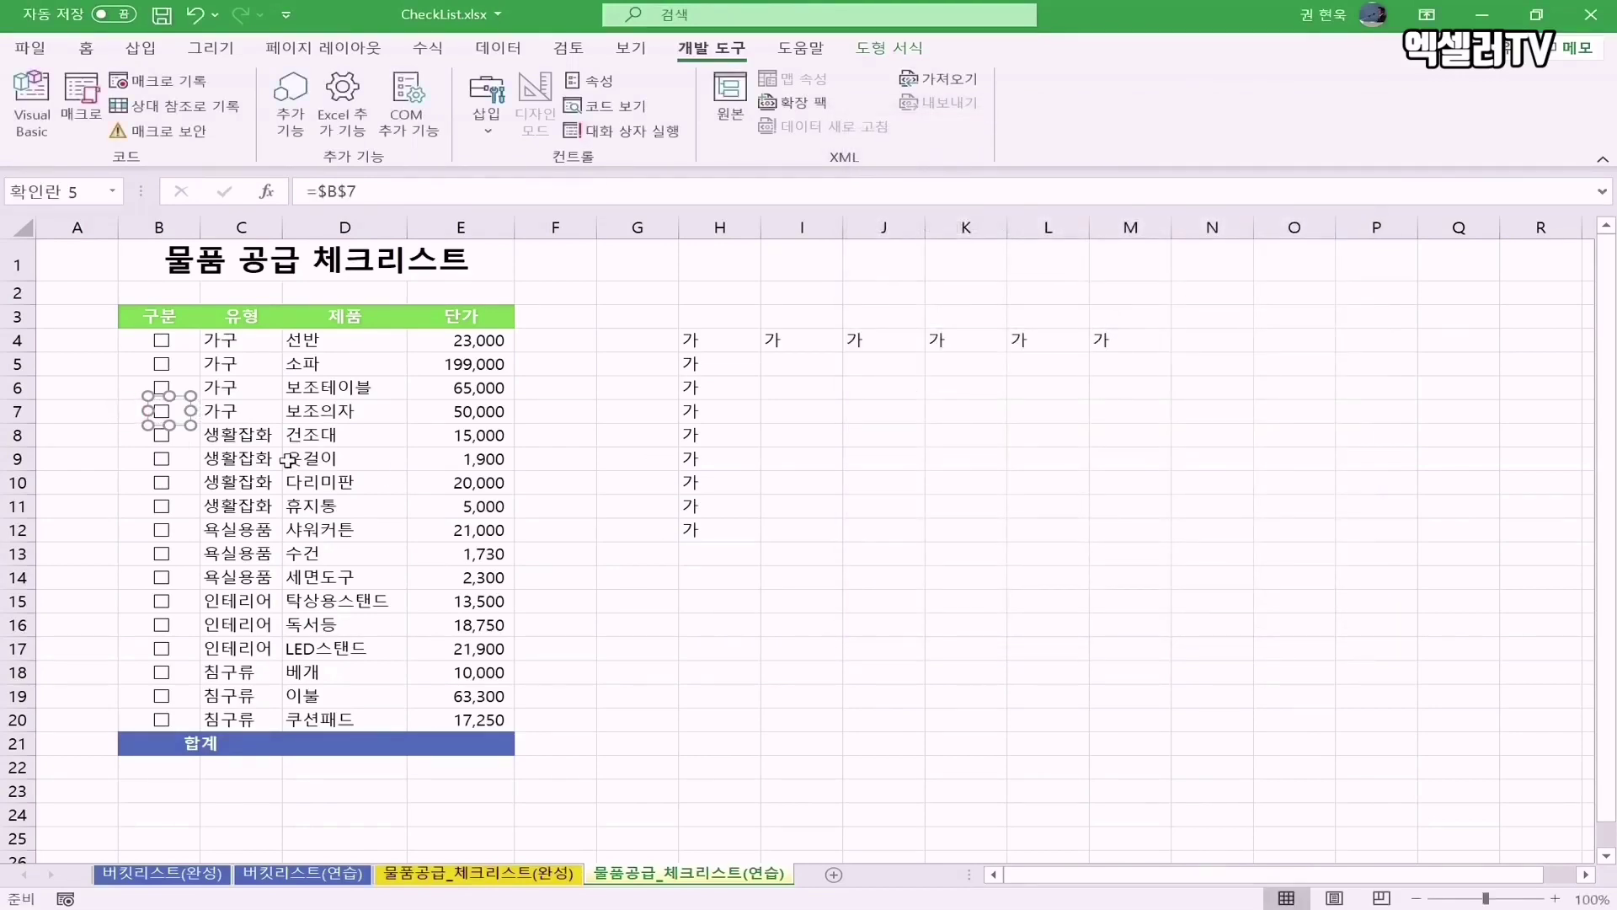
# - Link the 건조대 check box to cell $B$8 and the 옷걸이 check box to cell $B$9
pyautogui.rightClick(168, 435)
pyautogui.click(269, 670)
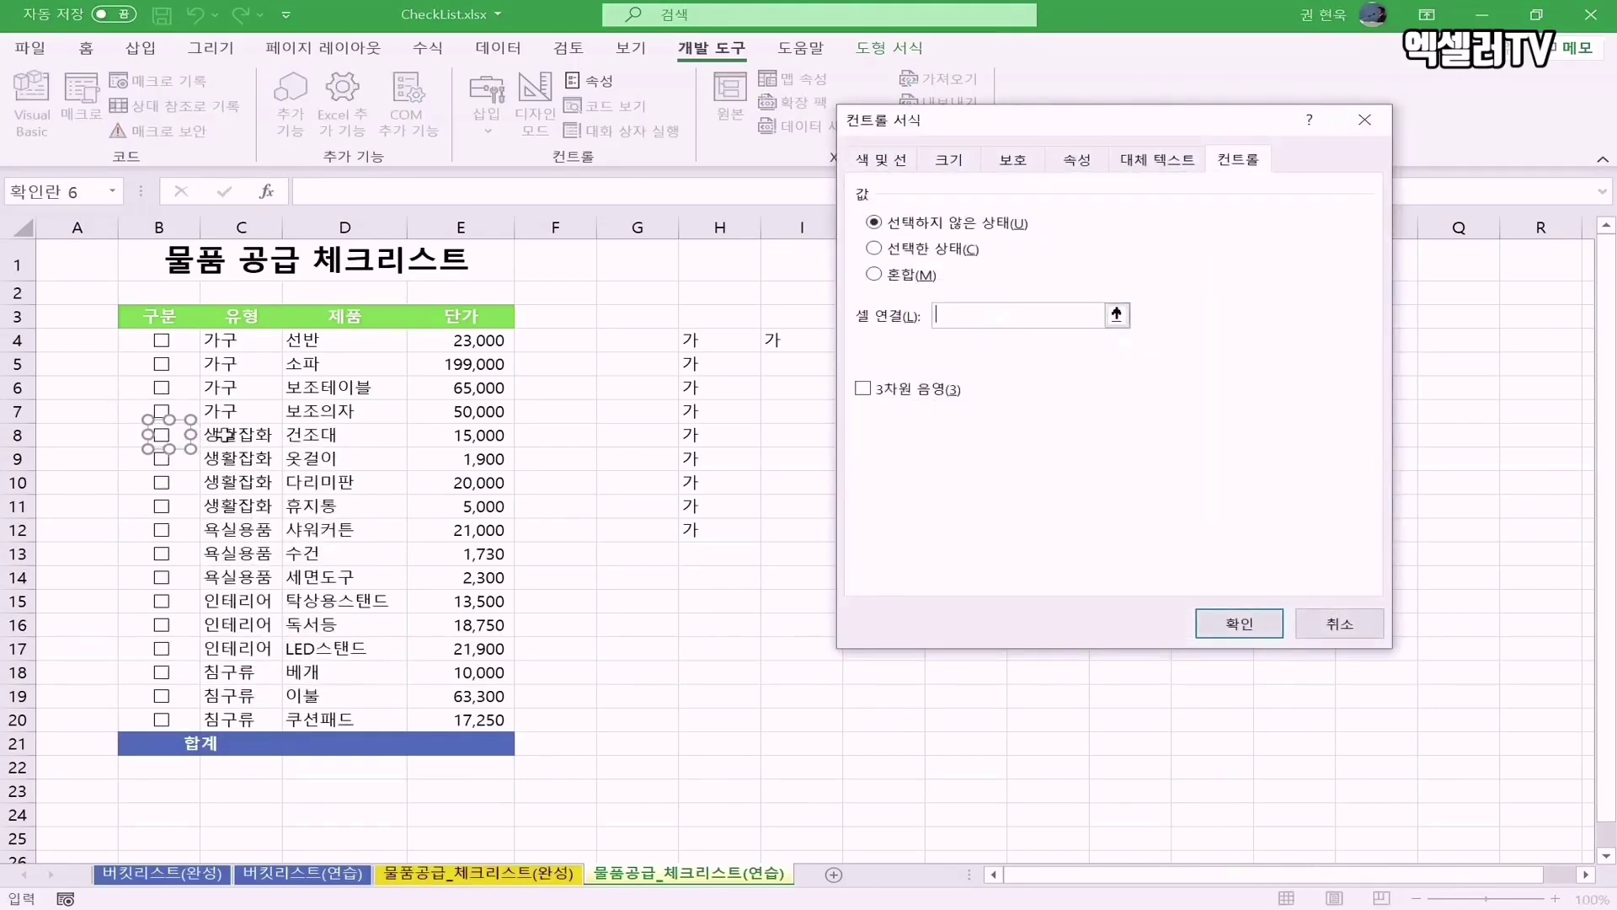
pyautogui.click(136, 435)
pyautogui.click(1239, 623)
pyautogui.rightClick(162, 460)
pyautogui.click(265, 693)
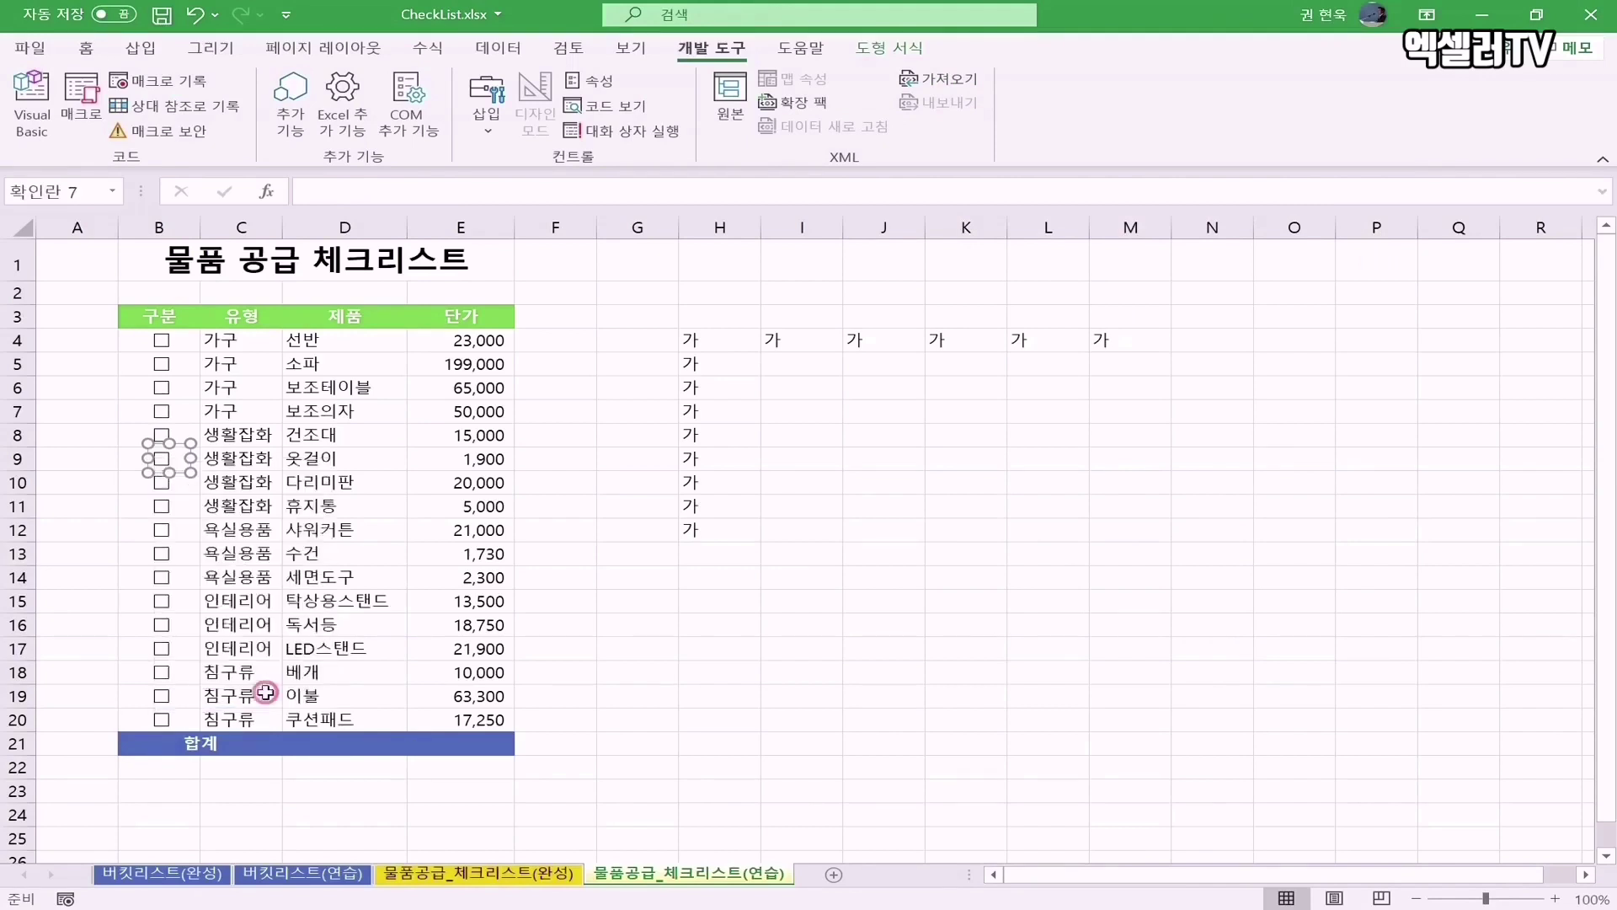
pyautogui.click(133, 459)
pyautogui.click(1239, 623)
# - Link the 다리미판 check box to cell $B$10 and the 휴지통 check box to cell $B$11
pyautogui.rightClick(161, 484)
pyautogui.click(257, 718)
pyautogui.click(129, 486)
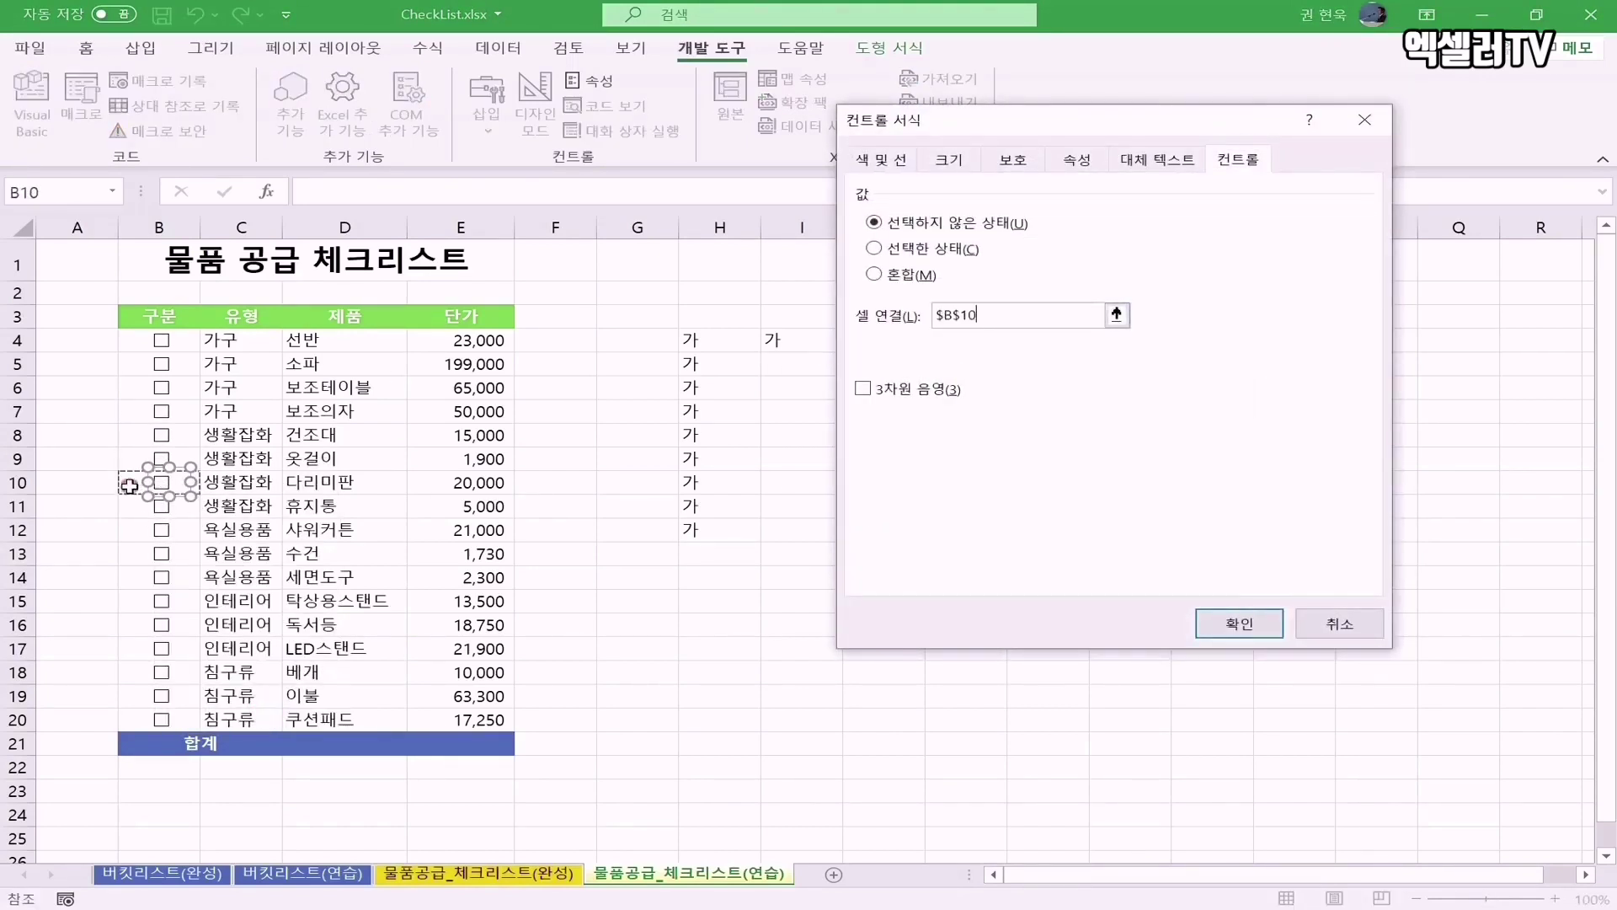
pyautogui.click(1239, 623)
pyautogui.rightClick(161, 506)
pyautogui.click(284, 746)
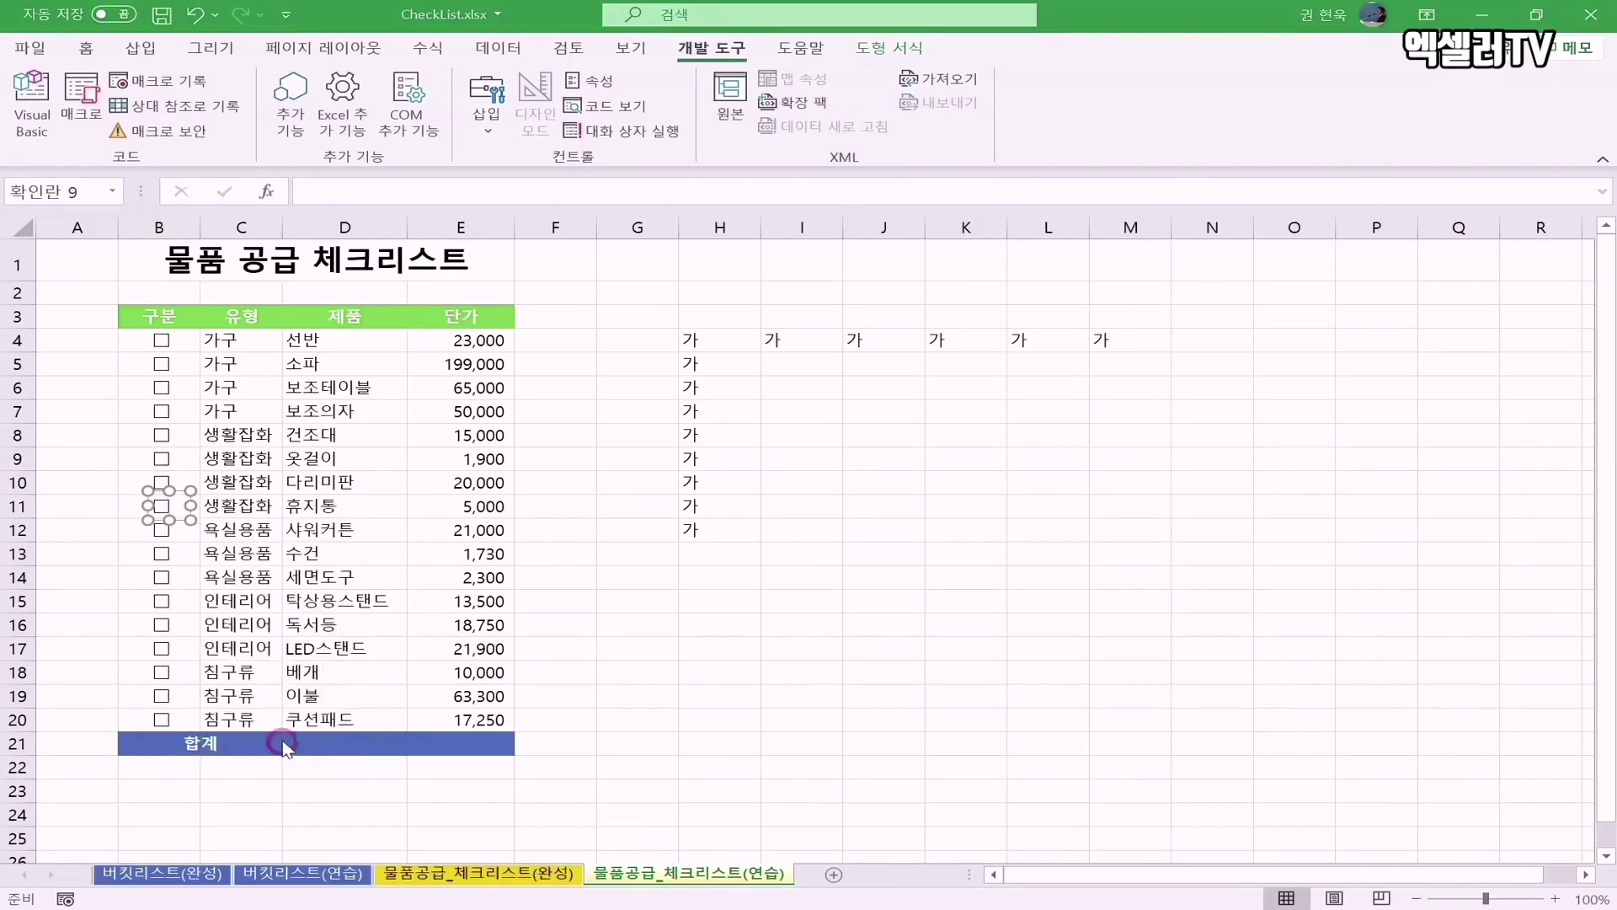
pyautogui.click(135, 507)
pyautogui.press('Return')
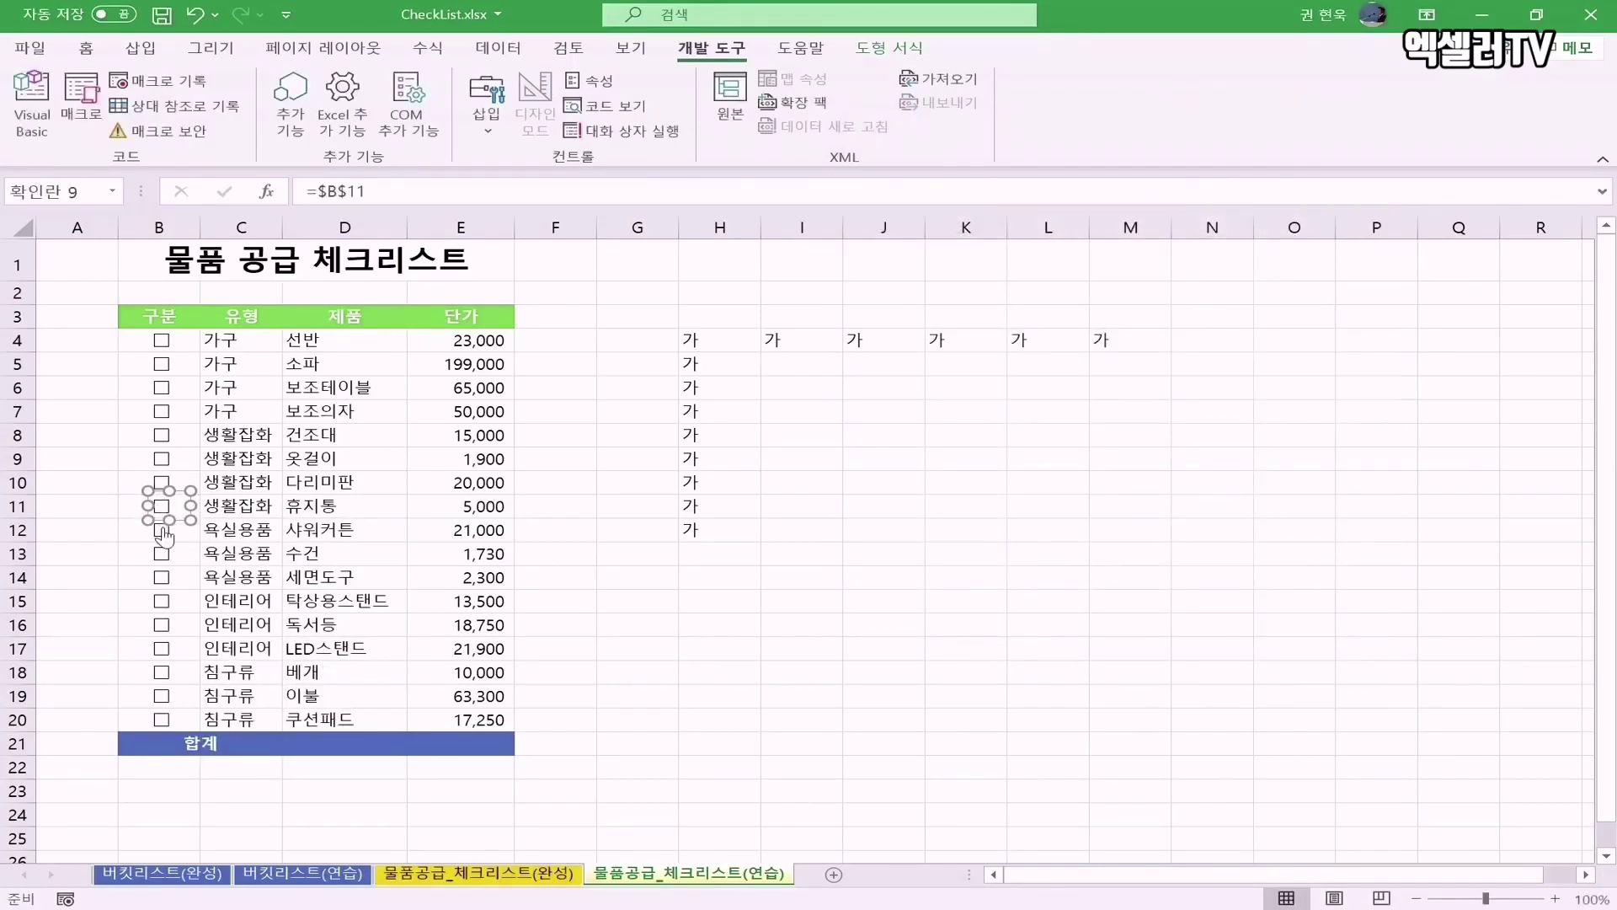
# - Link the 샤워커튼 check box to cell $B$12 and the 수건 check box to cell $B$13
pyautogui.rightClick(163, 530)
pyautogui.click(253, 766)
pyautogui.click(128, 529)
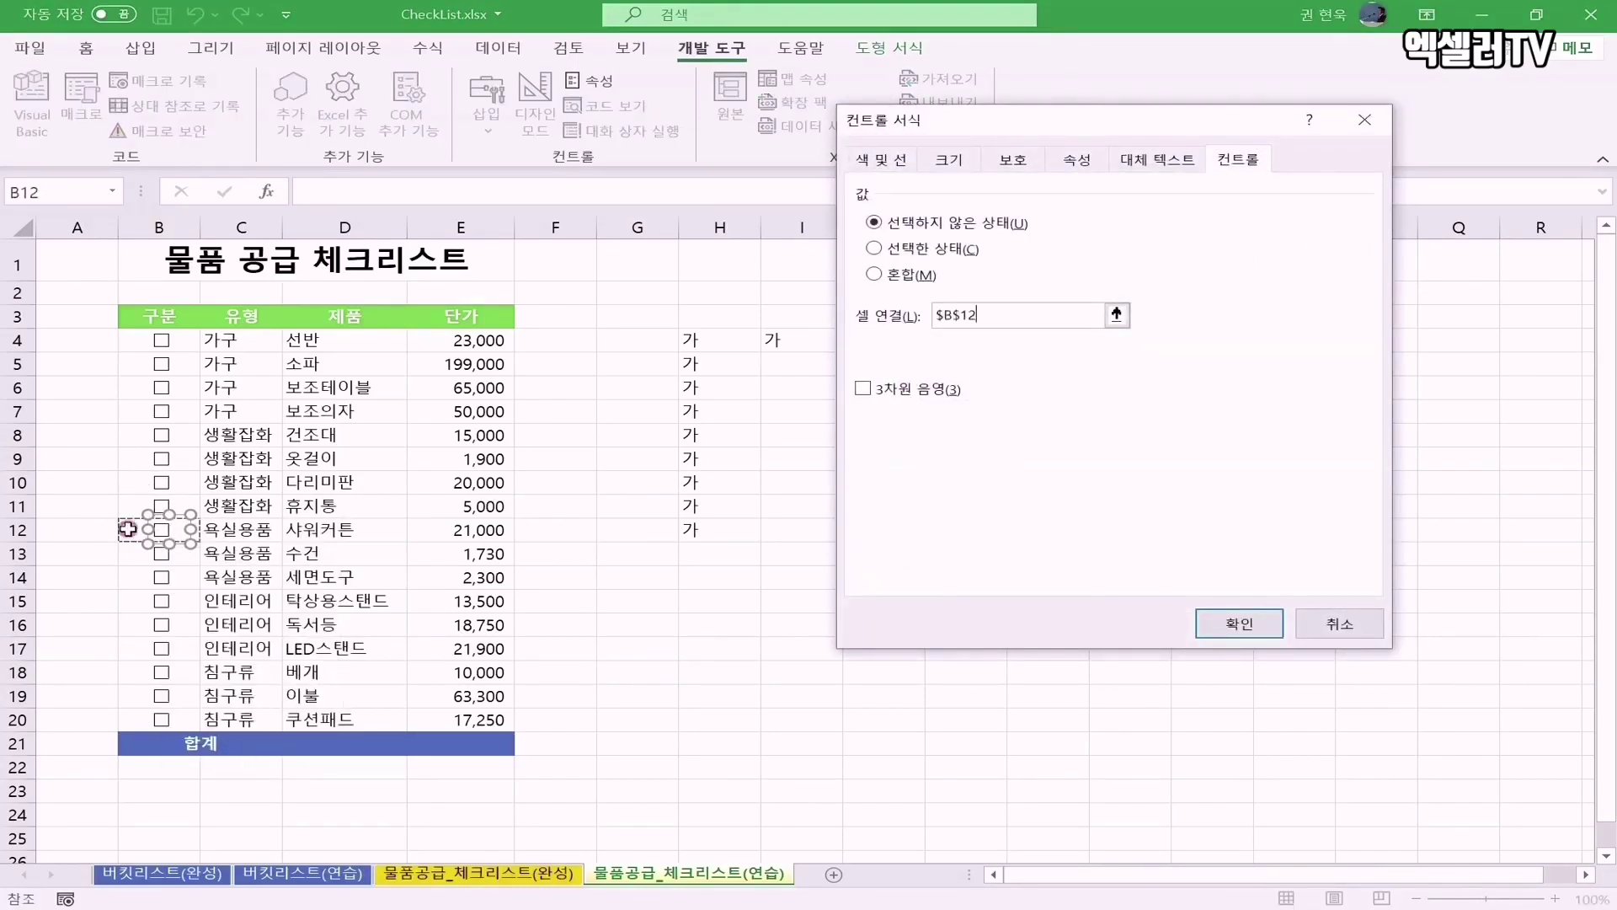
pyautogui.press('Return')
pyautogui.rightClick(162, 553)
pyautogui.click(252, 790)
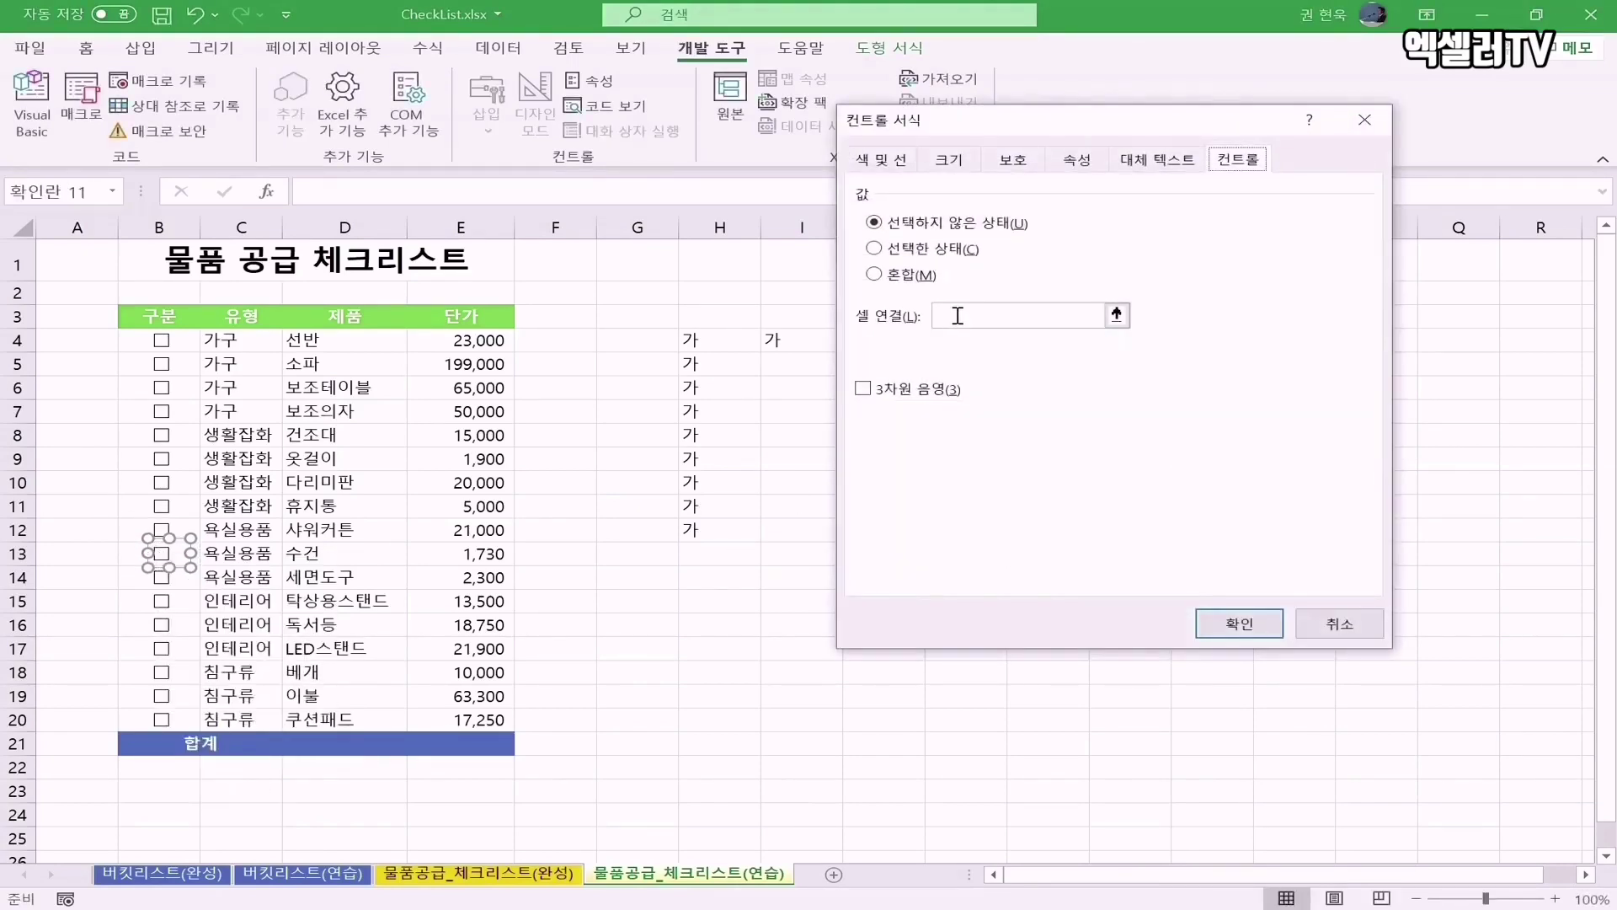
pyautogui.click(128, 554)
pyautogui.press('Return')
# - Link the 세면도구 check box to cell $B$14 and the 탁상용스탠드 check box to cell $B$15
pyautogui.rightClick(162, 577)
pyautogui.click(253, 813)
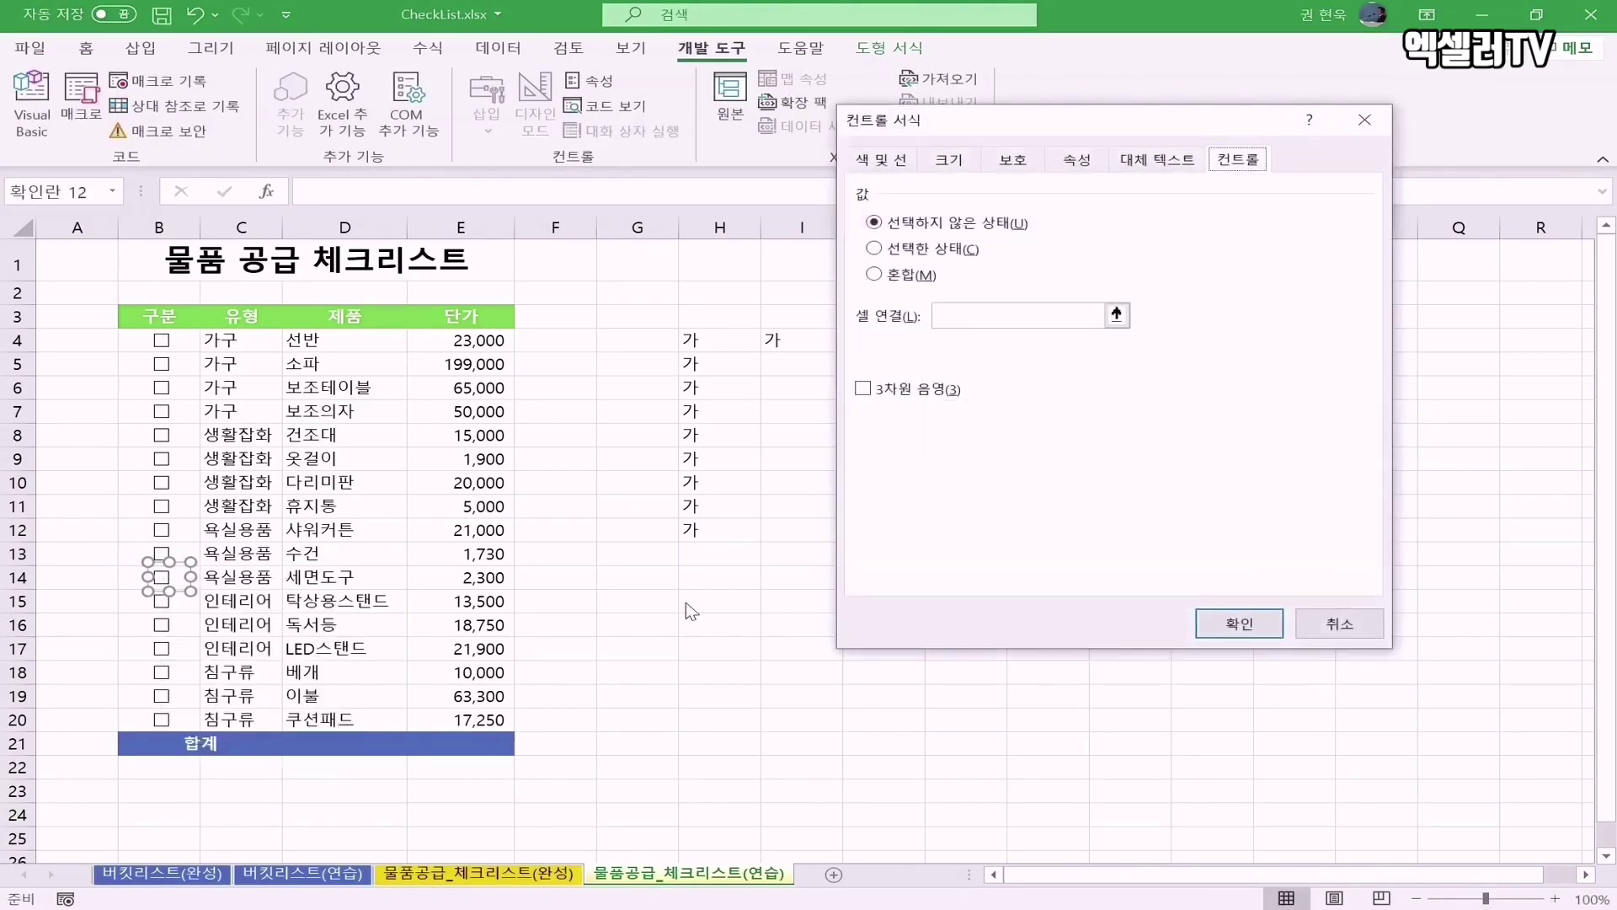
pyautogui.click(128, 577)
pyautogui.press('Return')
pyautogui.rightClick(161, 600)
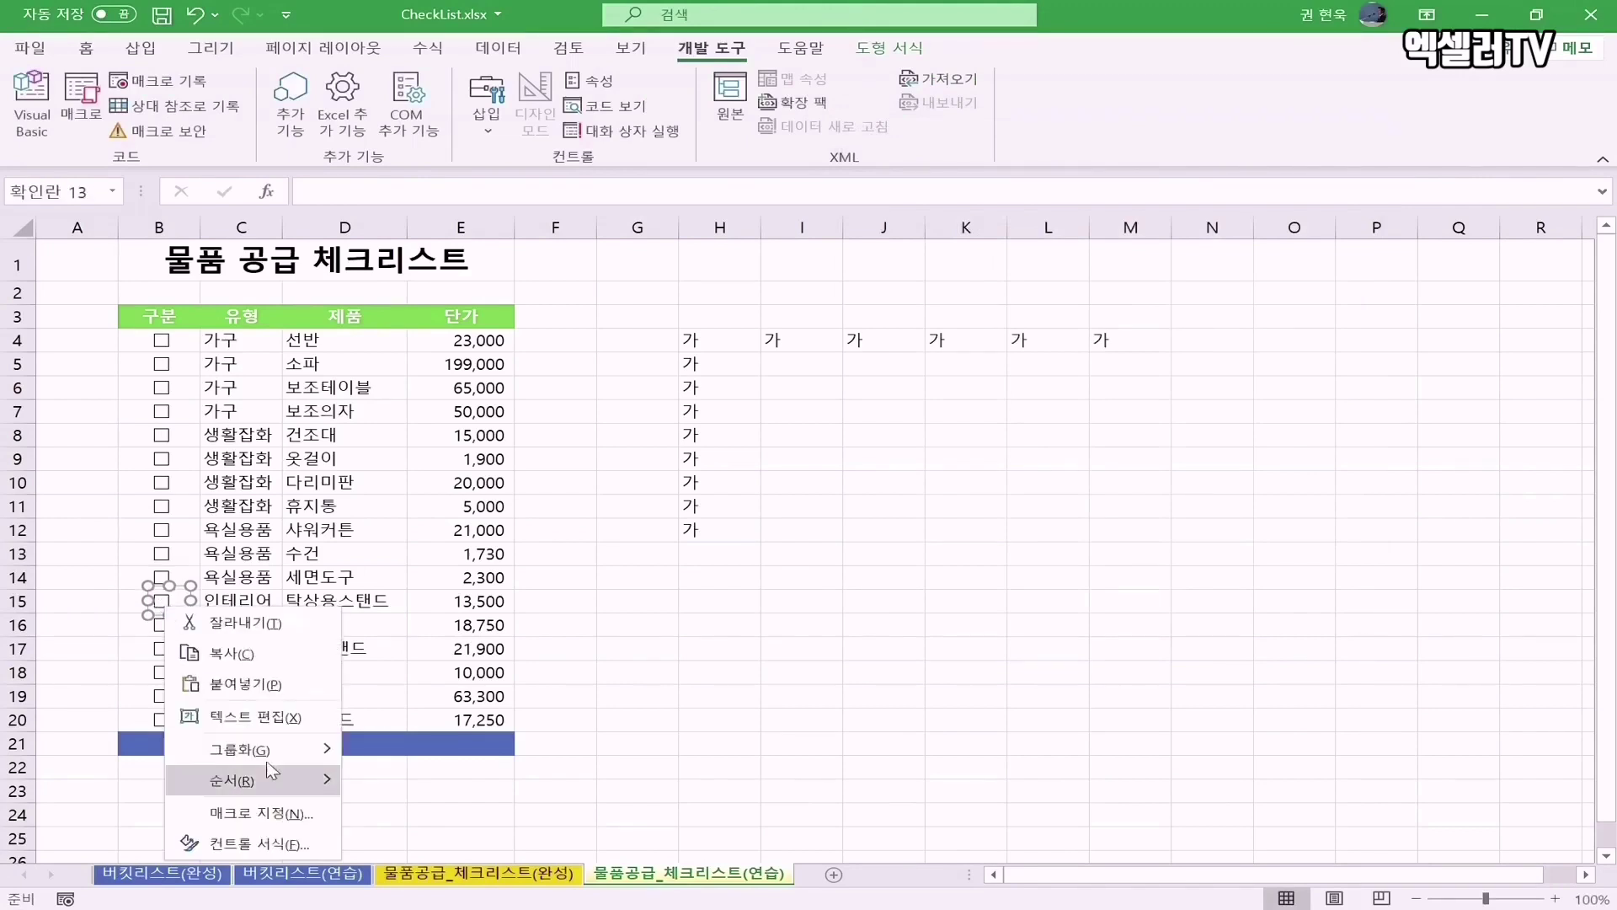
pyautogui.click(253, 844)
pyautogui.click(119, 603)
pyautogui.press('Return')
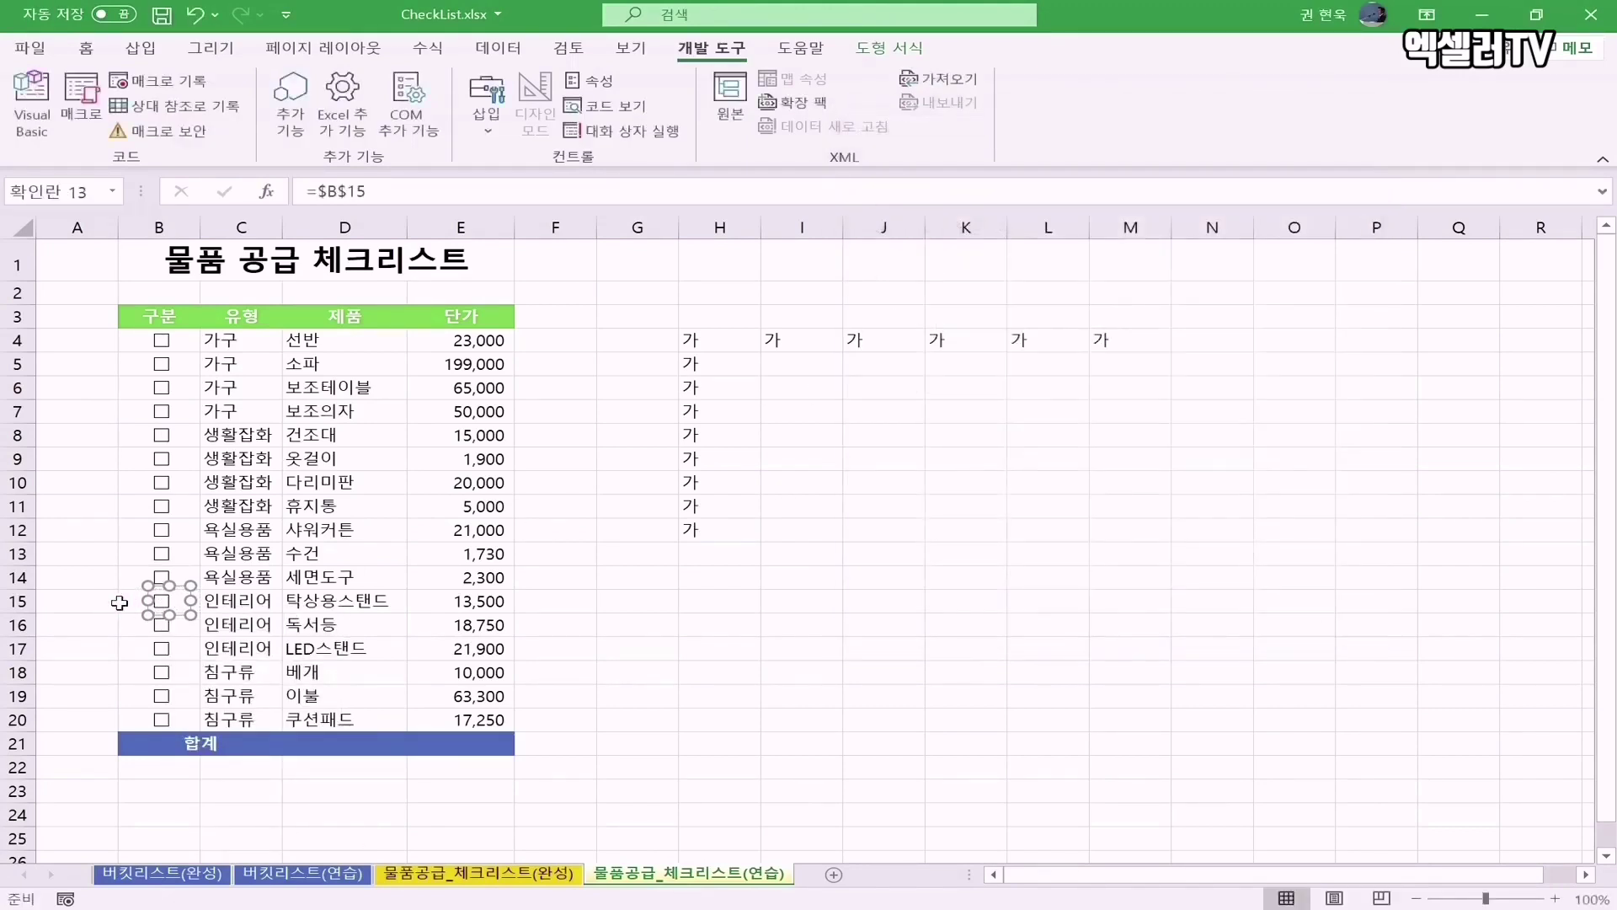
# - Link the 독서등 check box to cell $B$16 and the LED스탠드 check box to cell $B$17
pyautogui.rightClick(161, 625)
pyautogui.click(253, 861)
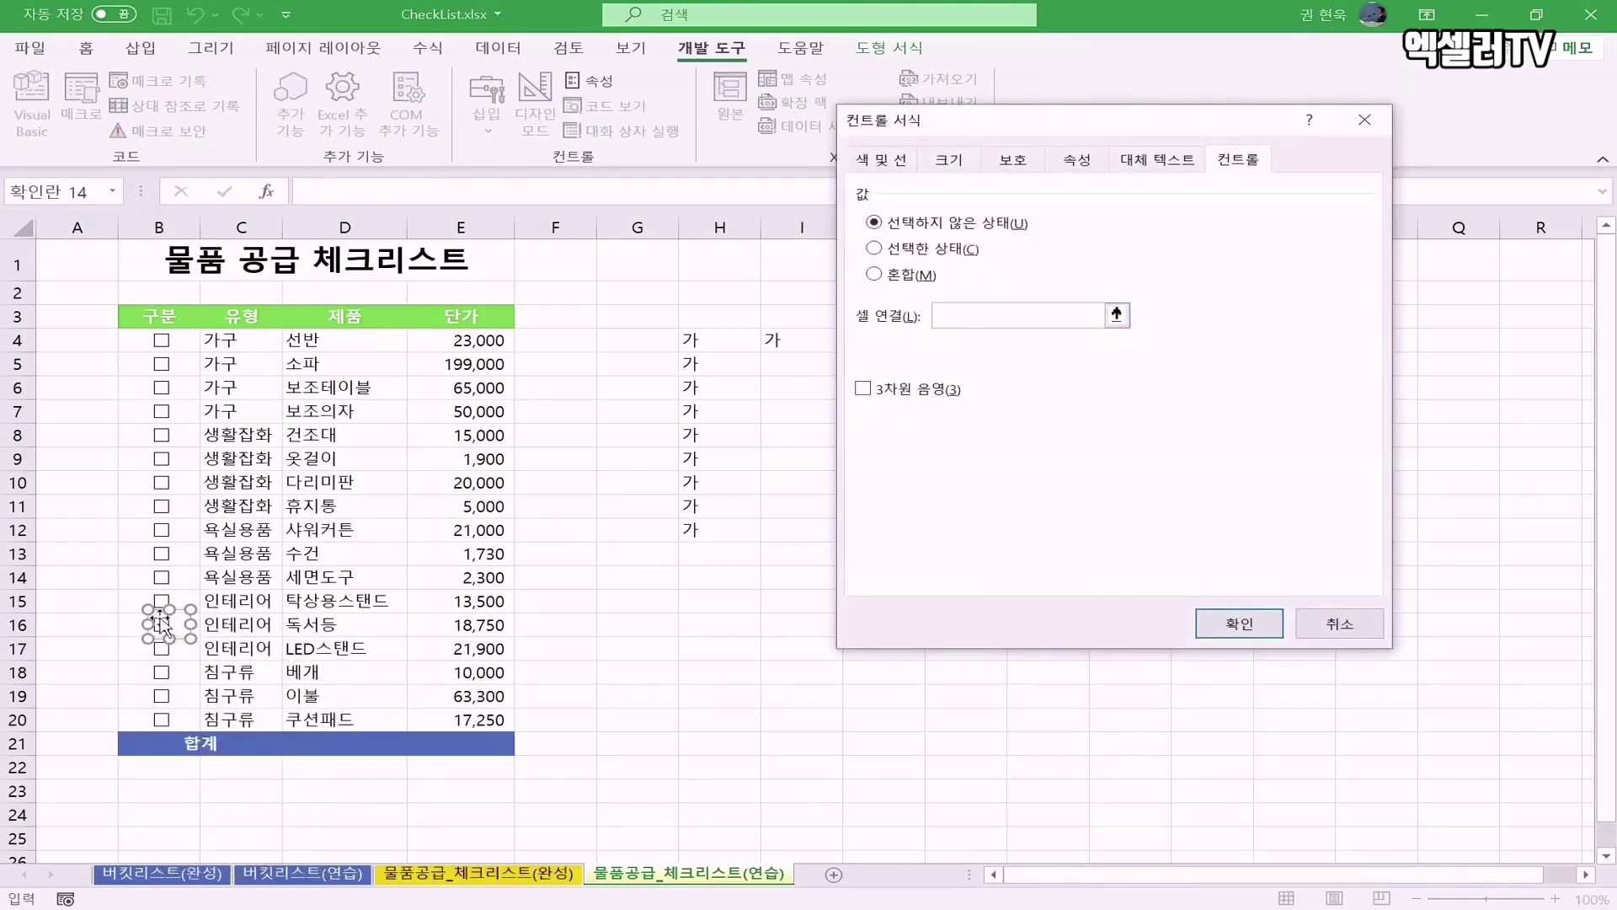
pyautogui.click(127, 625)
pyautogui.press('Return')
pyautogui.rightClick(162, 648)
pyautogui.click(252, 884)
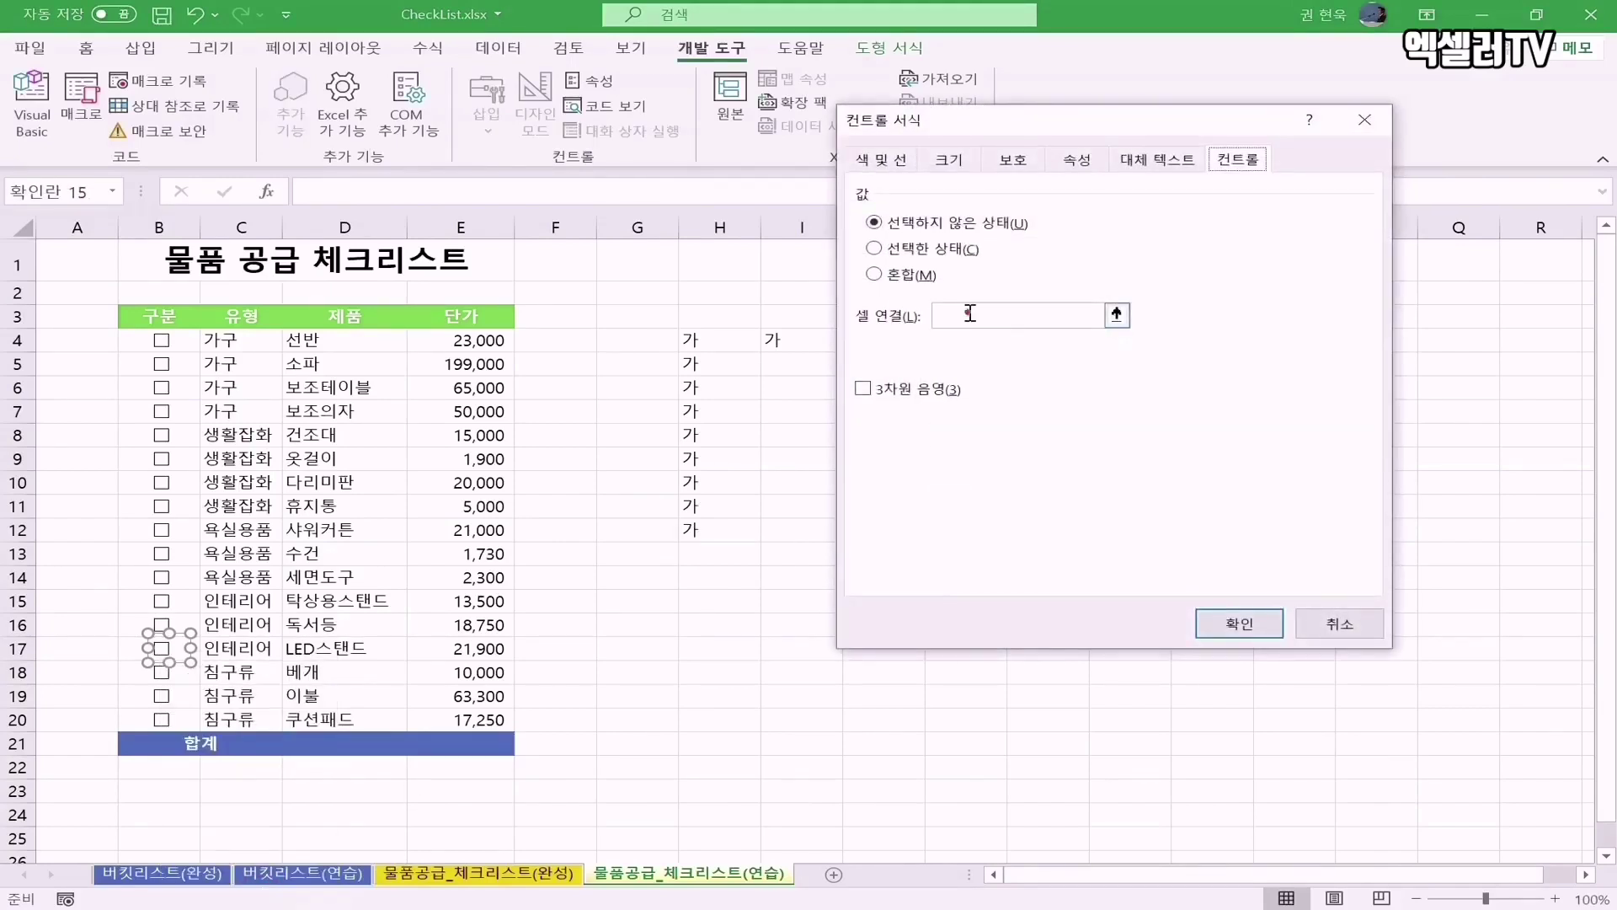
pyautogui.click(126, 648)
pyautogui.press('Return')
# - Link the 베개 check box to cell $B$18 and the 이불 check box to cell $B$19
pyautogui.rightClick(162, 673)
pyautogui.click(277, 661)
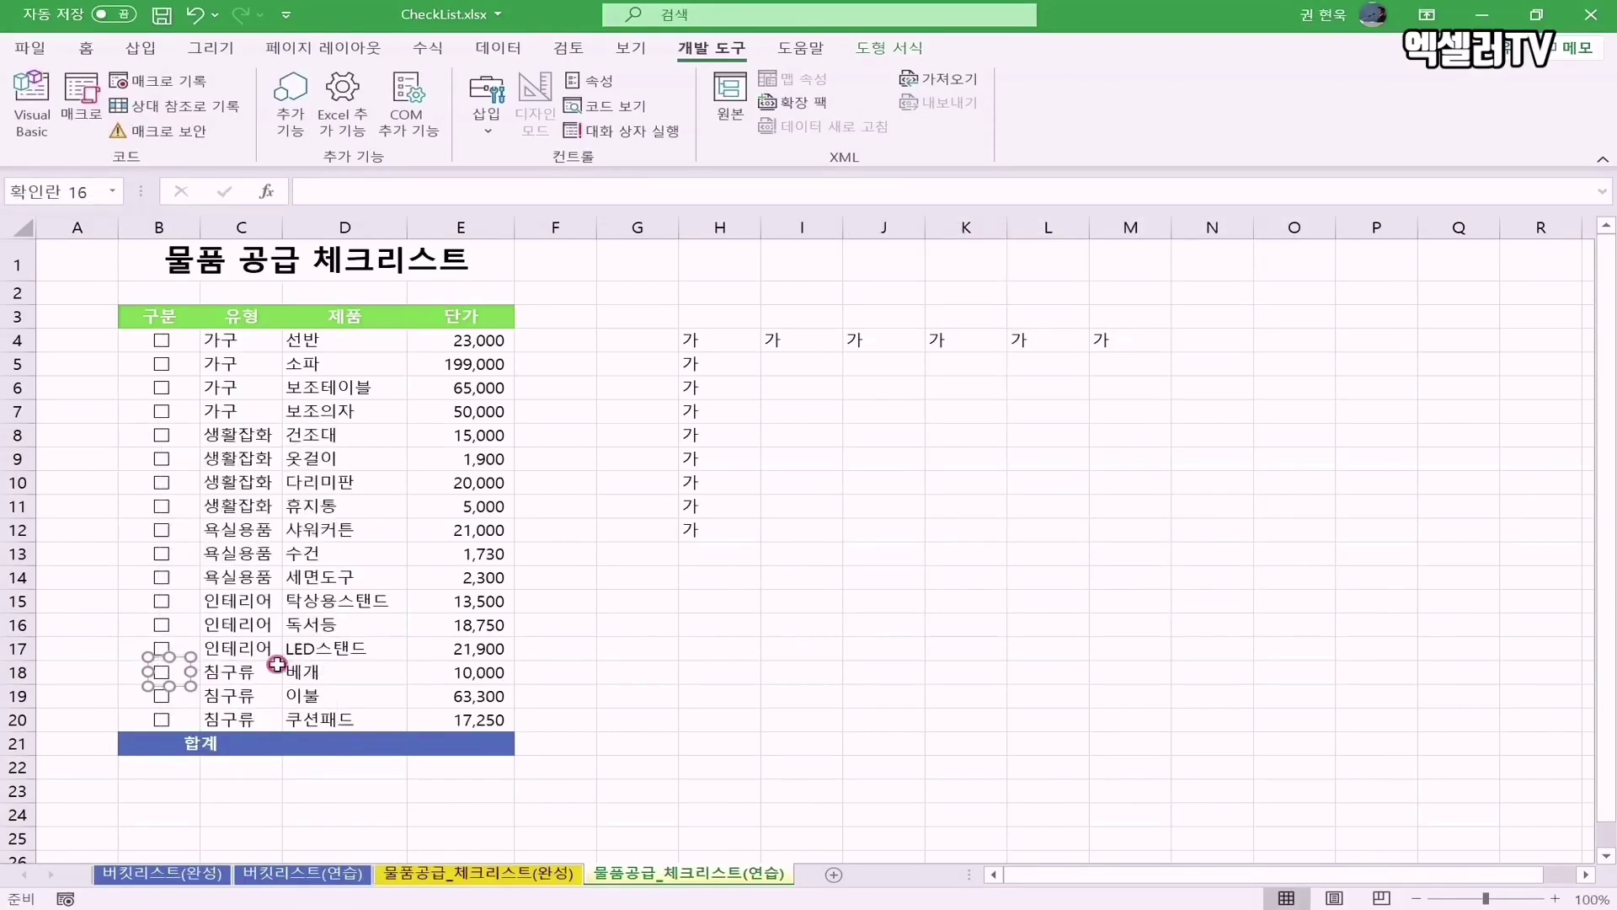
pyautogui.click(127, 672)
pyautogui.press('Return')
pyautogui.rightClick(162, 696)
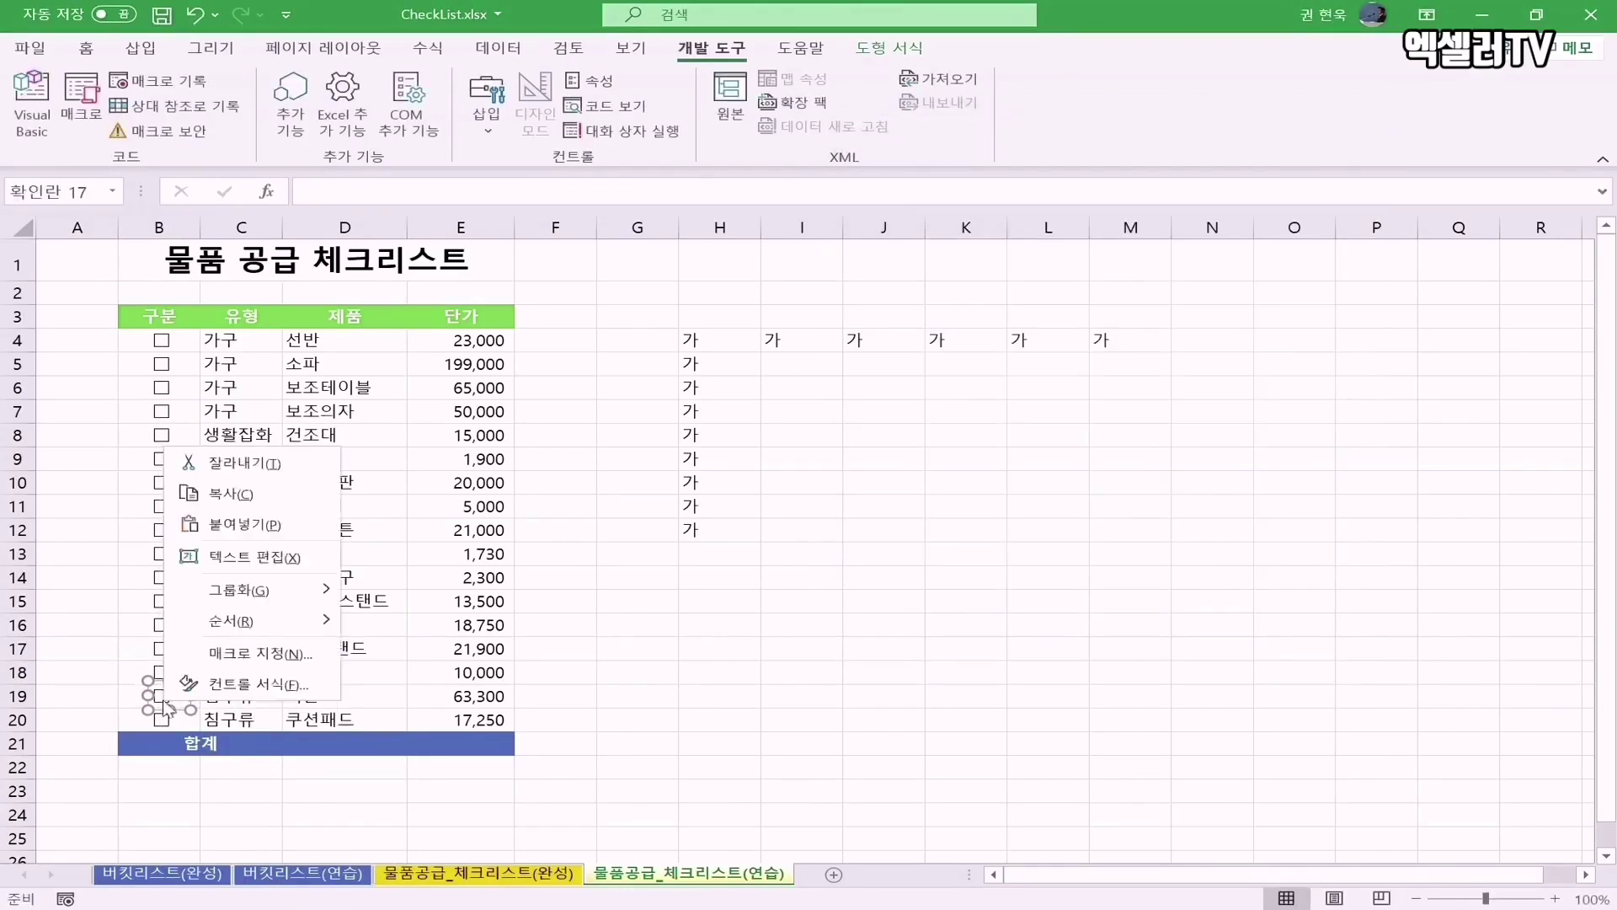
pyautogui.click(257, 684)
pyautogui.click(127, 696)
pyautogui.press('Return')
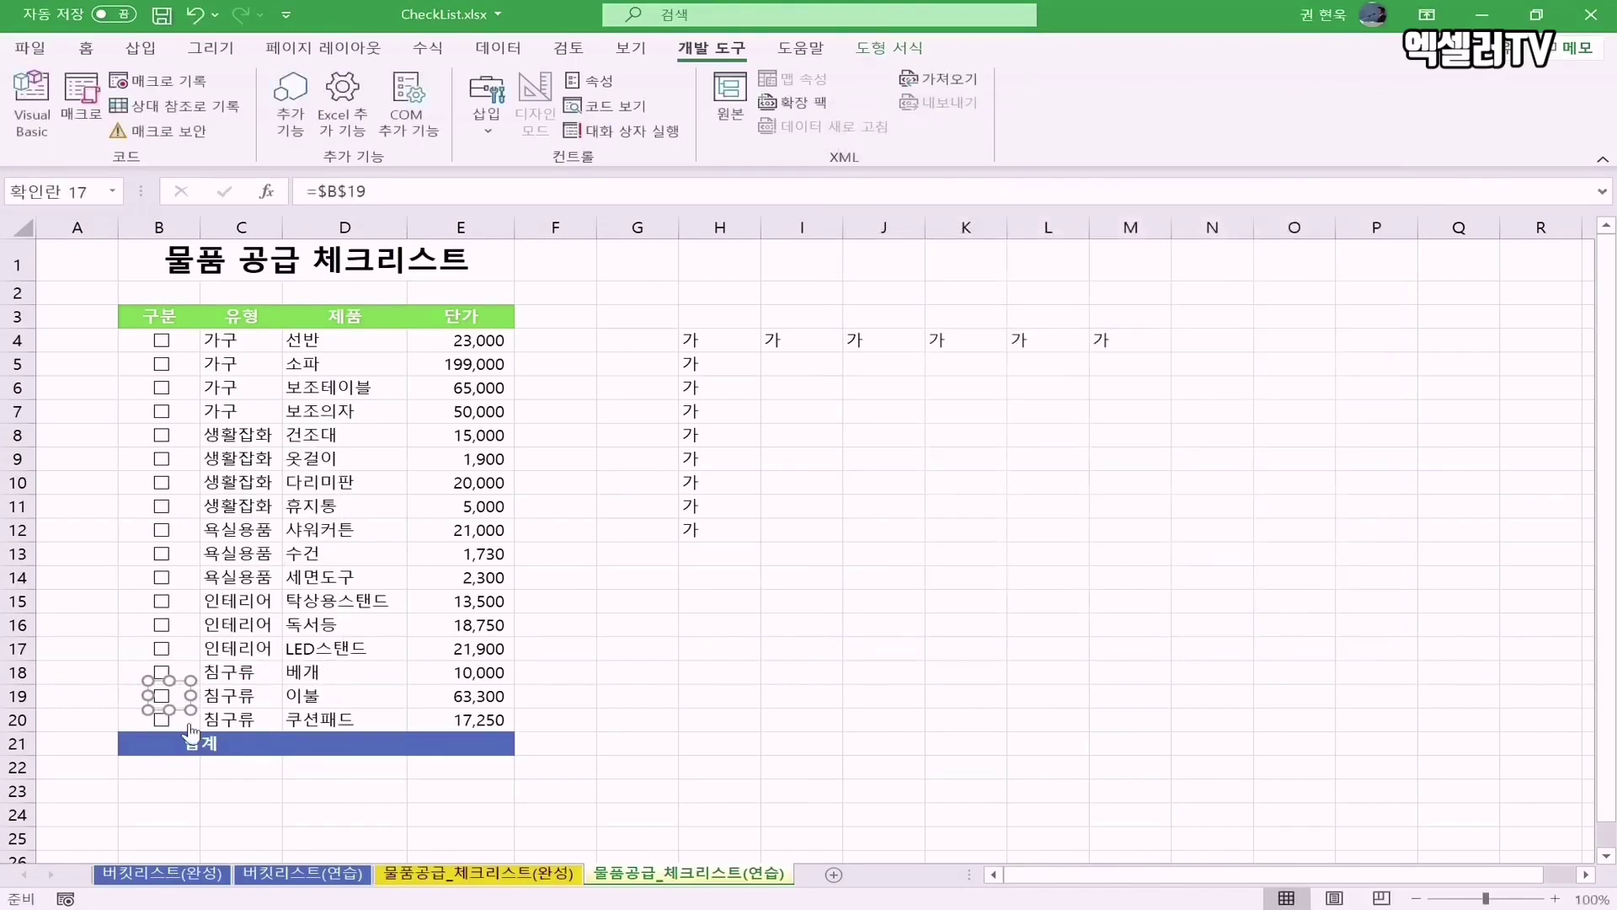
# - Link the check box in the 쿠션패드 row to cell $B$20 and deselect the control
pyautogui.rightClick(169, 720)
pyautogui.click(257, 707)
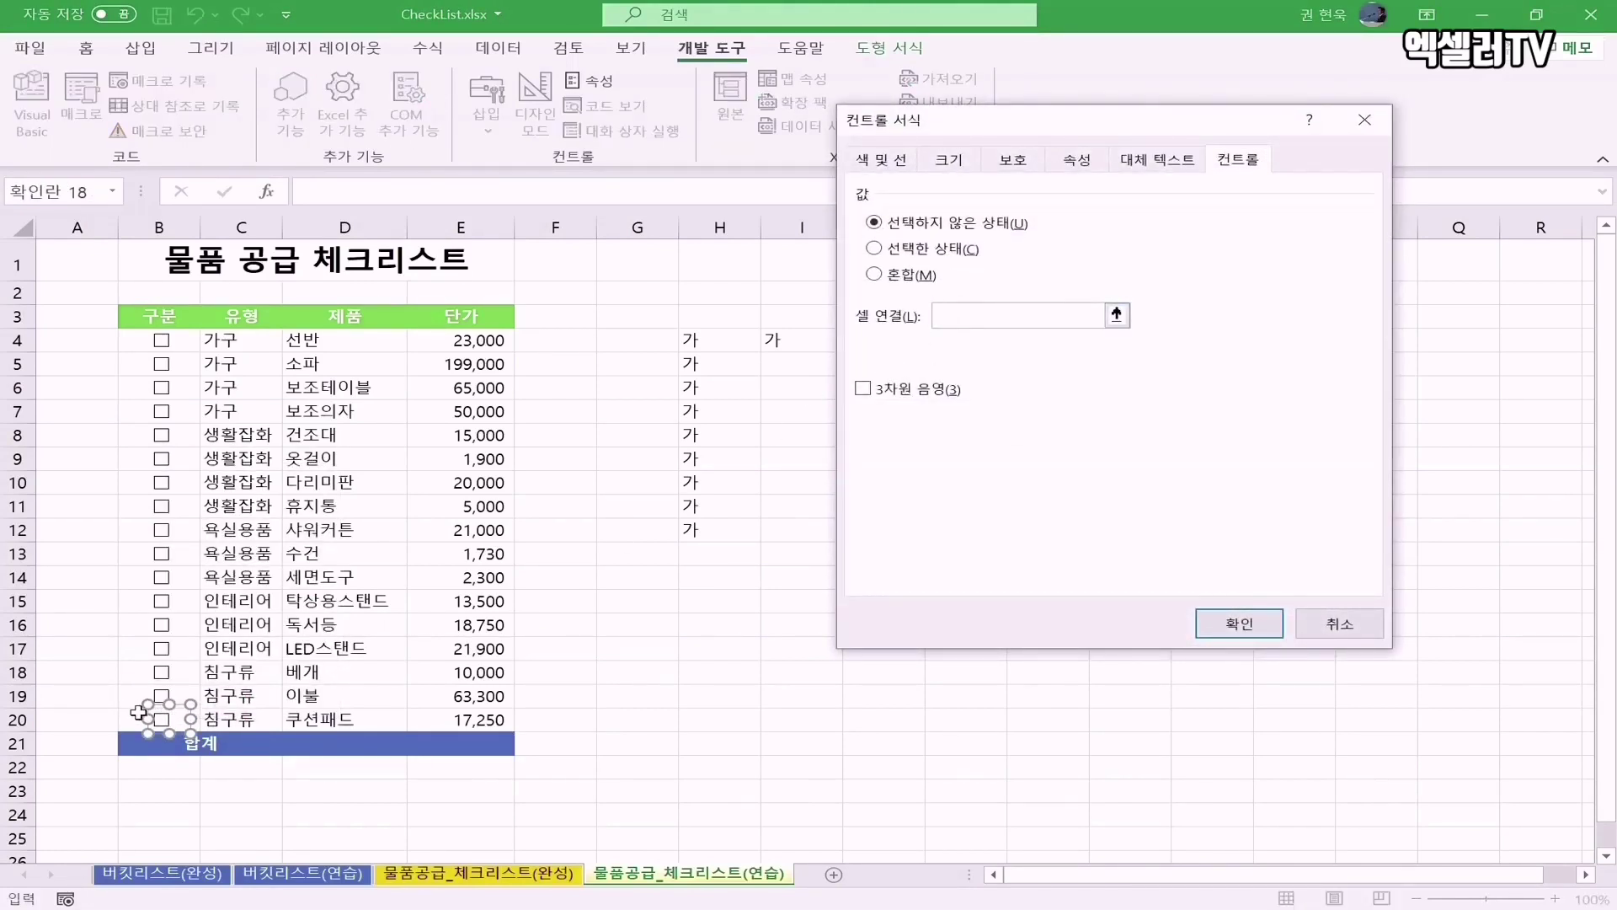
pyautogui.click(133, 720)
pyautogui.press('Return')
pyautogui.click(152, 746)
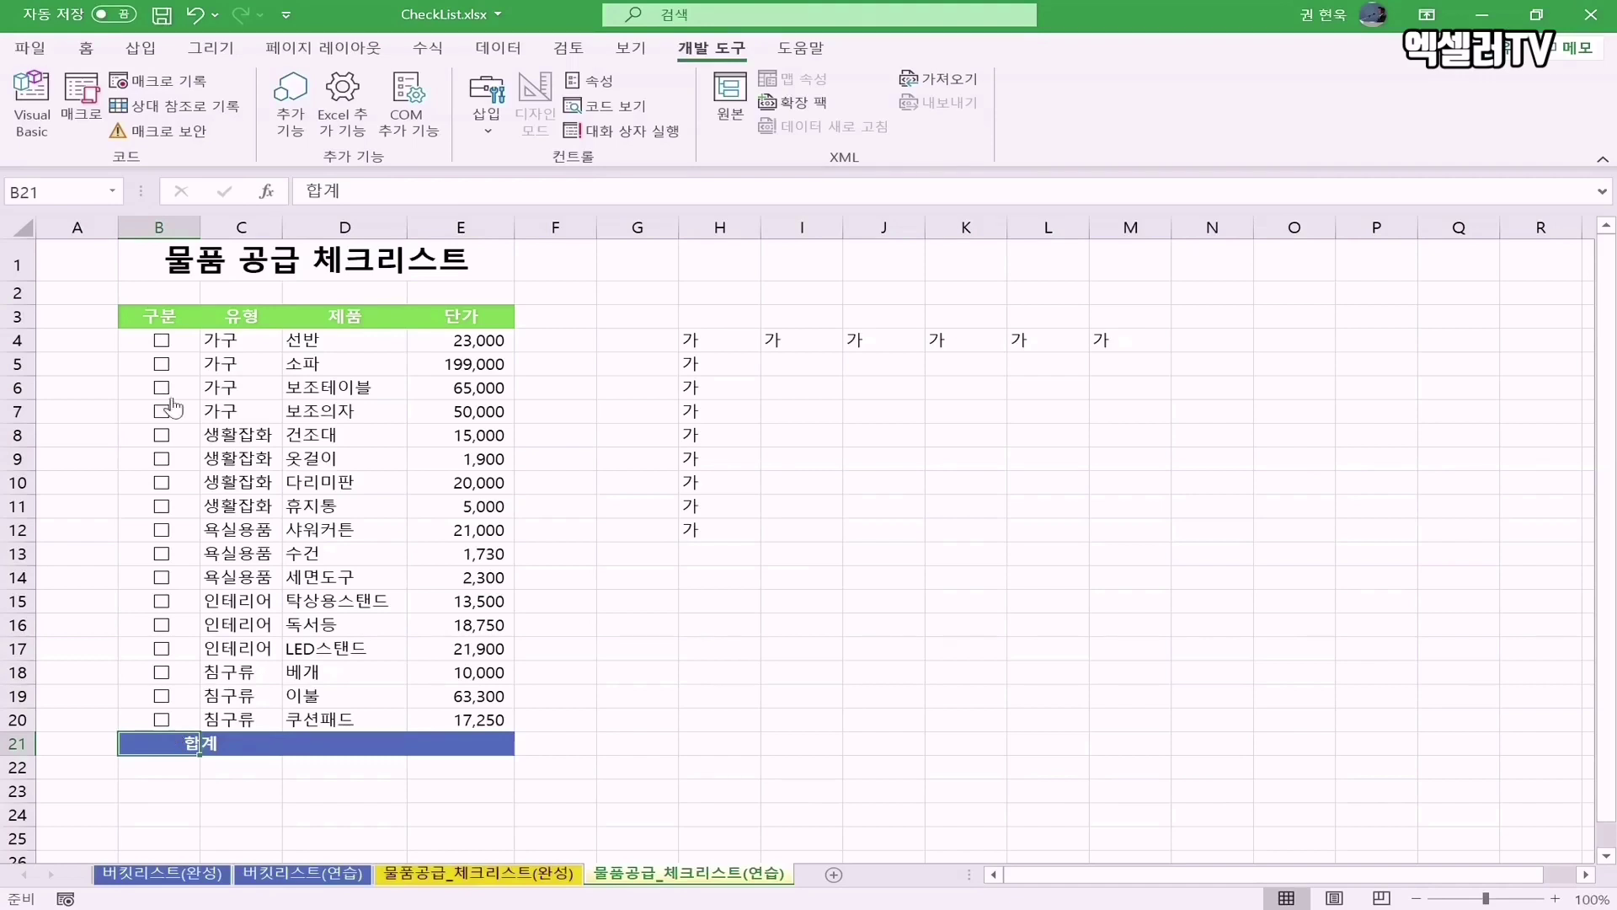
# - Test the linked check boxes: tick 소파, 보조테이블 and 건조대, and toggle 선반 and 보조의자 on and back off
pyautogui.click(160, 342)
pyautogui.click(162, 342)
pyautogui.click(161, 364)
pyautogui.click(164, 388)
pyautogui.click(163, 411)
pyautogui.click(163, 412)
pyautogui.click(163, 436)
# - Hide the linked TRUE/FALSE values in B4:B20 by applying the custom number format ;;; to the cells
pyautogui.moveTo(134, 344); pyautogui.dragTo(134, 718)
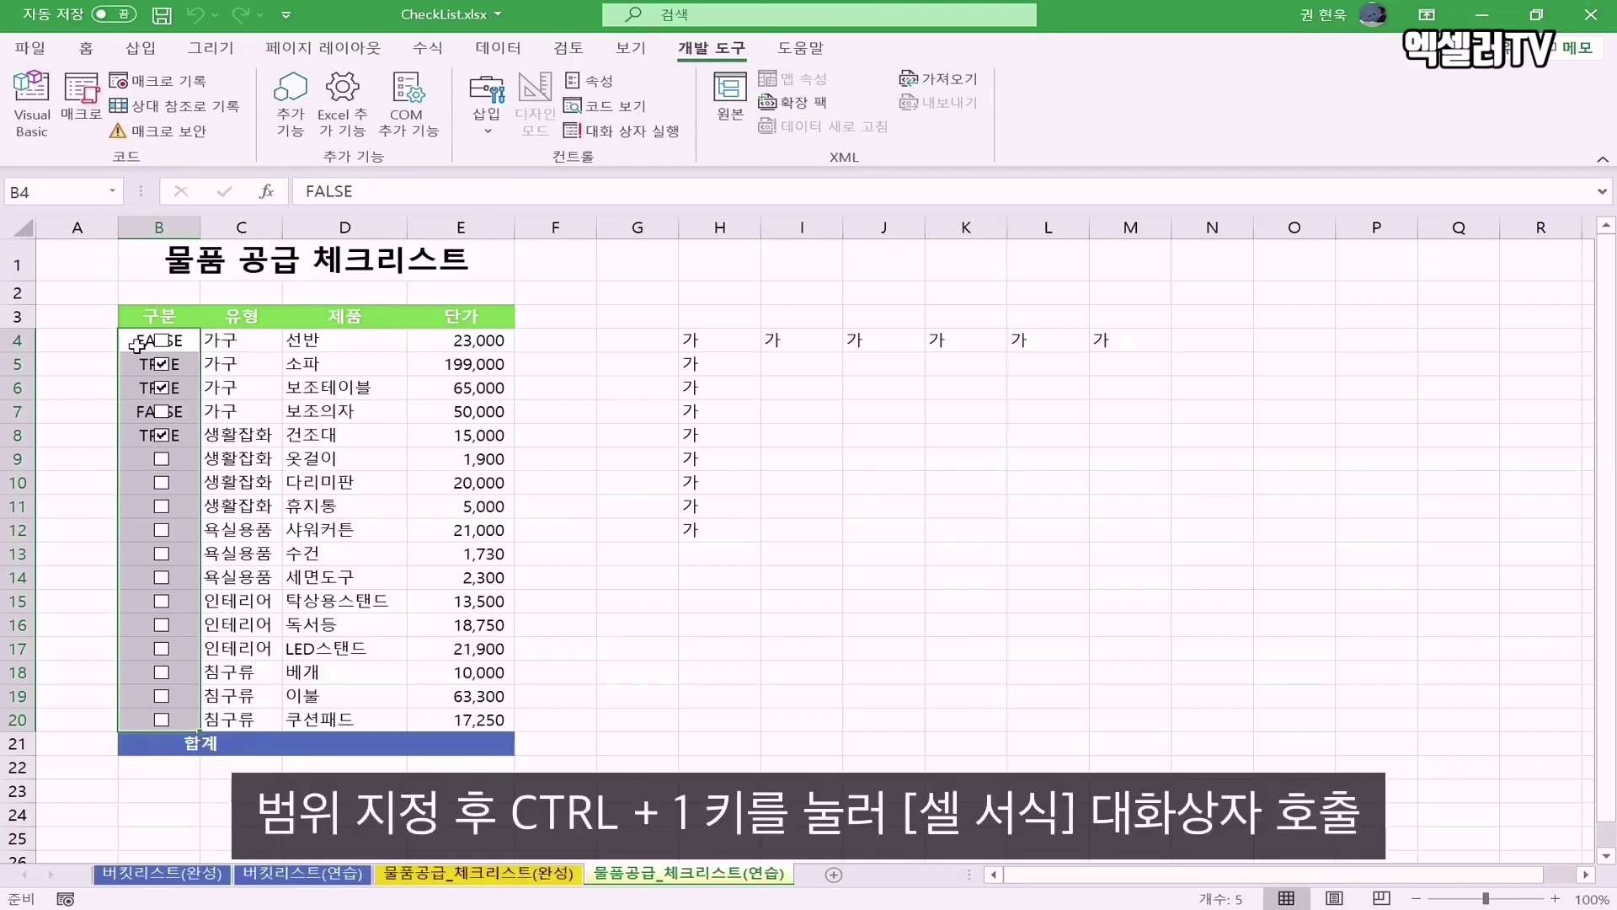
pyautogui.hotkey('ctrl', '1')
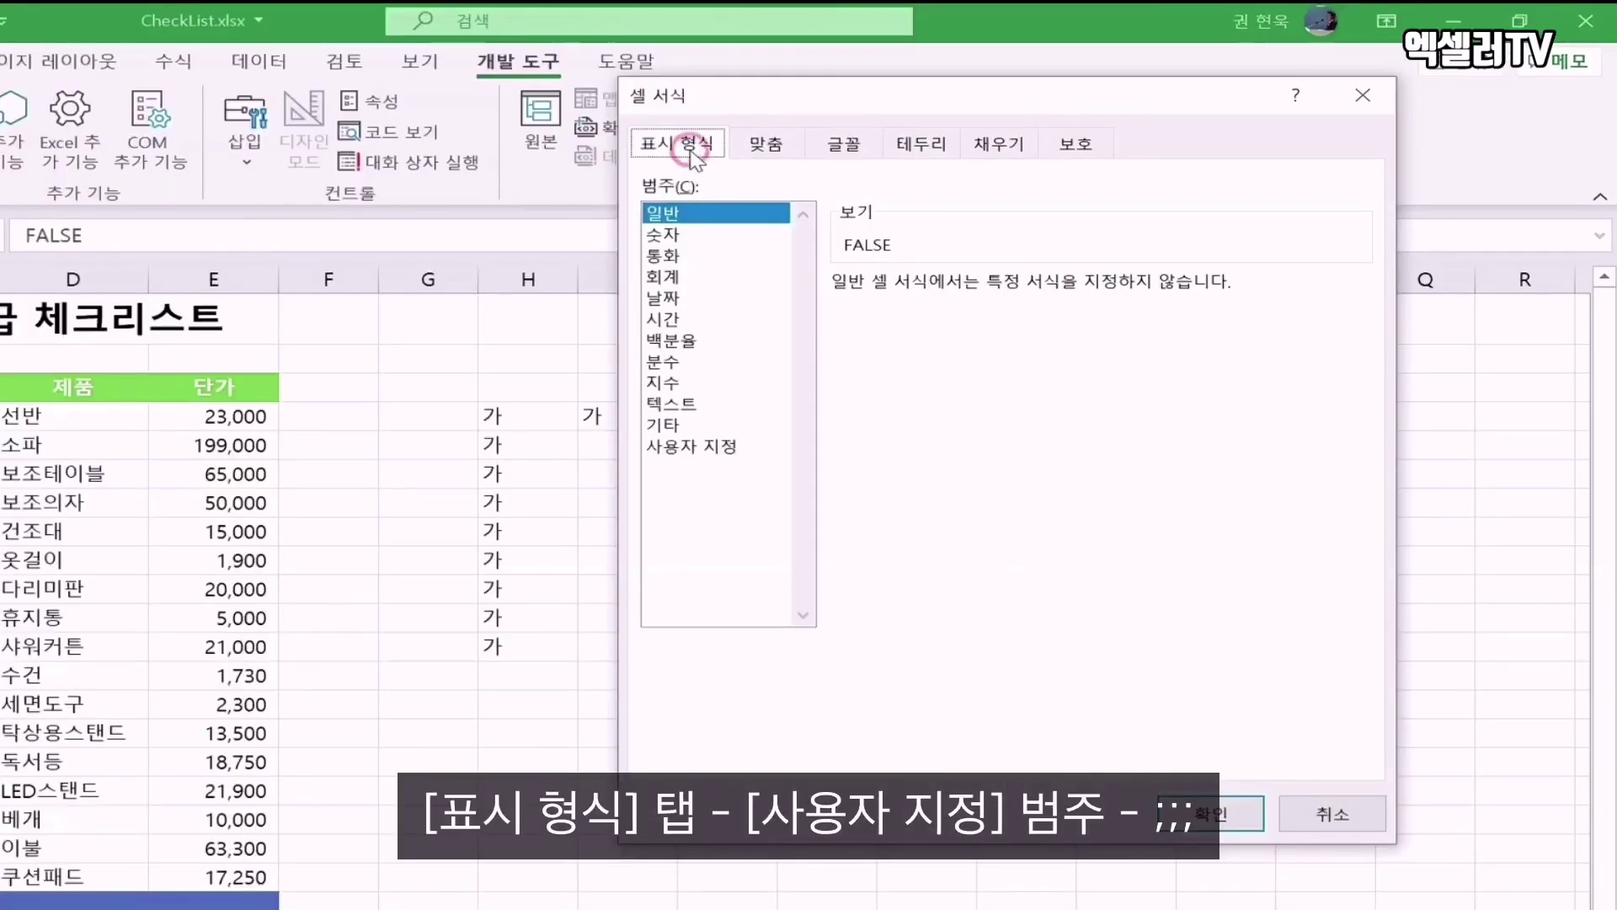
pyautogui.click(719, 455)
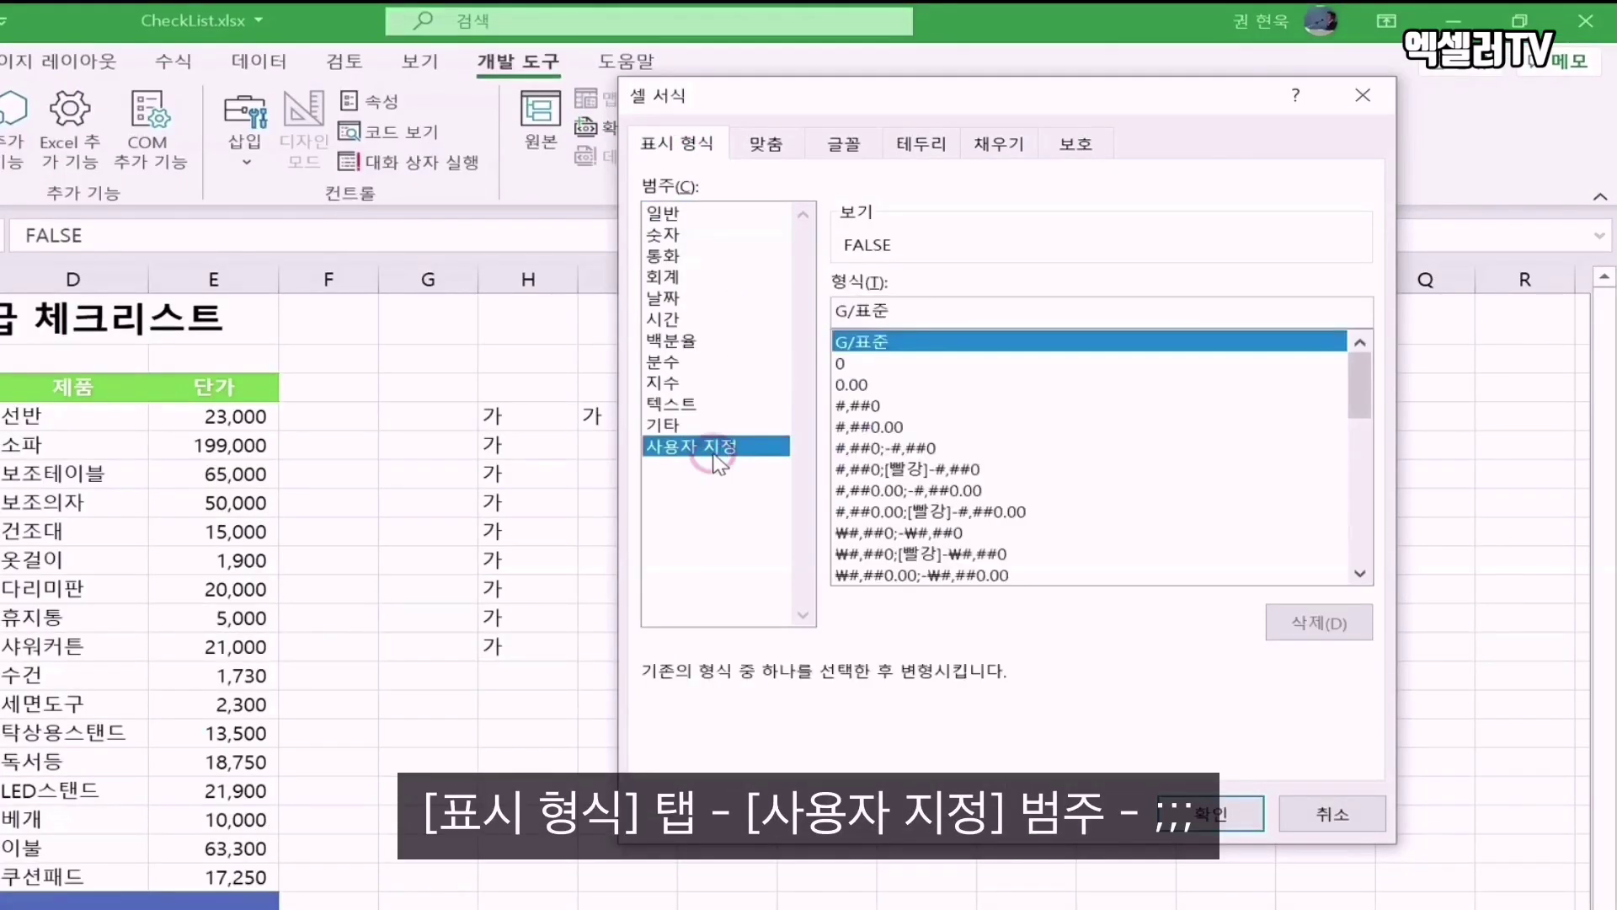
pyautogui.moveTo(921, 308); pyautogui.dragTo(818, 316)
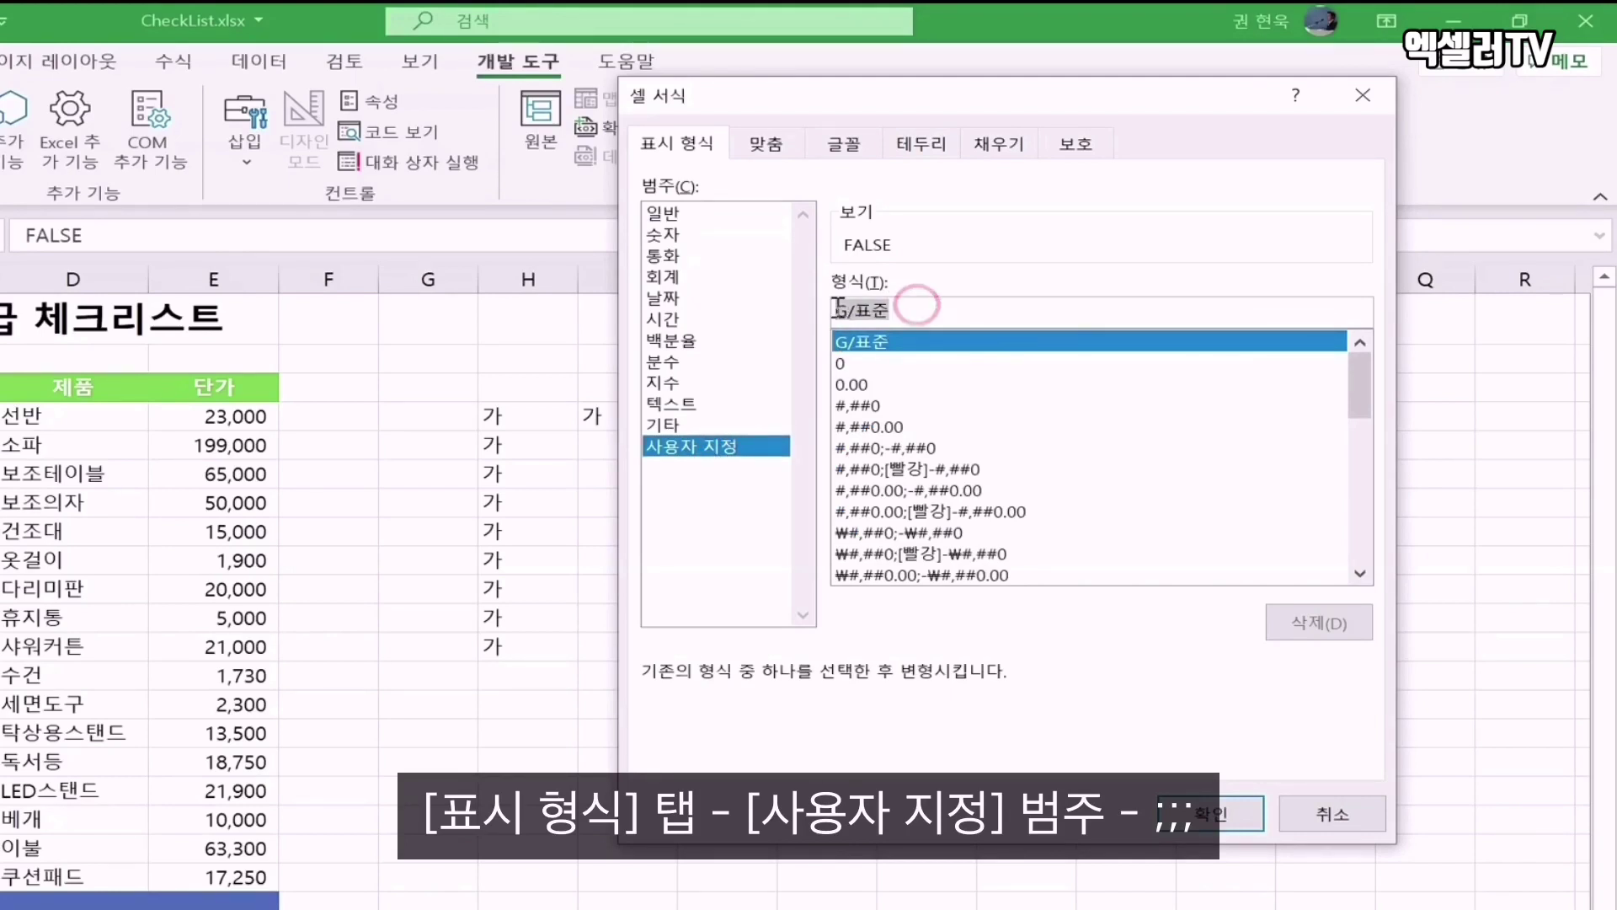
pyautogui.write(';;;')
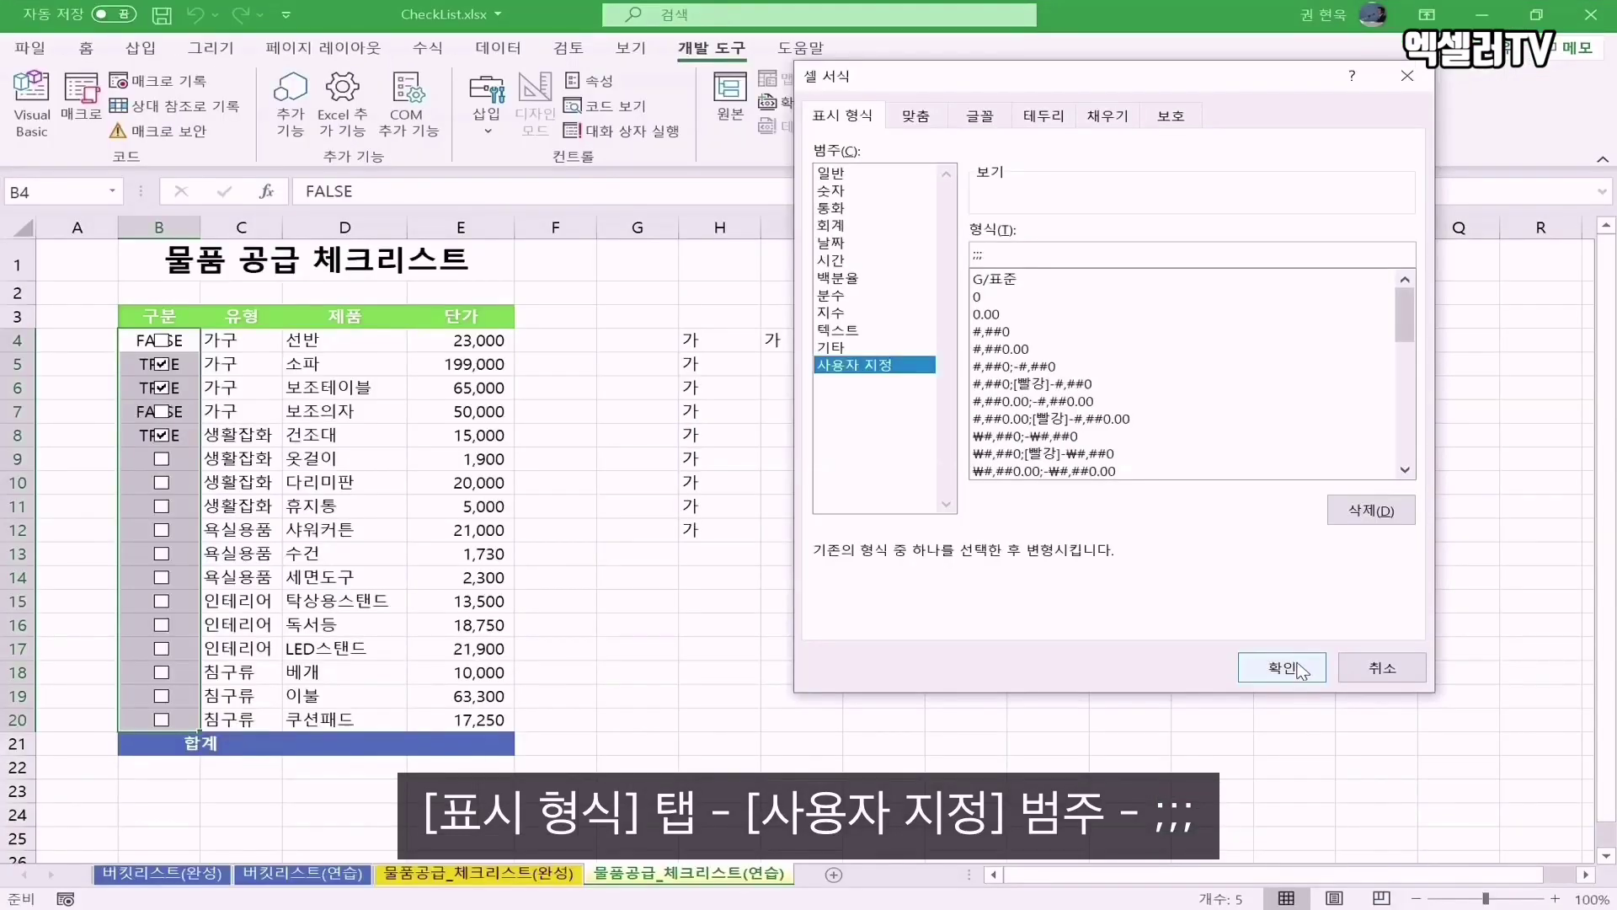
pyautogui.click(1225, 808)
pyautogui.click(124, 343)
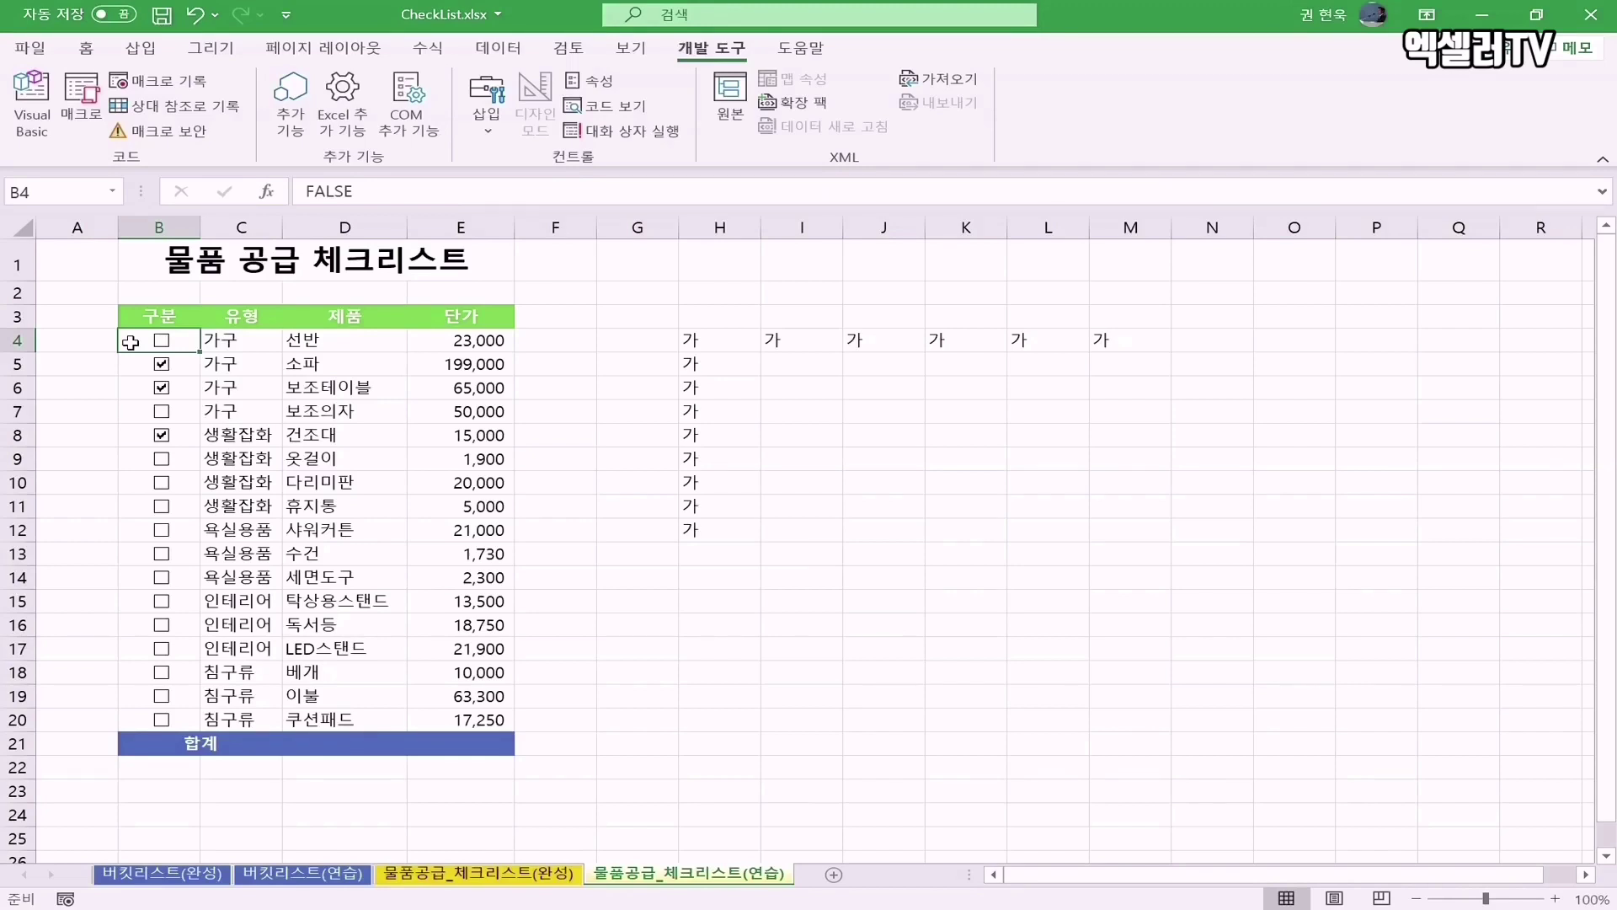
# - Create a formula-based conditional formatting rule for B4:E20 that uses the formula =$B4
pyautogui.moveTo(135, 342); pyautogui.dragTo(474, 716)
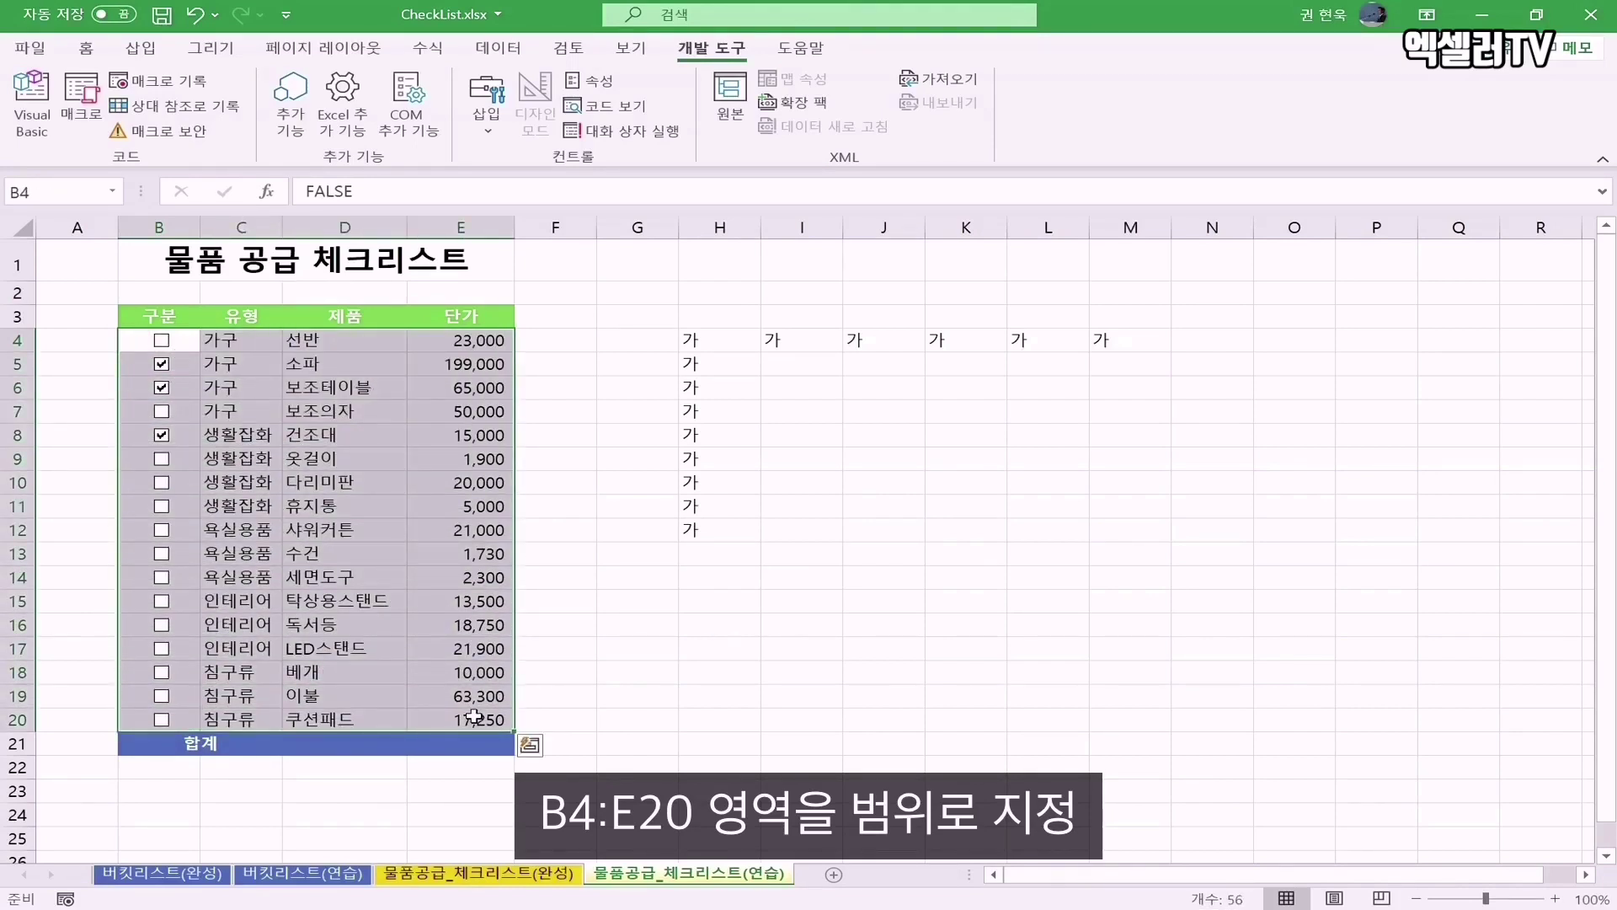
pyautogui.click(87, 49)
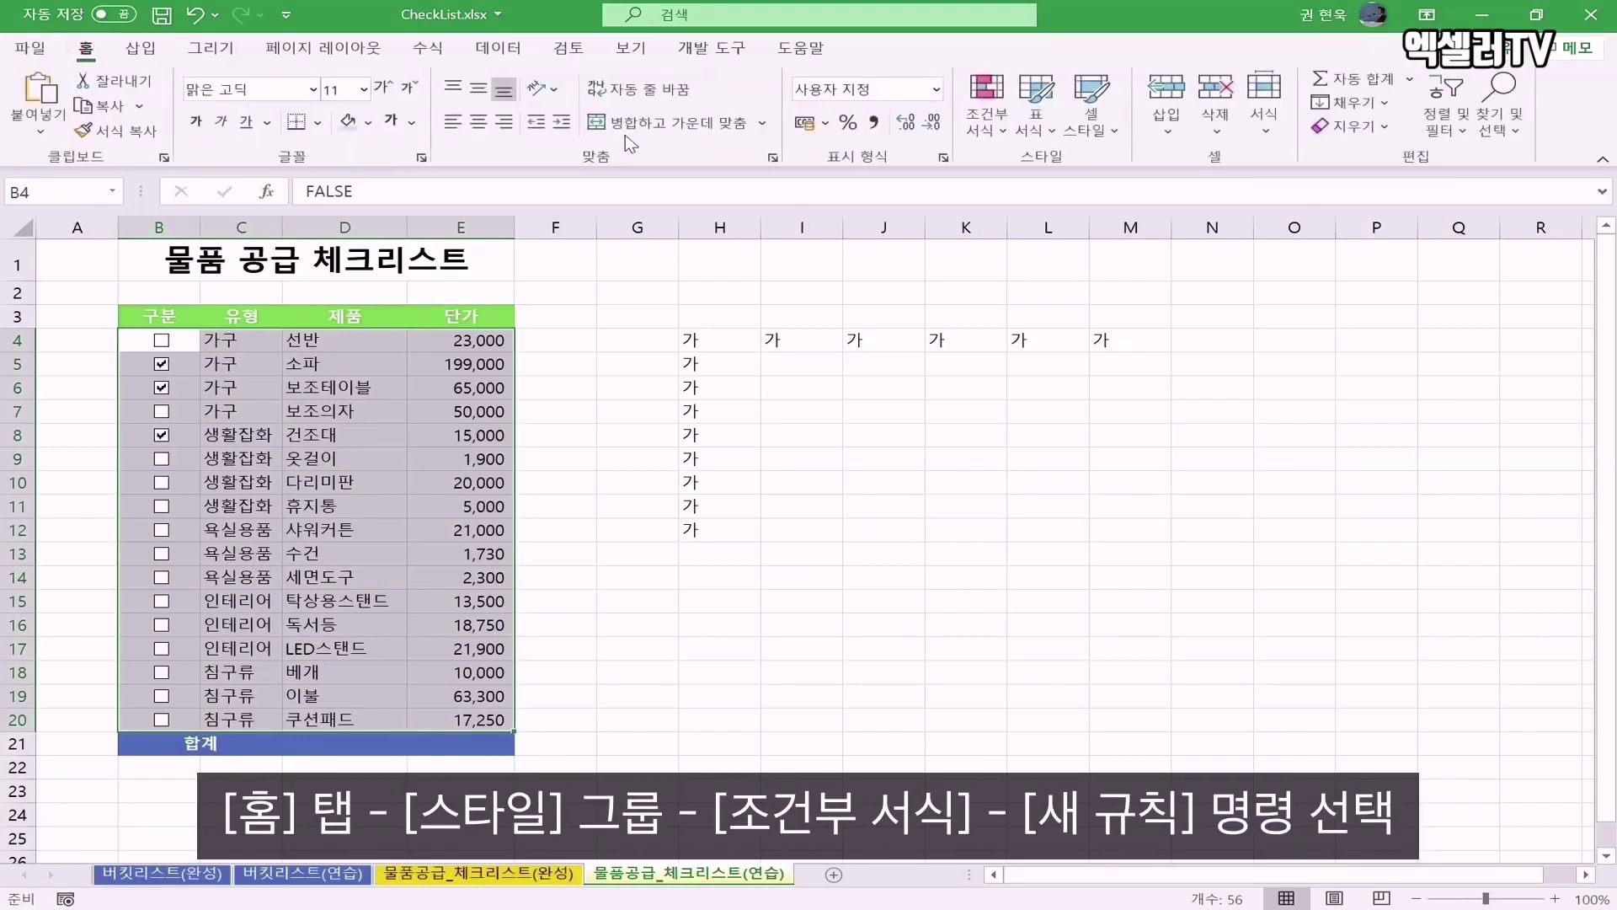
pyautogui.click(988, 106)
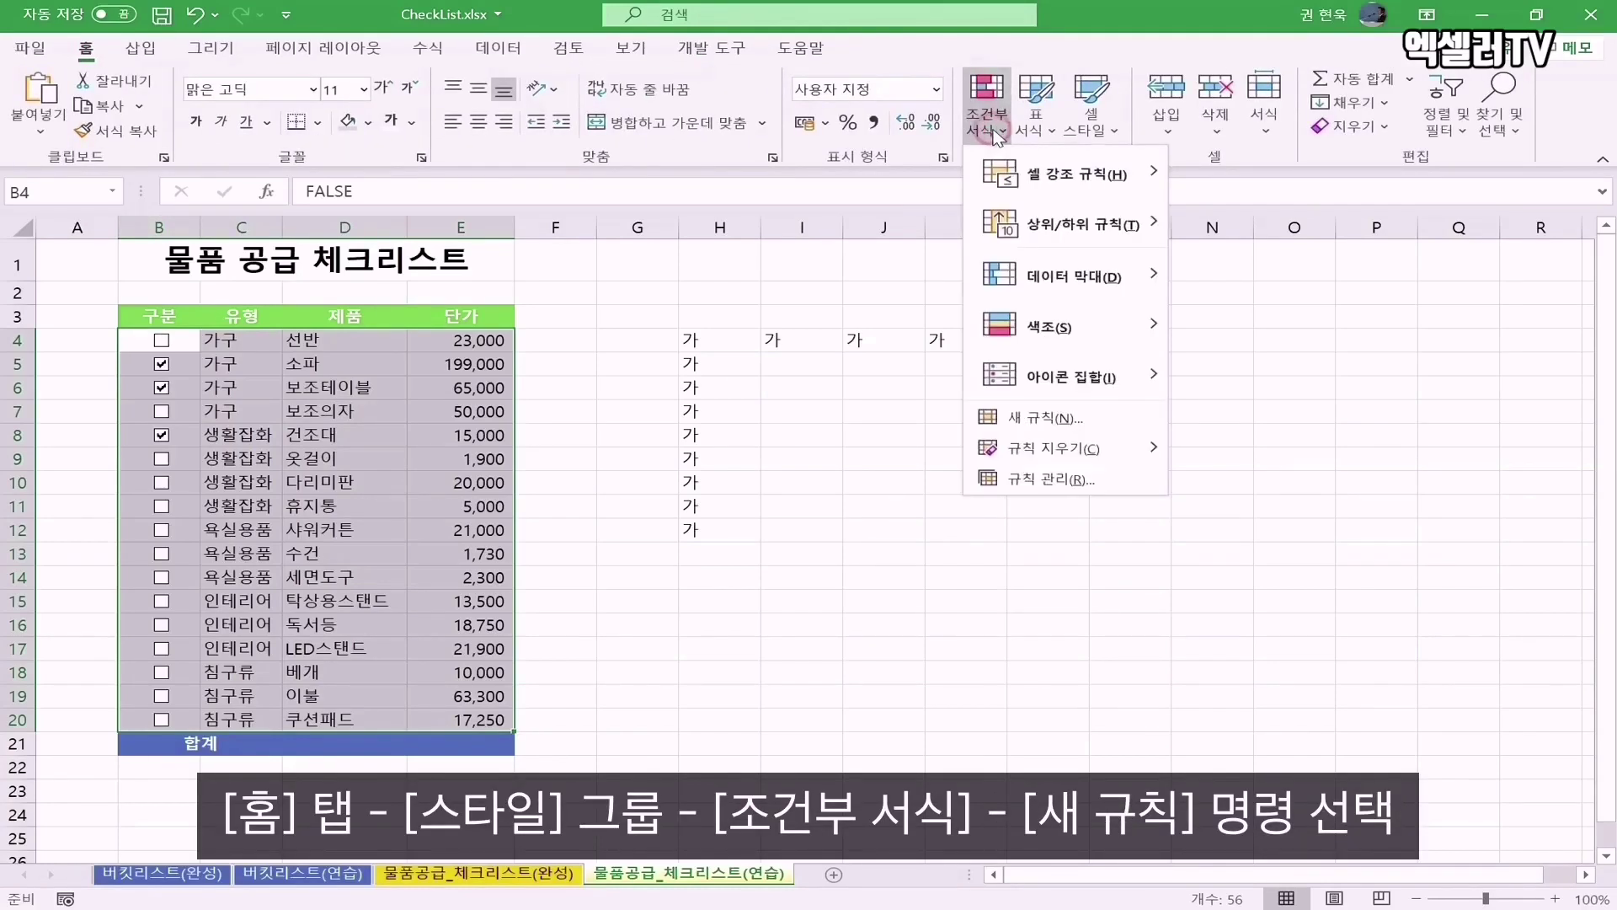
pyautogui.click(1126, 415)
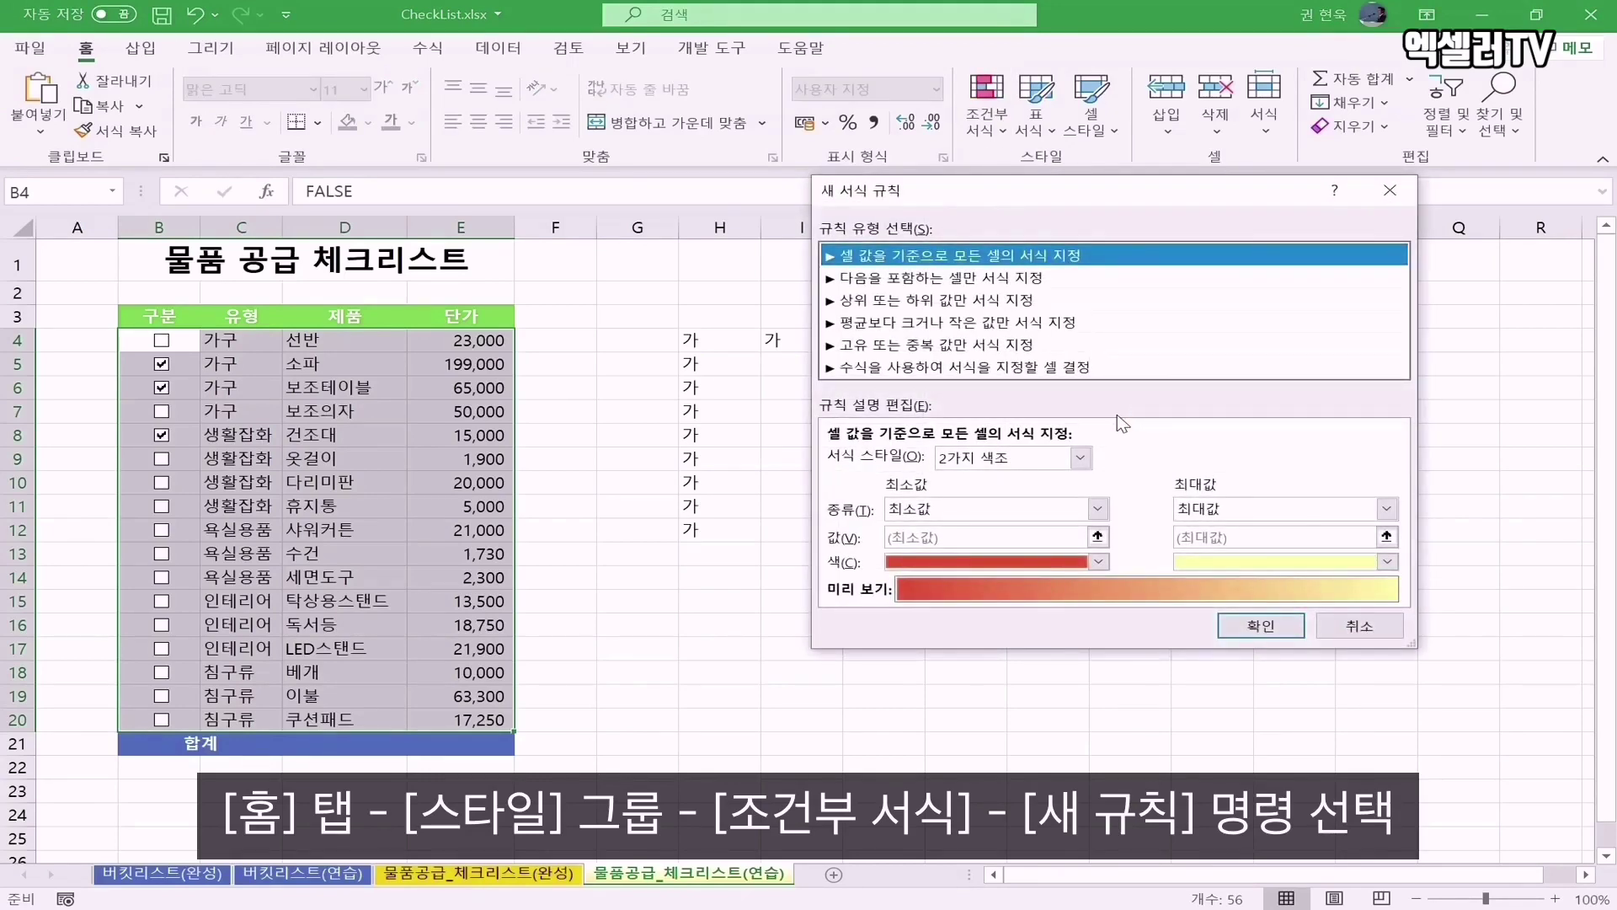
pyautogui.click(921, 369)
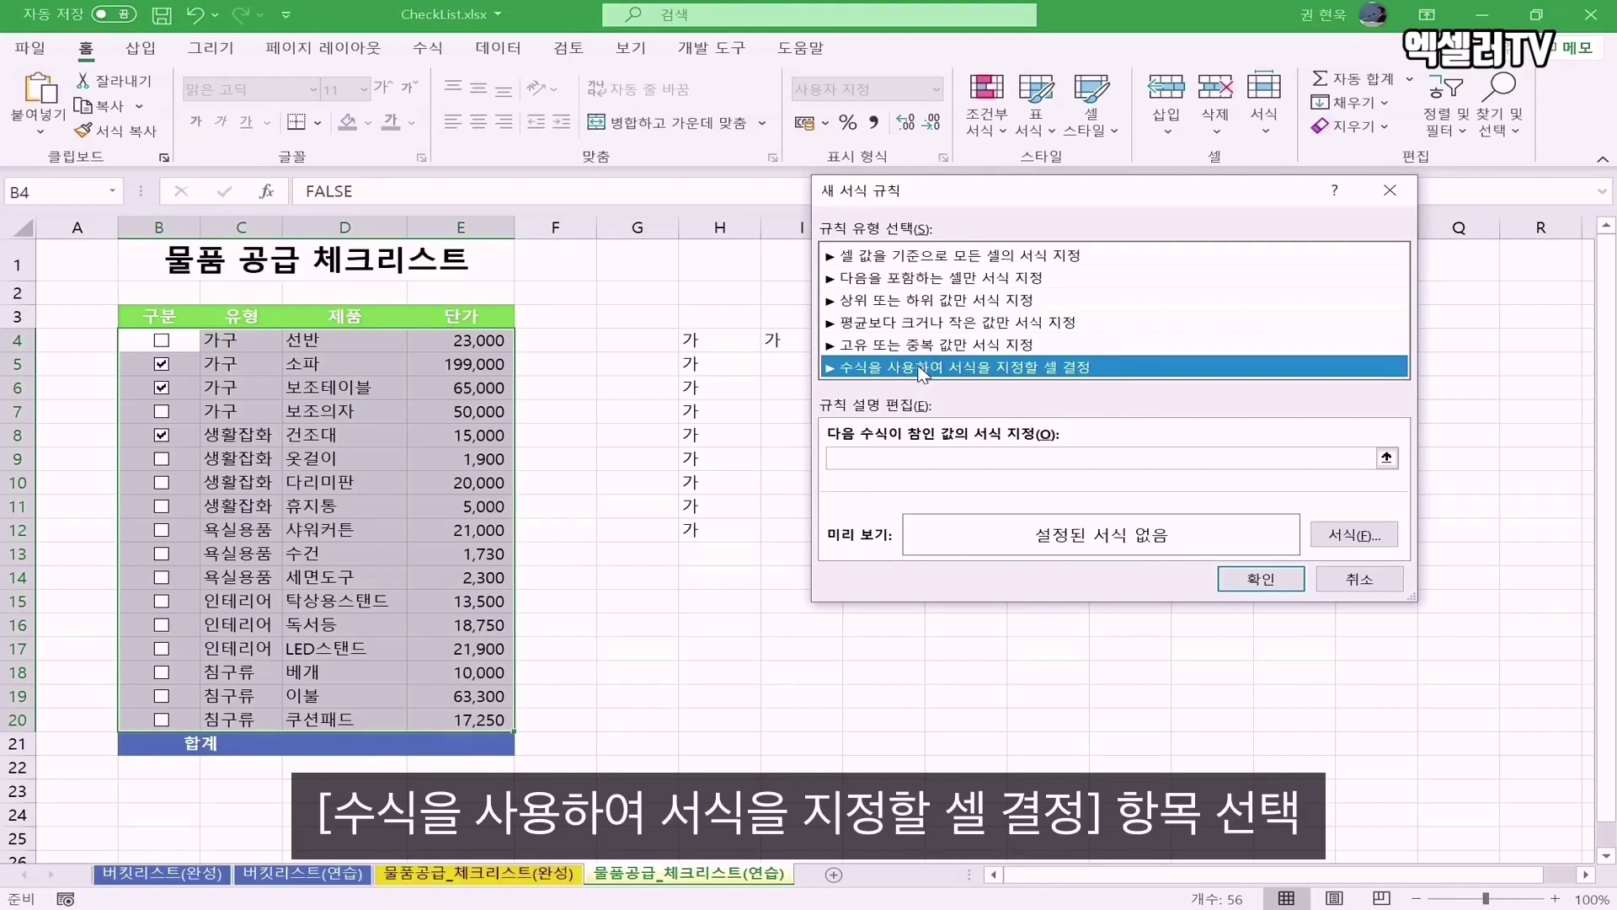
pyautogui.click(855, 460)
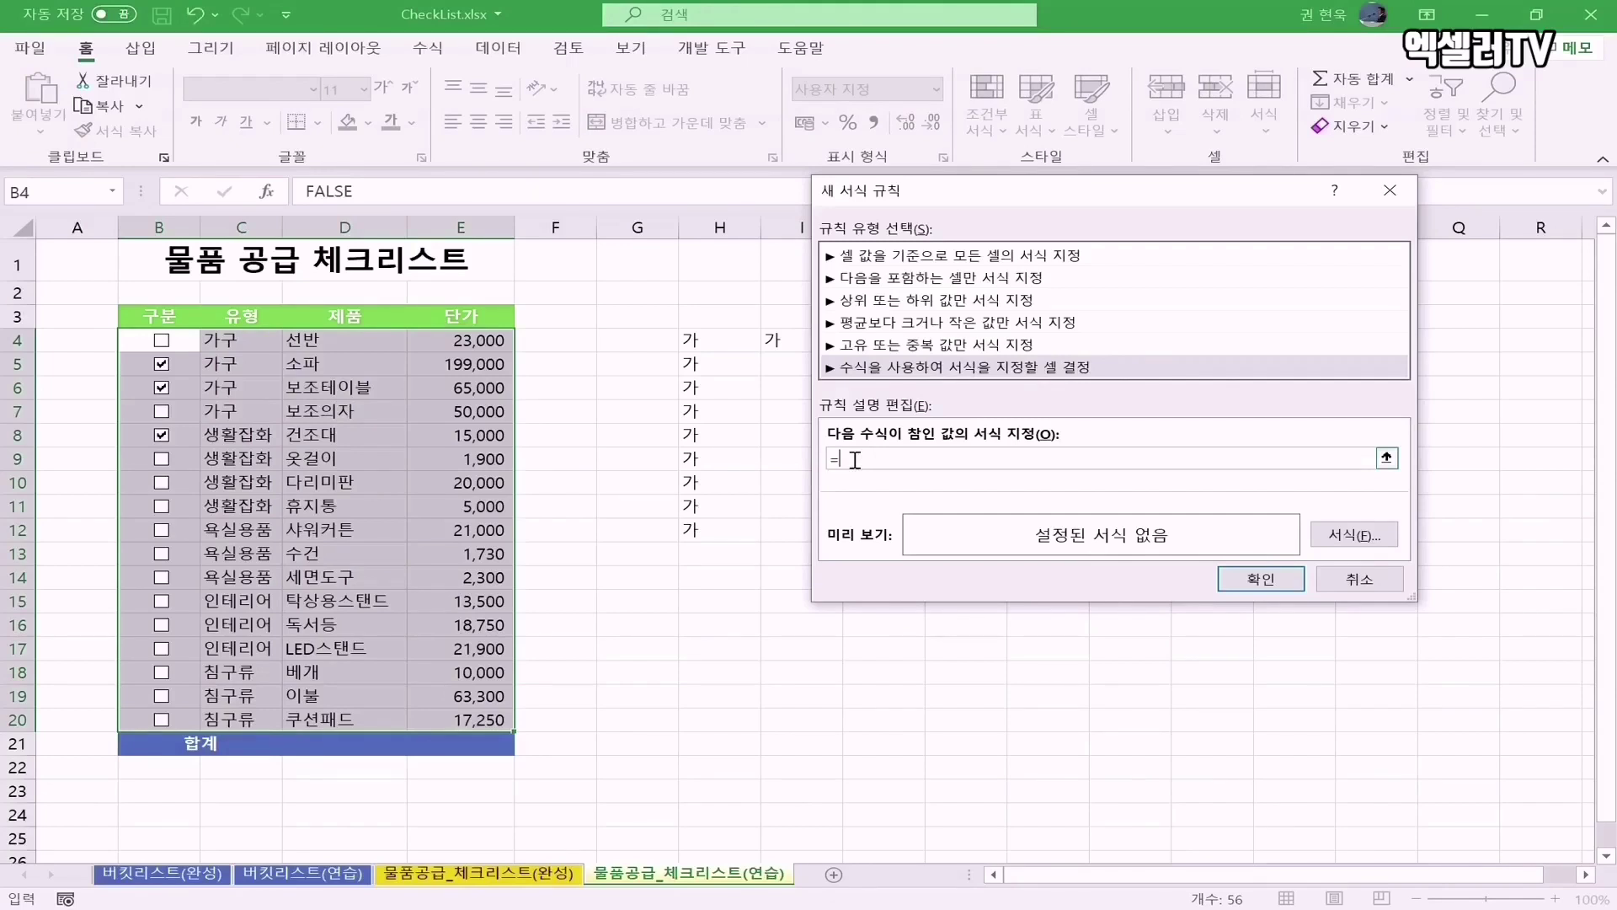
pyautogui.write('=')
pyautogui.click(135, 341)
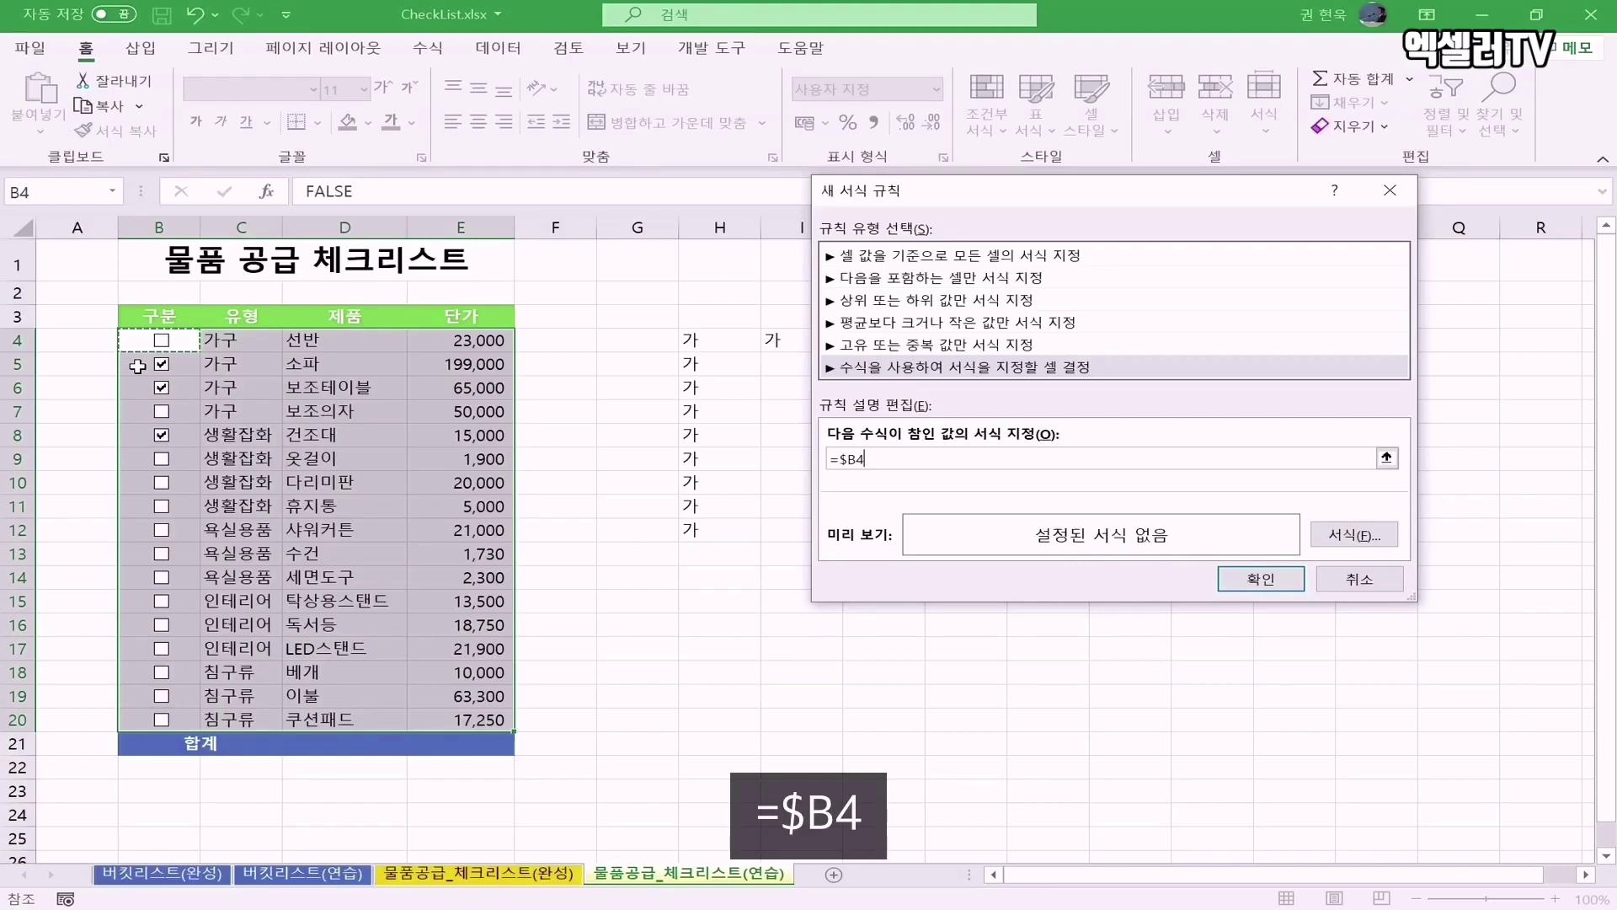
pyautogui.write('=')
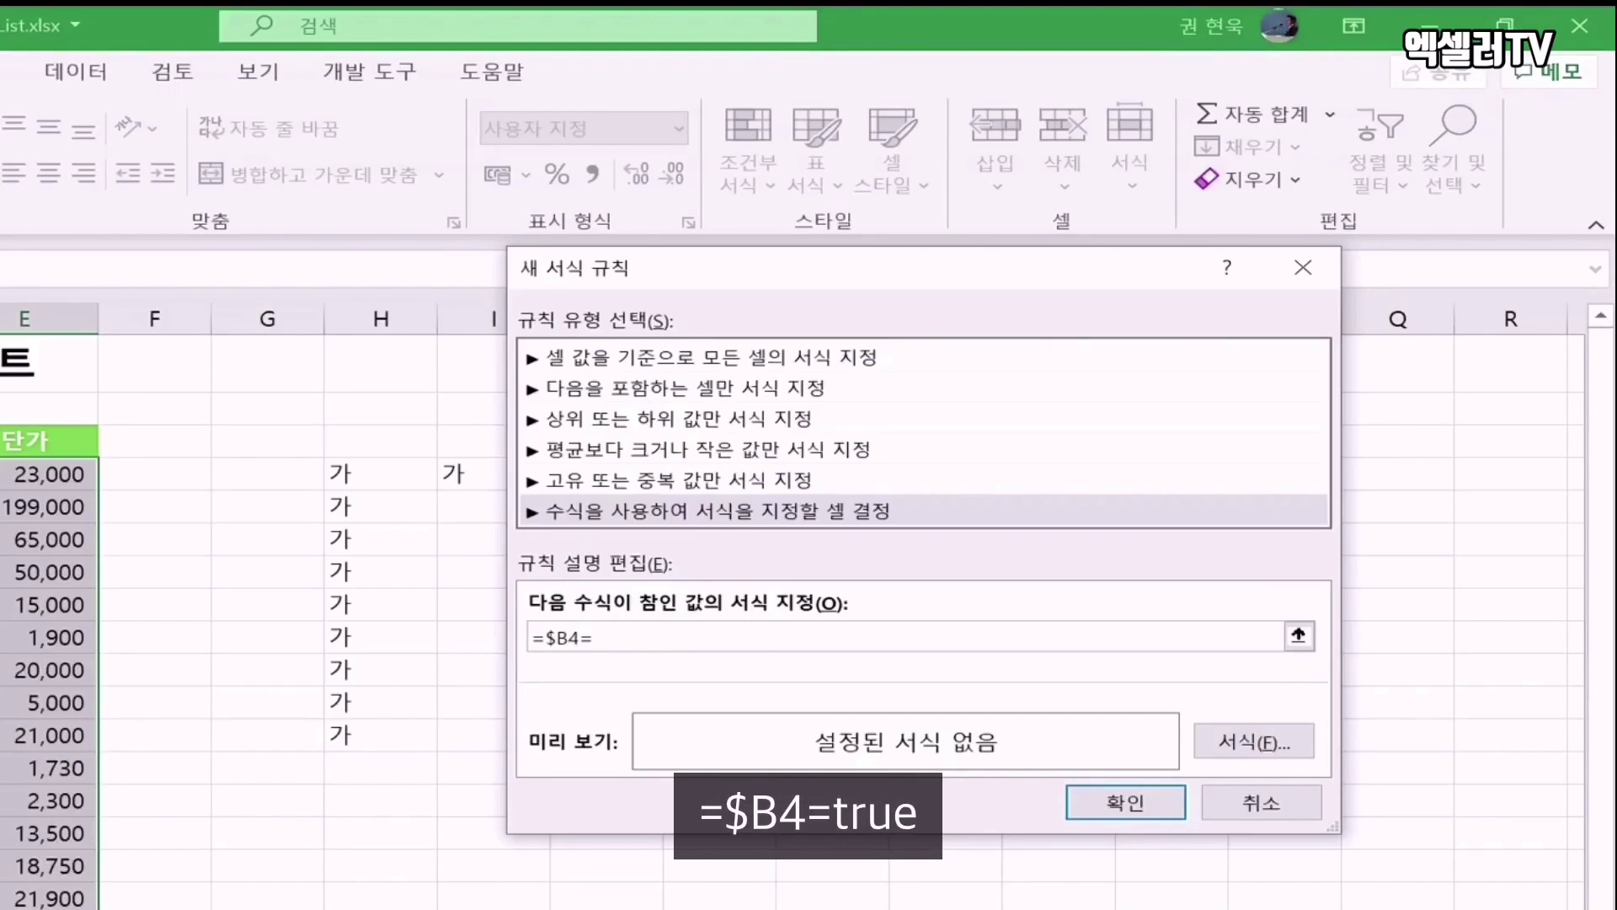
pyautogui.write('ㅅ')
pyautogui.press('BackSpace')
pyautogui.write('true')
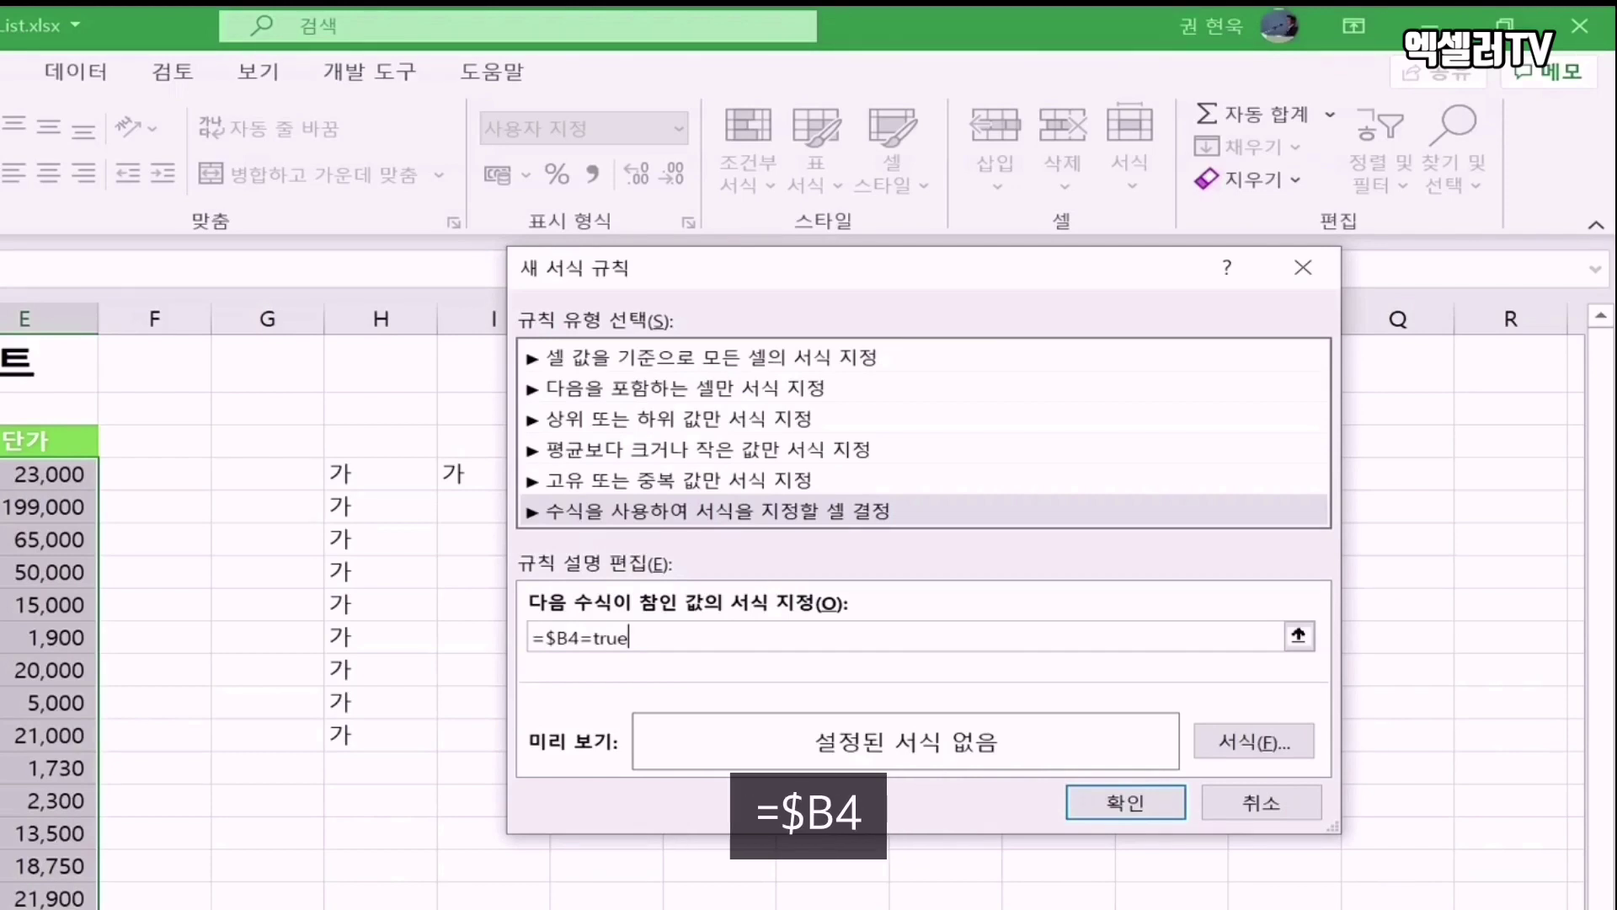
pyautogui.press('BackSpace')
pyautogui.press('BackSpace')
pyautogui.press('BackSpace')
pyautogui.press('BackSpace')
pyautogui.press('BackSpace')
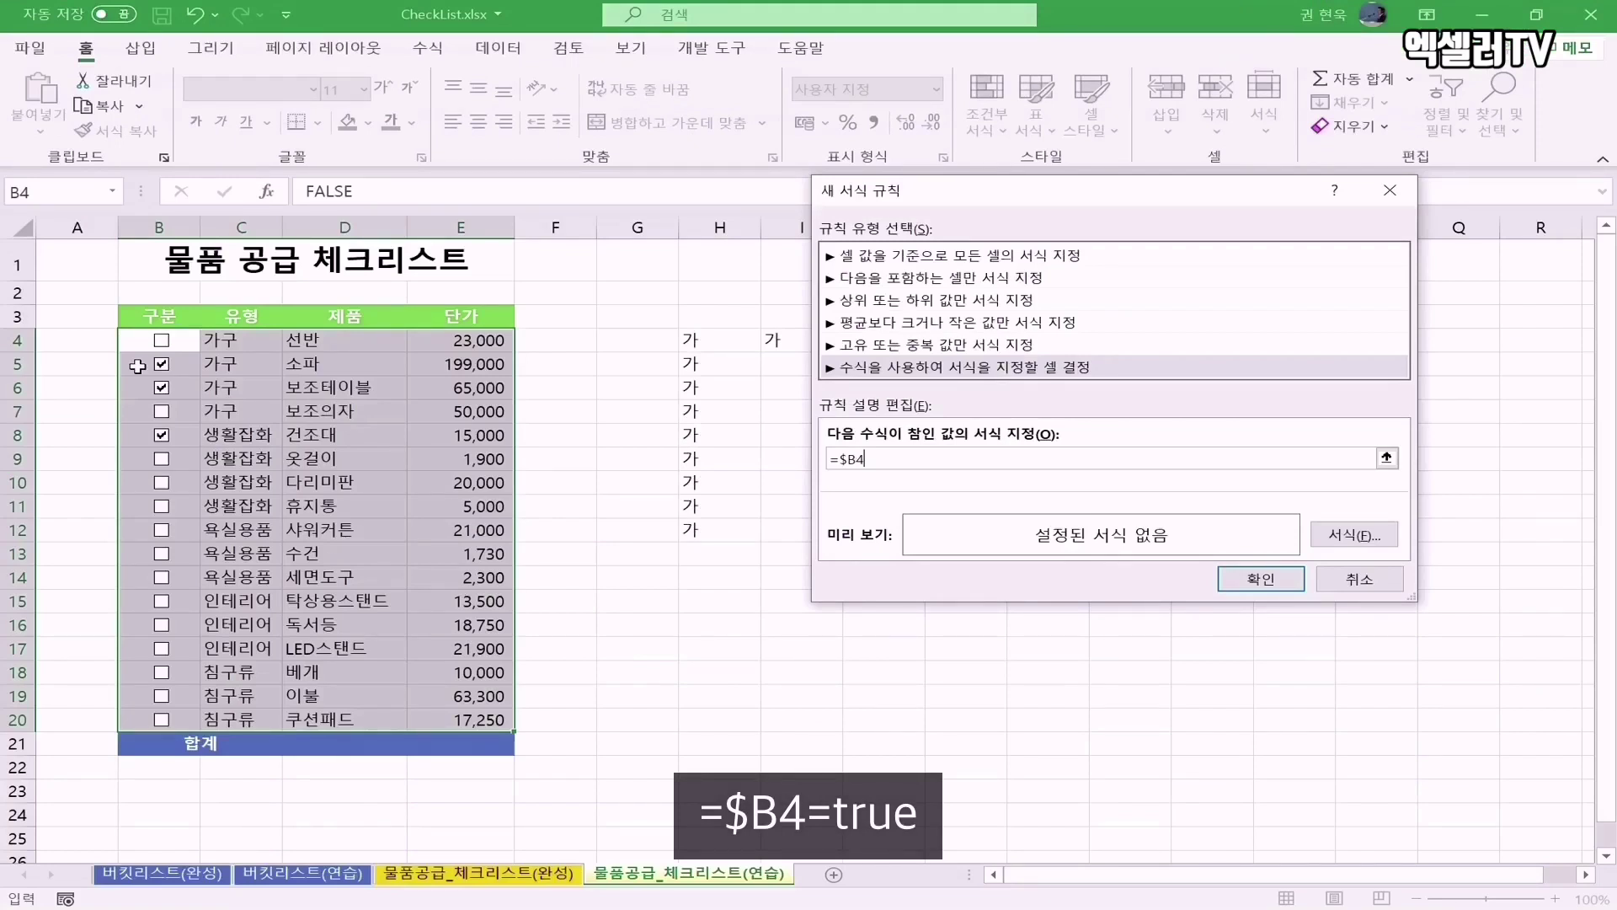
# - Give the conditional formatting rule a yellow fill, apply it to the checklist and deselect the range
pyautogui.click(1381, 535)
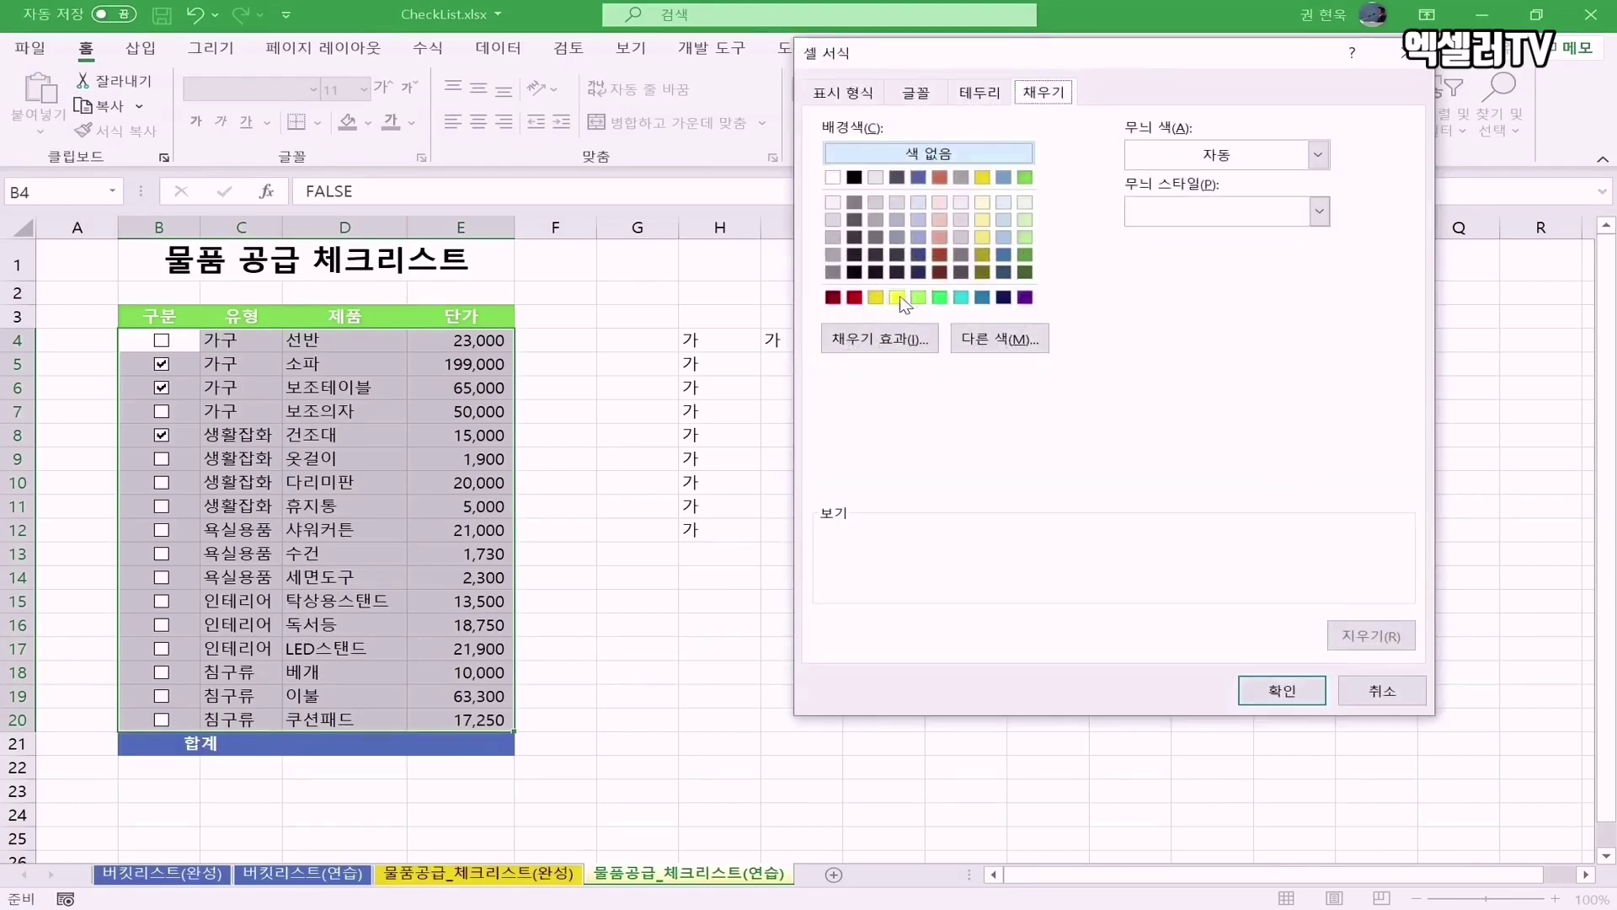
pyautogui.click(898, 298)
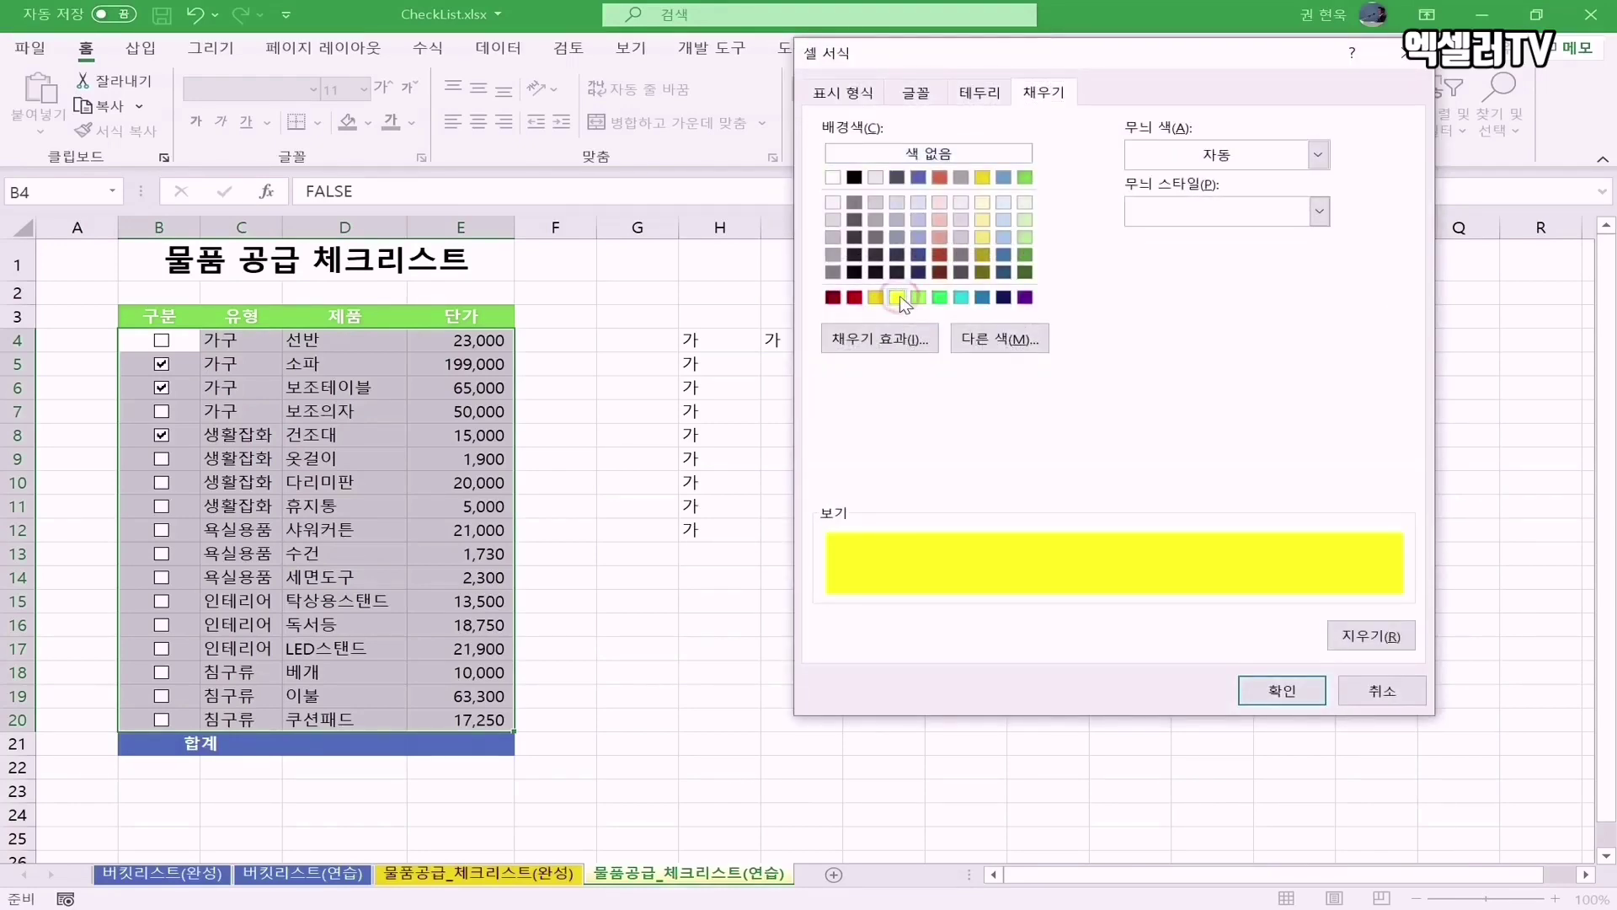
pyautogui.click(1296, 694)
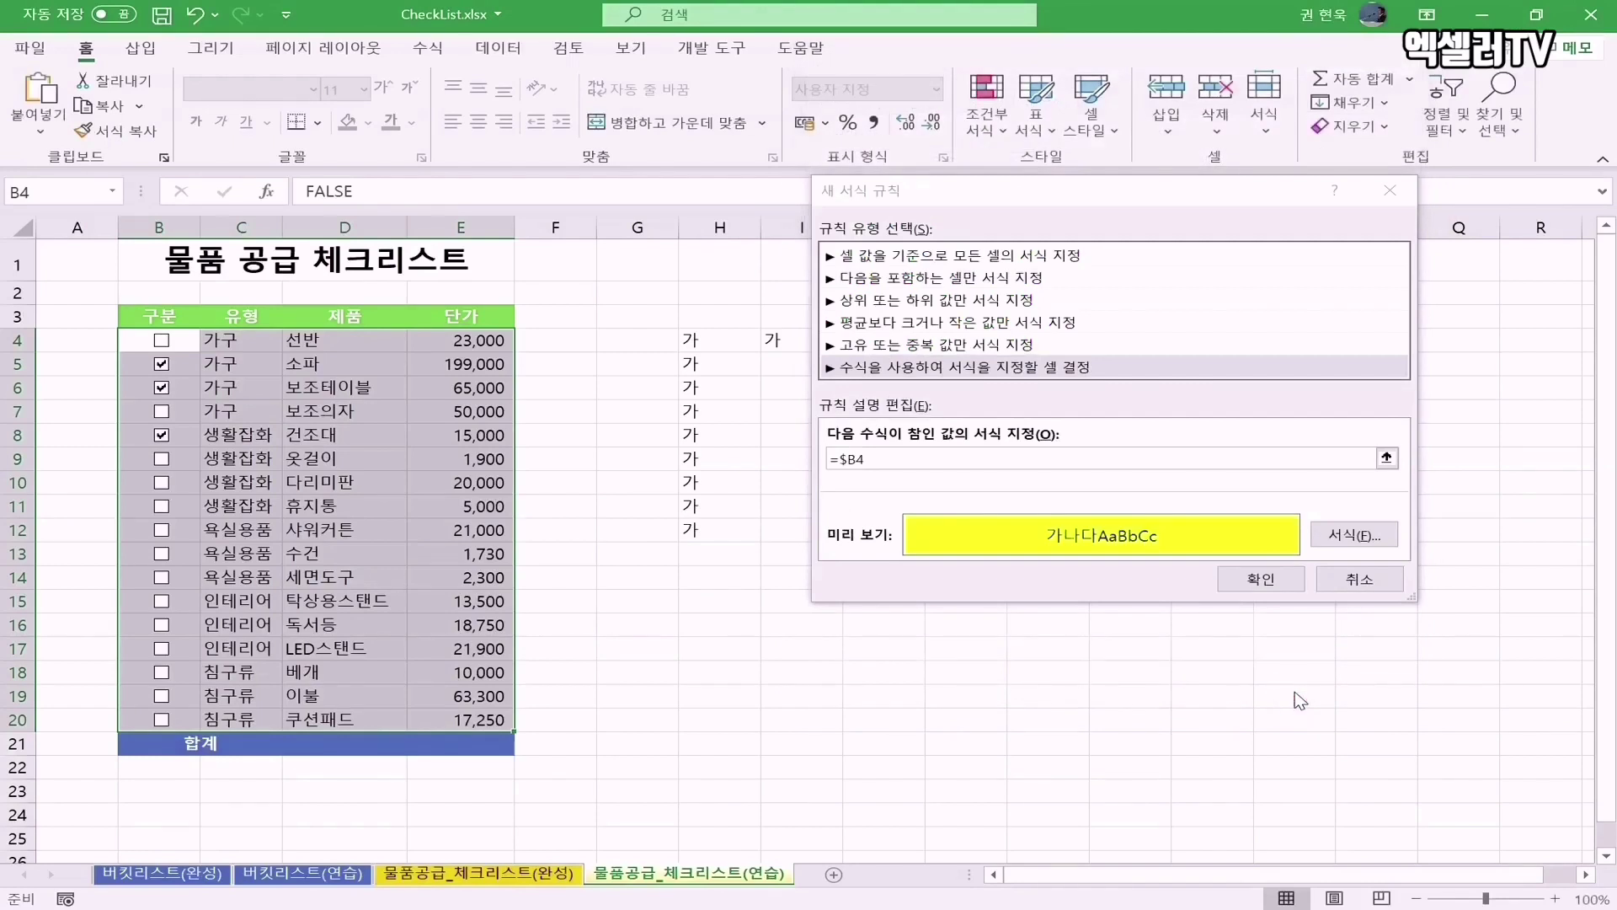
pyautogui.click(1287, 589)
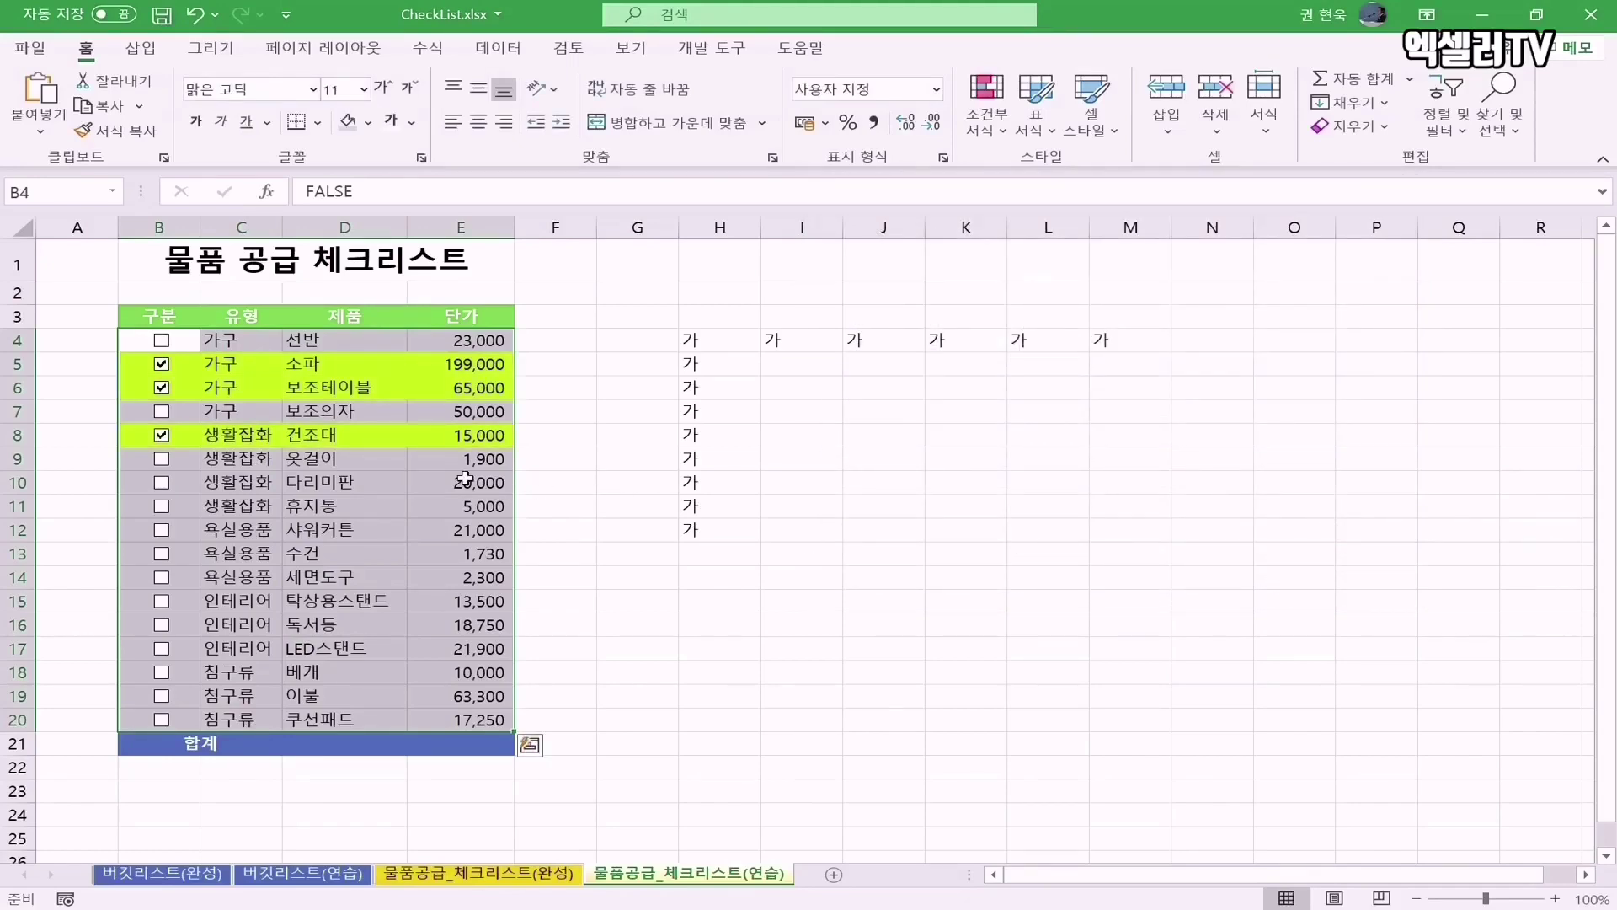
pyautogui.click(67, 360)
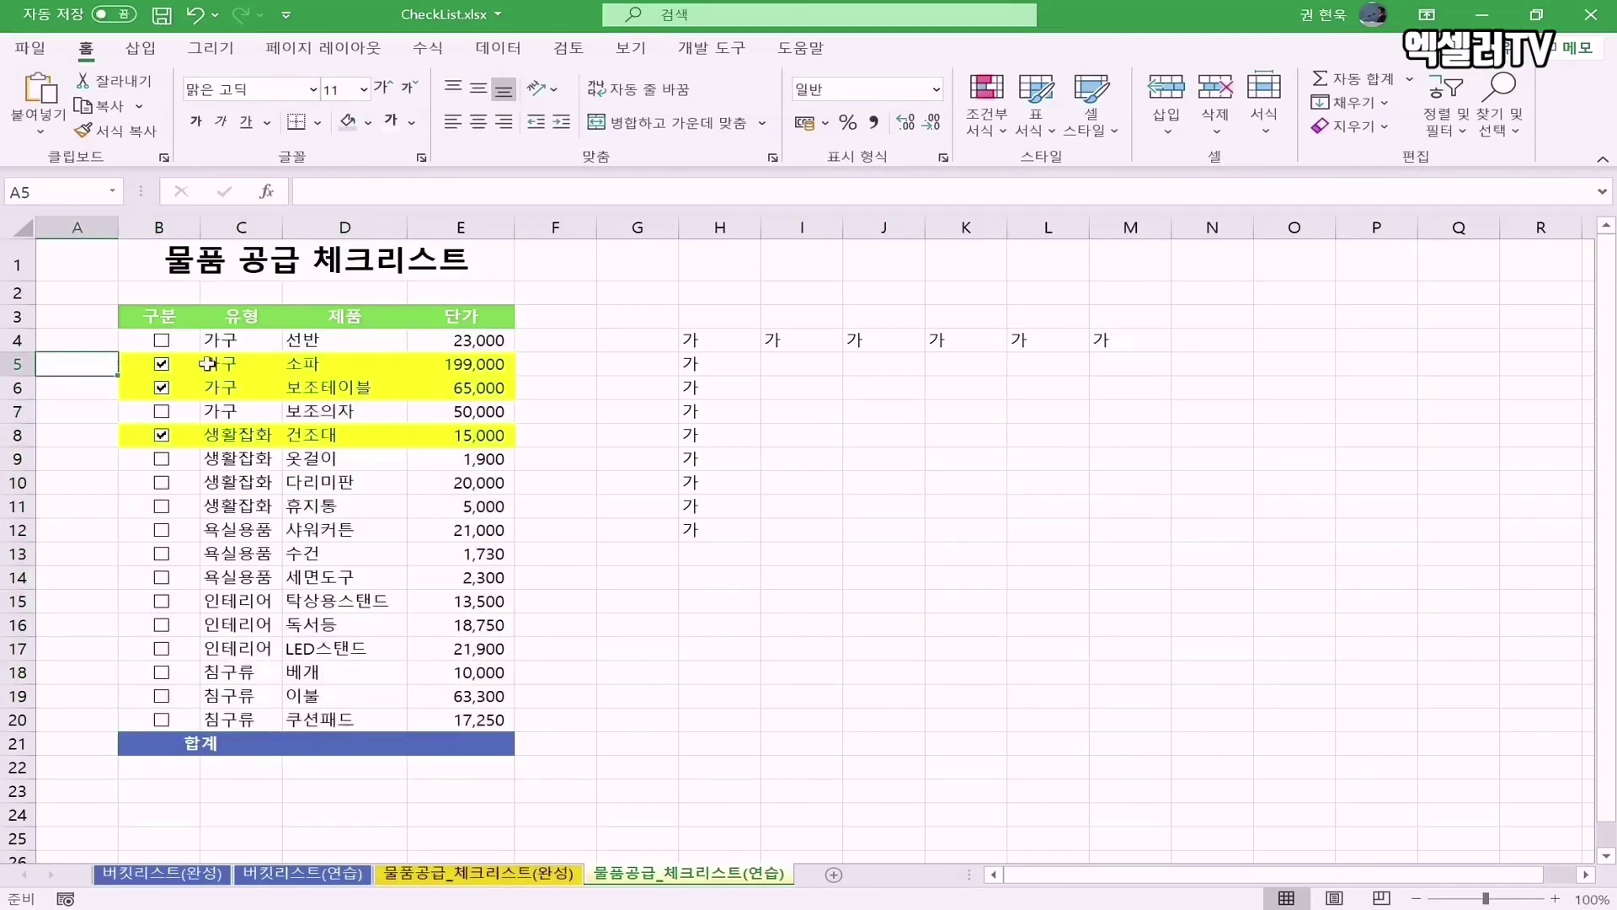
# - Test the row highlighting: toggle 다리미판, 샤워커튼 and 수건 on and back off, and untick 건조대
pyautogui.click(161, 482)
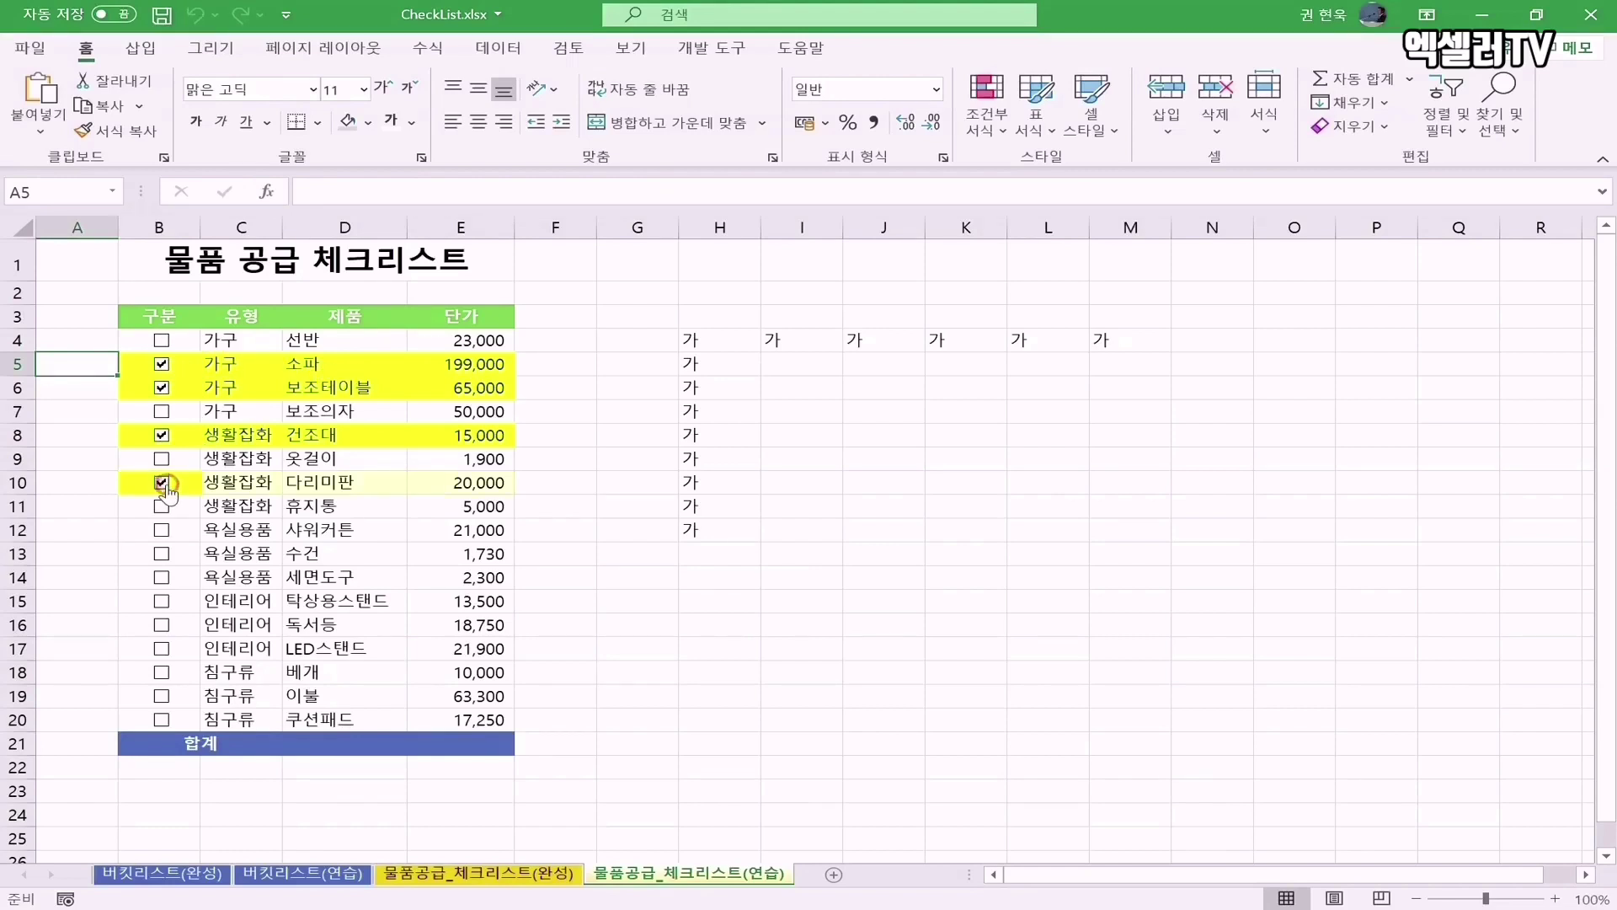
pyautogui.click(161, 529)
pyautogui.click(162, 554)
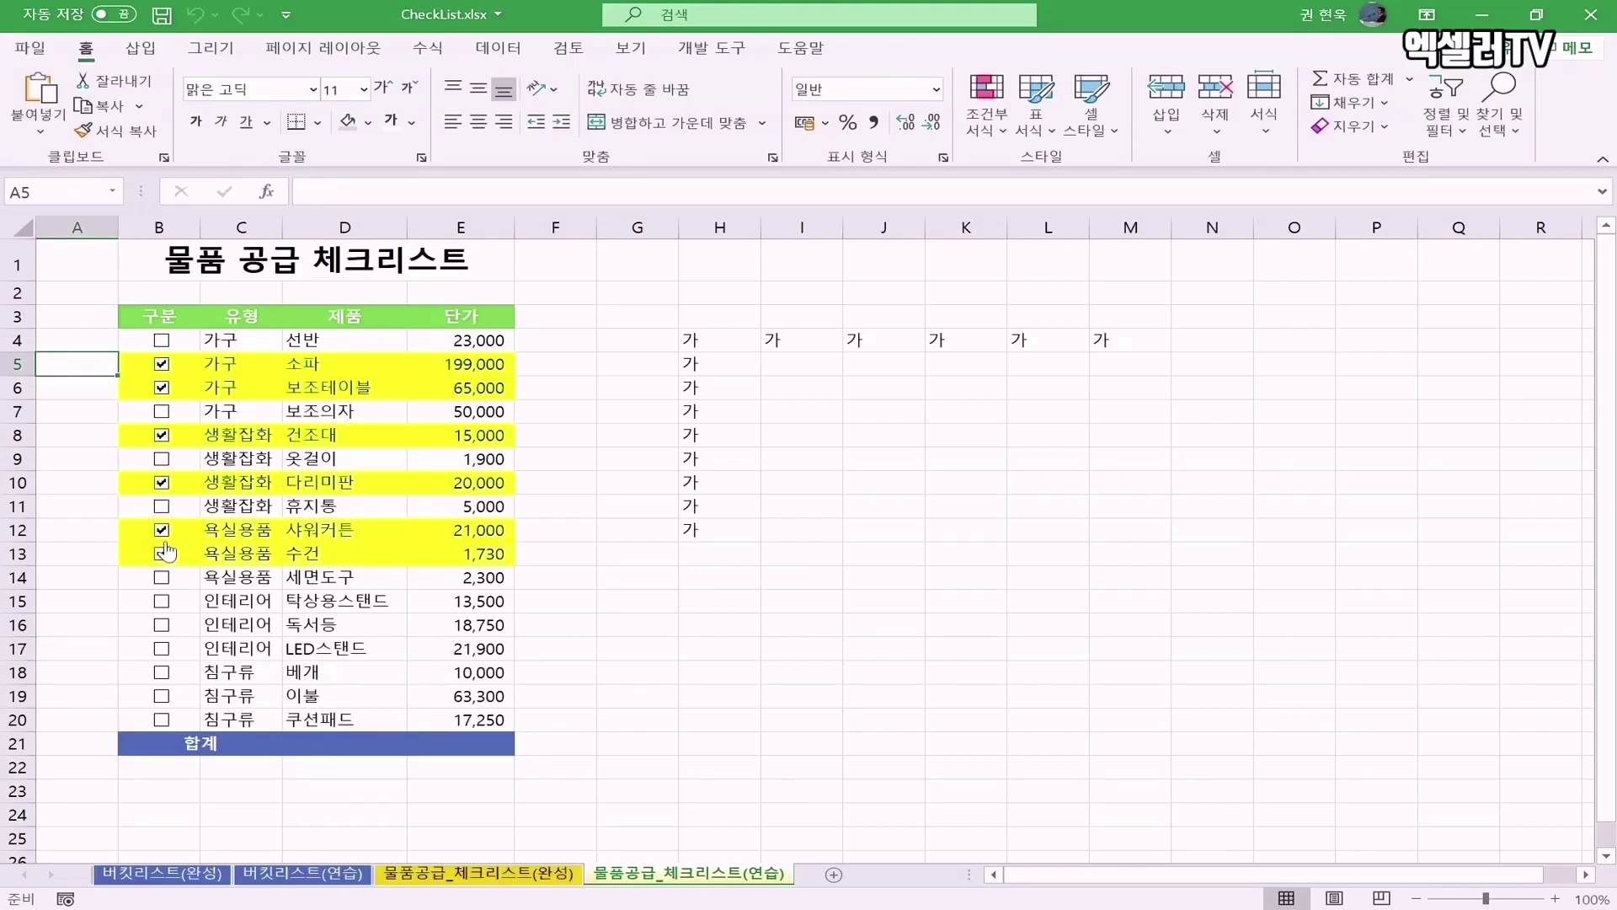
pyautogui.click(161, 529)
pyautogui.click(162, 553)
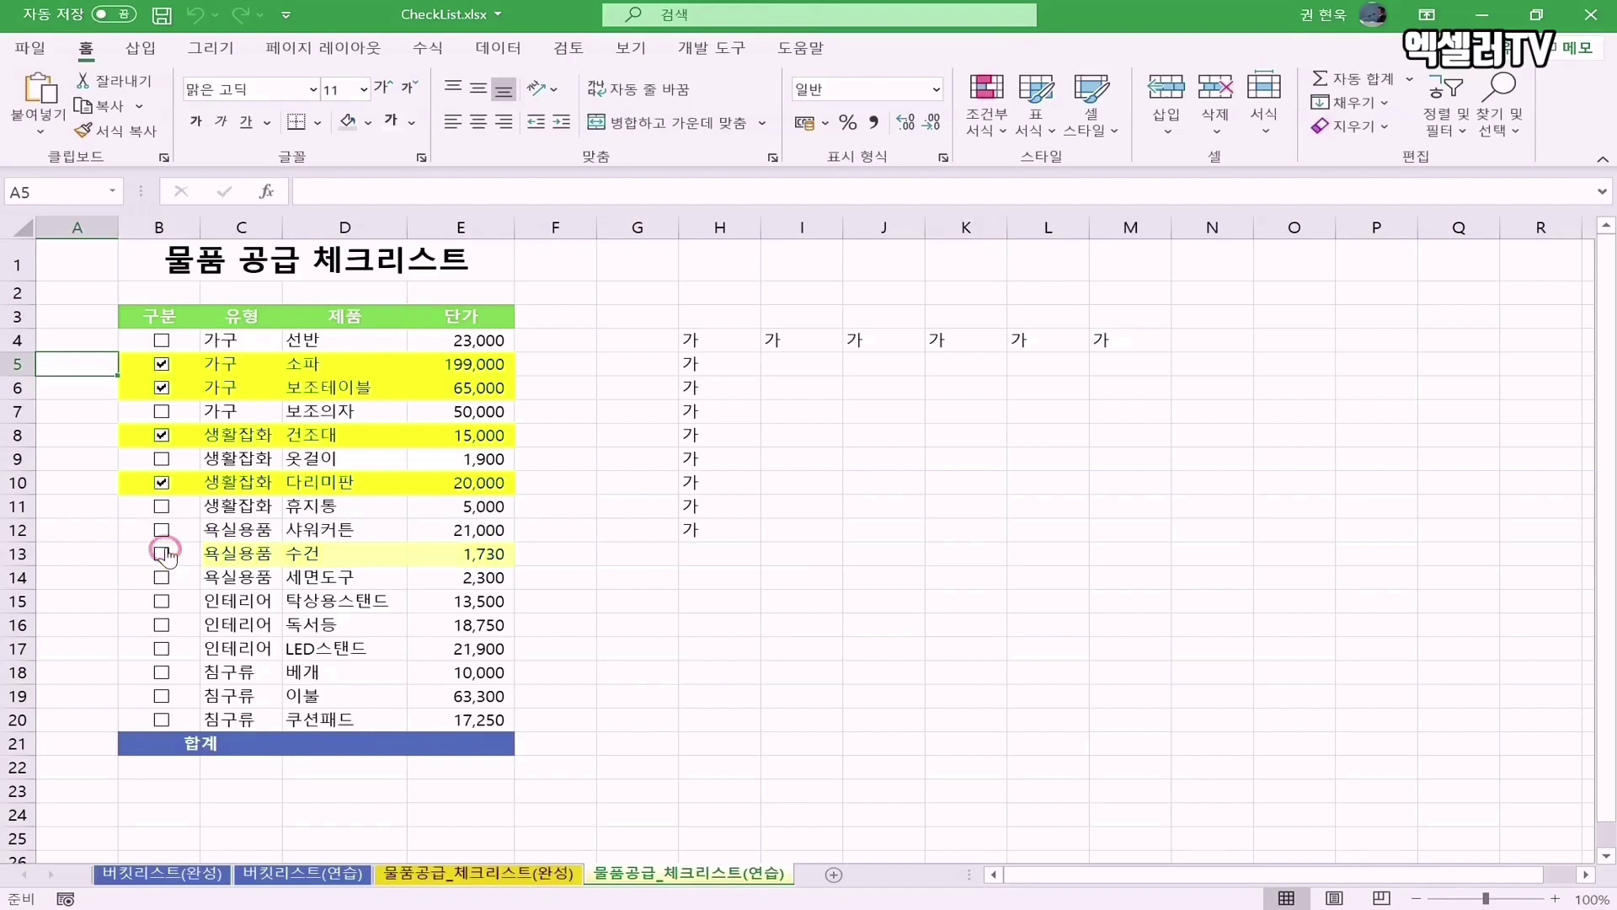
pyautogui.click(161, 482)
pyautogui.click(161, 435)
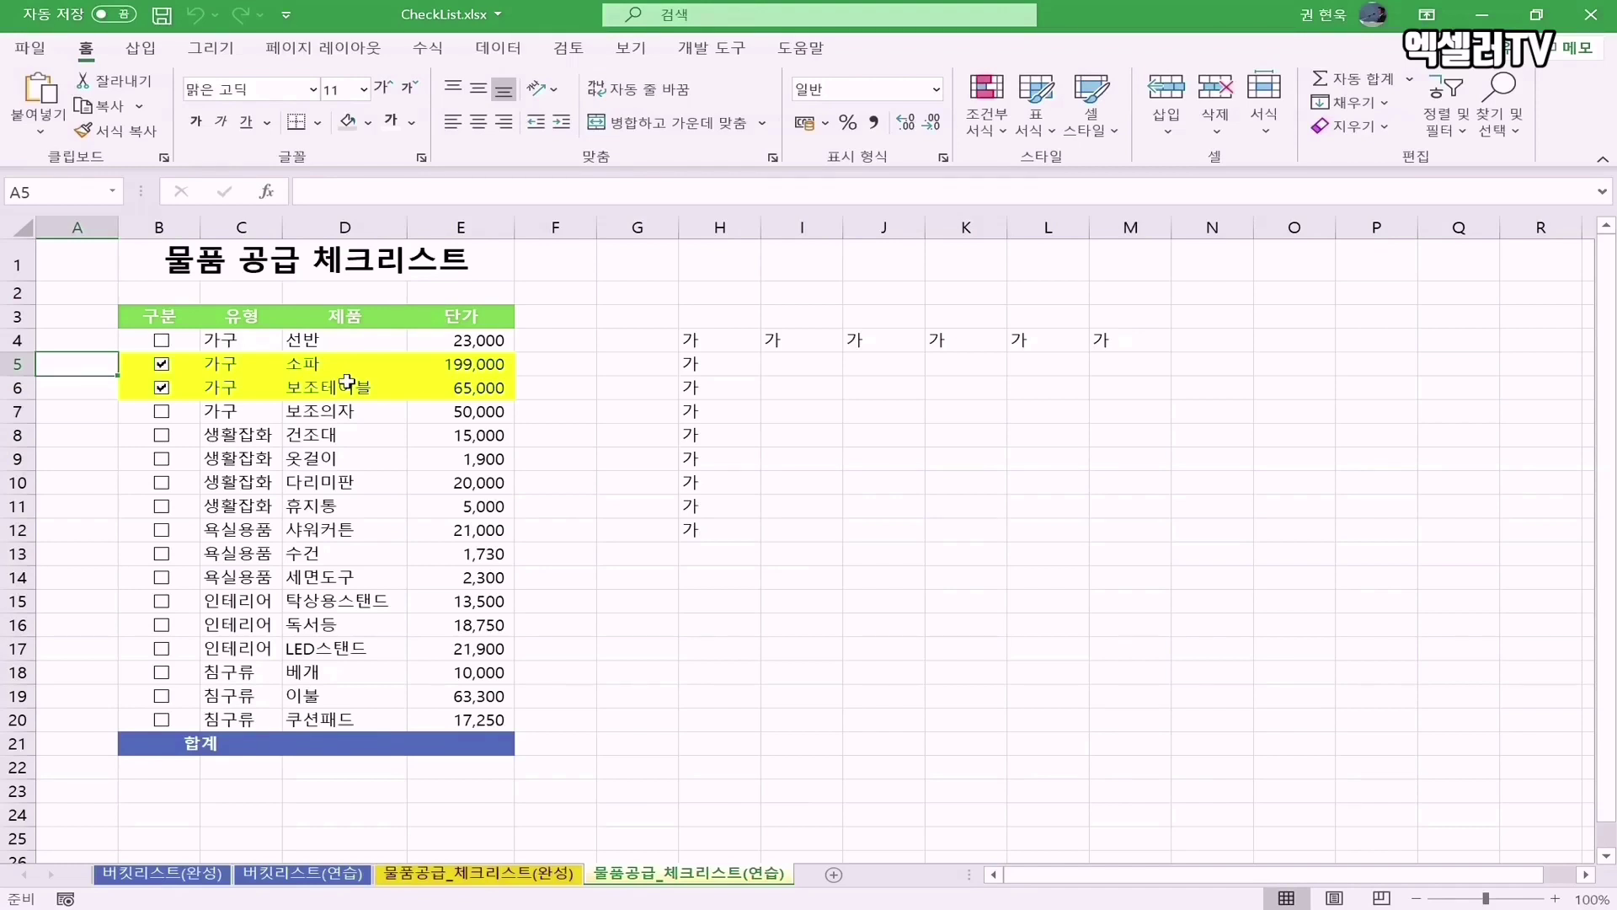
# - Count the ticked items in total-row cell D21 with the formula =COUNTIF(B4:B20,TRUE)
pyautogui.click(347, 747)
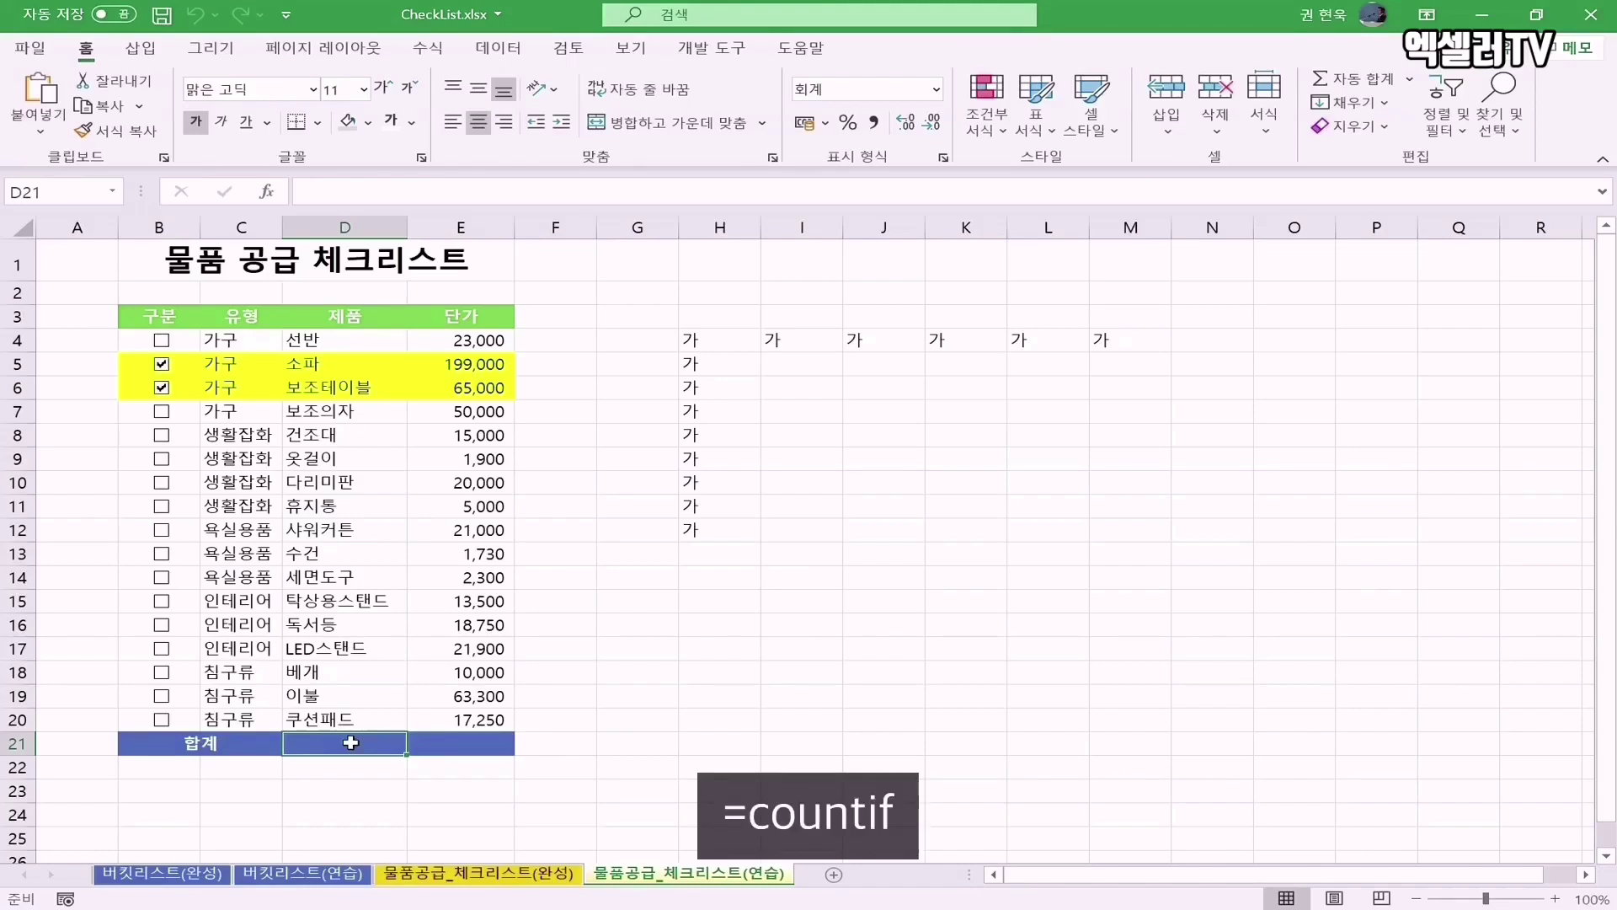
pyautogui.write('=co')
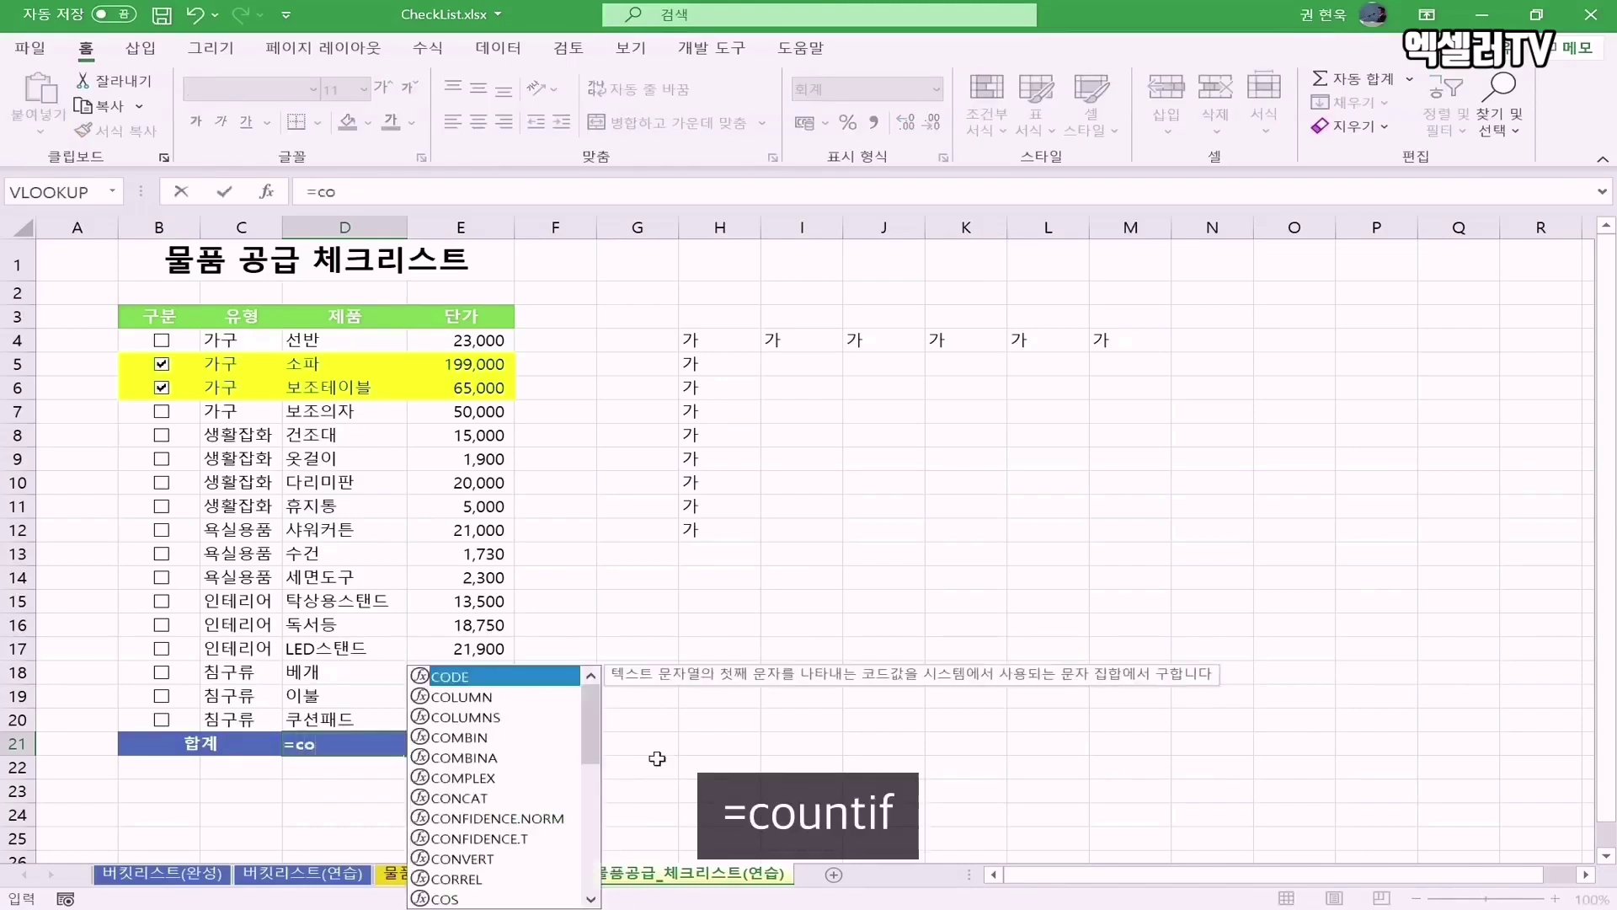
pyautogui.write('untif(')
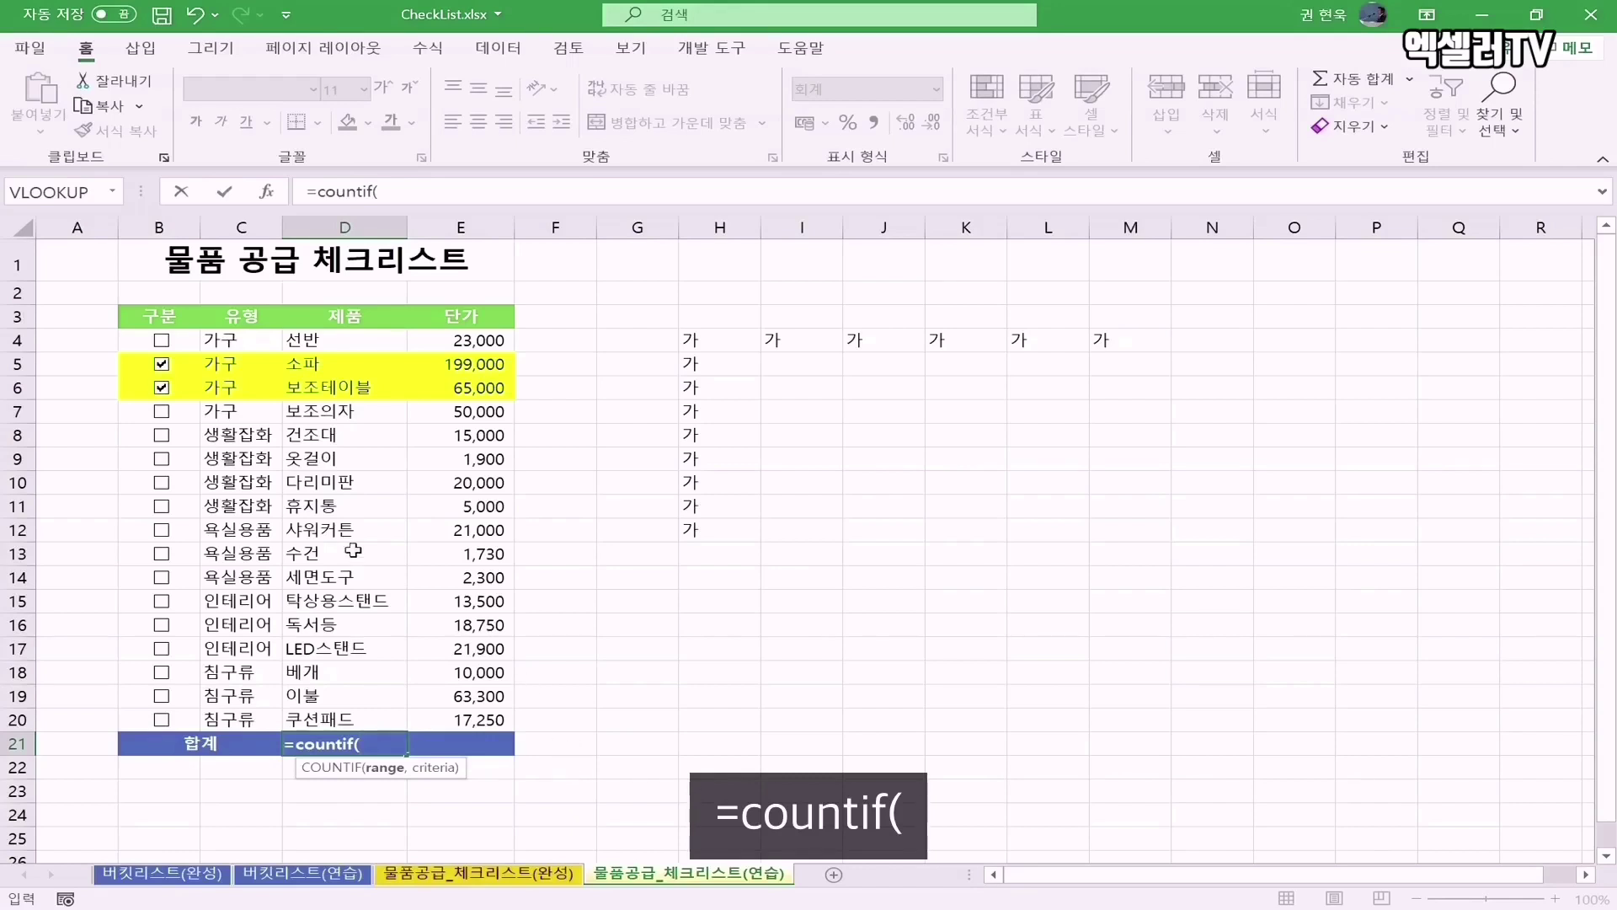
pyautogui.click(125, 343)
pyautogui.moveTo(125, 343); pyautogui.dragTo(176, 726)
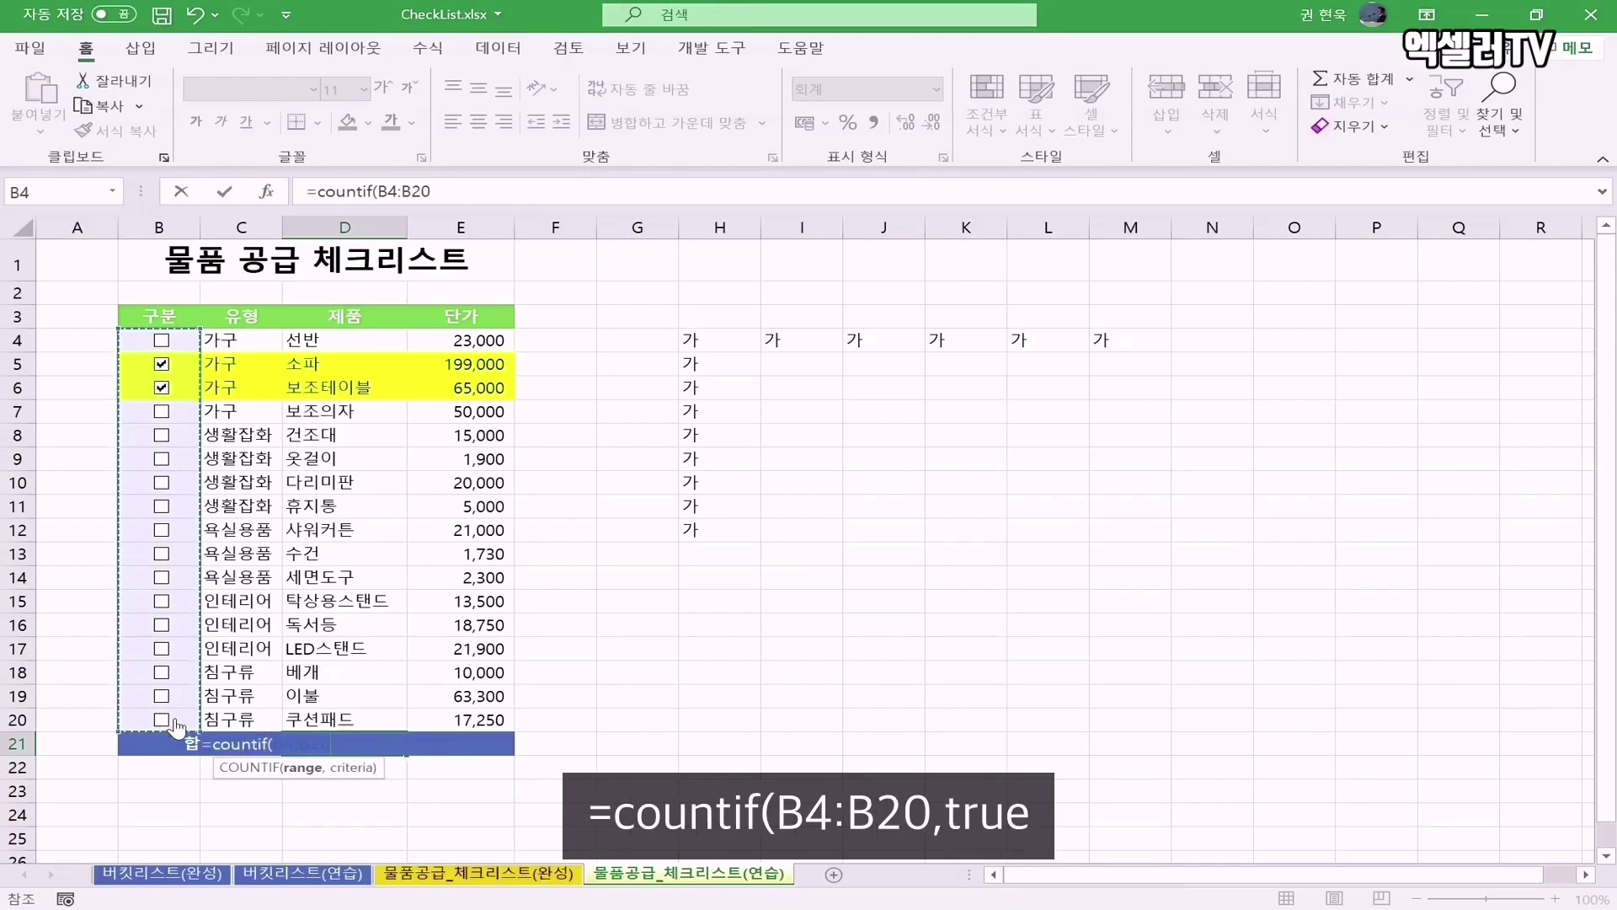
pyautogui.write(',')
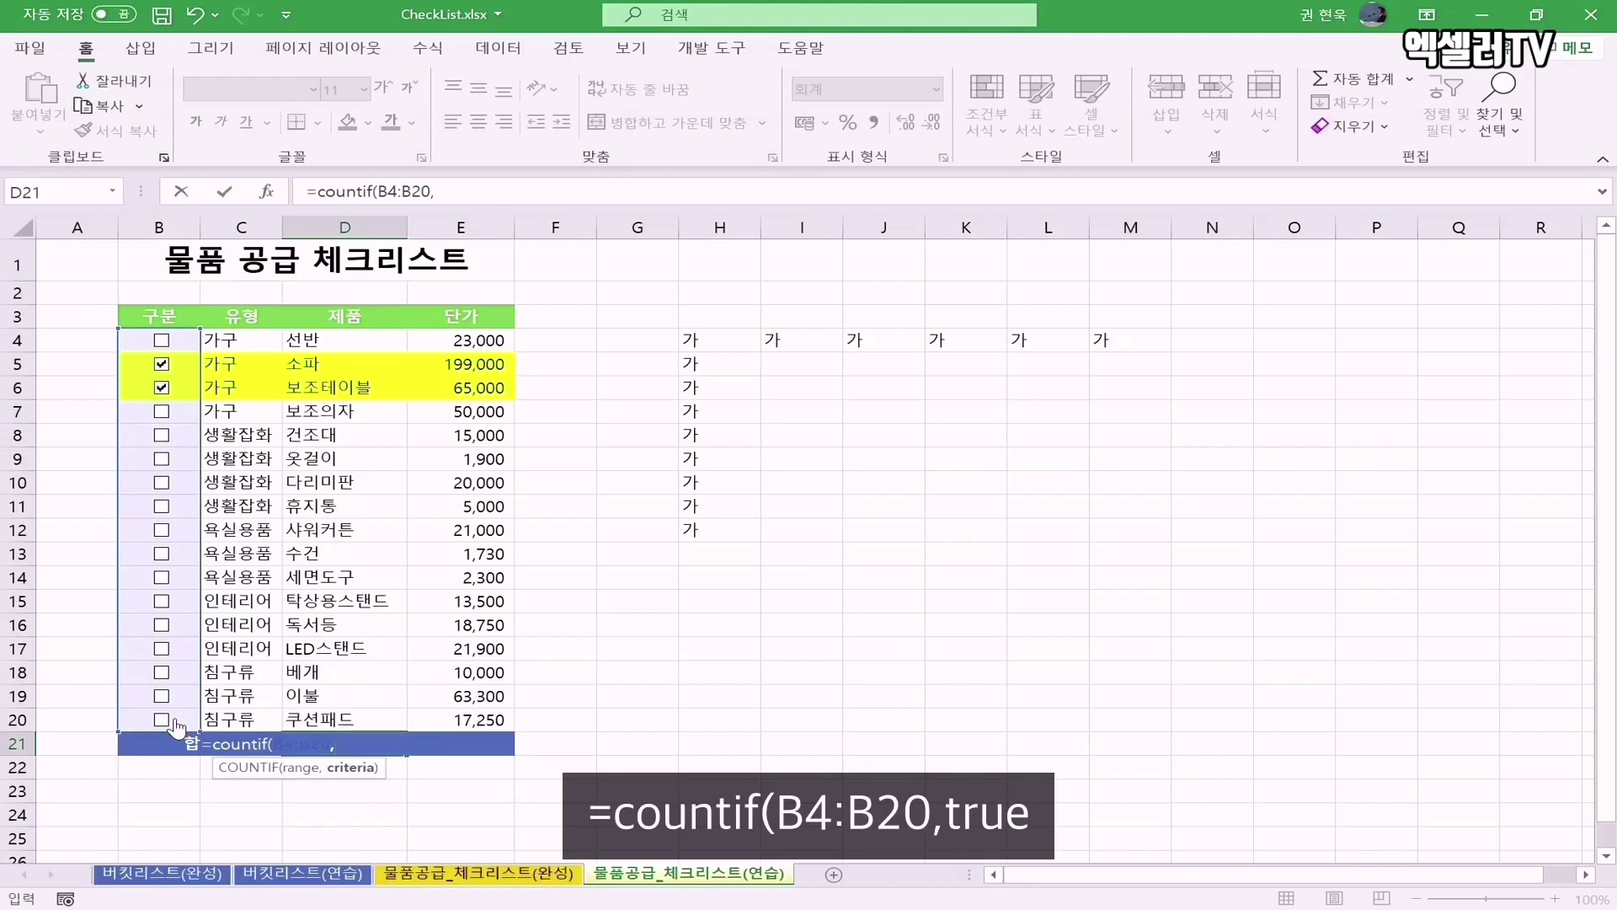
pyautogui.write('true')
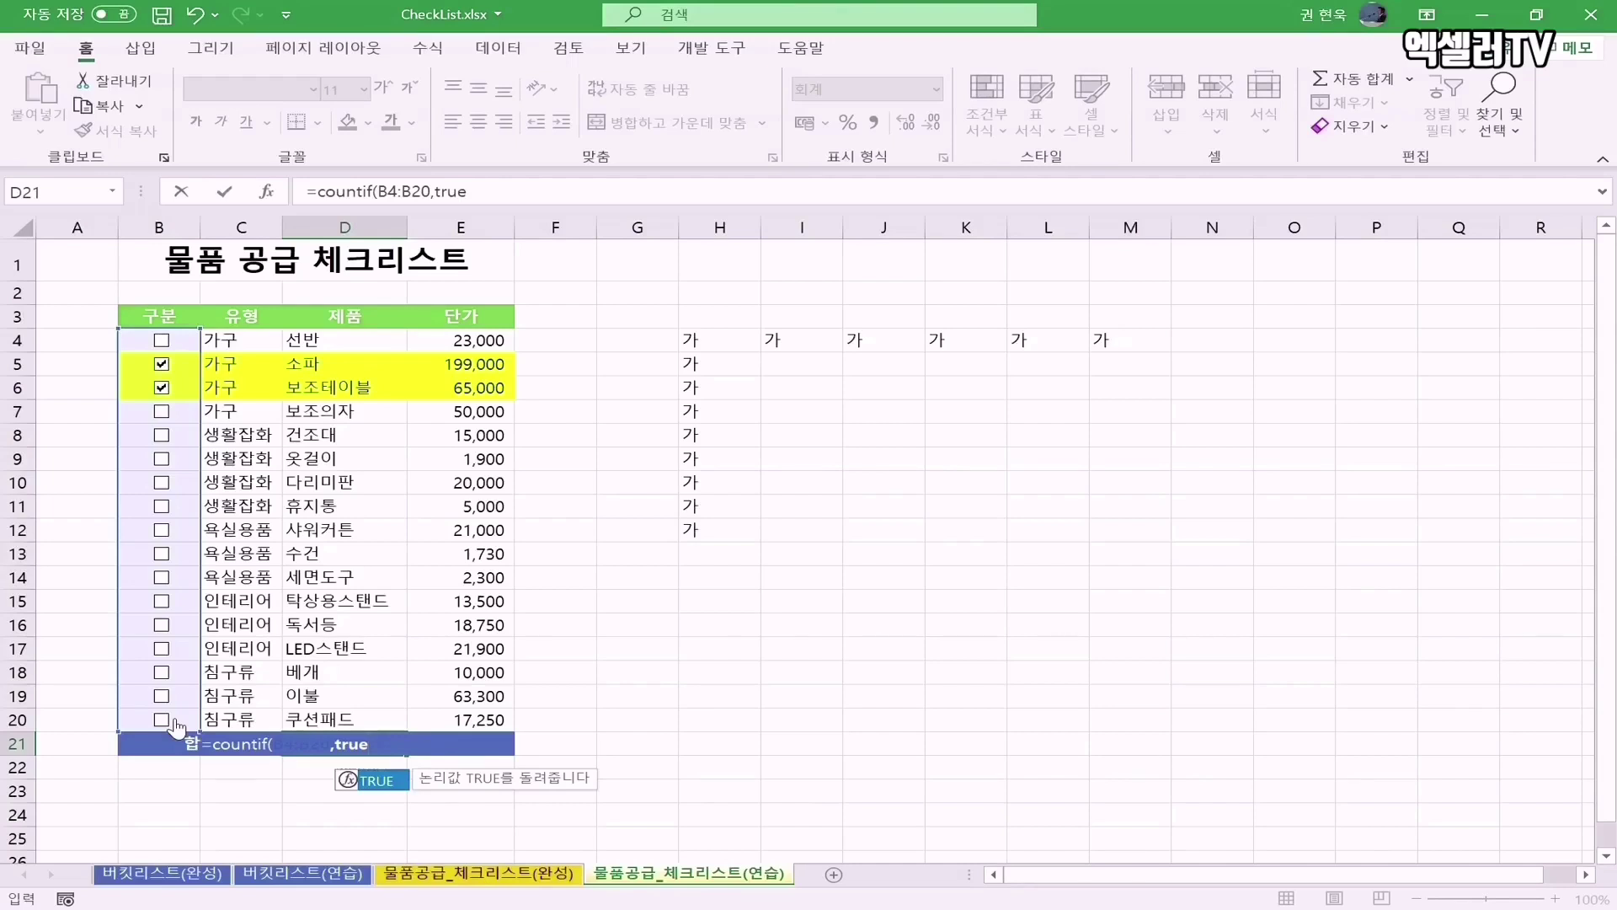
pyautogui.press('Return')
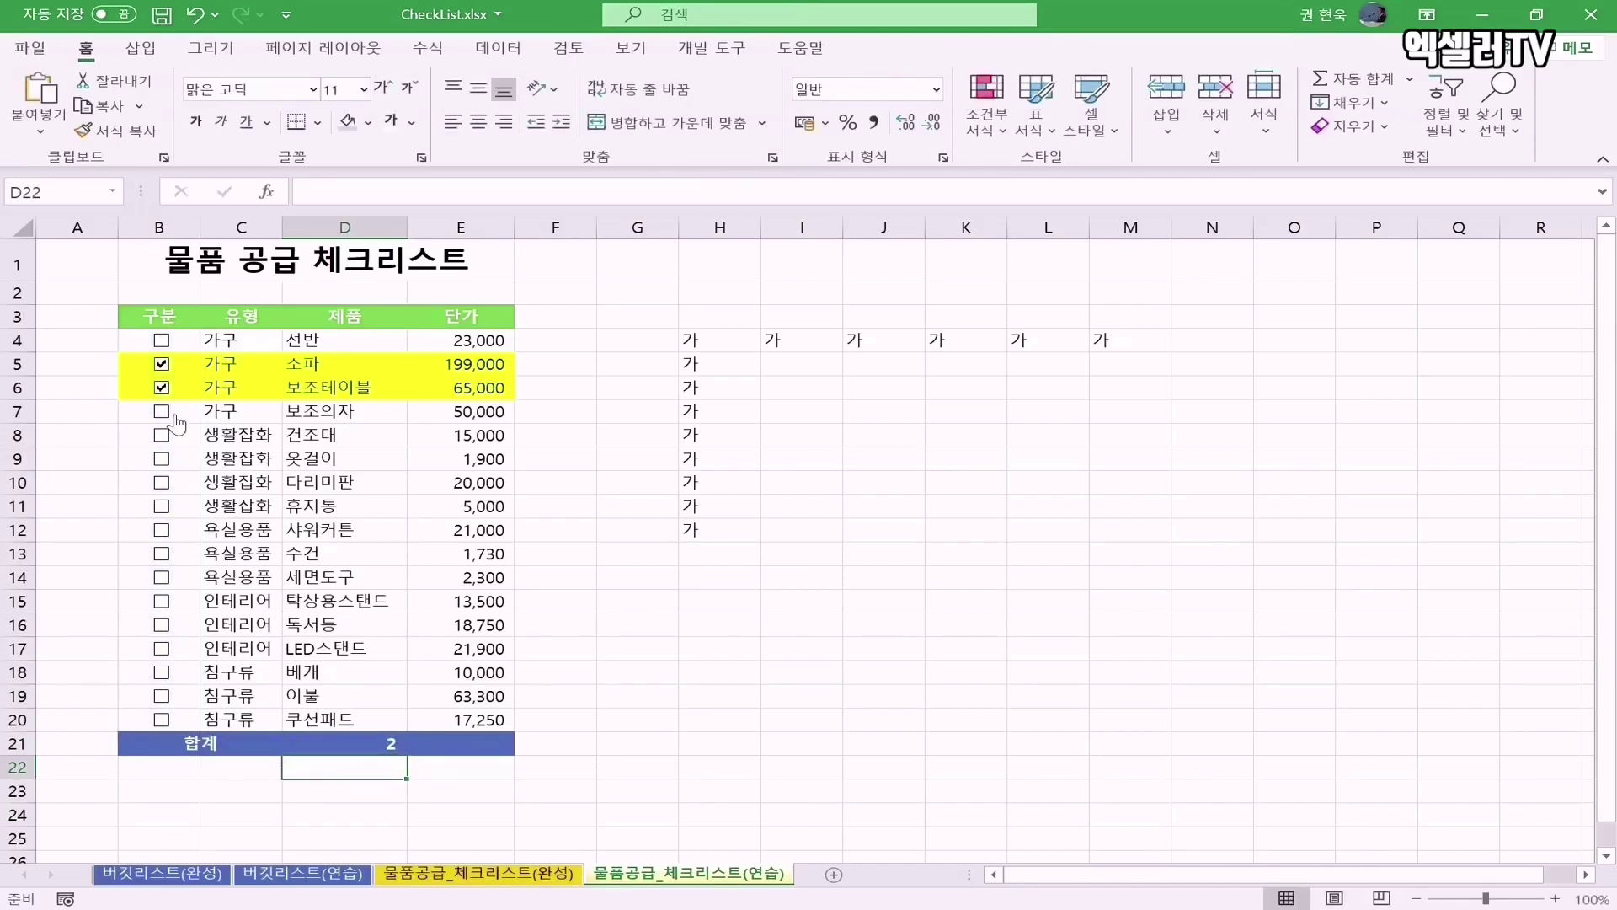
# - Test the item count: tick 건조대, toggle 옷걸이 and 다리미판 on and back off, and select D21
pyautogui.click(162, 436)
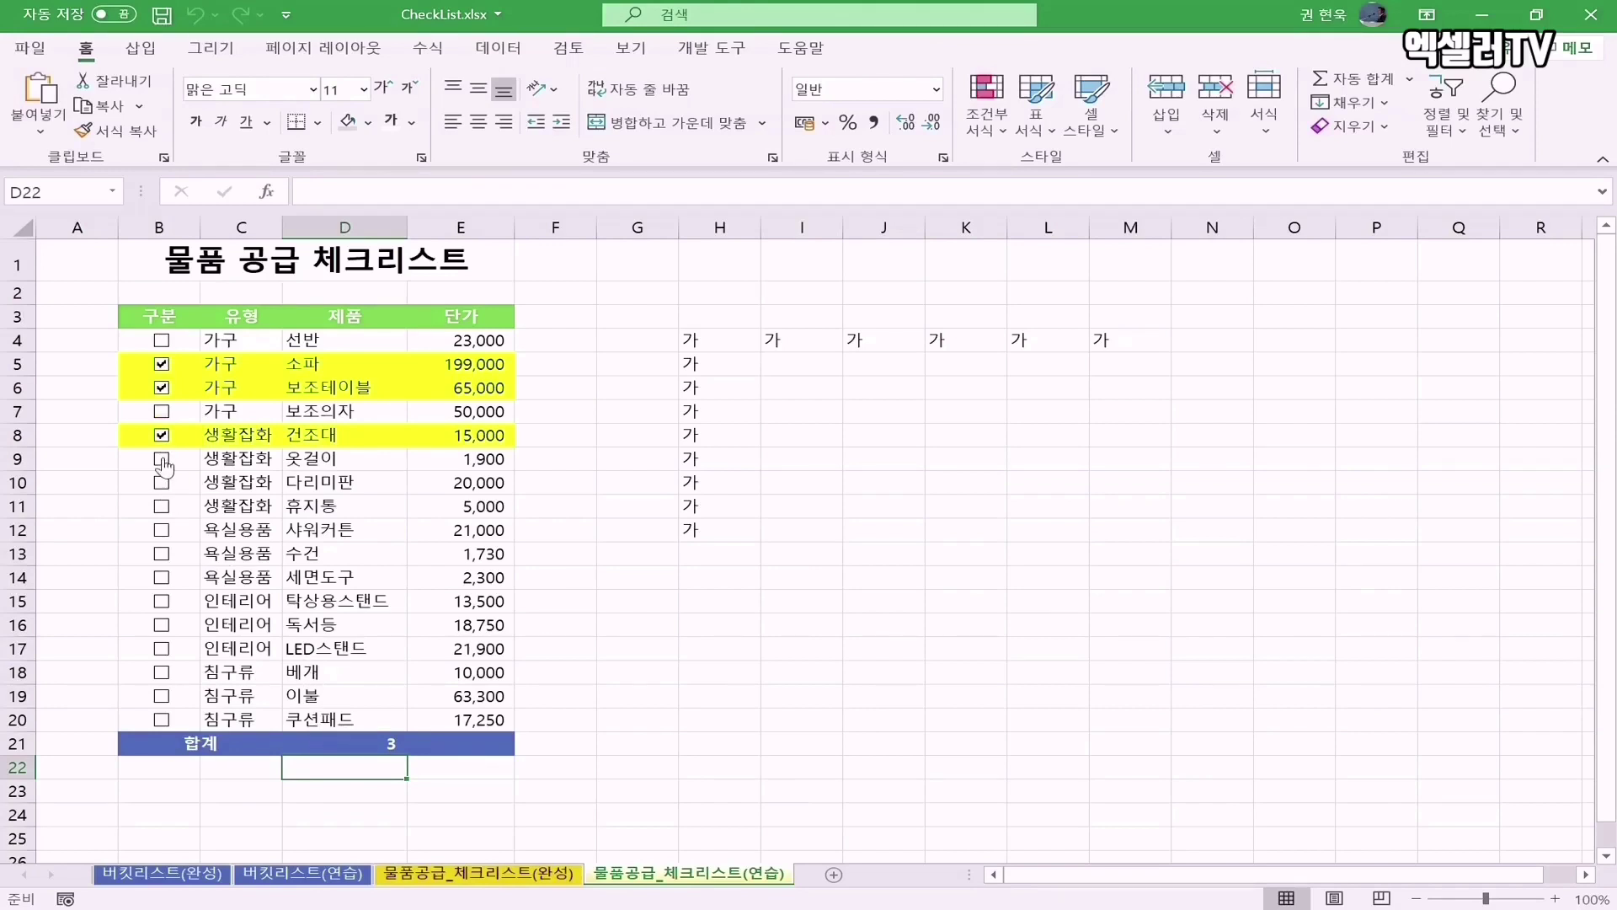
pyautogui.click(161, 459)
pyautogui.click(163, 485)
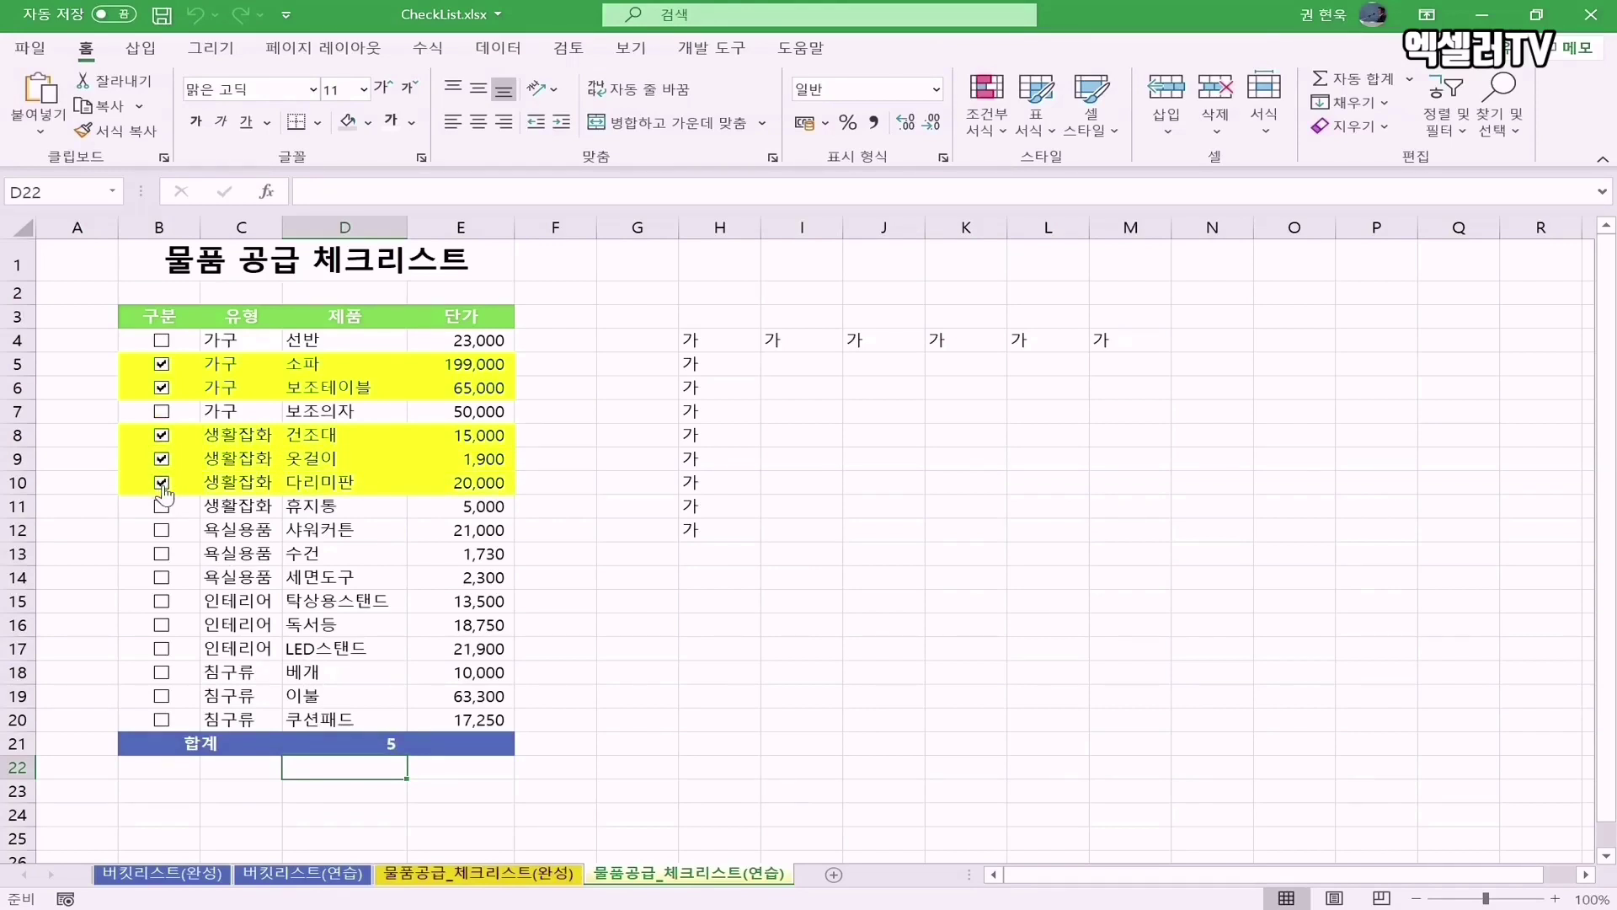
pyautogui.click(161, 484)
pyautogui.click(161, 459)
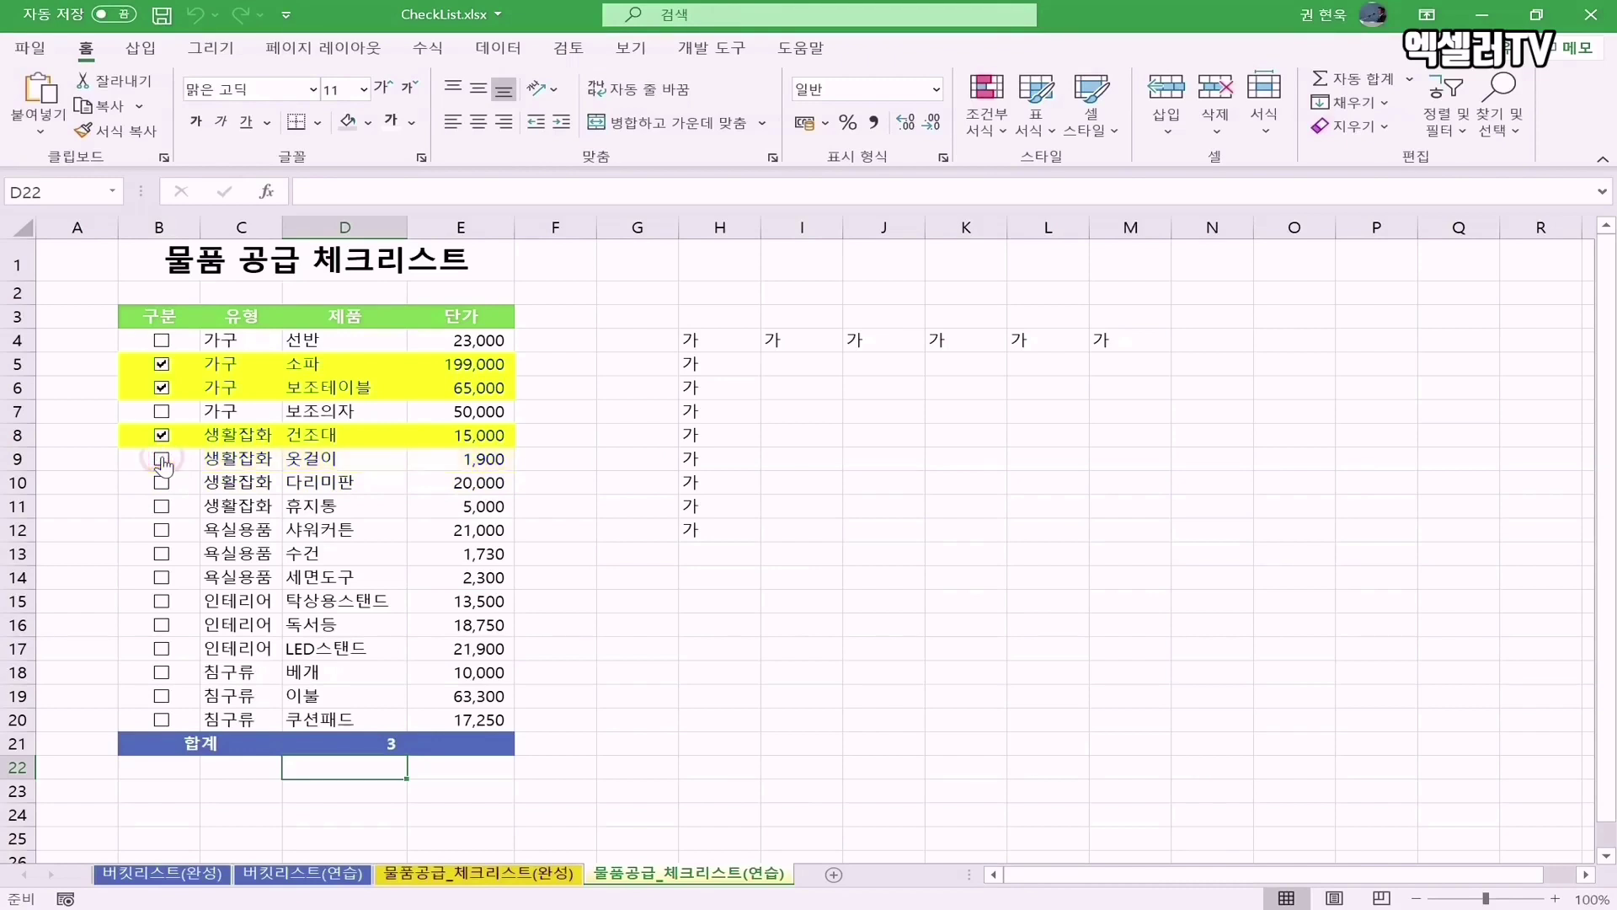
pyautogui.click(341, 744)
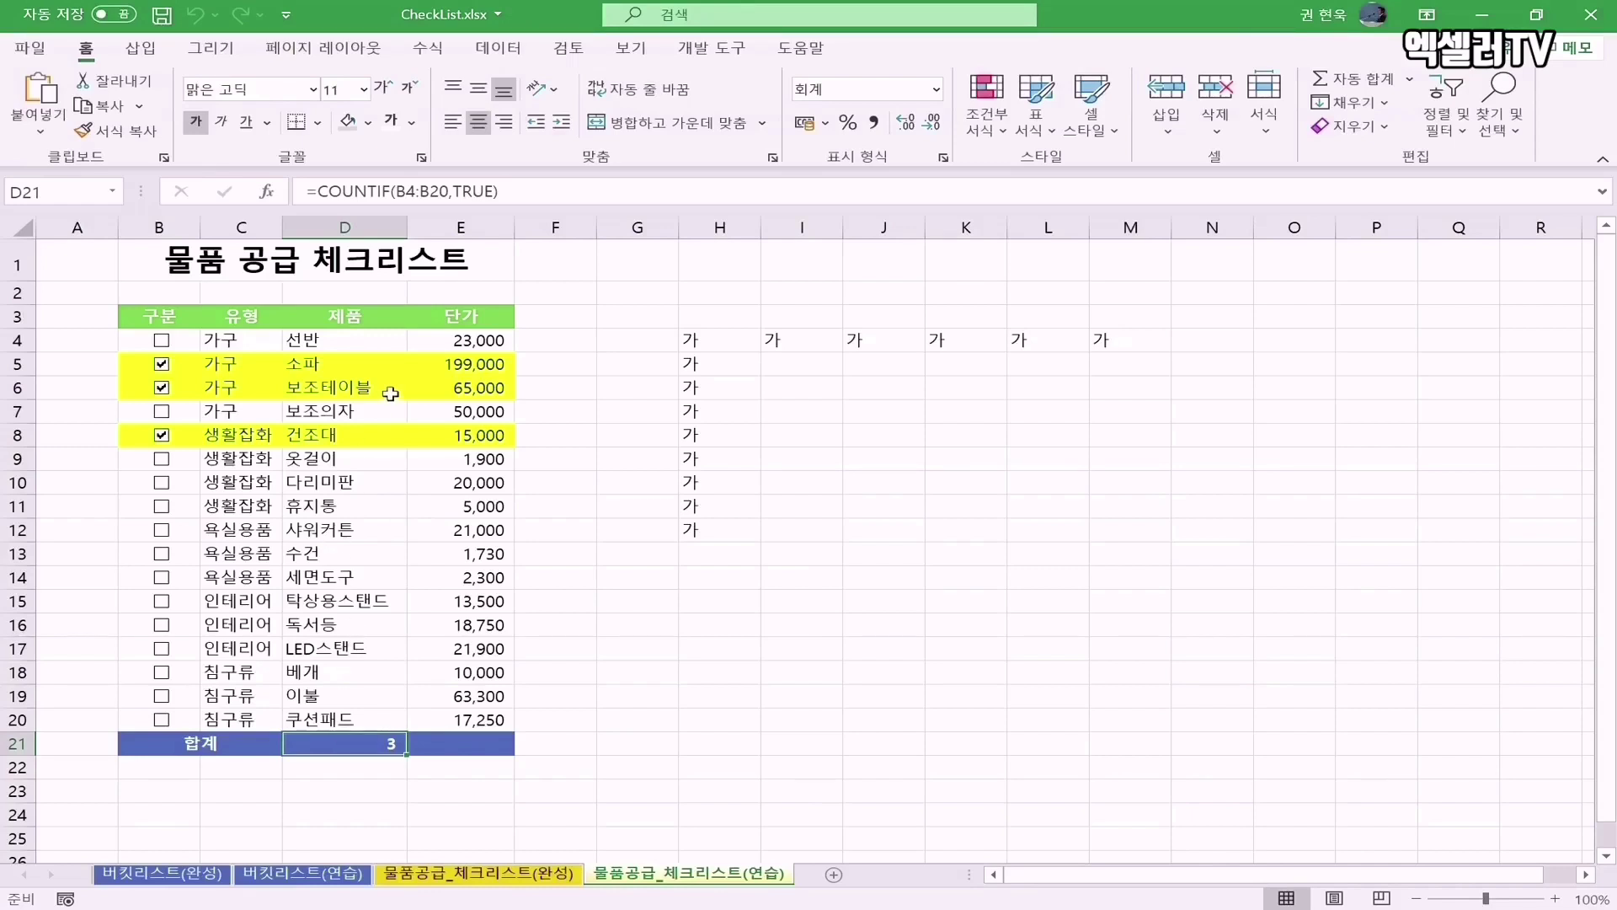
# - Total the ticked items' prices in total-row cell E21 with the formula =SUMIF(B4:B20,TRUE,E4:E20), then reselect E21
pyautogui.click(475, 741)
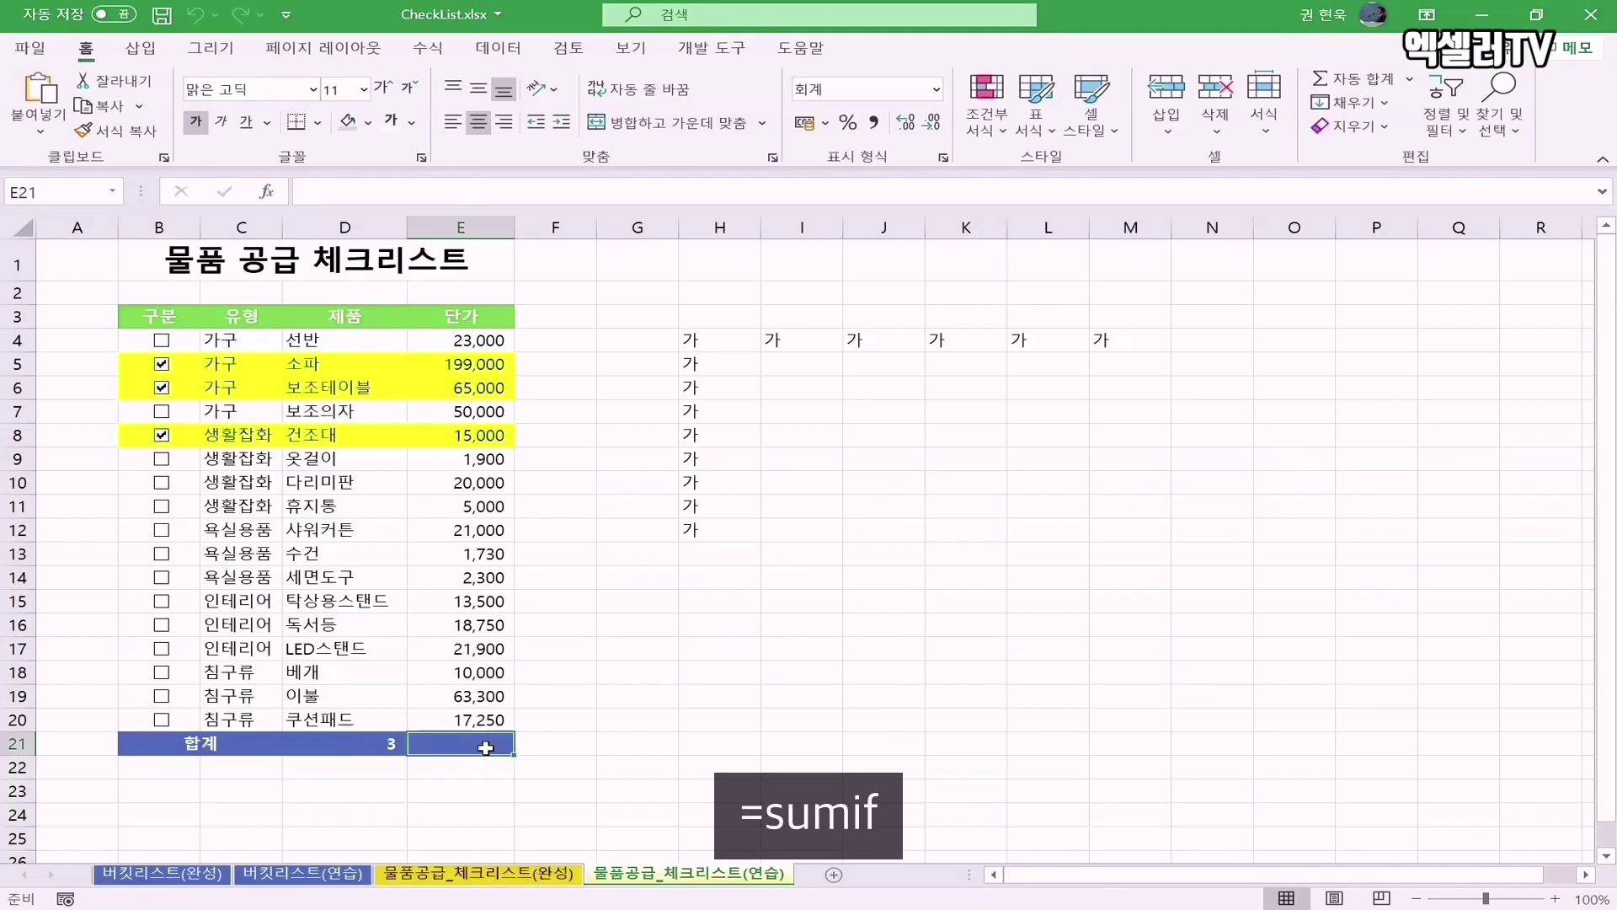
pyautogui.write('=s')
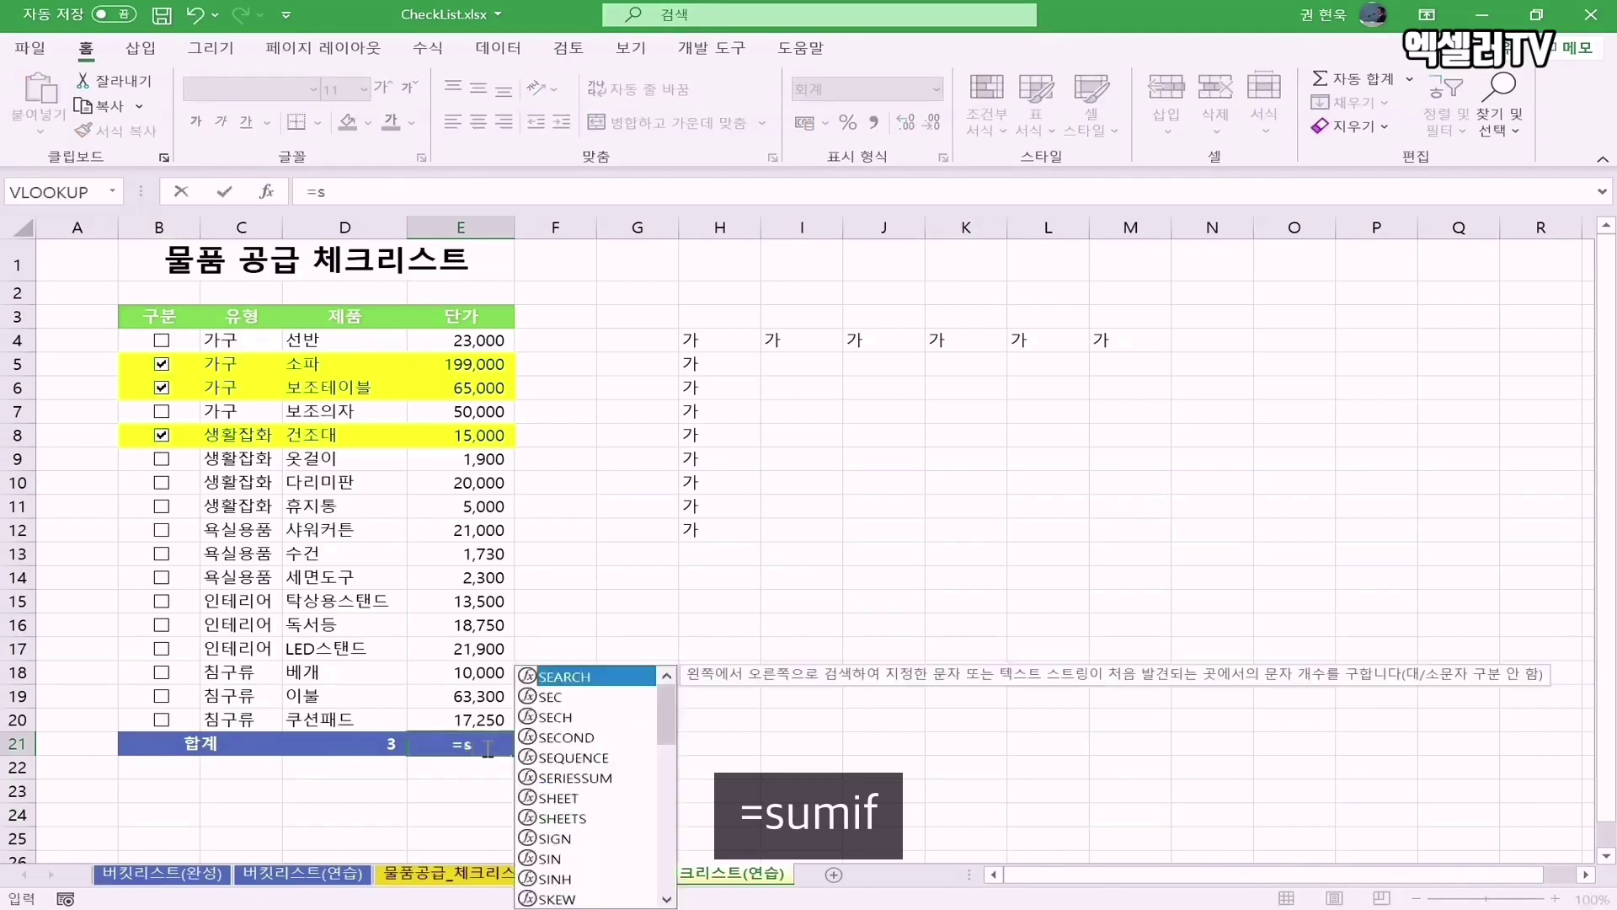
pyautogui.write('umif(')
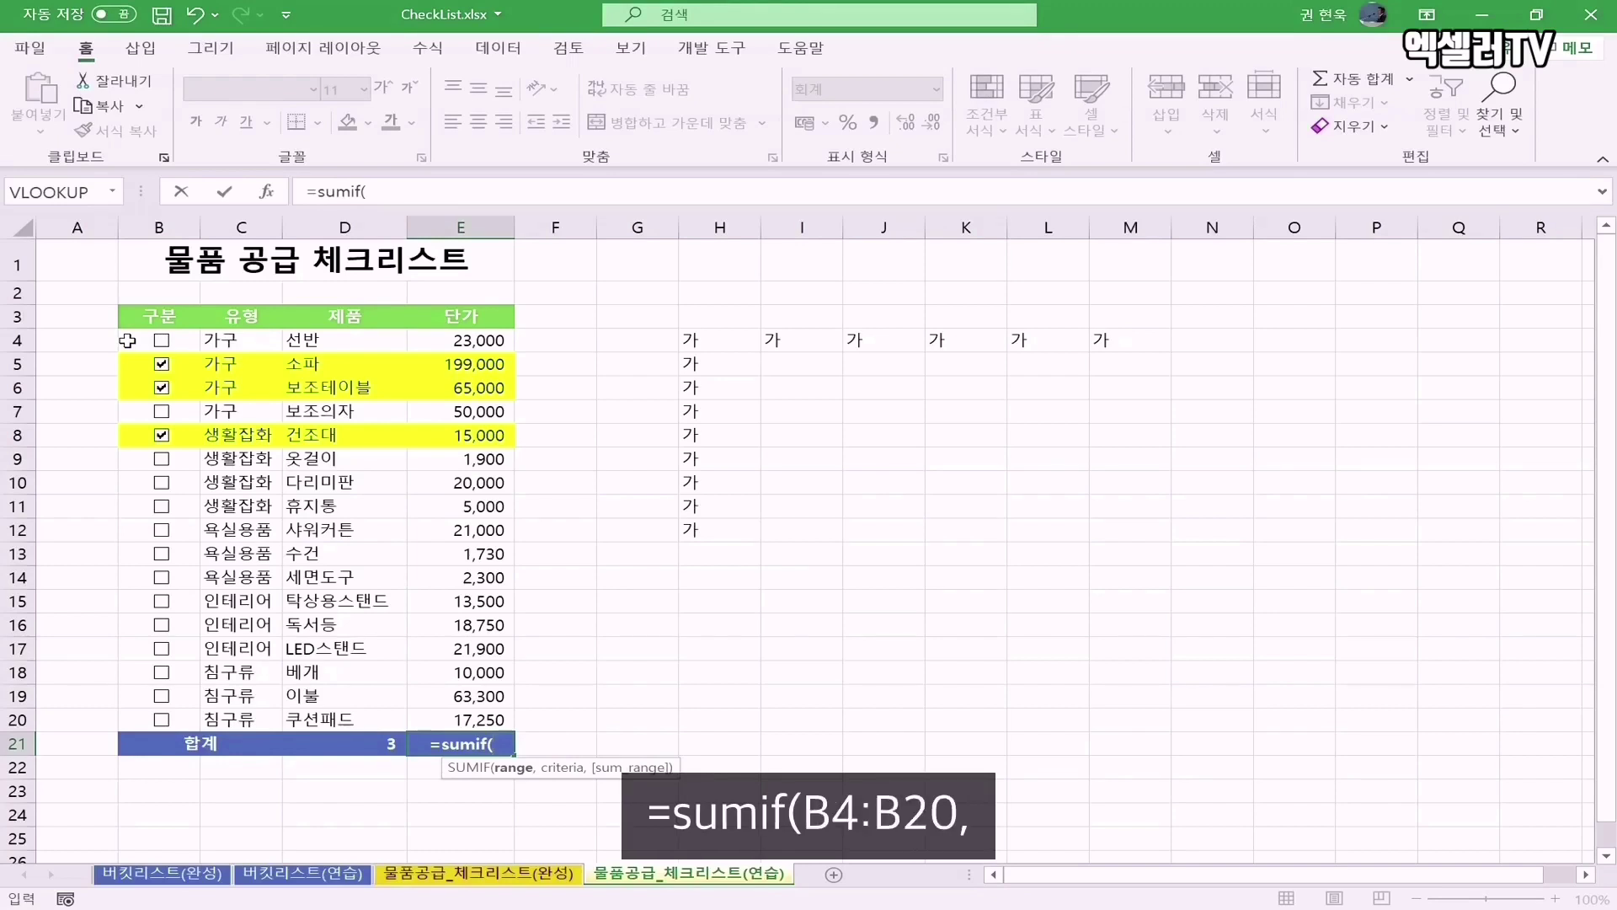
pyautogui.moveTo(128, 341); pyautogui.dragTo(168, 721)
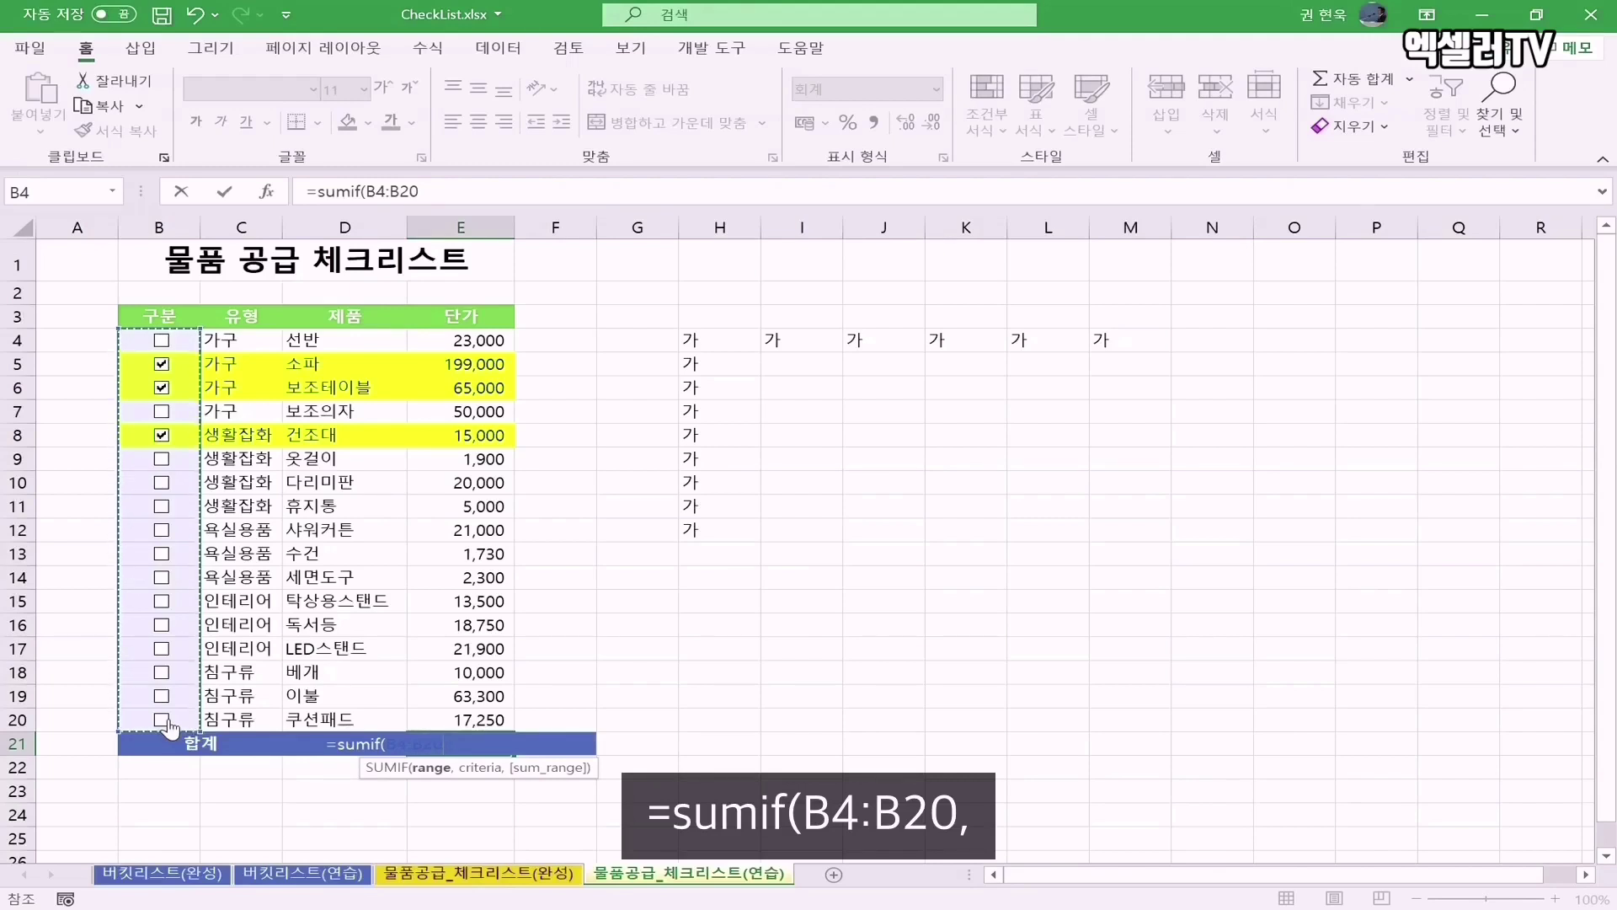
pyautogui.write(',')
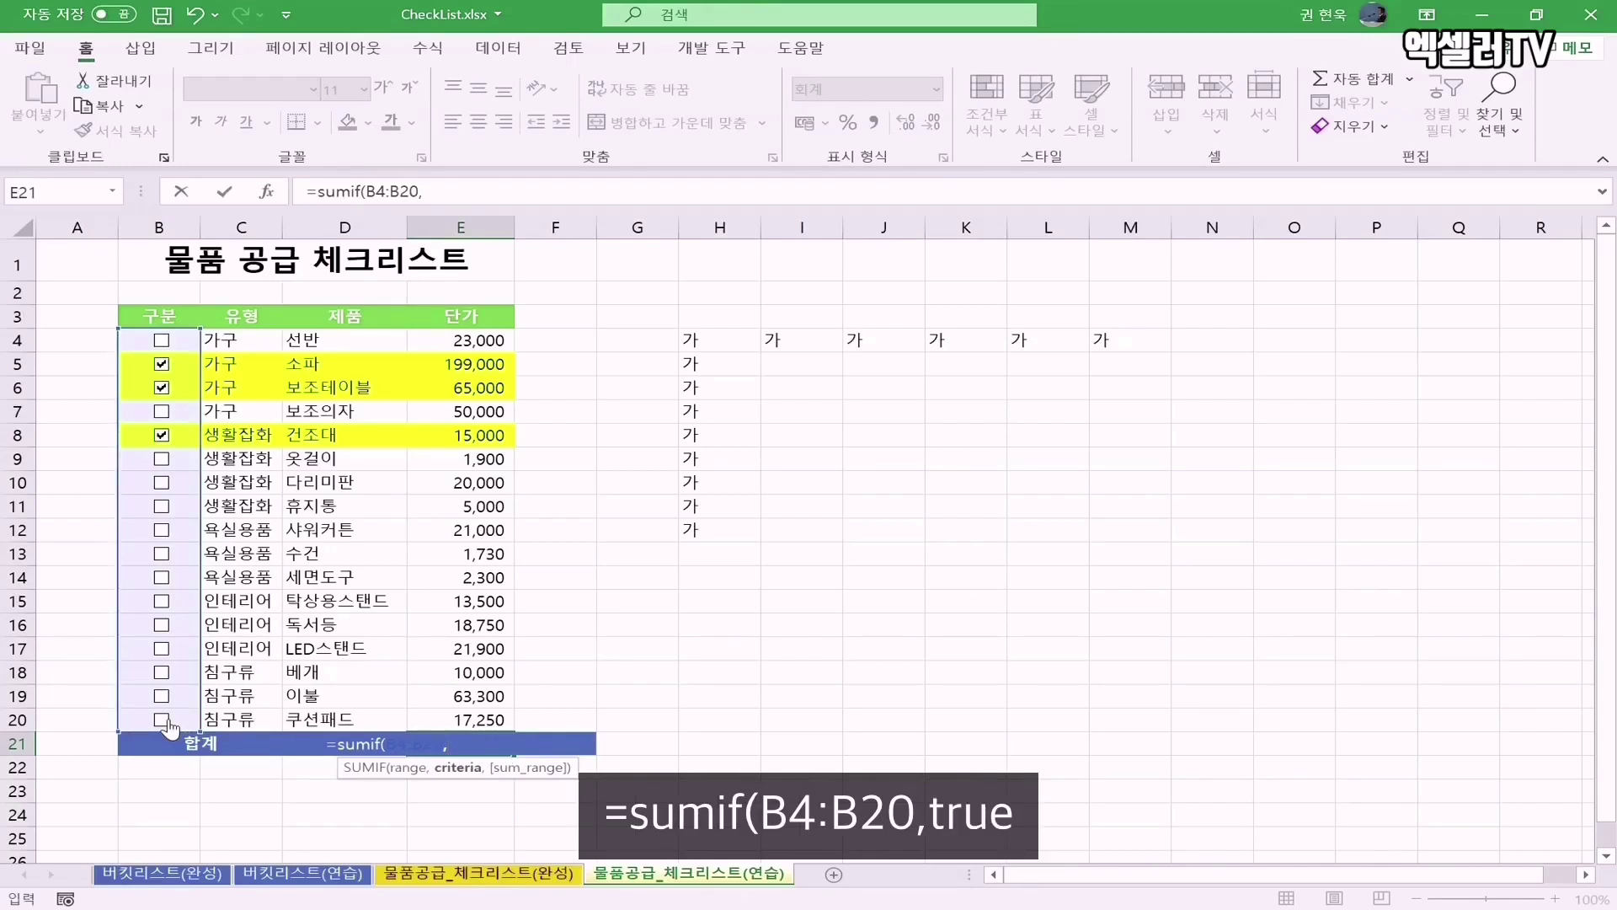
pyautogui.write('t')
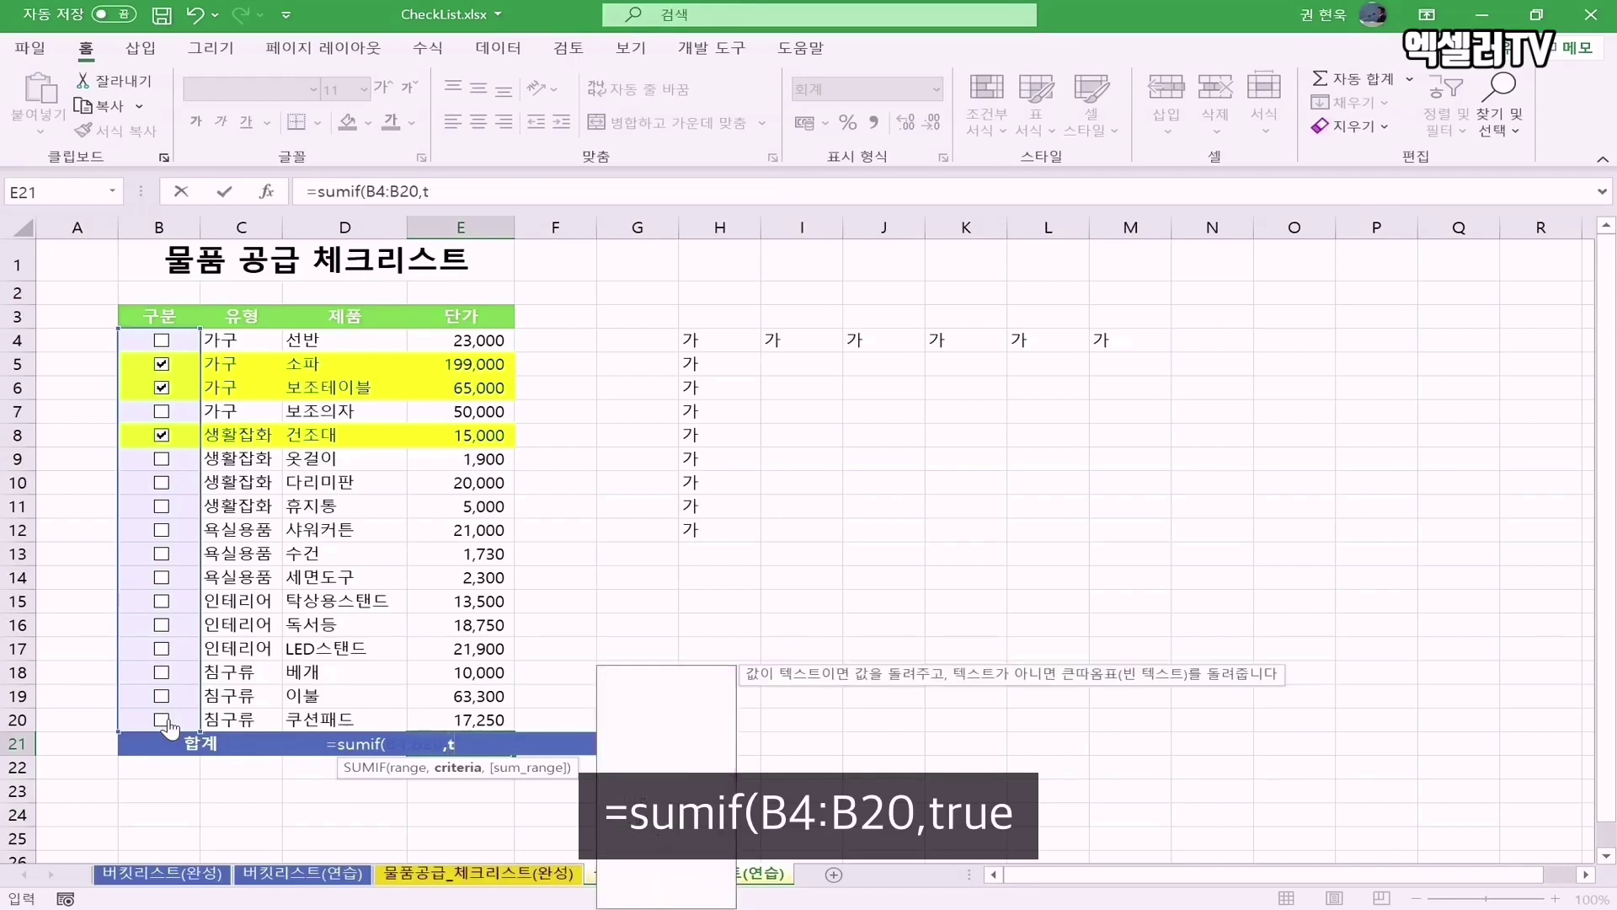
pyautogui.write('rue')
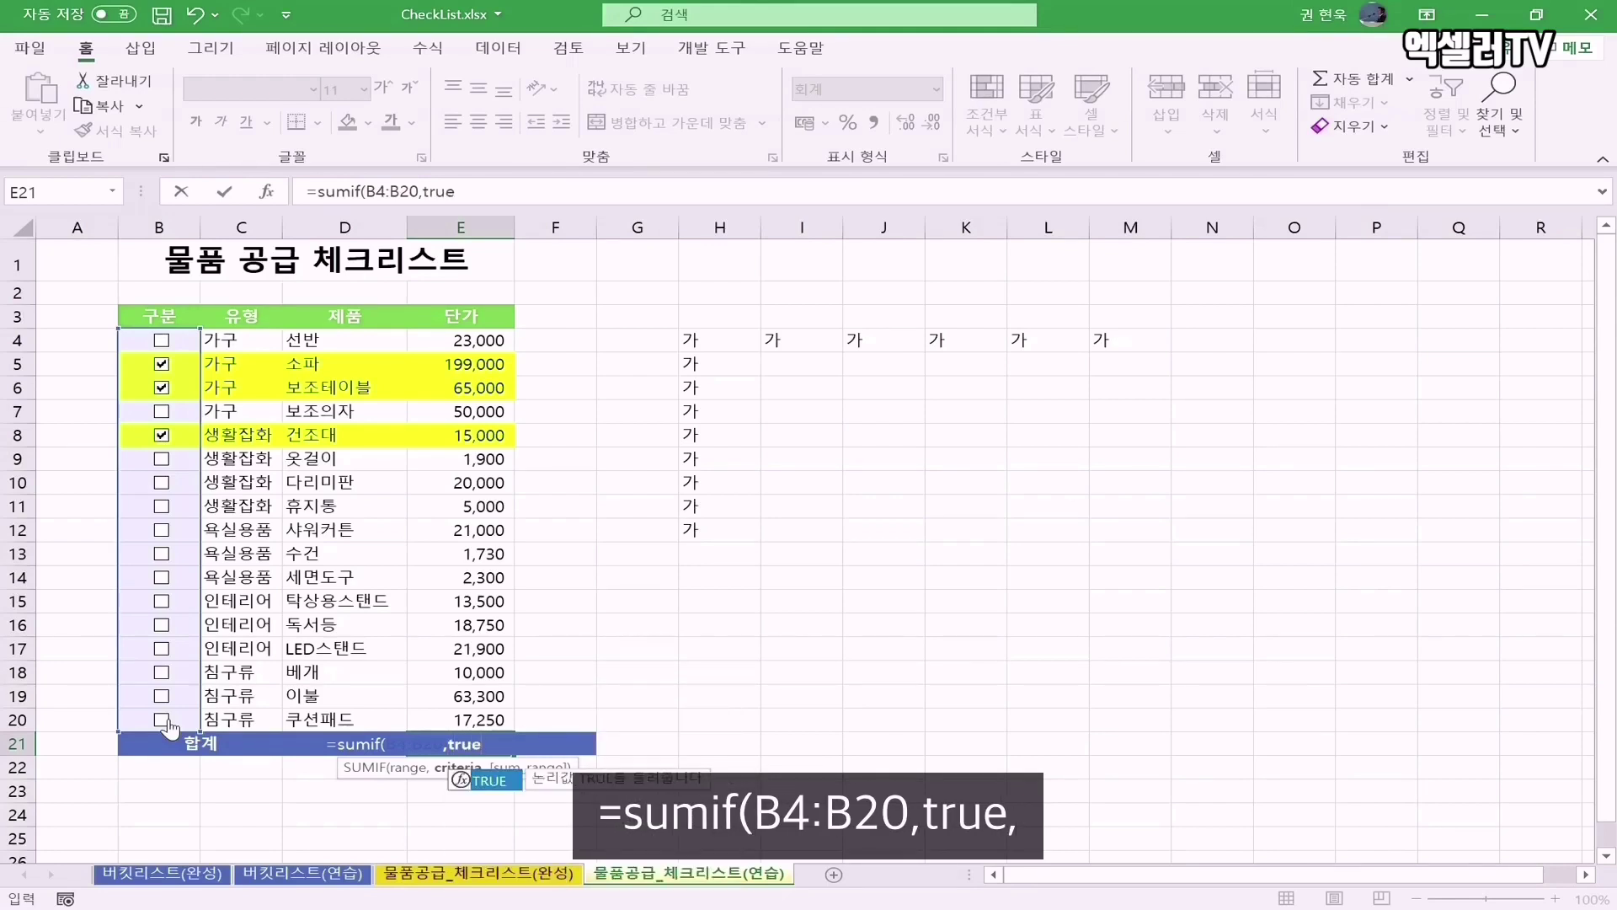
pyautogui.write(',')
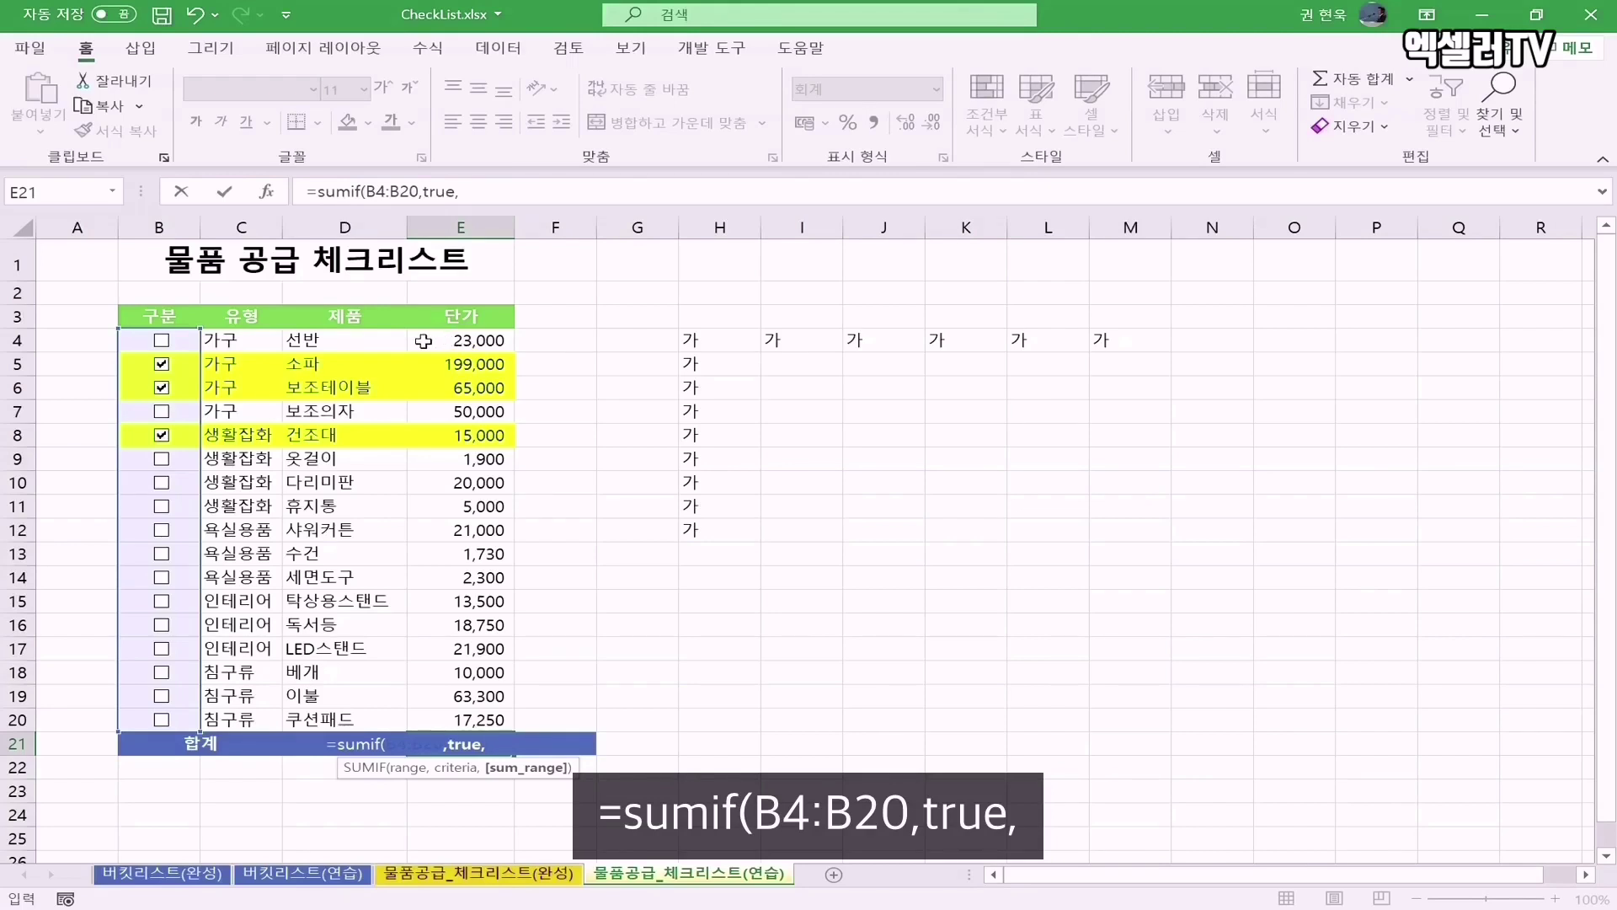
pyautogui.moveTo(423, 340); pyautogui.dragTo(461, 723)
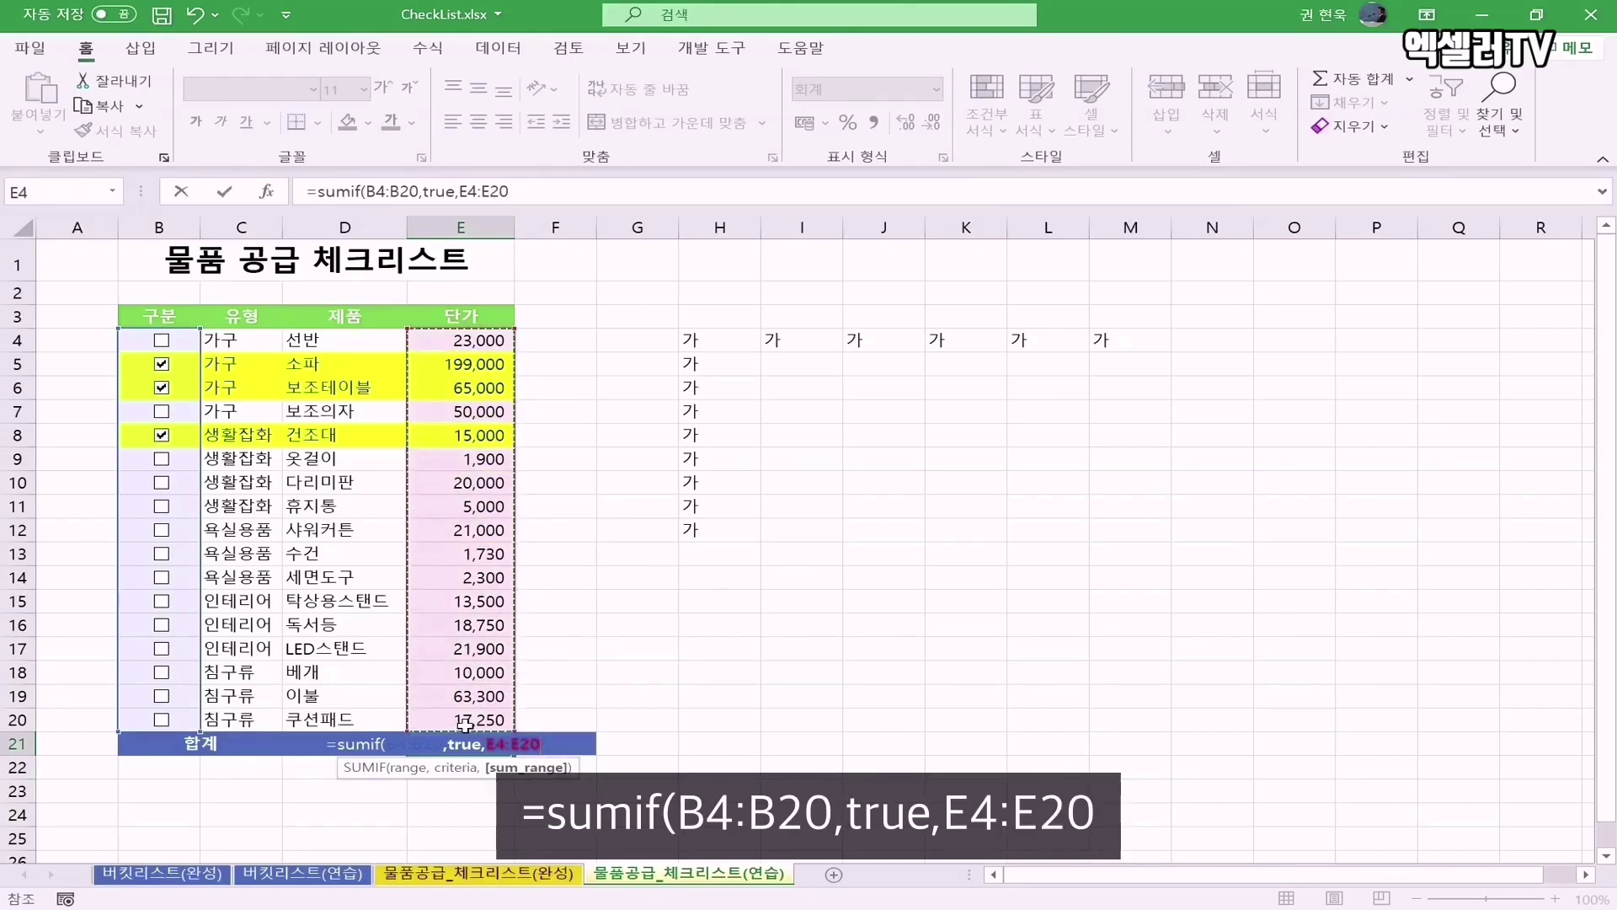
pyautogui.press('Return')
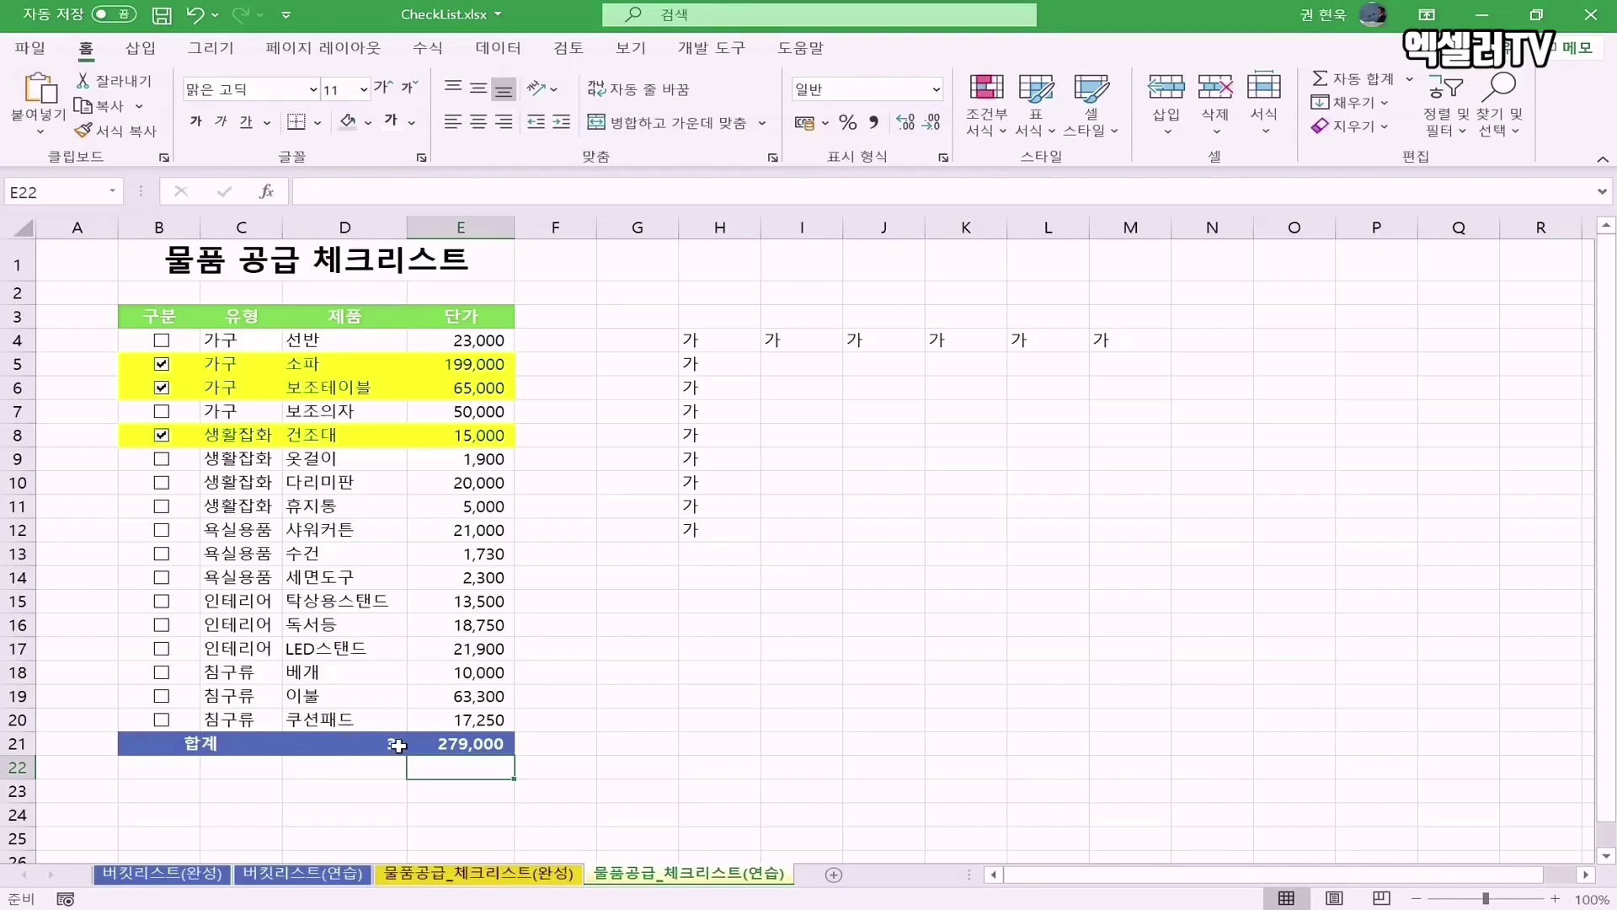
pyautogui.click(458, 743)
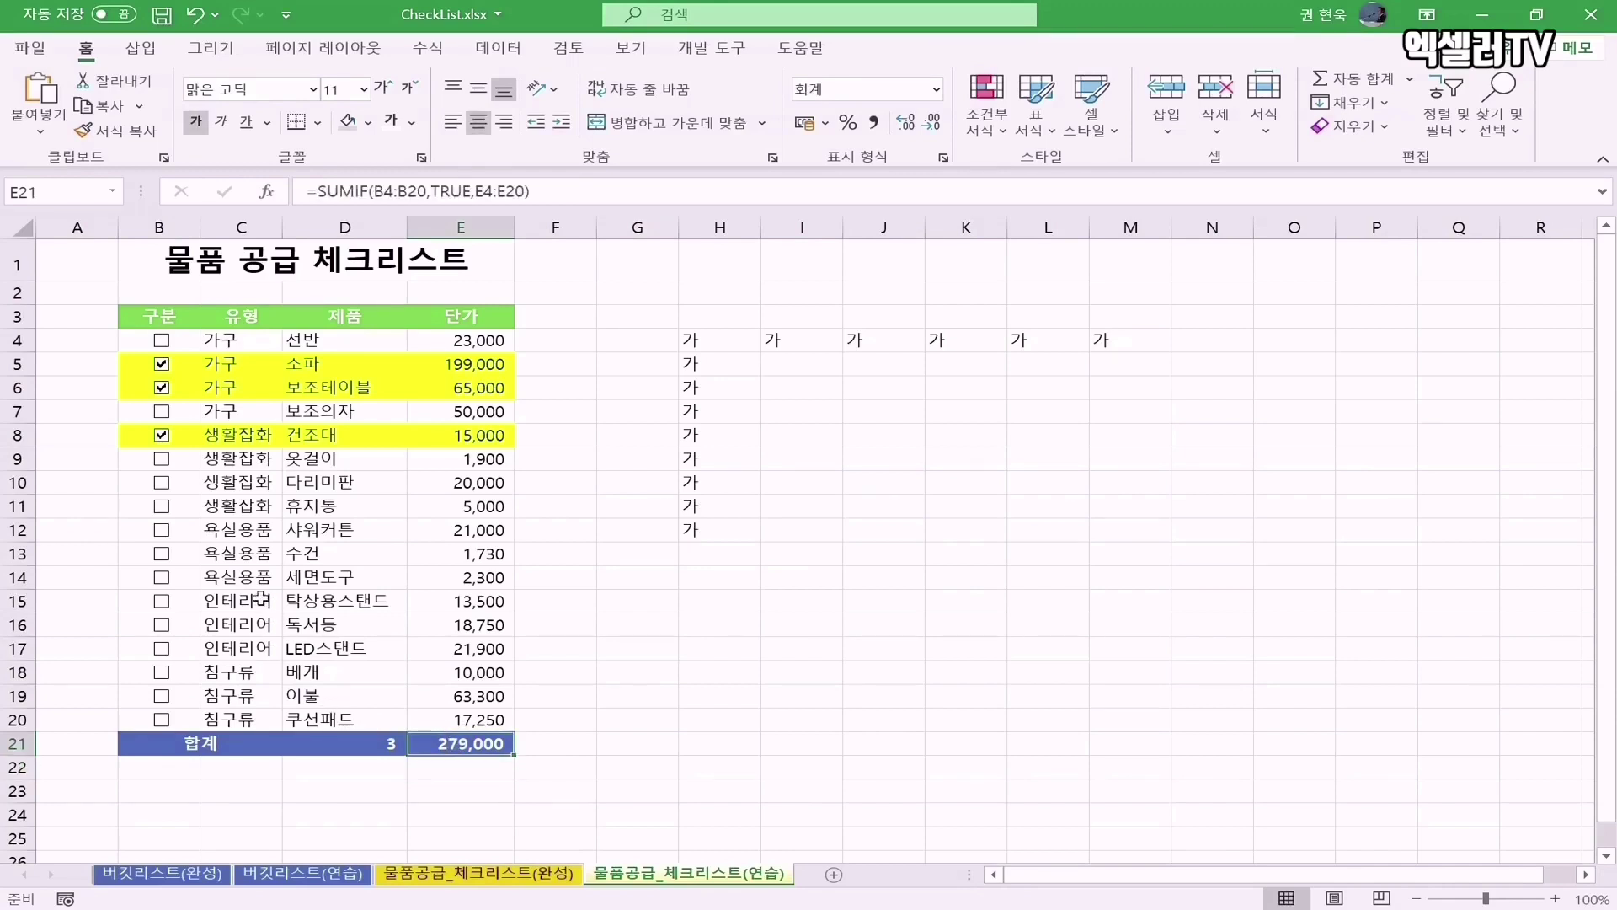
# - Clear the checklist: untick 건조대, 보조테이블 and 소파, and toggle 보조의자 on and back off
pyautogui.click(161, 435)
pyautogui.click(161, 388)
pyautogui.click(161, 412)
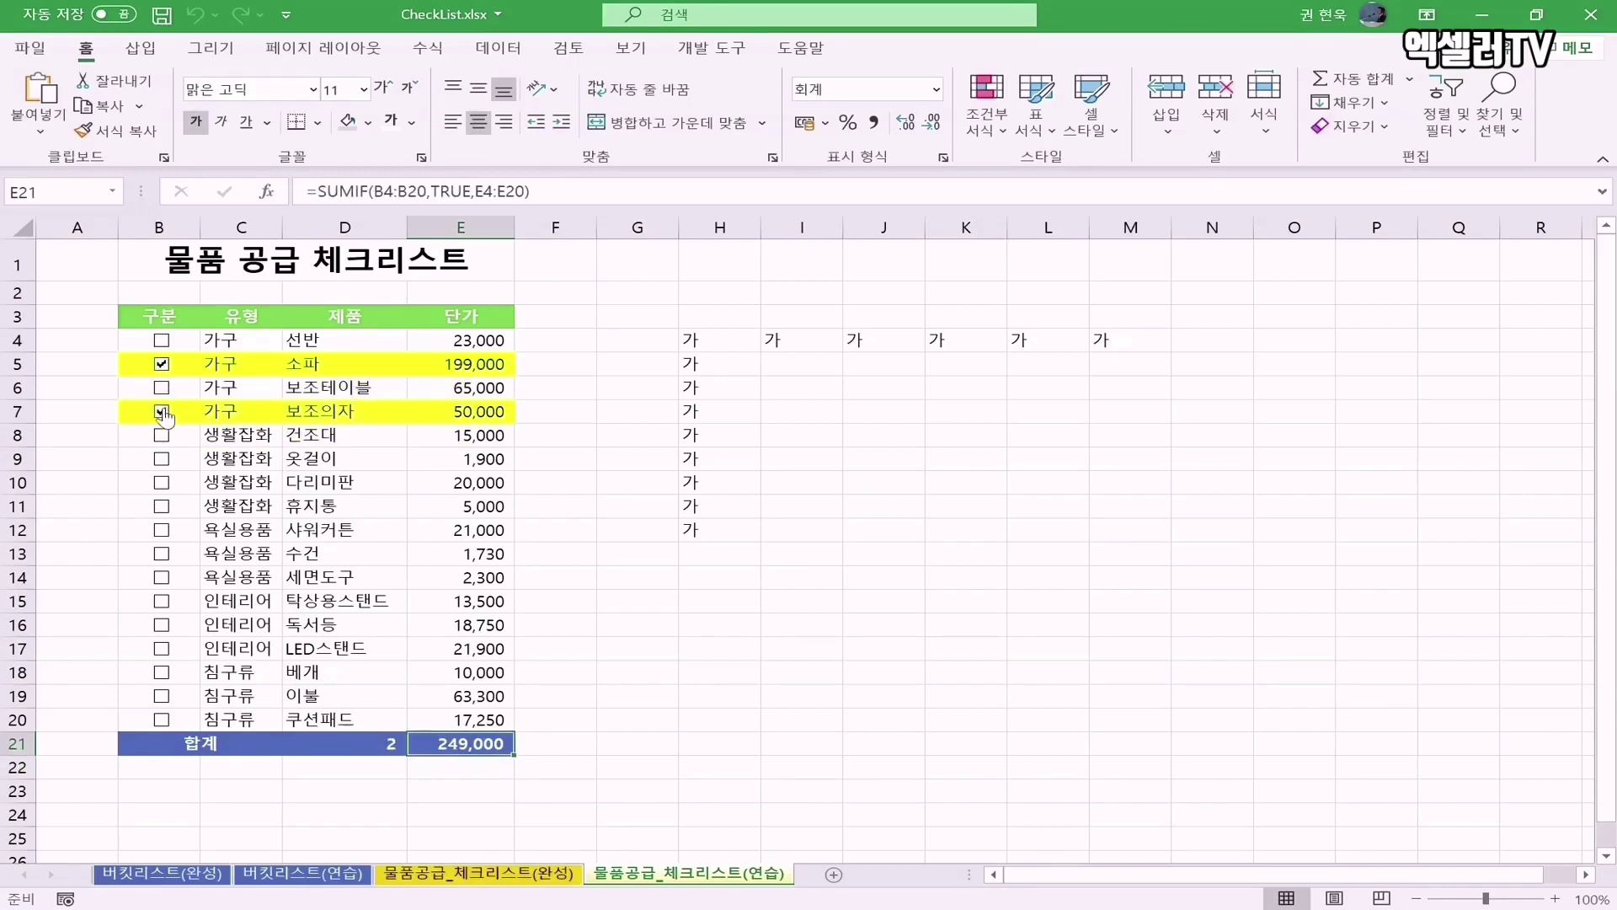
pyautogui.click(161, 413)
pyautogui.click(160, 367)
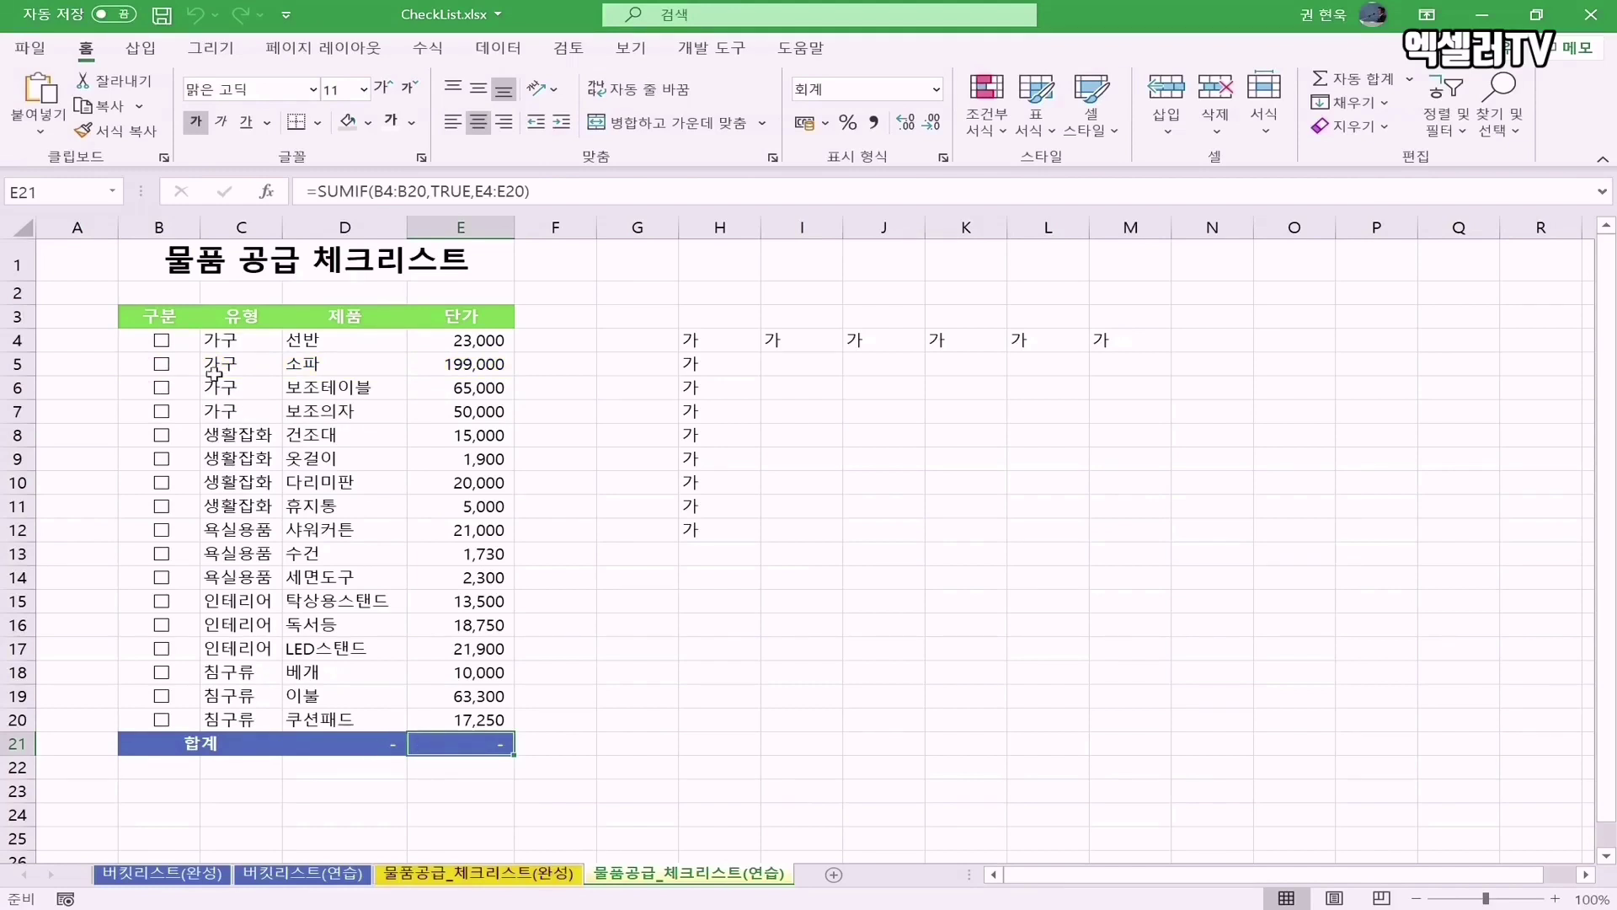
# - Tick 선반 and 소파, and select their prices in E4:E5 to check the total
pyautogui.click(161, 340)
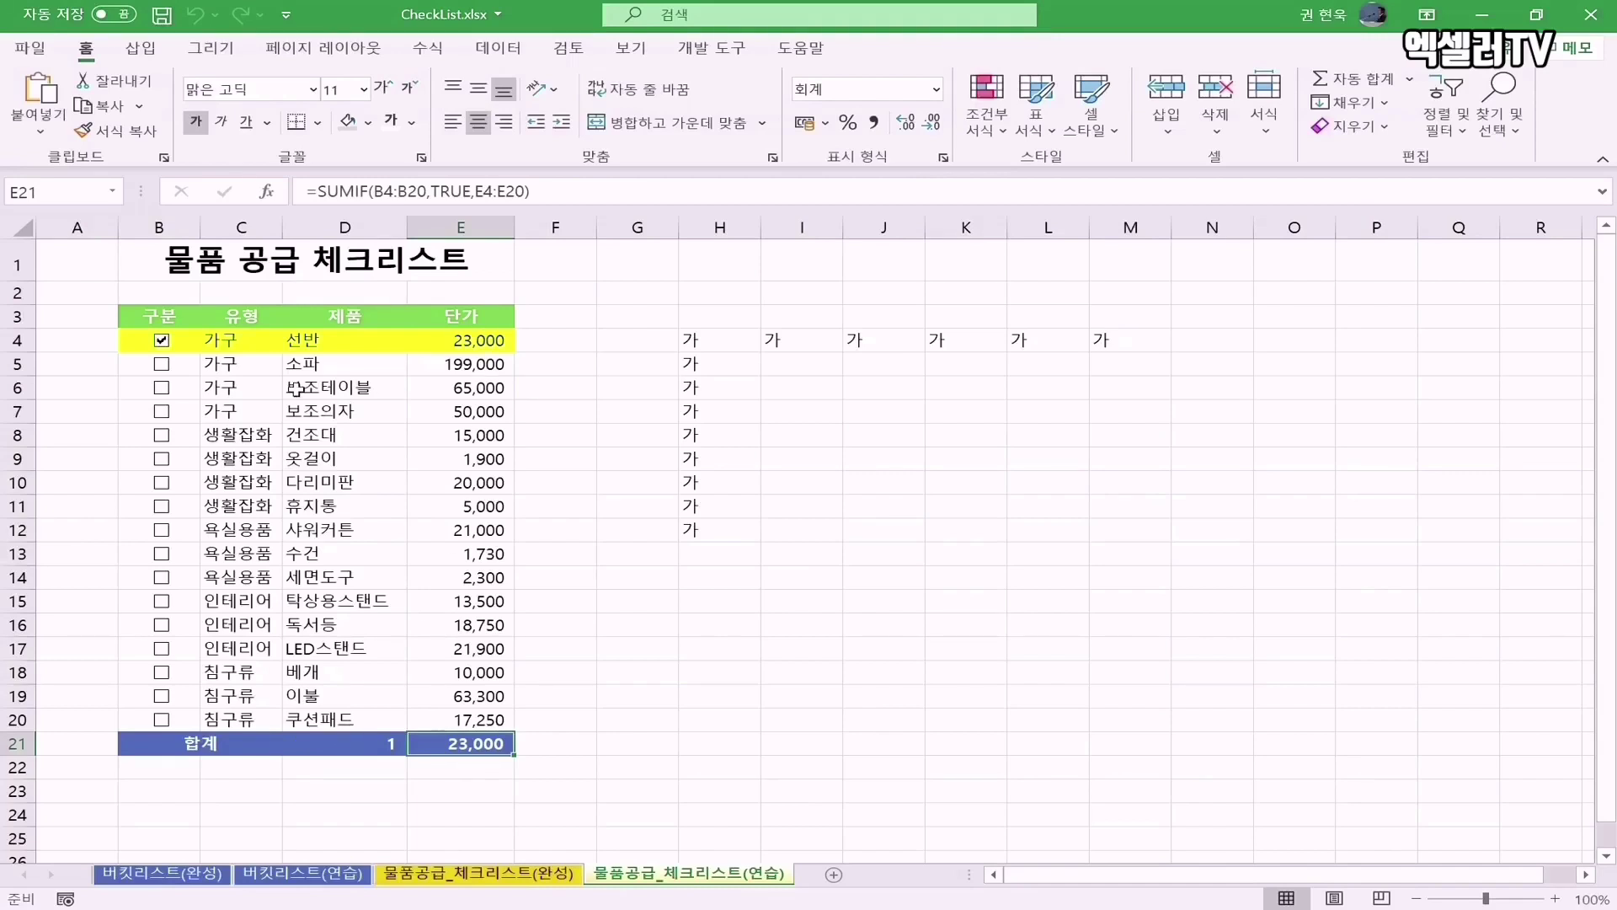
pyautogui.click(163, 365)
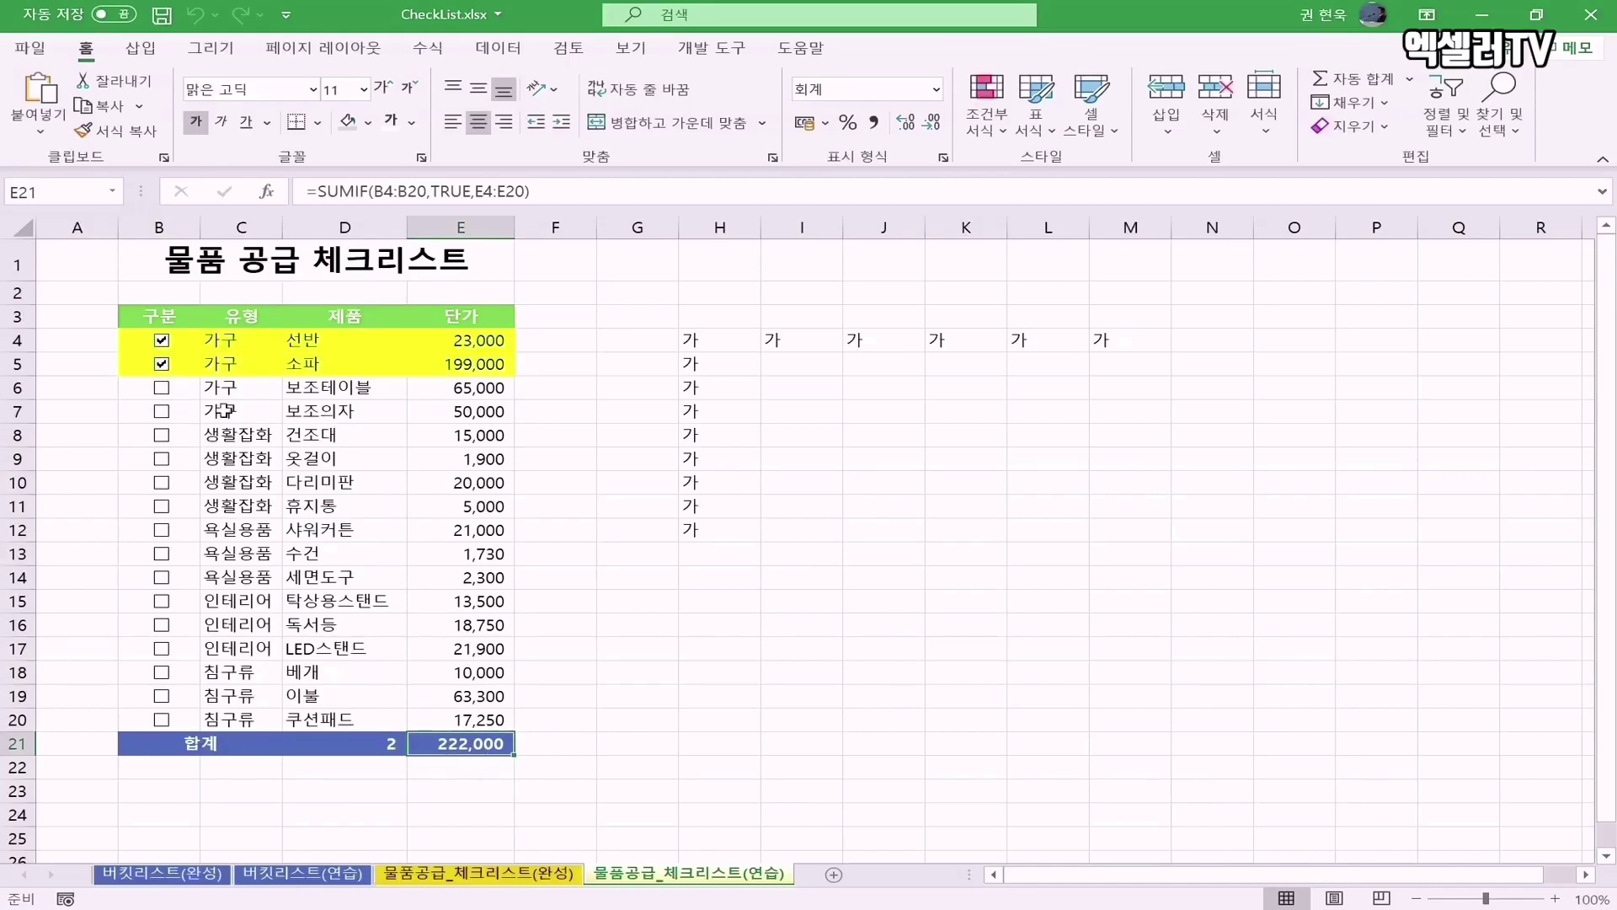
pyautogui.moveTo(449, 341); pyautogui.dragTo(452, 364)
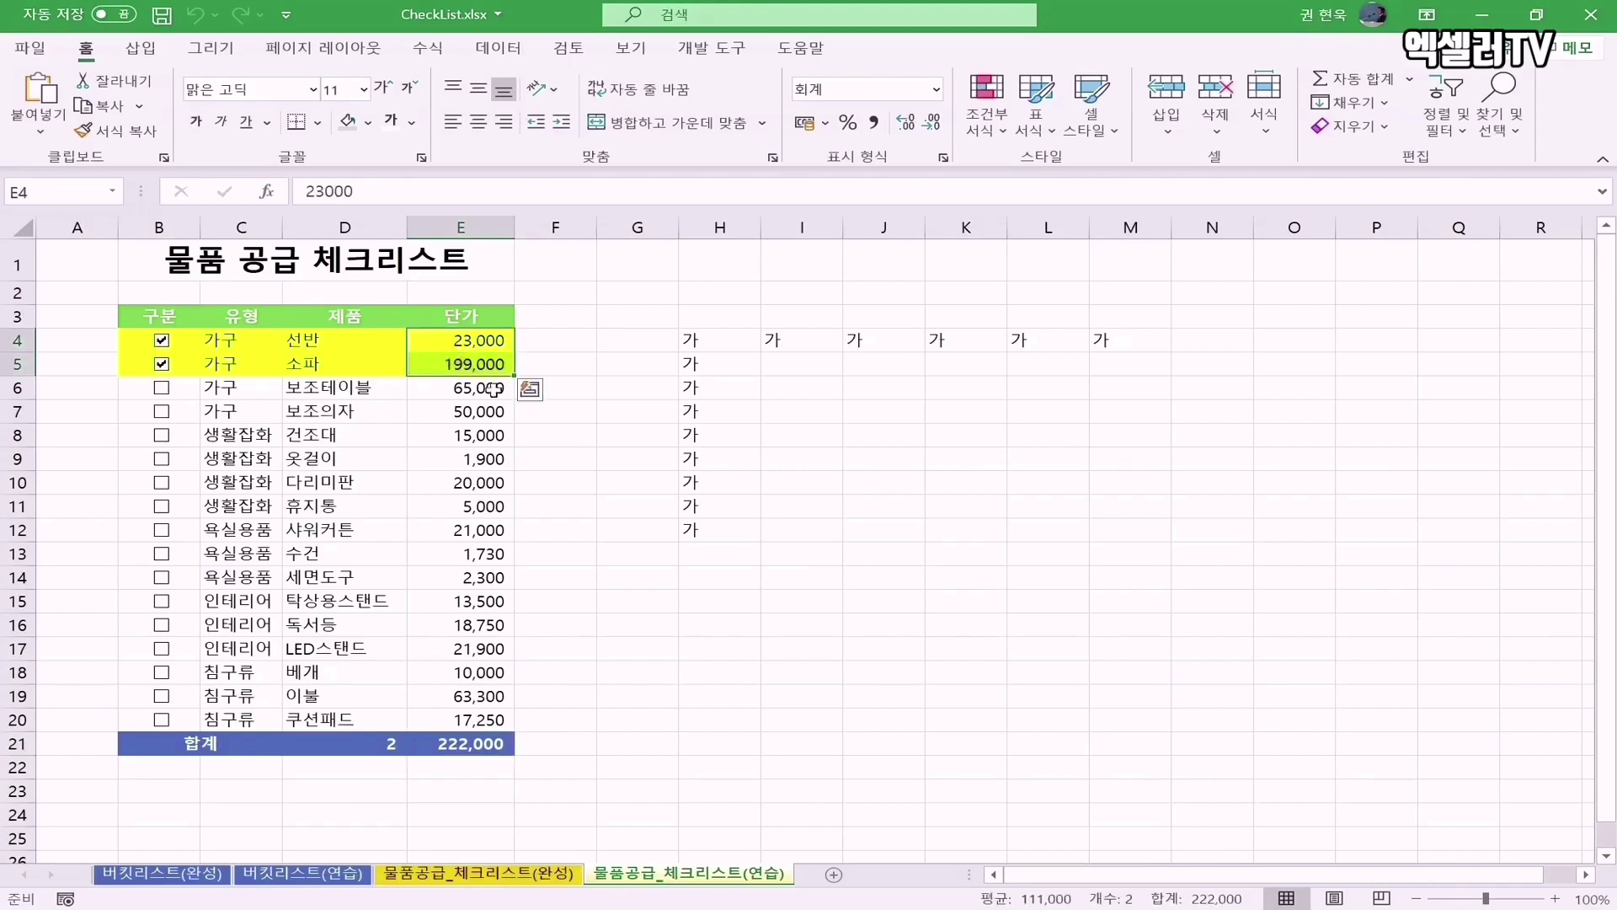
# - Tick 다리미판, 휴지통, 수건 and 탁상용스탠드, and select the price total in E21
pyautogui.click(162, 482)
pyautogui.click(161, 506)
pyautogui.click(161, 554)
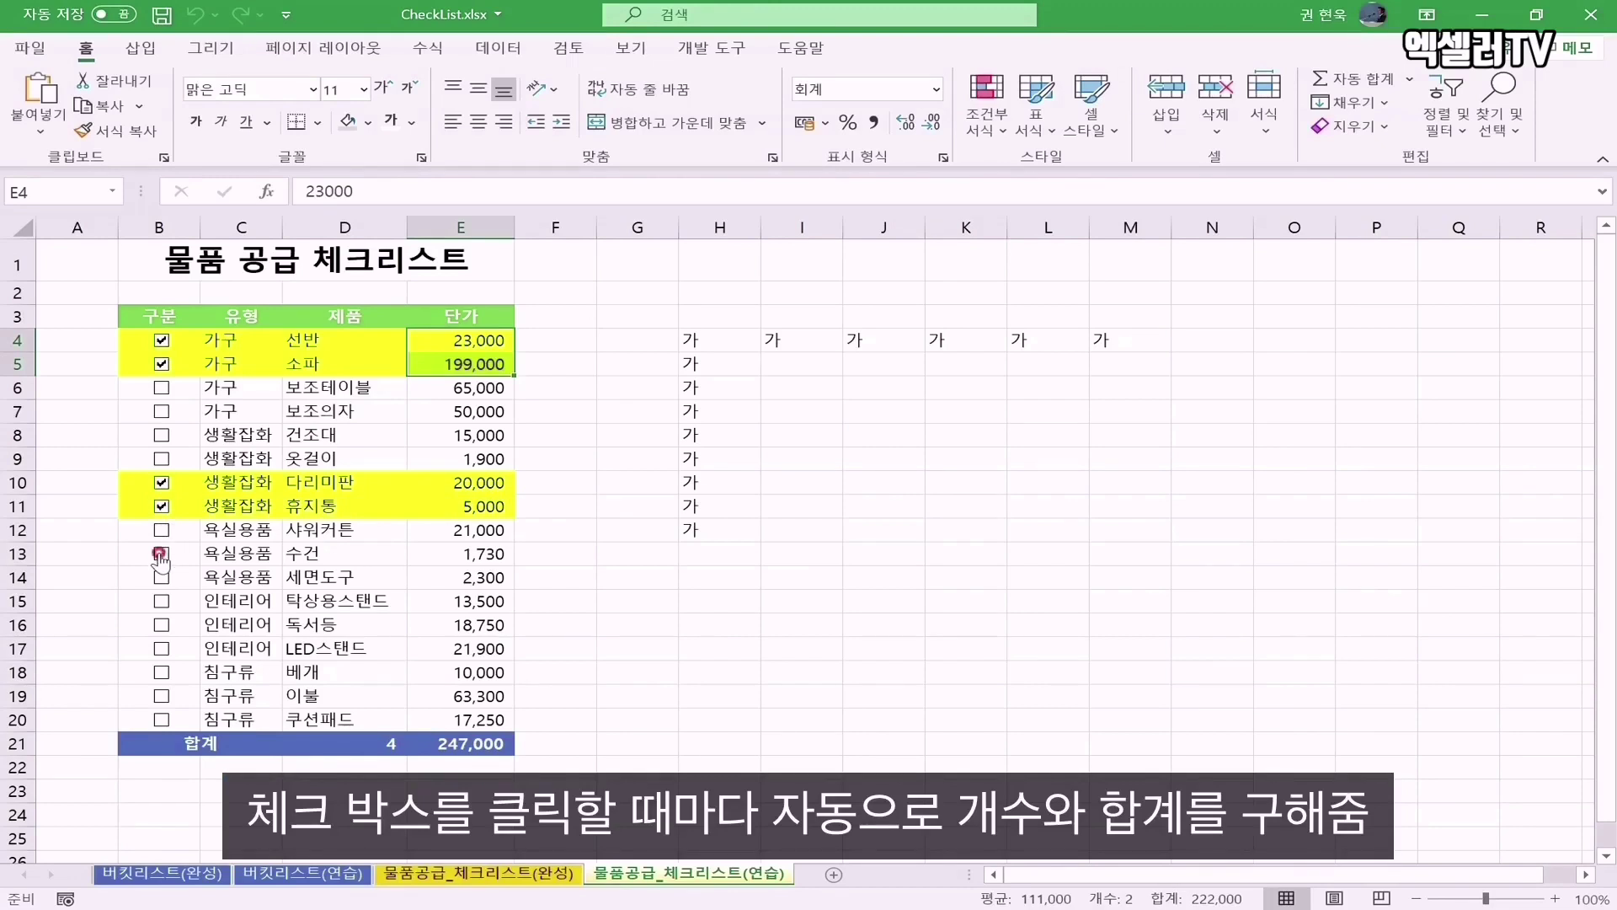
pyautogui.click(161, 602)
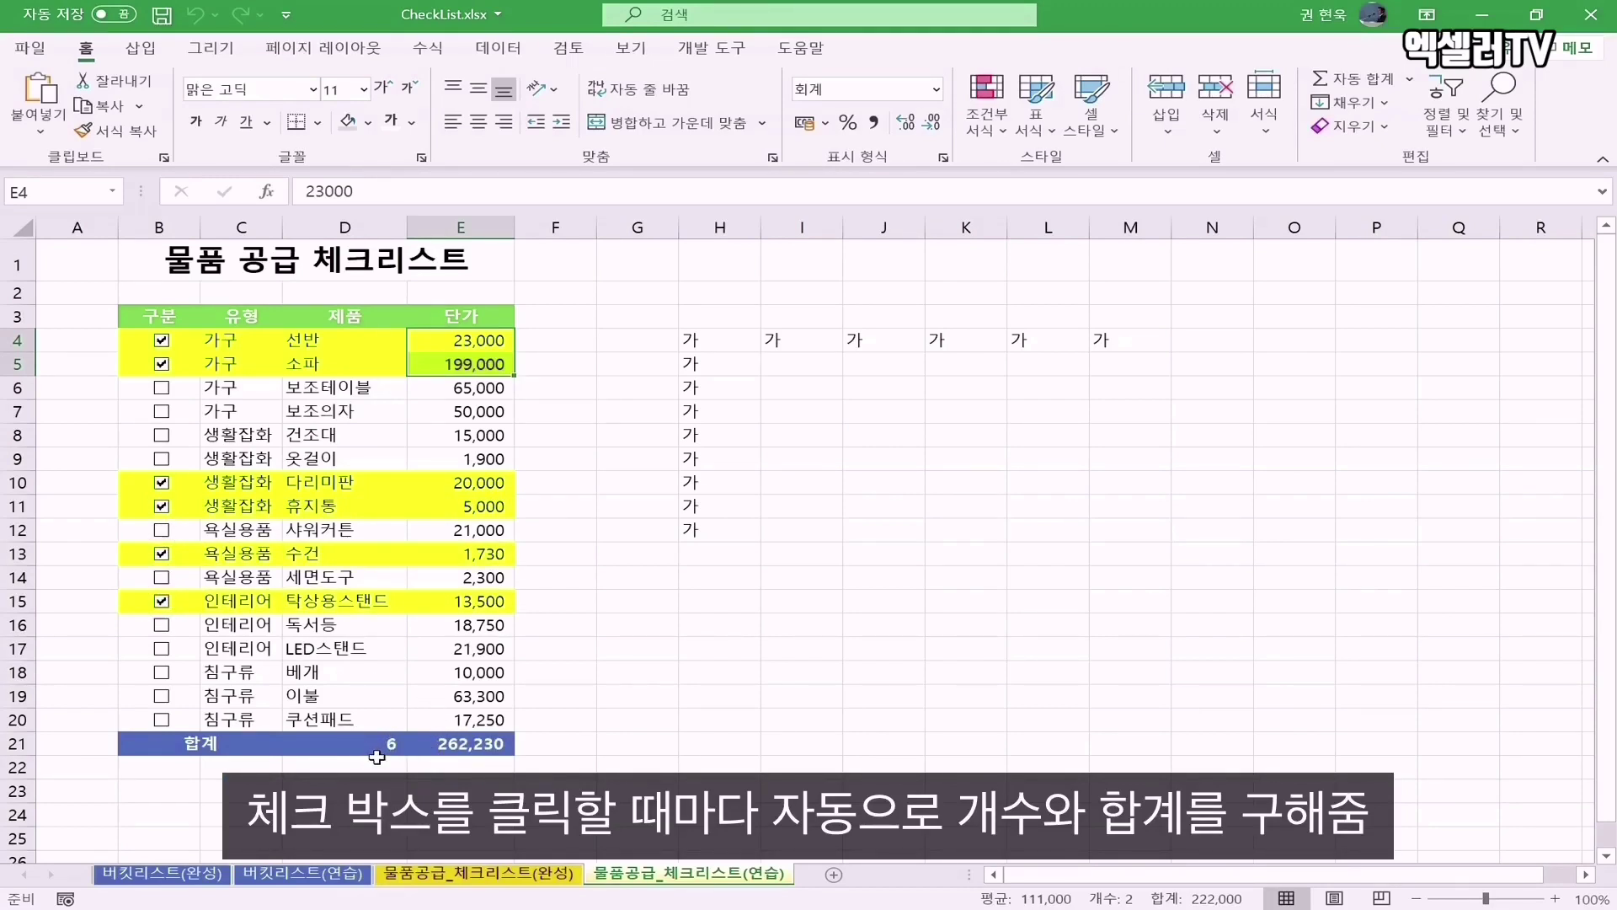
pyautogui.click(455, 746)
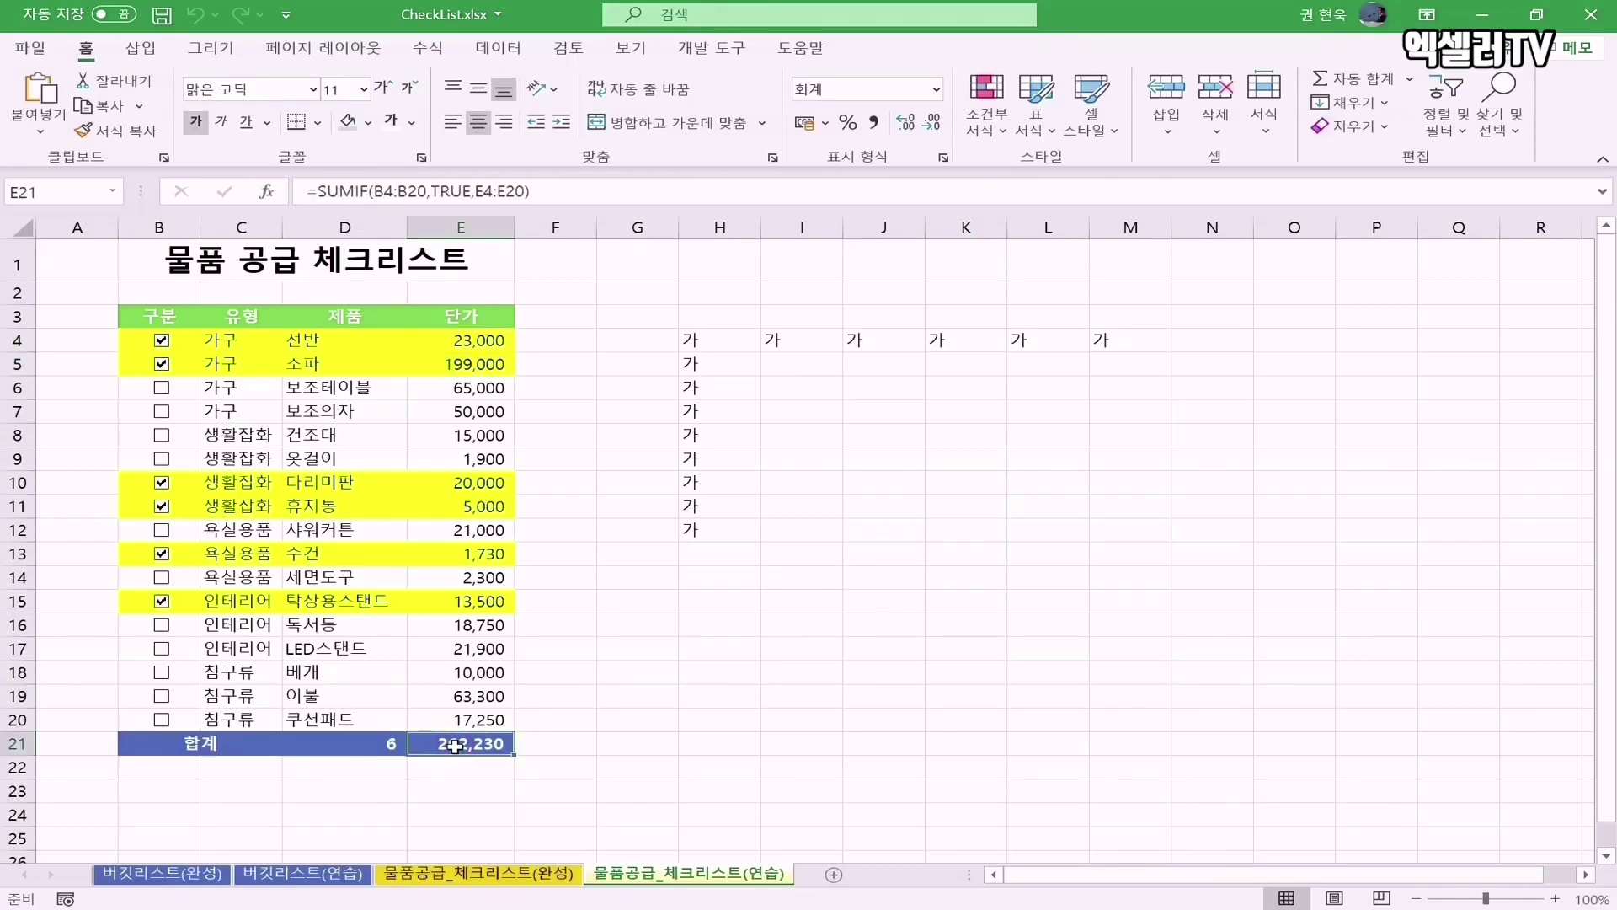